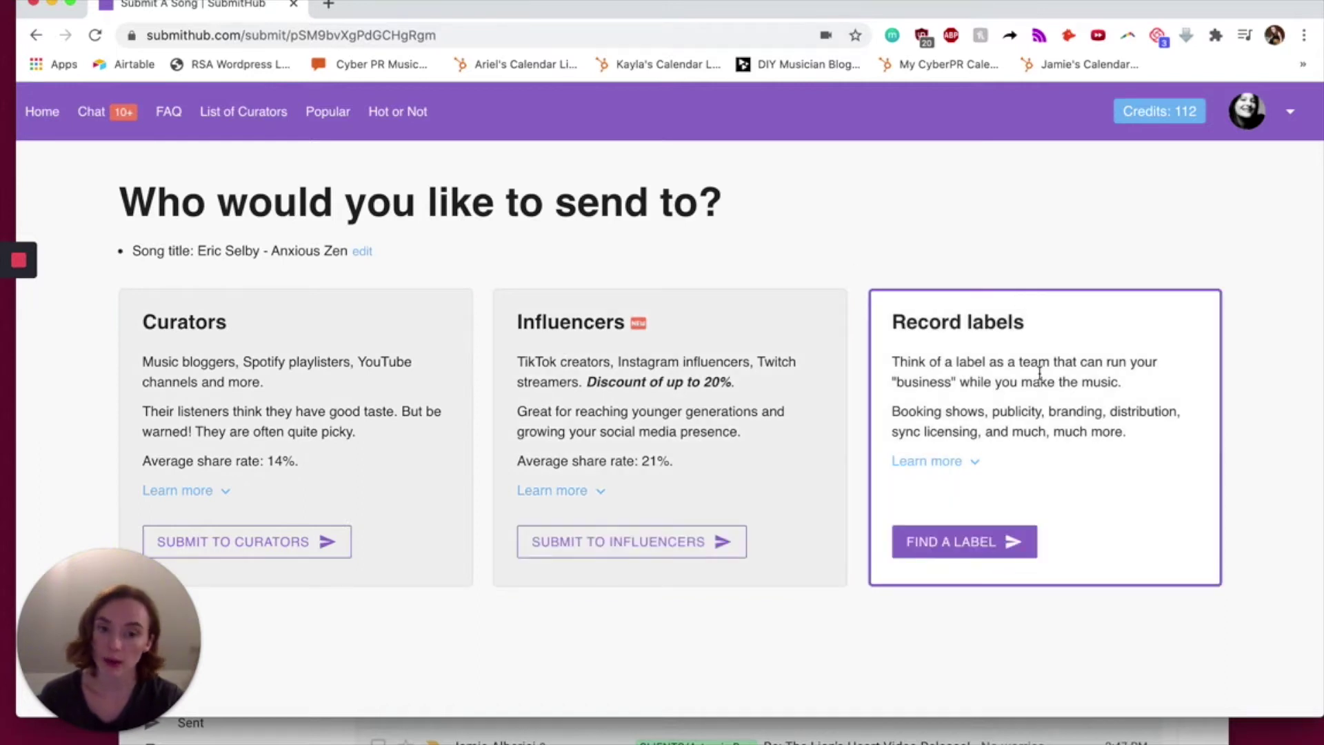
- Choose Curators as the recipient so the Premium or Standard credit choice appears
click(278, 548)
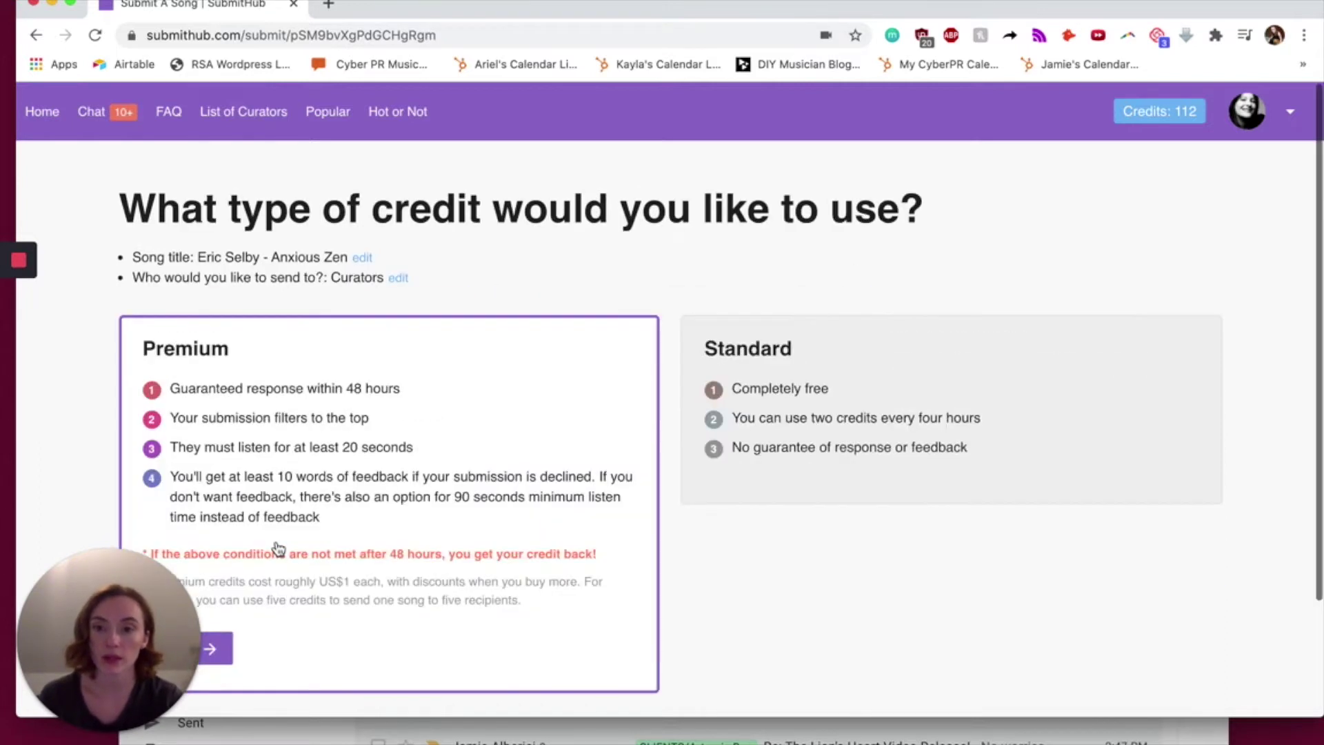
scroll(276, 547, down, 2)
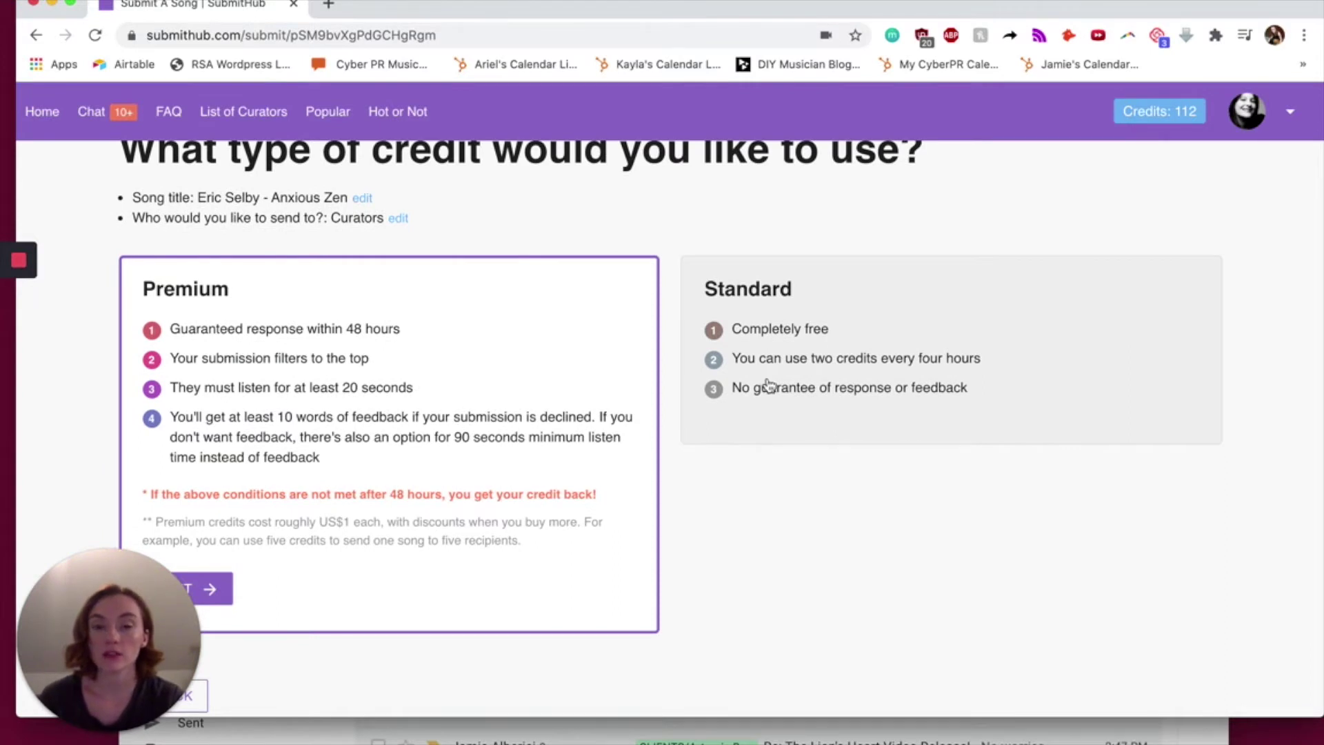
scroll(745, 612, down, 1)
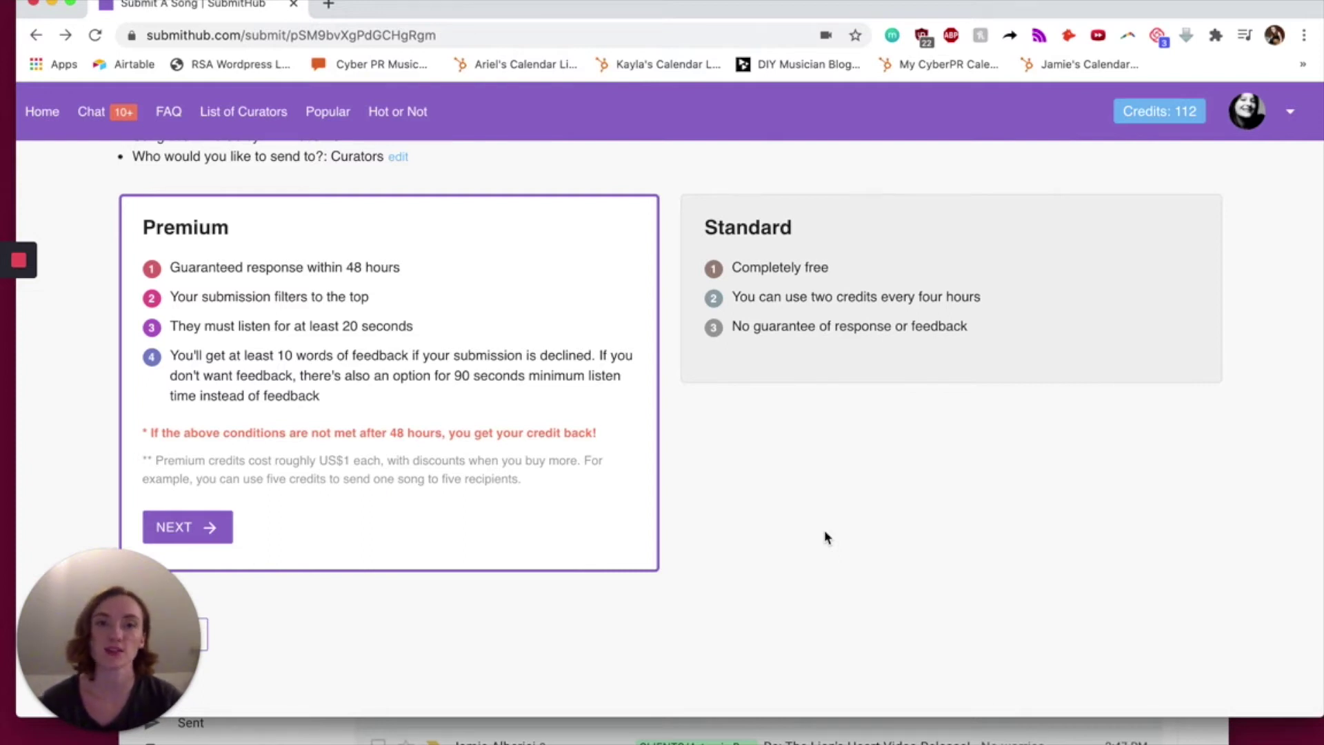
scroll(211, 509, down, 1)
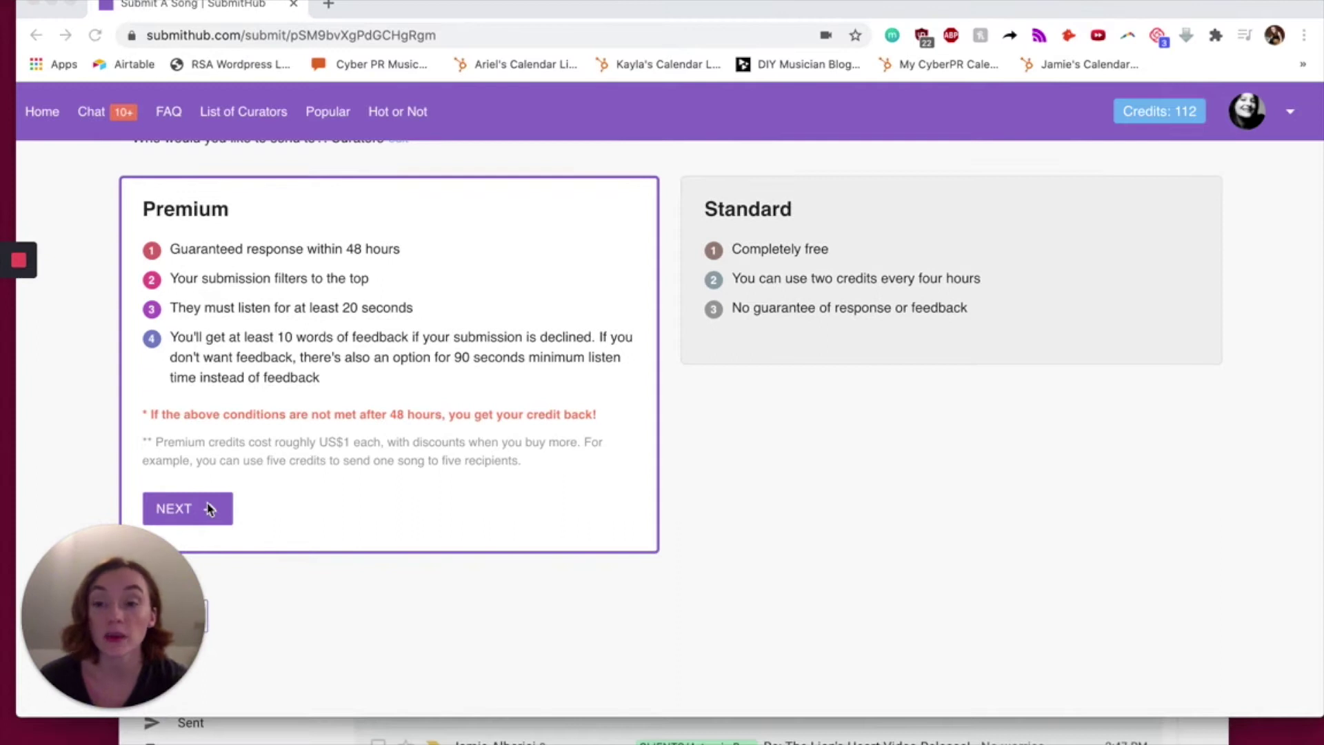
click(210, 509)
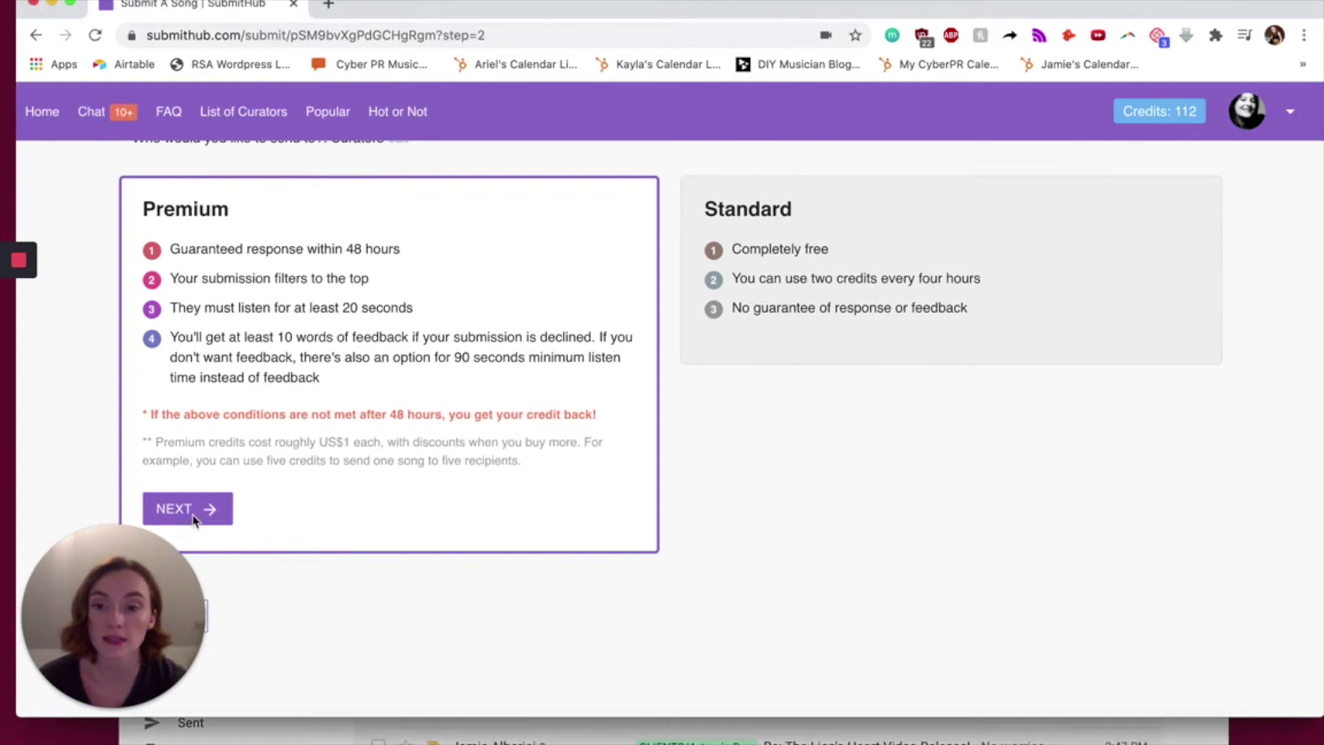
- Scroll down past the Feedback and Permissions / Copyright settings to the Genres section
scroll(841, 529, down, 1)
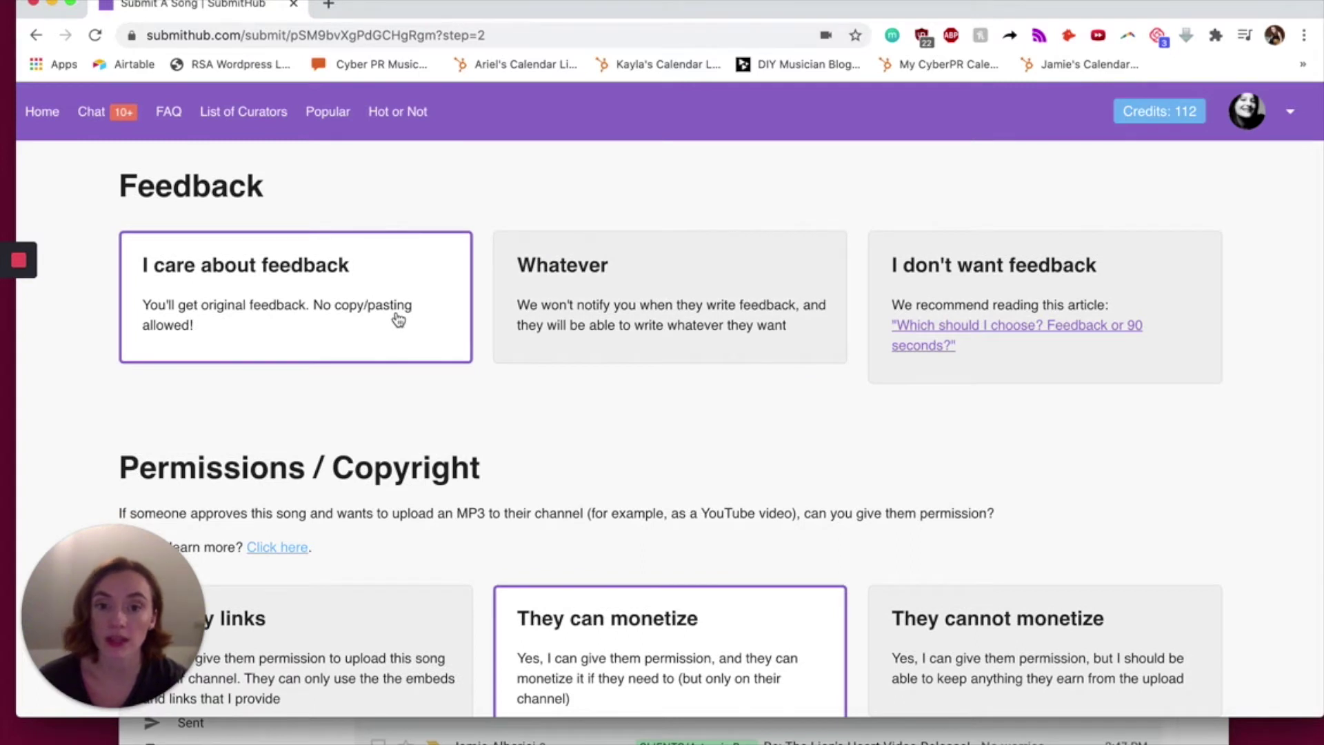
scroll(98, 258, down, 5)
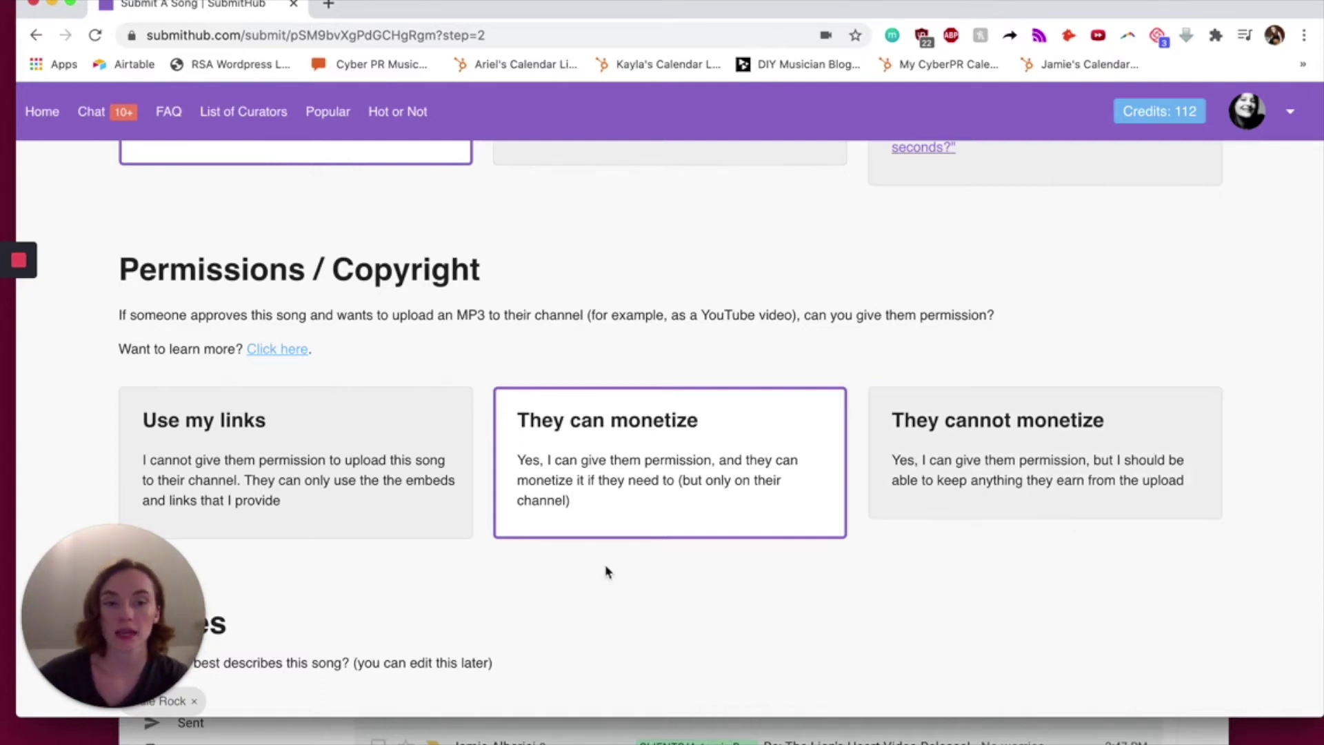
scroll(921, 523, down, 3)
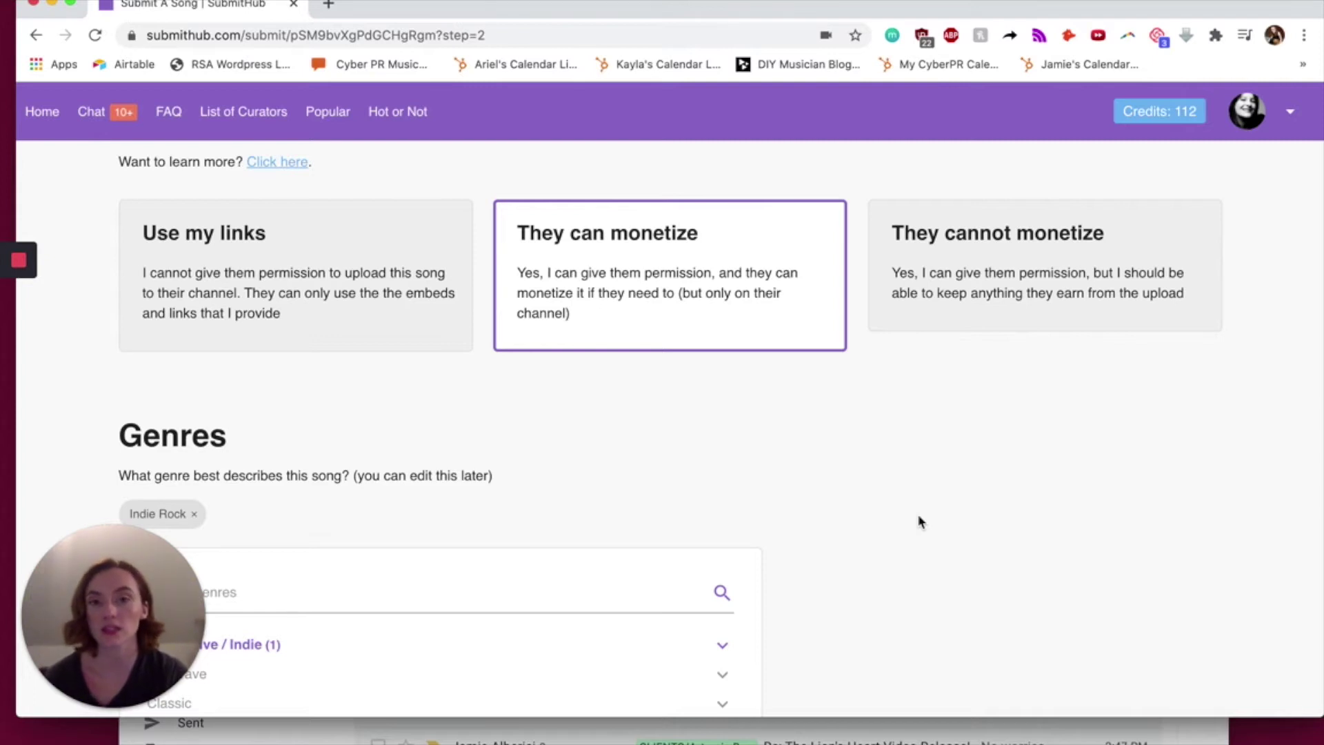
scroll(921, 522, down, 2)
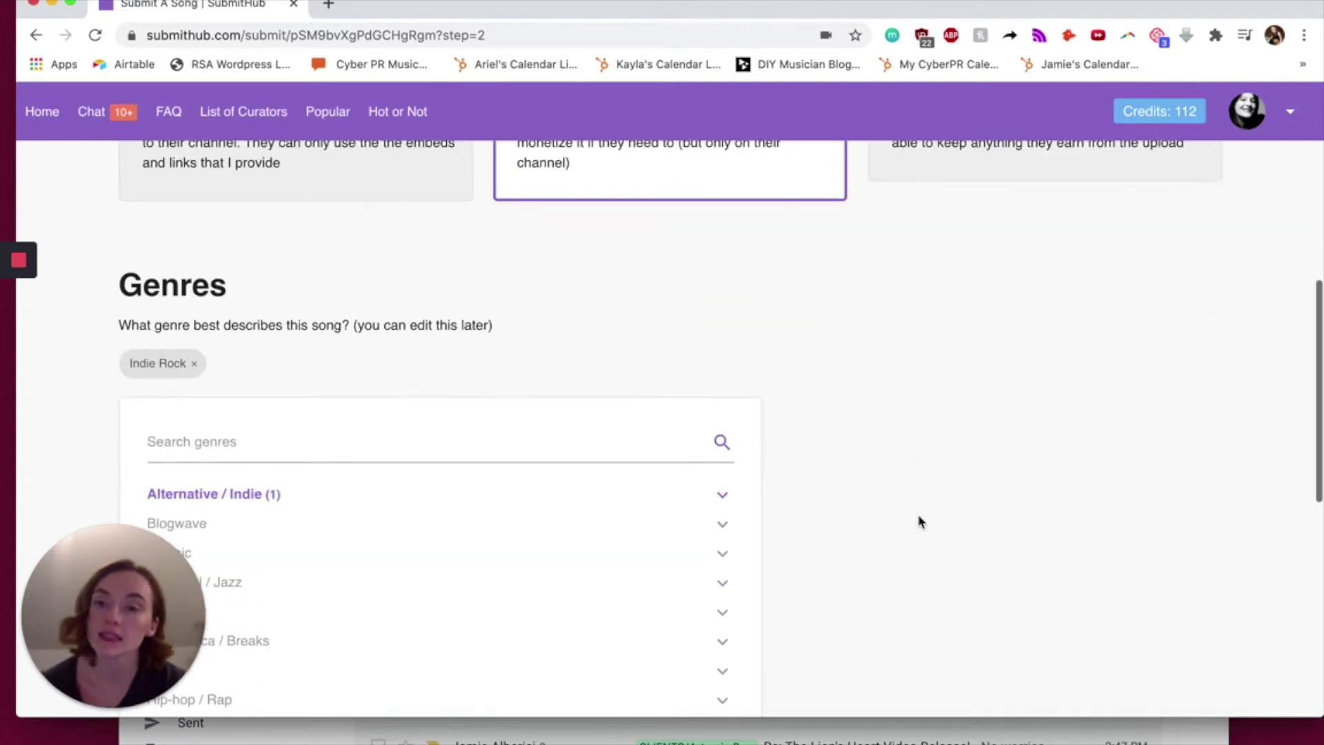
scroll(589, 333, down, 5)
scroll(589, 336, down, 4)
scroll(589, 337, up, 8)
scroll(725, 319, down, 2)
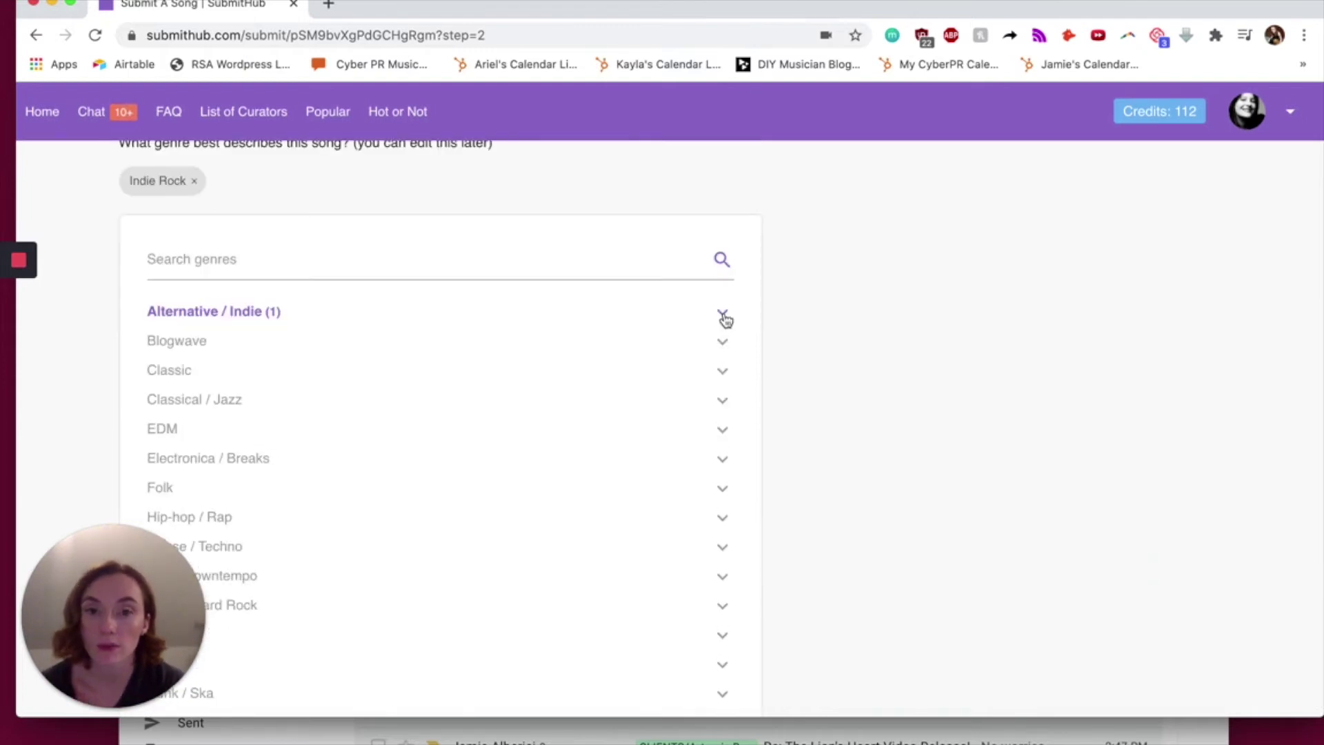
click(724, 317)
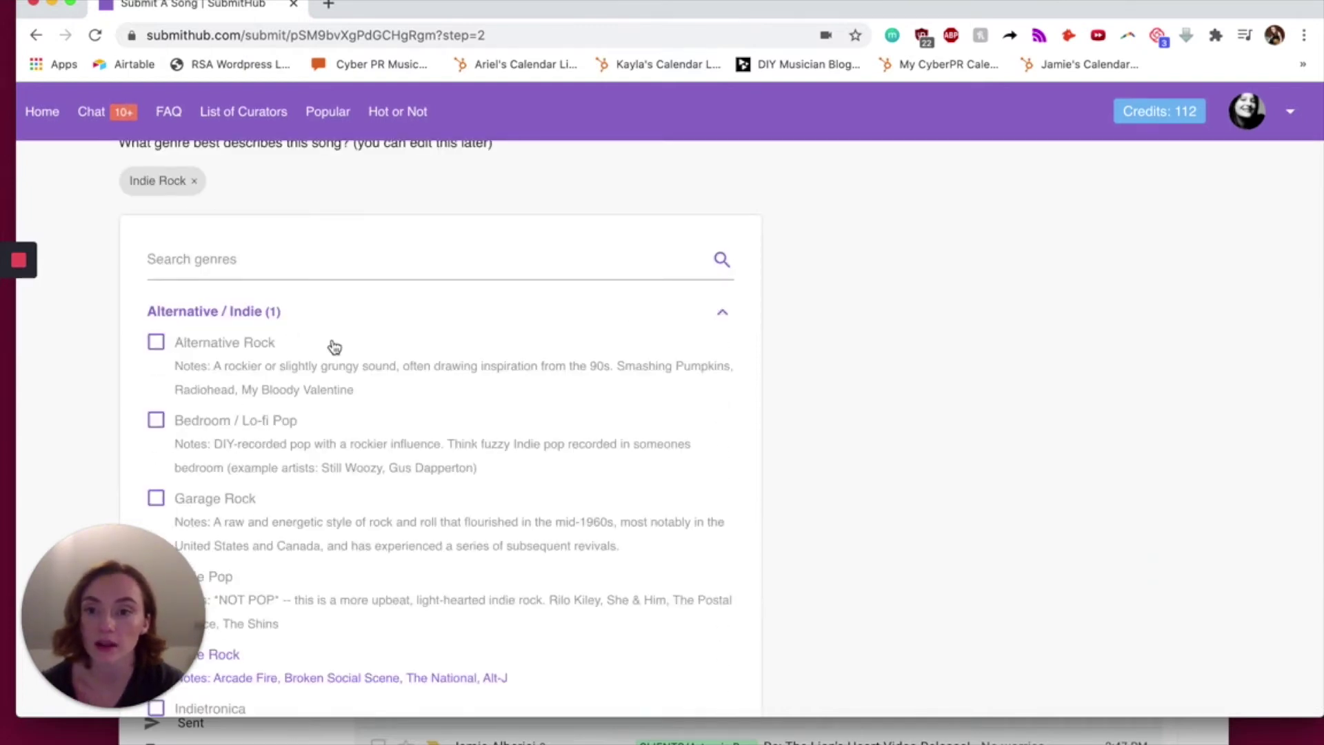
scroll(335, 346, down, 1)
scroll(334, 346, down, 1)
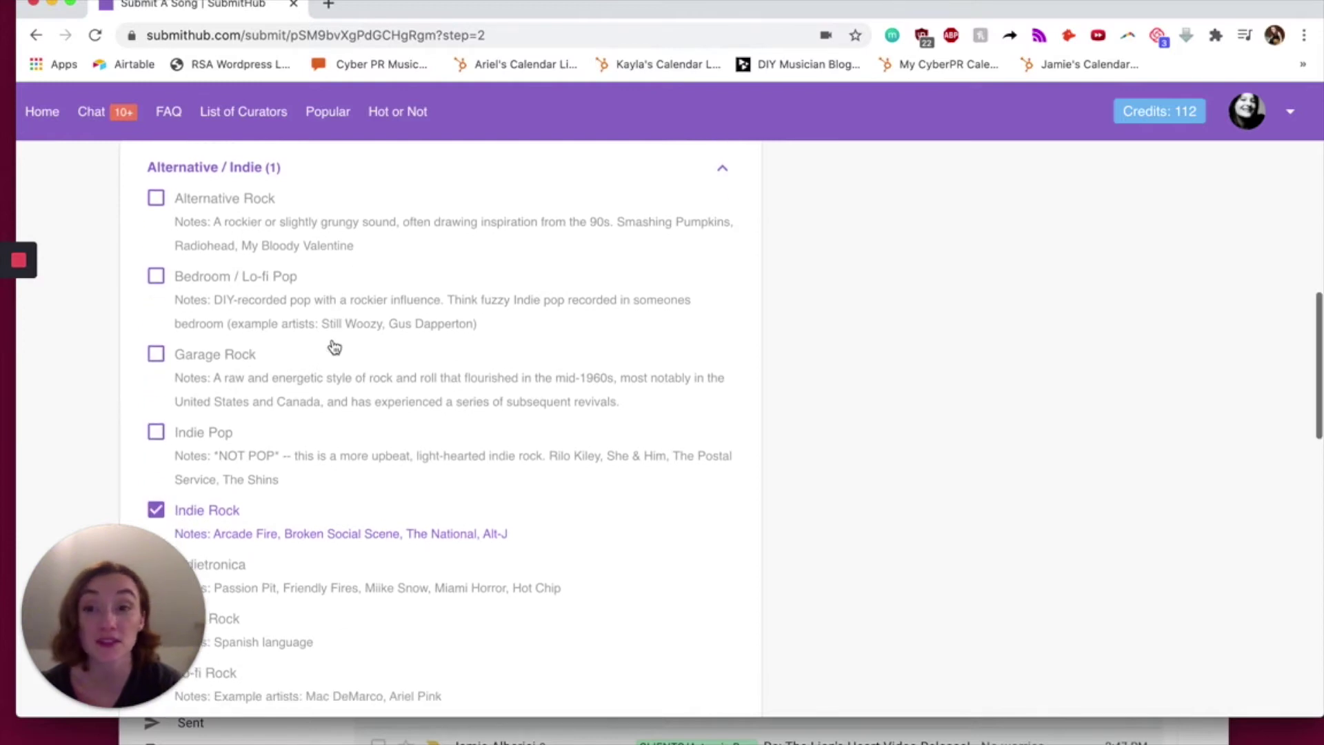
scroll(335, 346, up, 1)
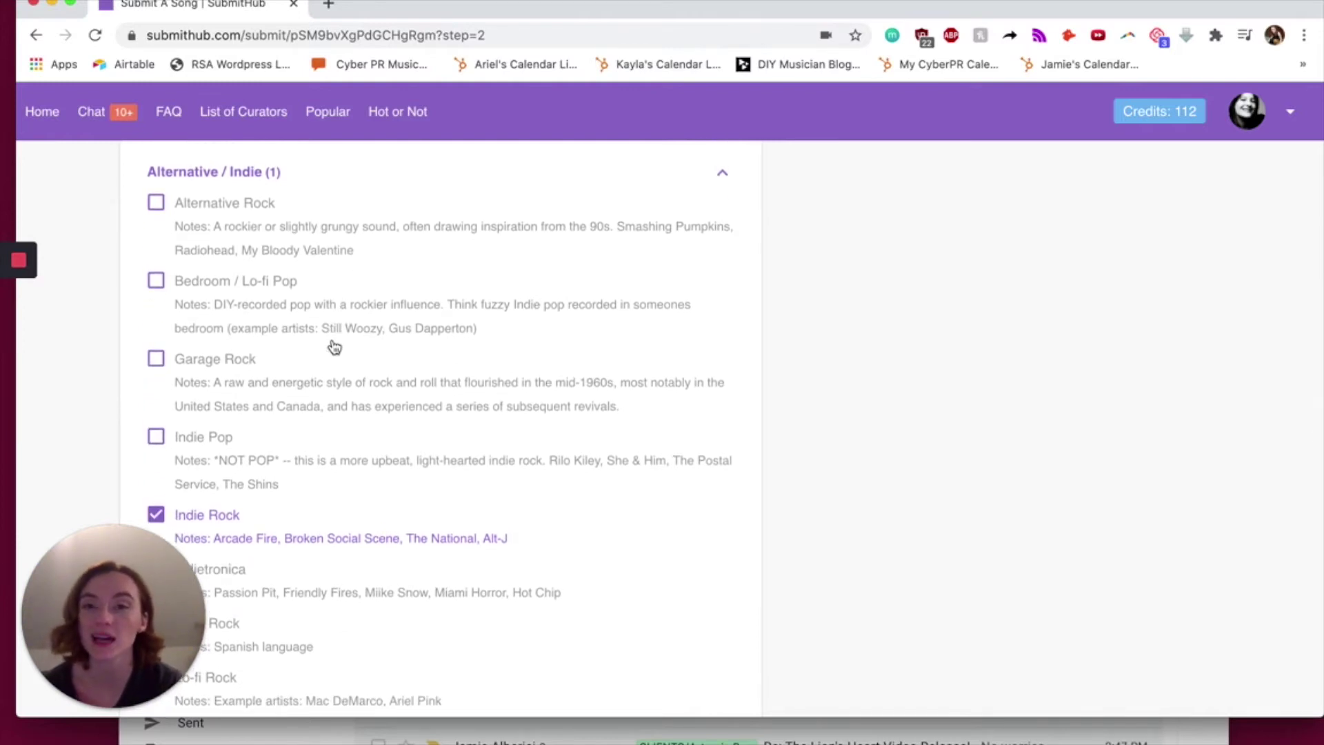
scroll(335, 346, up, 1)
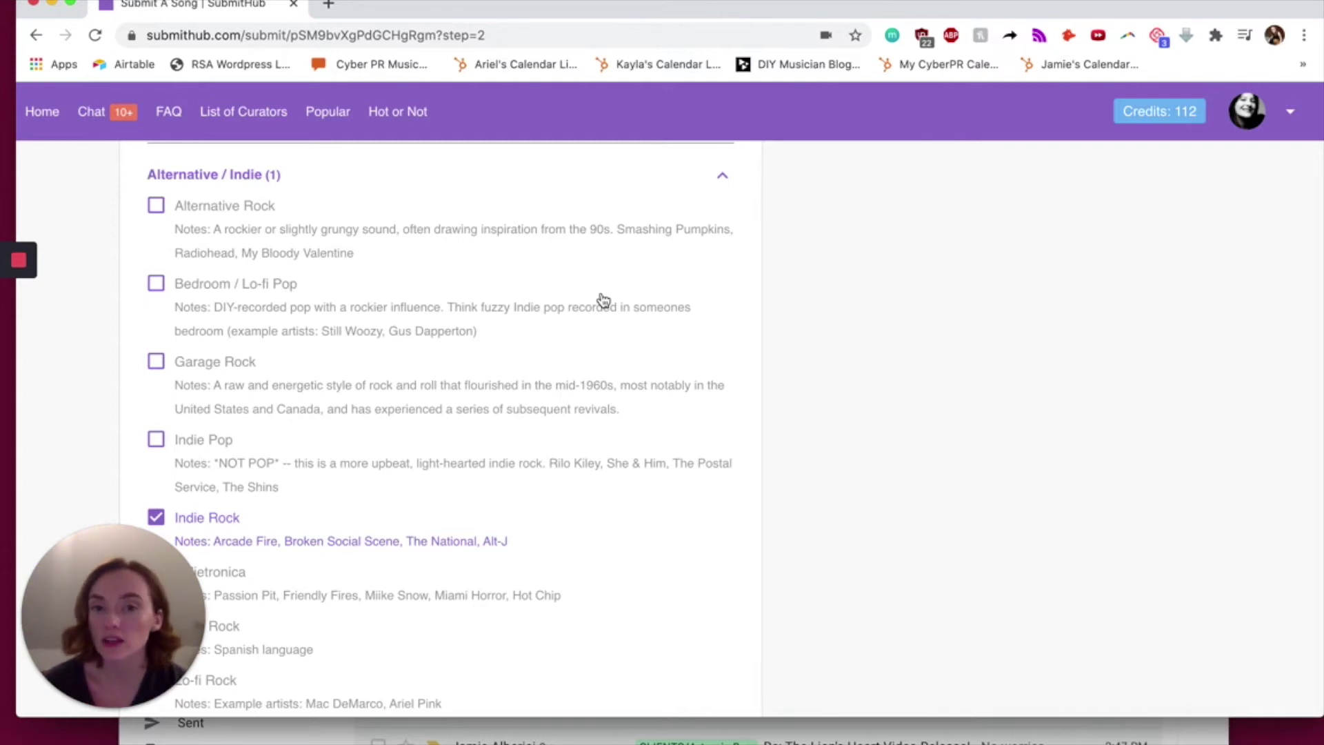
scroll(283, 440, down, 5)
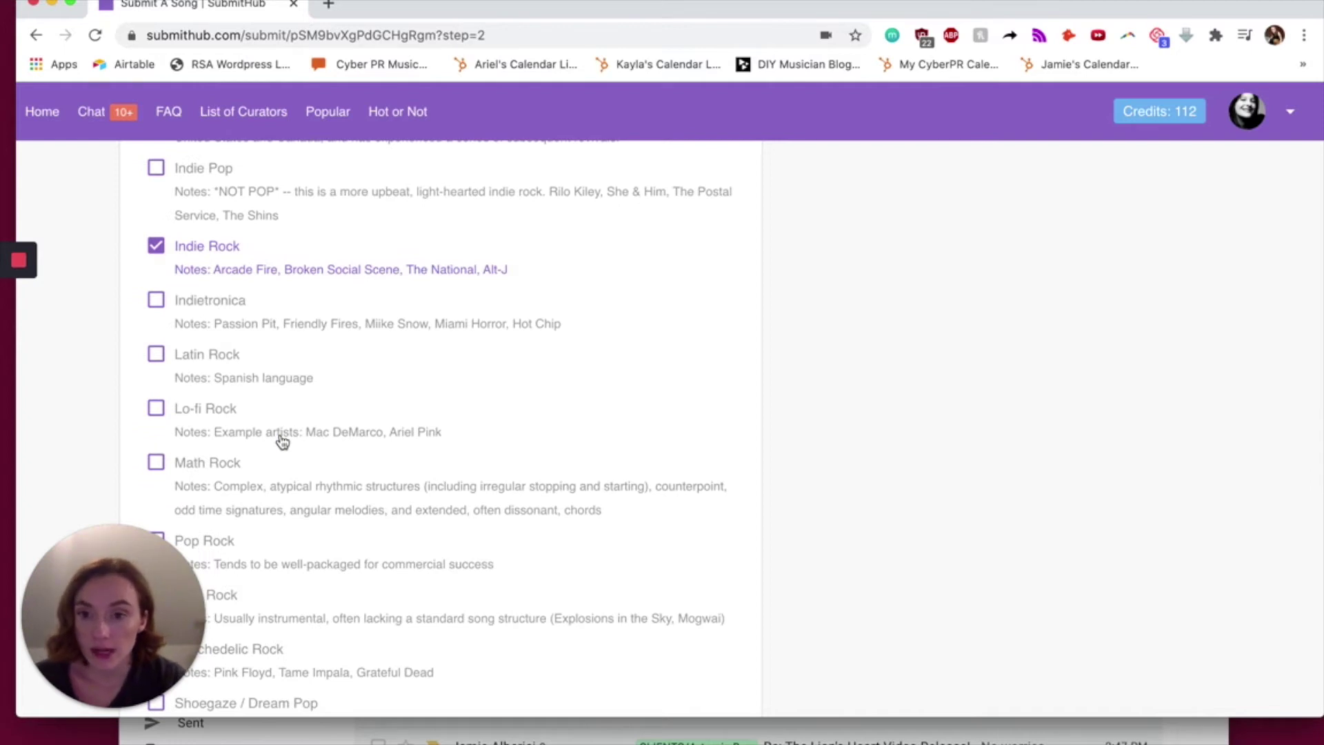
scroll(282, 442, down, 4)
scroll(281, 438, up, 10)
click(721, 322)
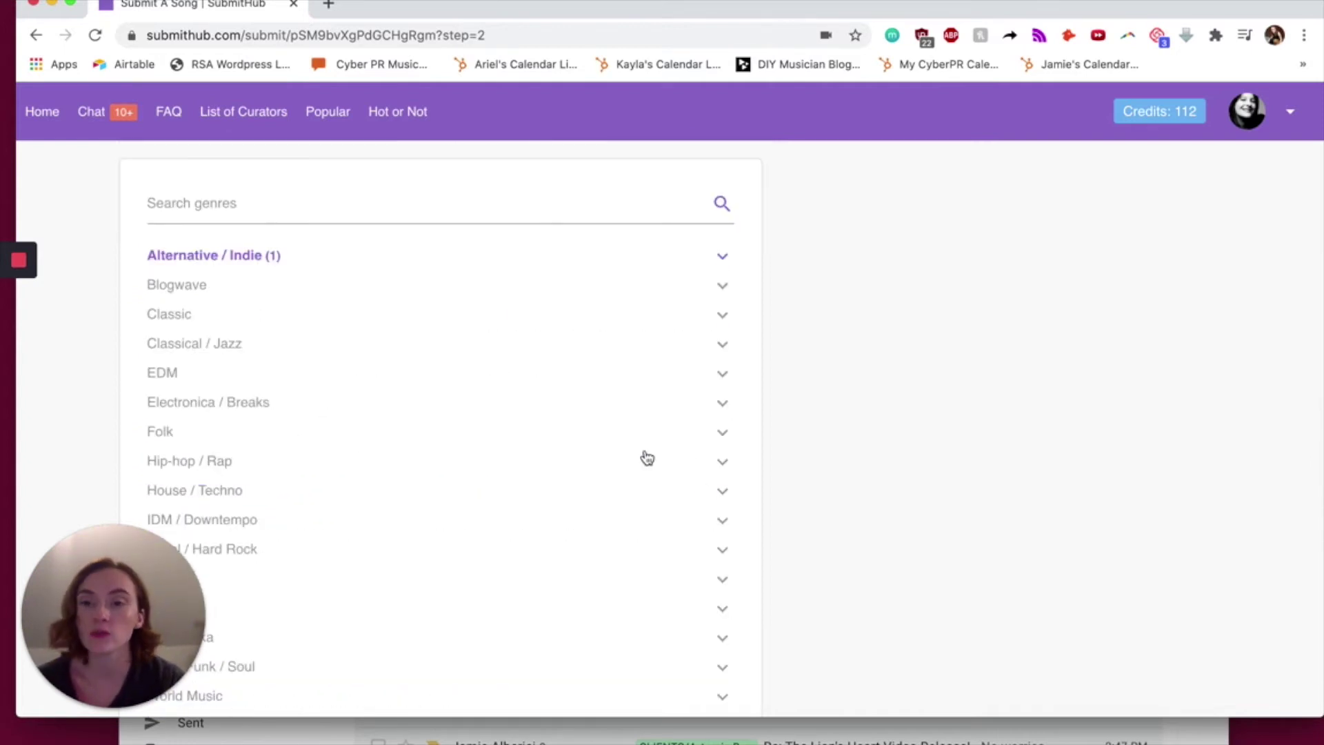
- Search the genre list for 'christian', then for 'grung'
scroll(561, 425, up, 4)
scroll(402, 499, down, 3)
click(267, 273)
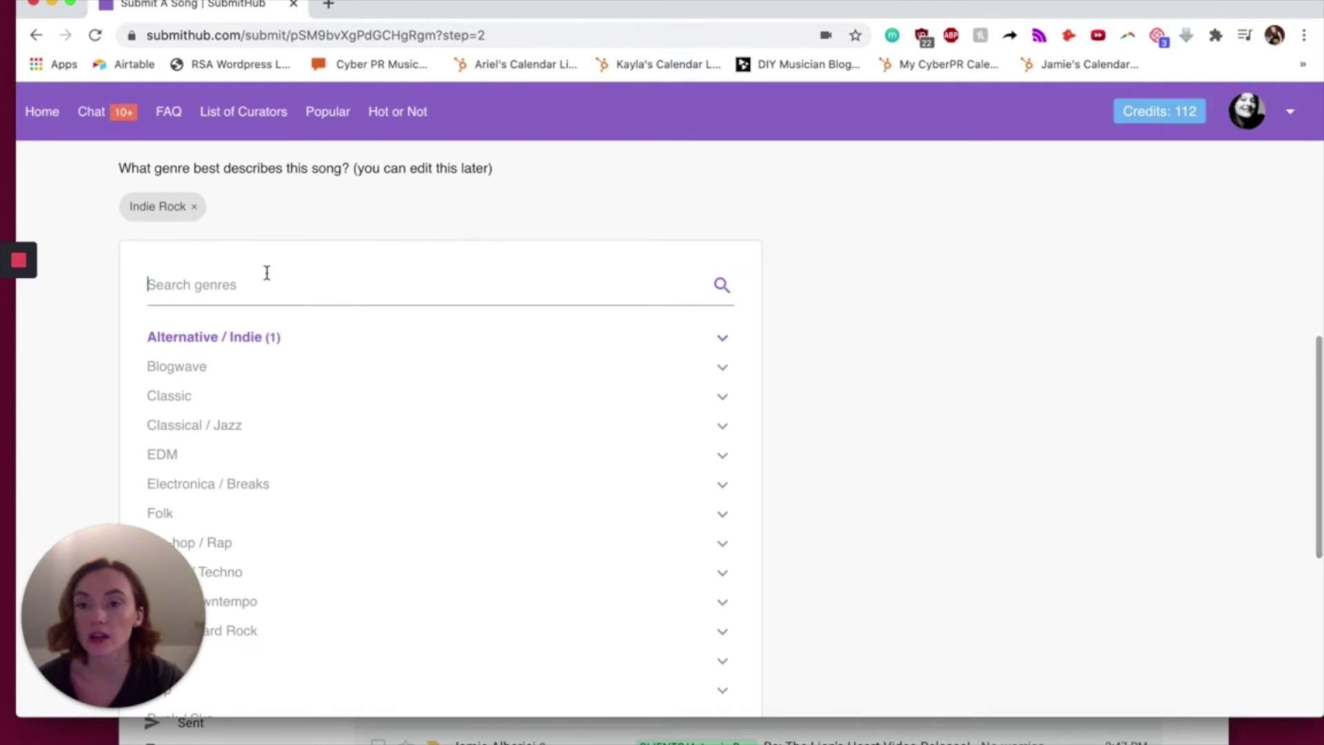
text(christ)
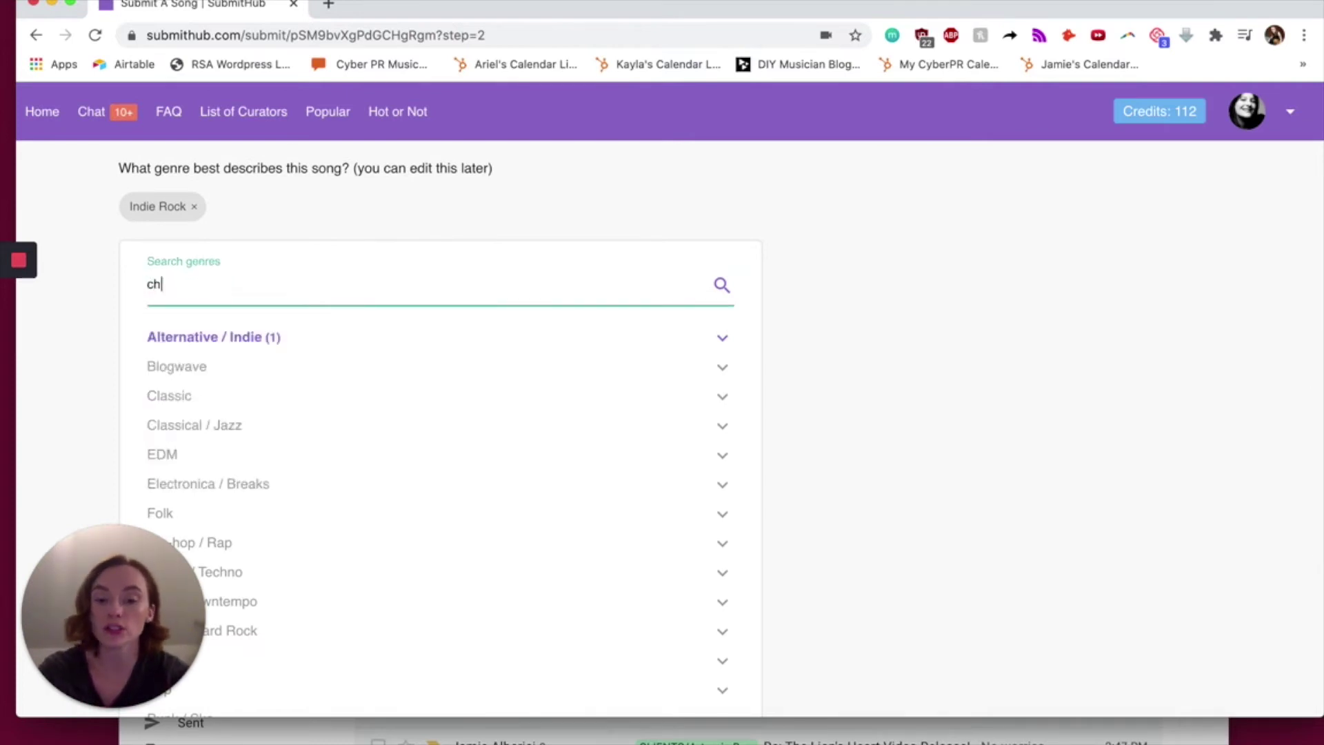
key(BackSpace)
key(BackSpace)
key(BackSpace)
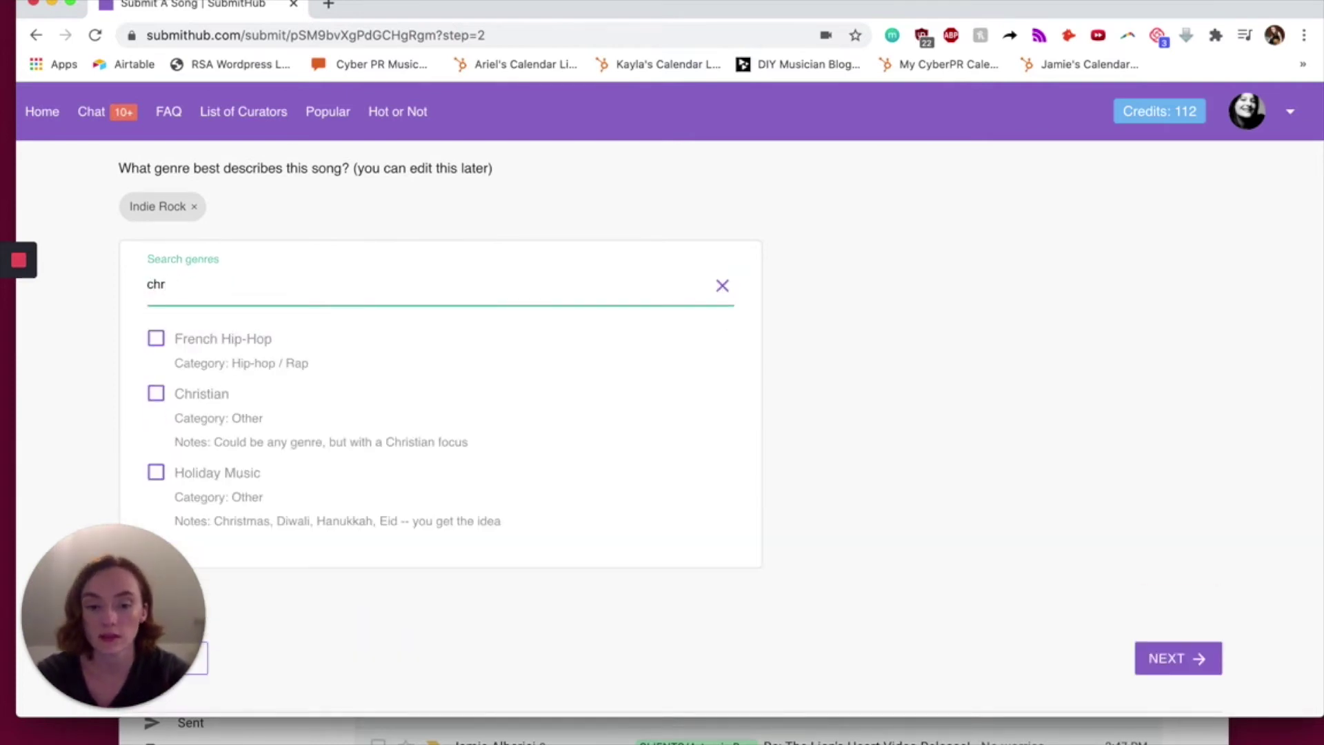
text(istian)
double_click(237, 286)
key(BackSpace)
key(BackSpace)
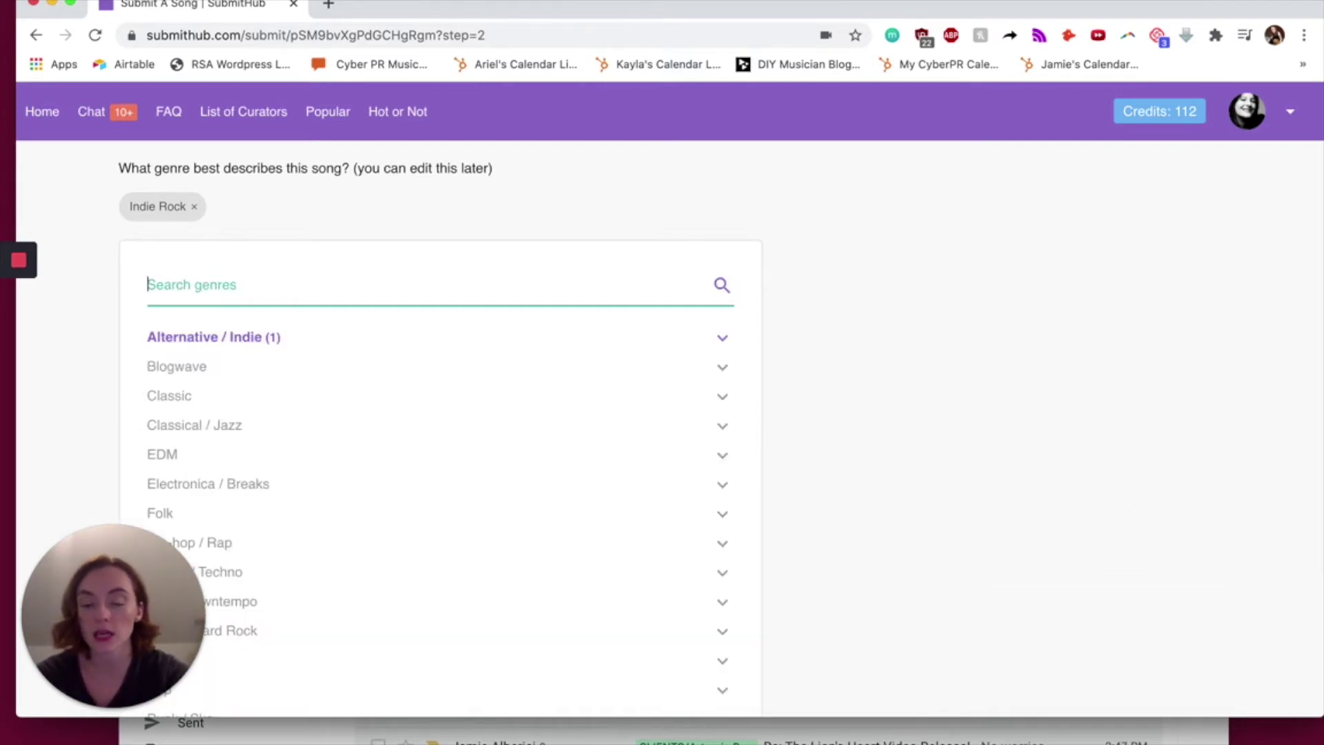
text(grung)
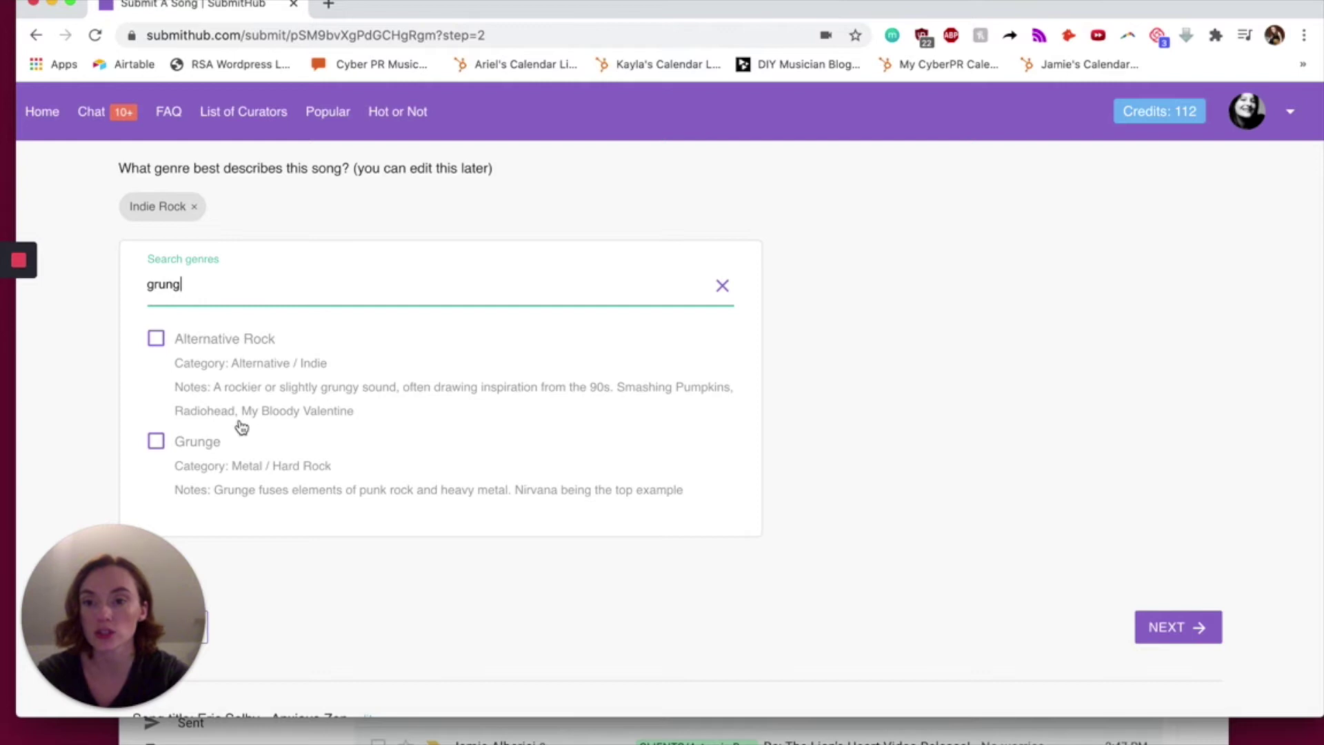
key(BackSpace)
key(BackSpace)
key(BackSpace)
key(BackSpace)
key(BackSpace)
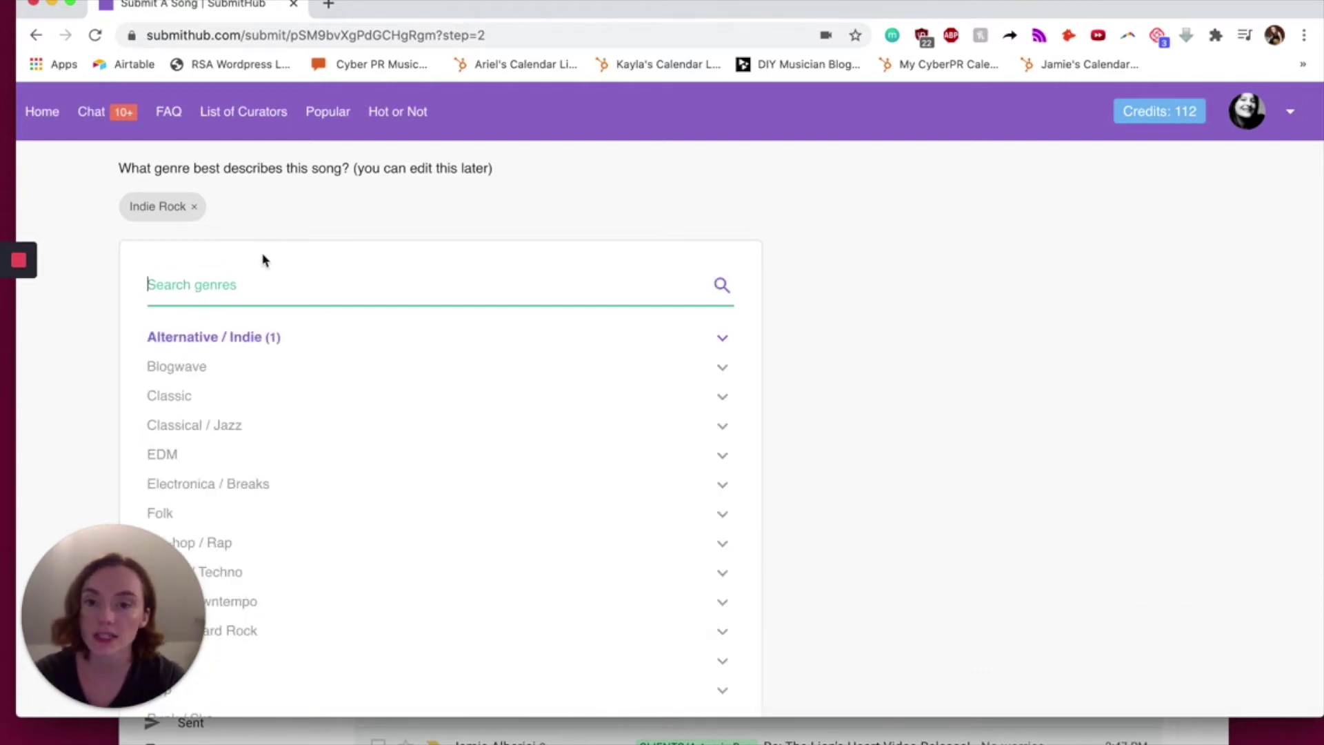
- Browse the genre list, expanding and then collapsing the Pop subgenres
scroll(360, 384, down, 3)
scroll(360, 383, up, 10)
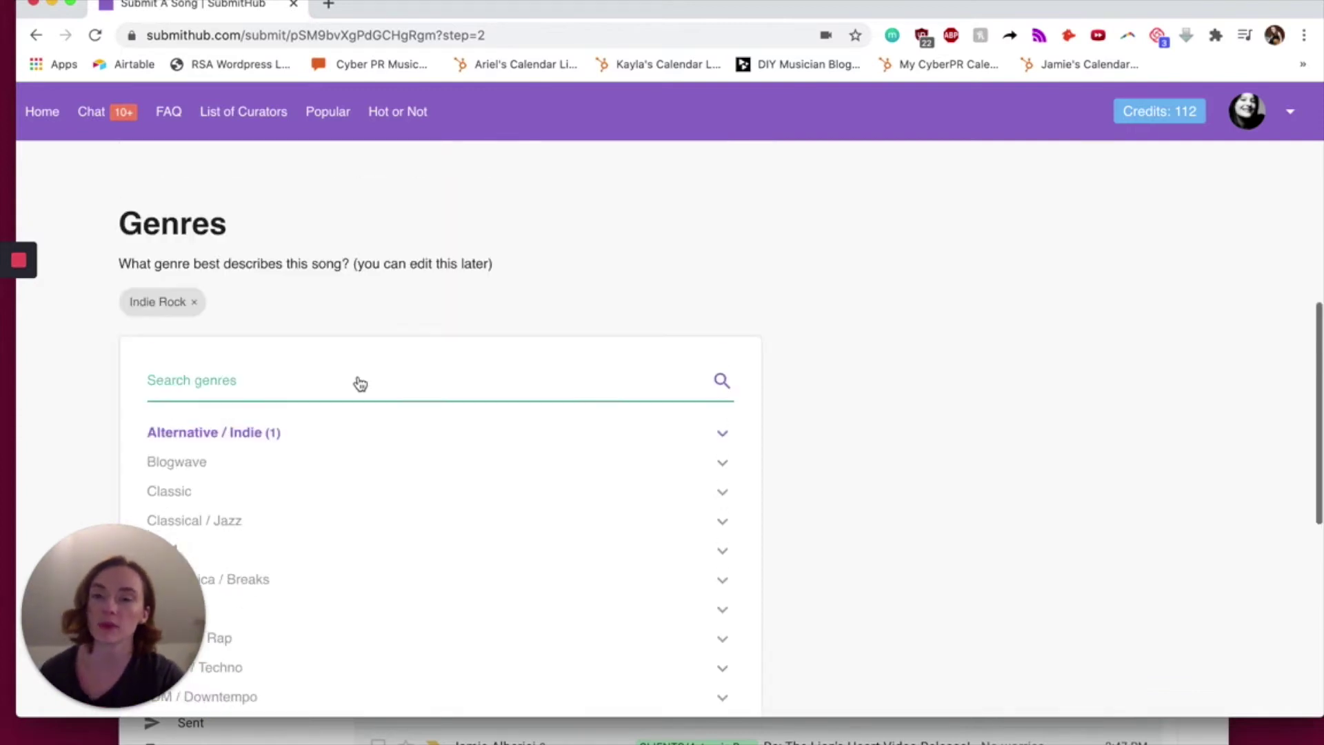
scroll(360, 384, down, 5)
scroll(360, 384, down, 1)
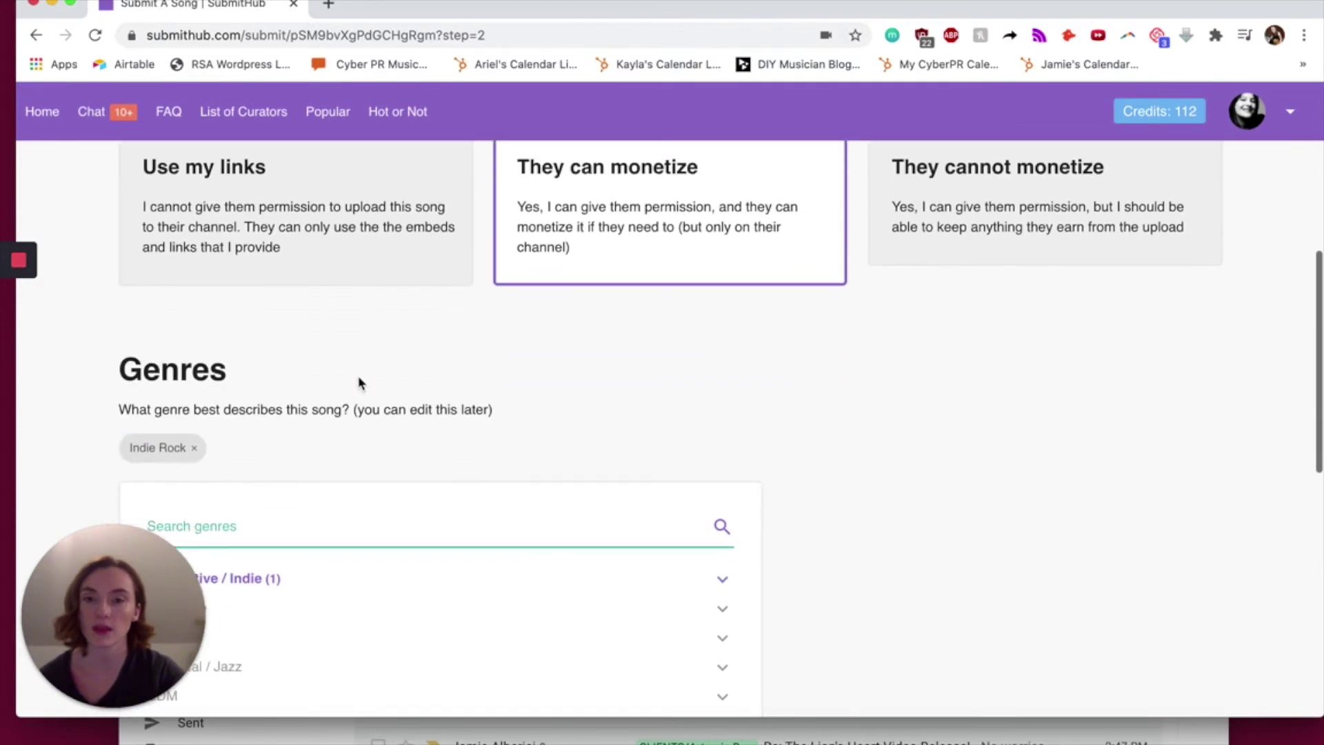
scroll(358, 383, down, 4)
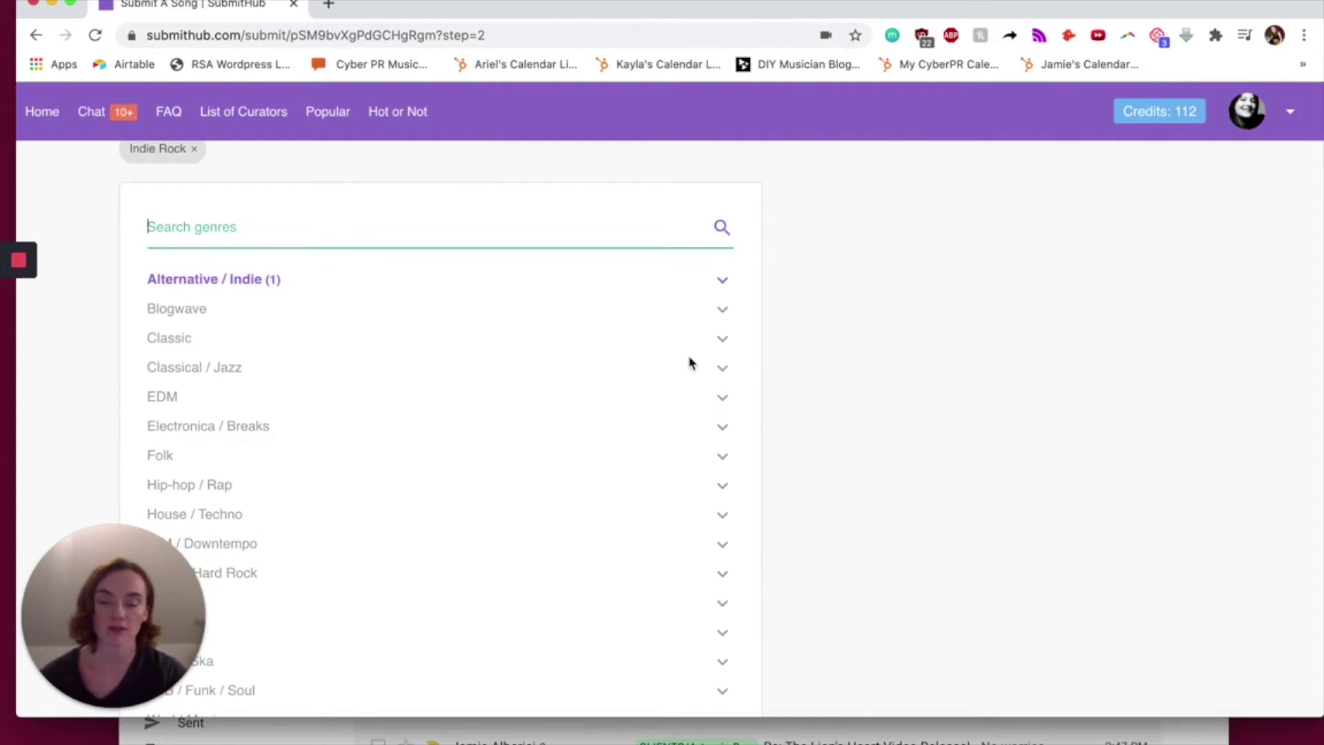
scroll(689, 363, up, 1)
scroll(880, 218, down, 3)
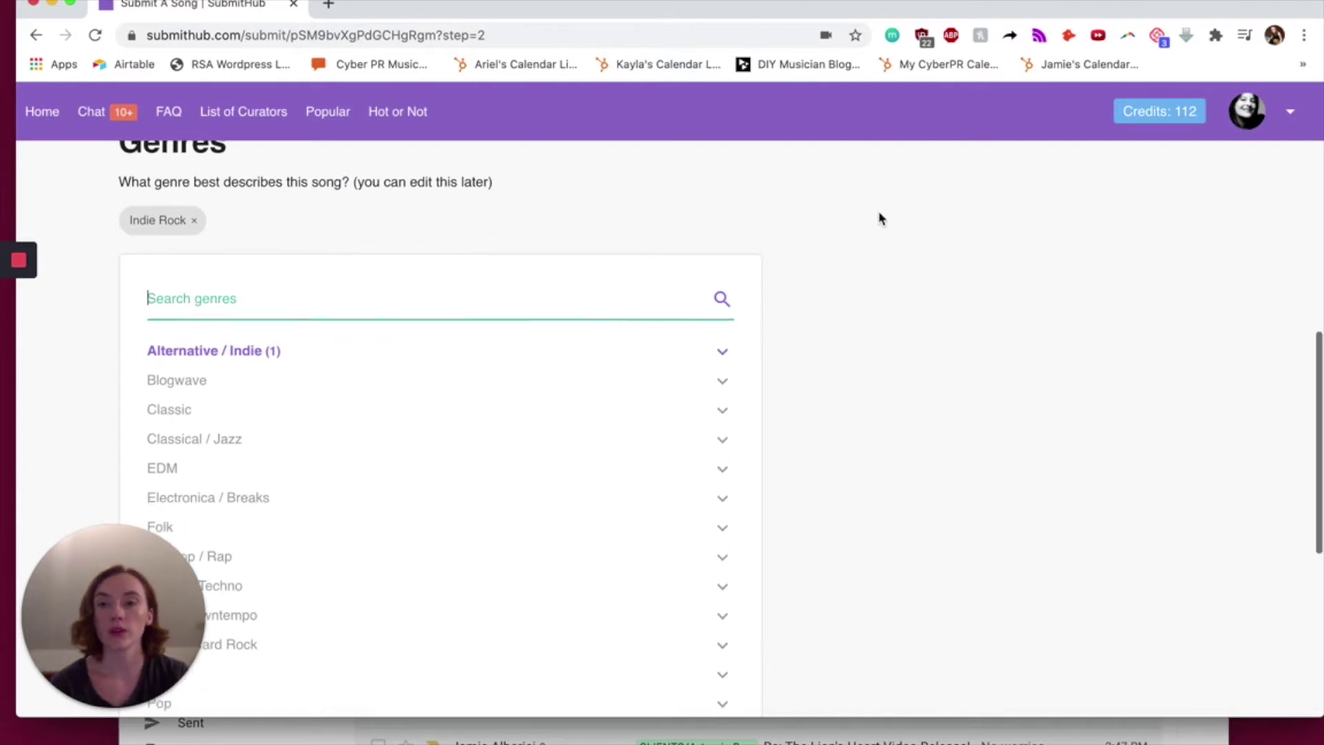
scroll(879, 218, up, 2)
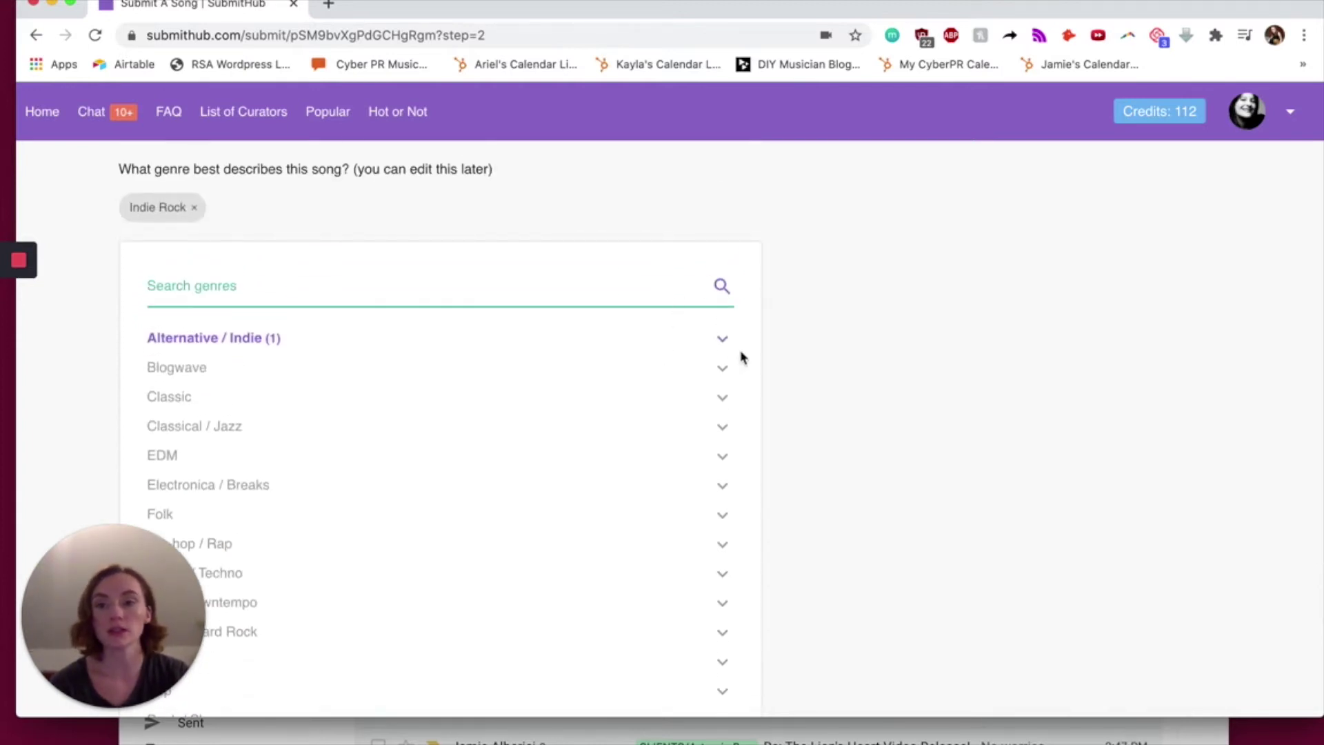
scroll(625, 342, down, 1)
scroll(626, 343, down, 4)
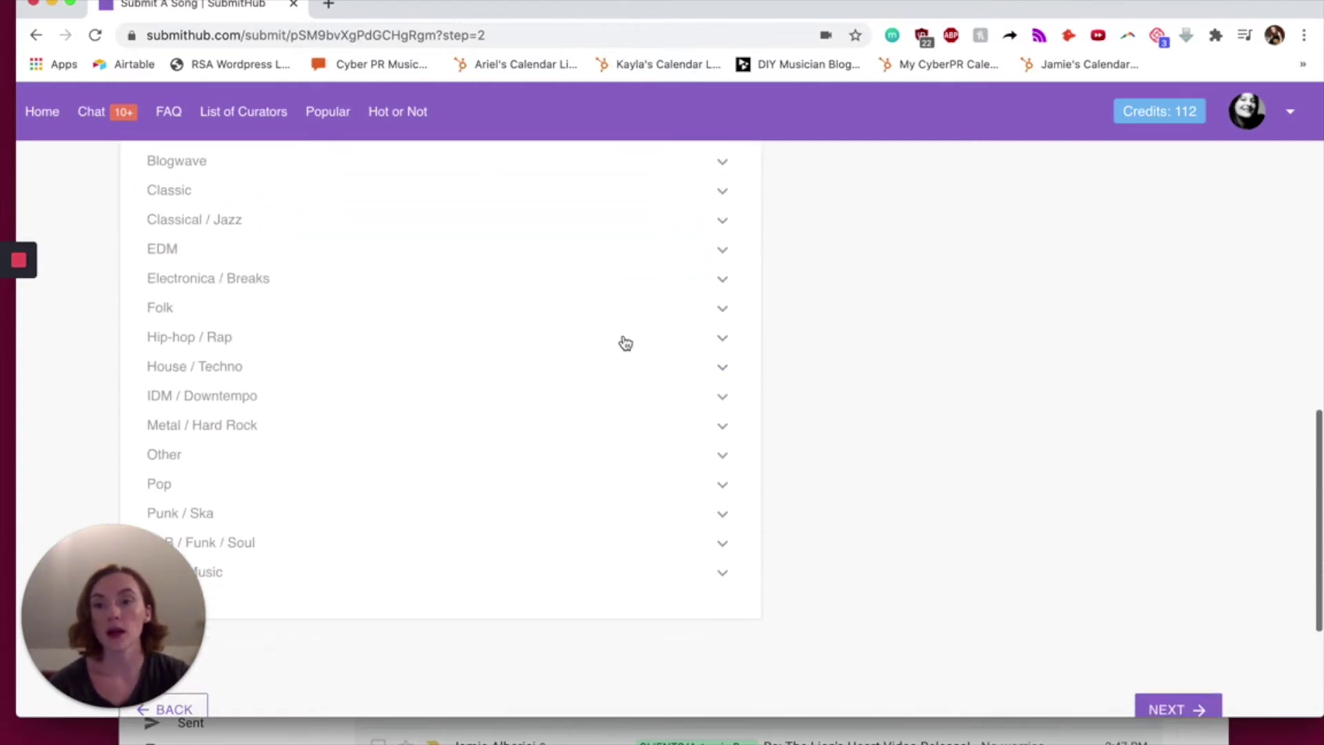
click(304, 389)
scroll(527, 453, down, 5)
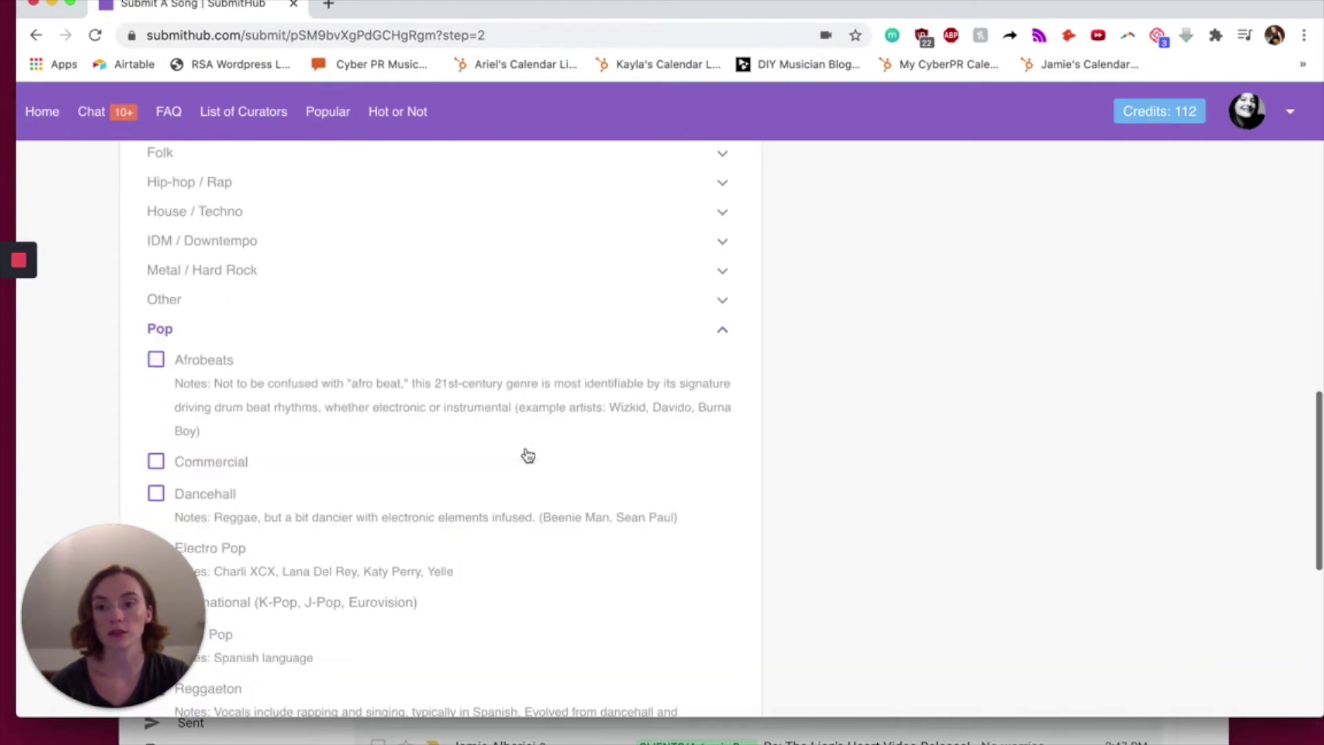
scroll(527, 453, up, 4)
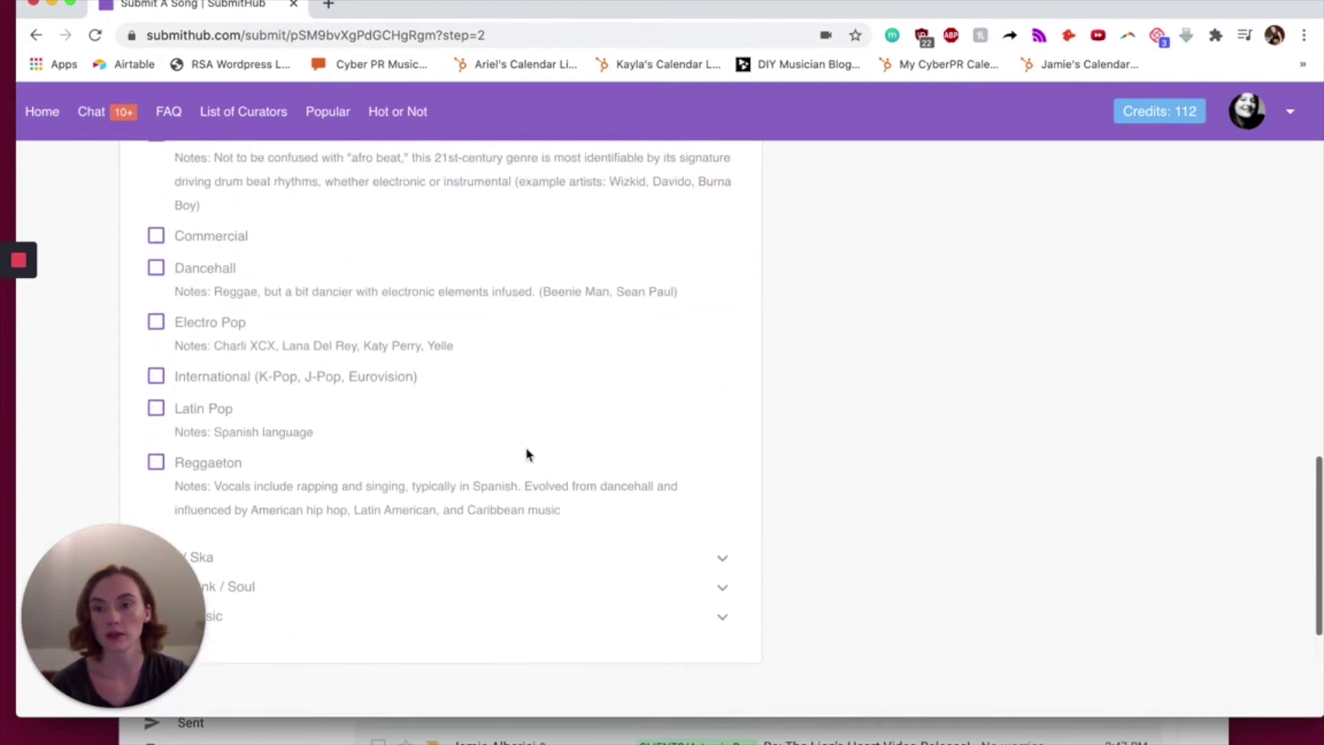
click(731, 283)
scroll(728, 285, up, 7)
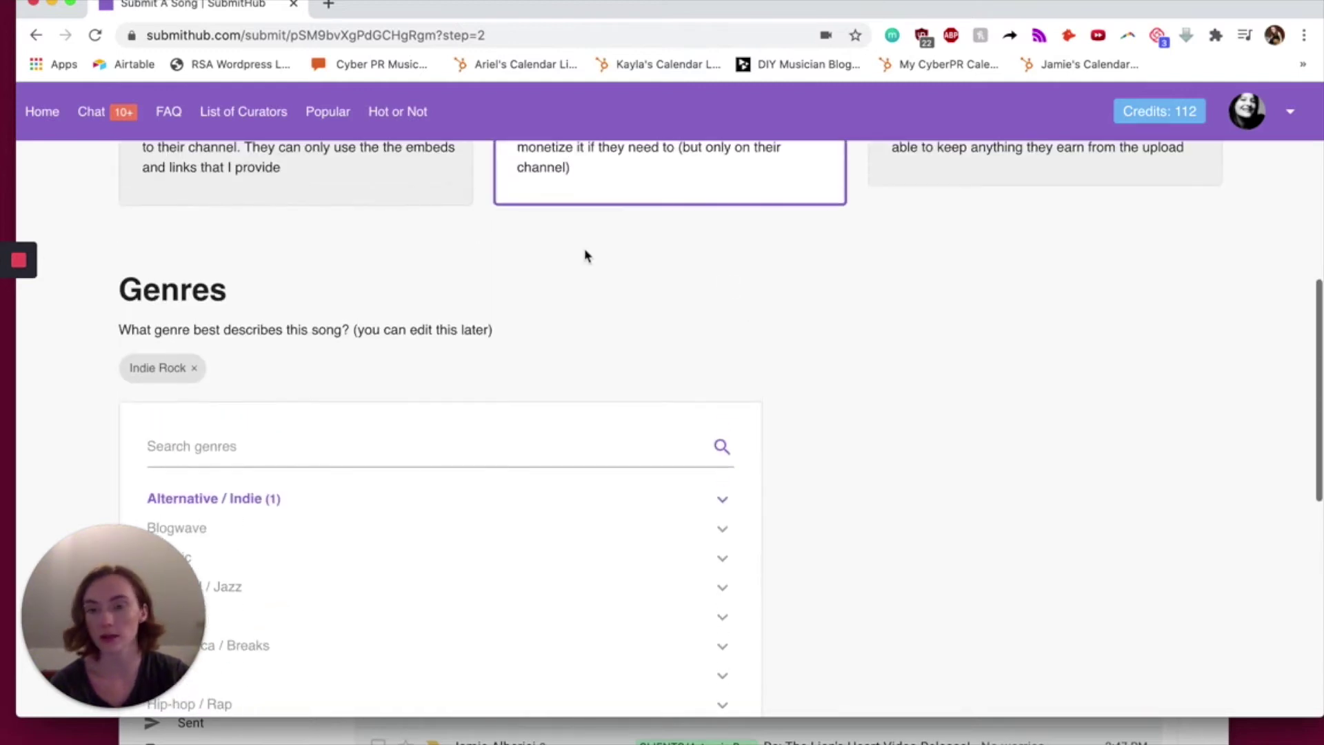
- Search 'powe', add Power Pop as a second genre, and continue to Curators
click(505, 442)
text(power)
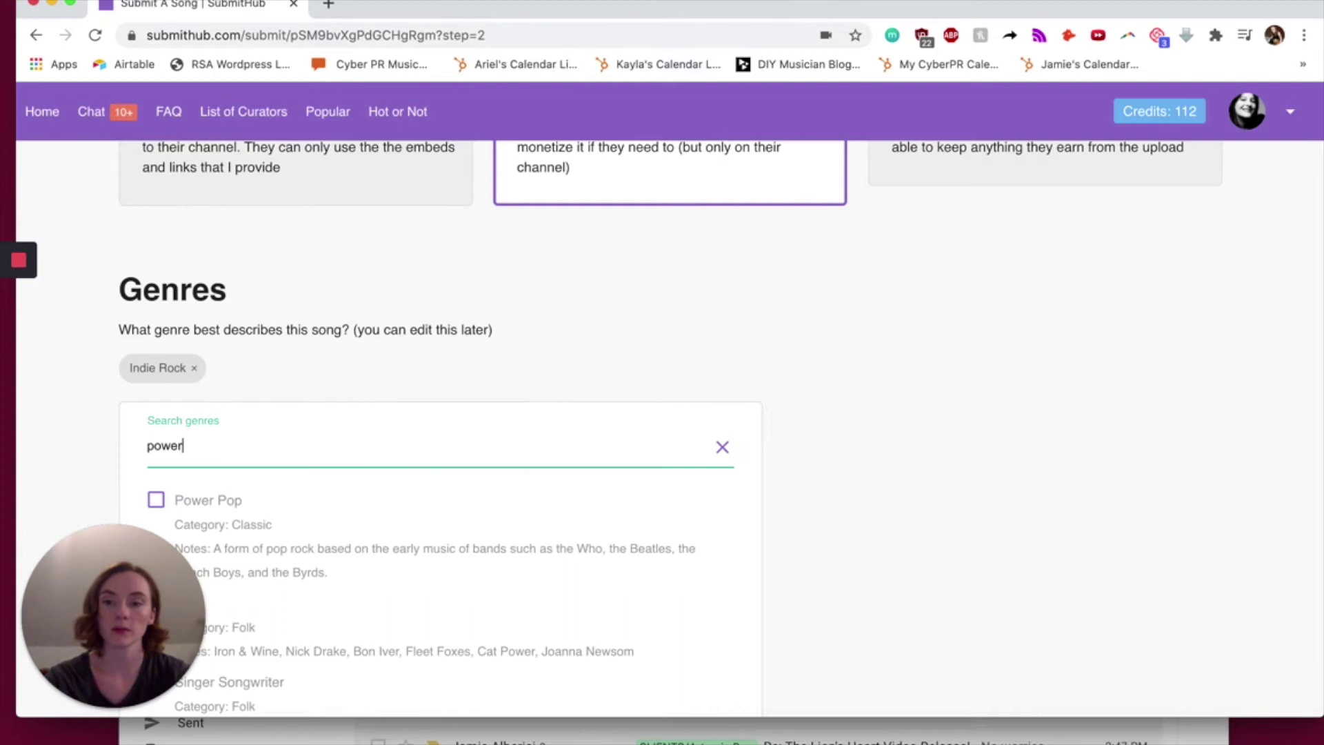
click(213, 523)
scroll(759, 483, down, 4)
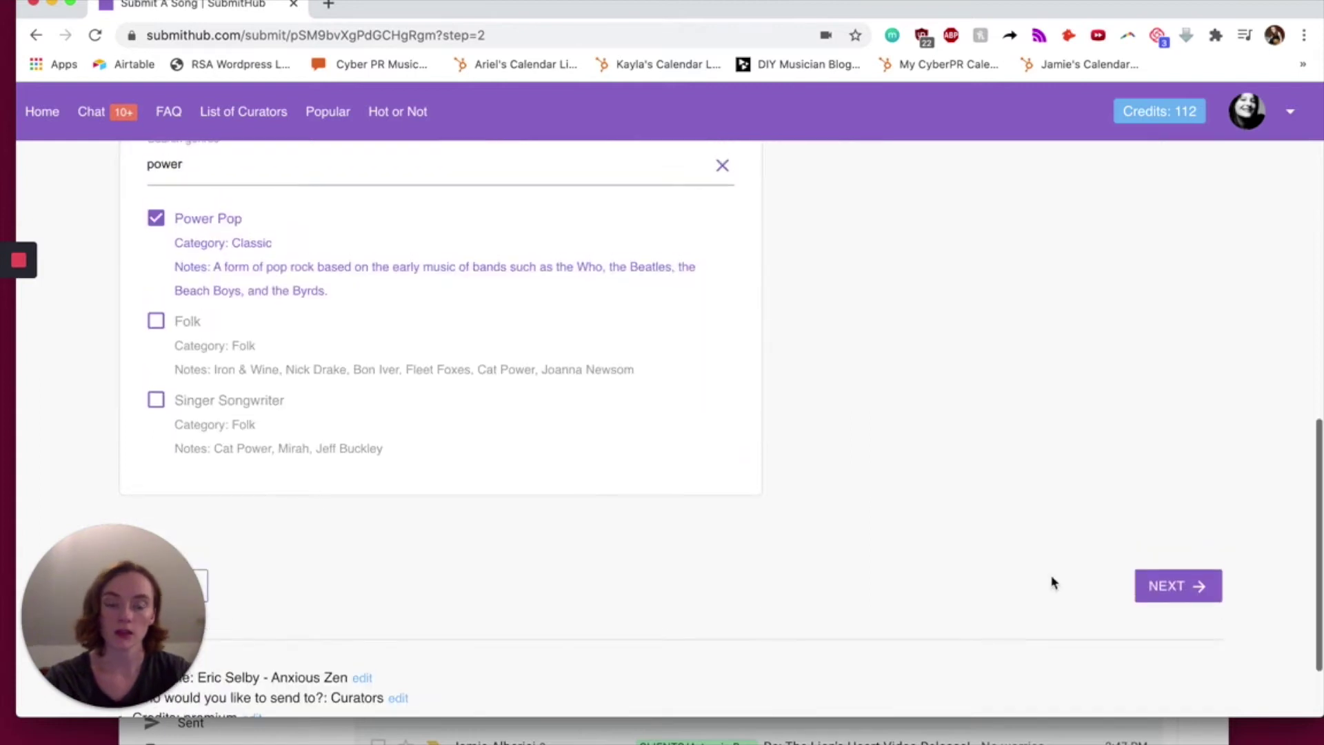
click(1152, 597)
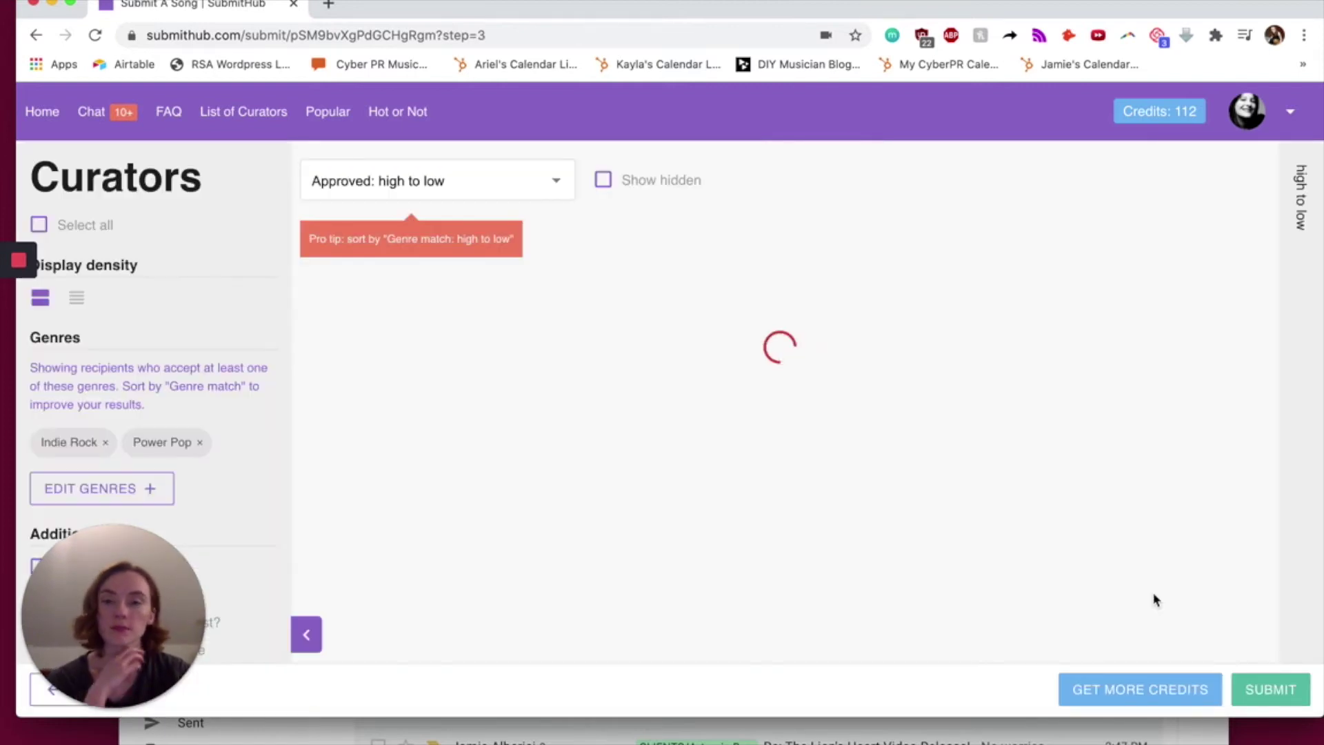
- Sort the curators by 'Genre match: high to low' and scan the list
click(560, 187)
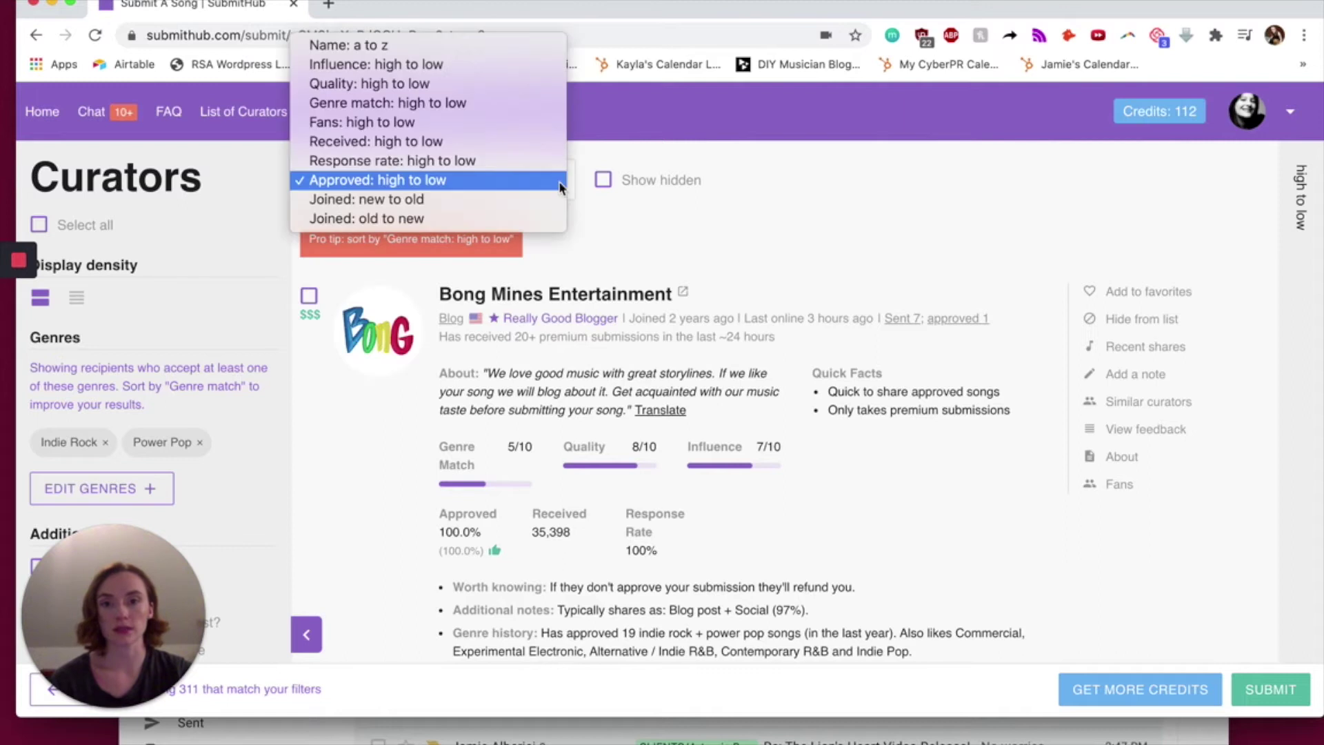
click(414, 101)
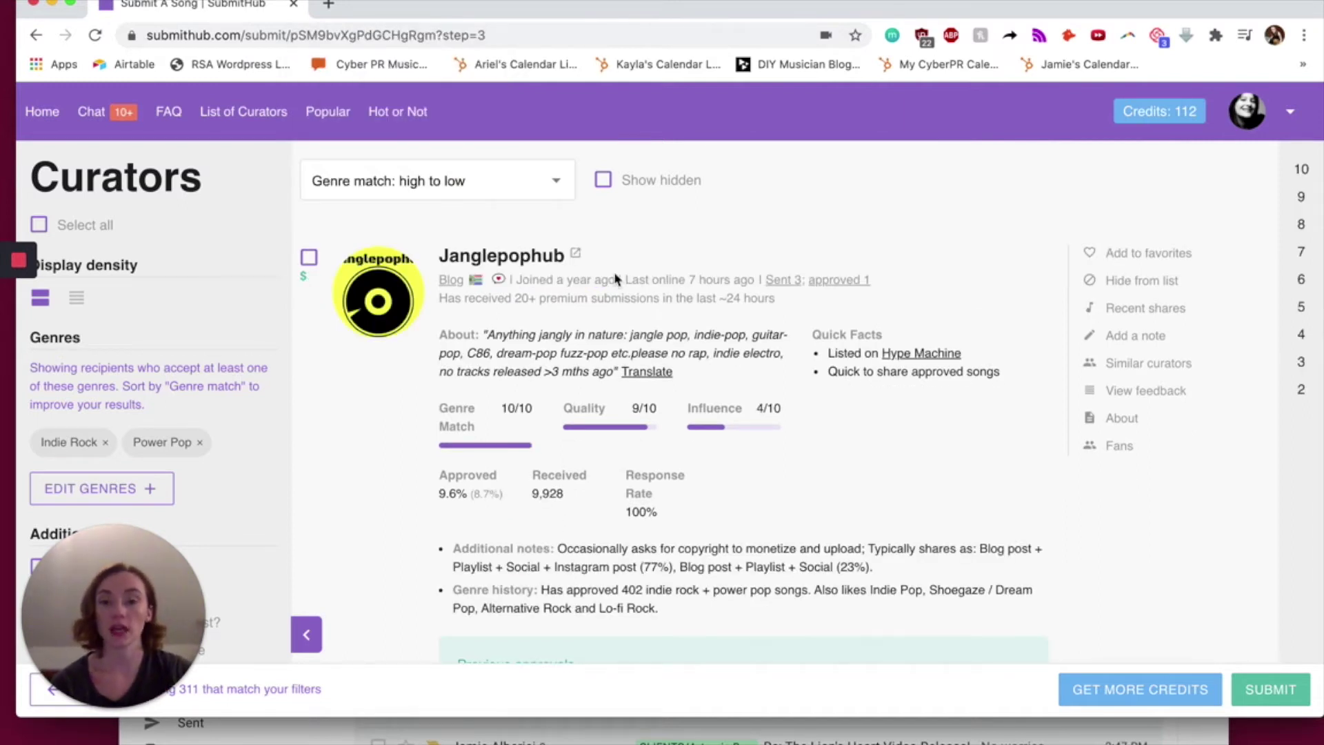
scroll(616, 272, down, 5)
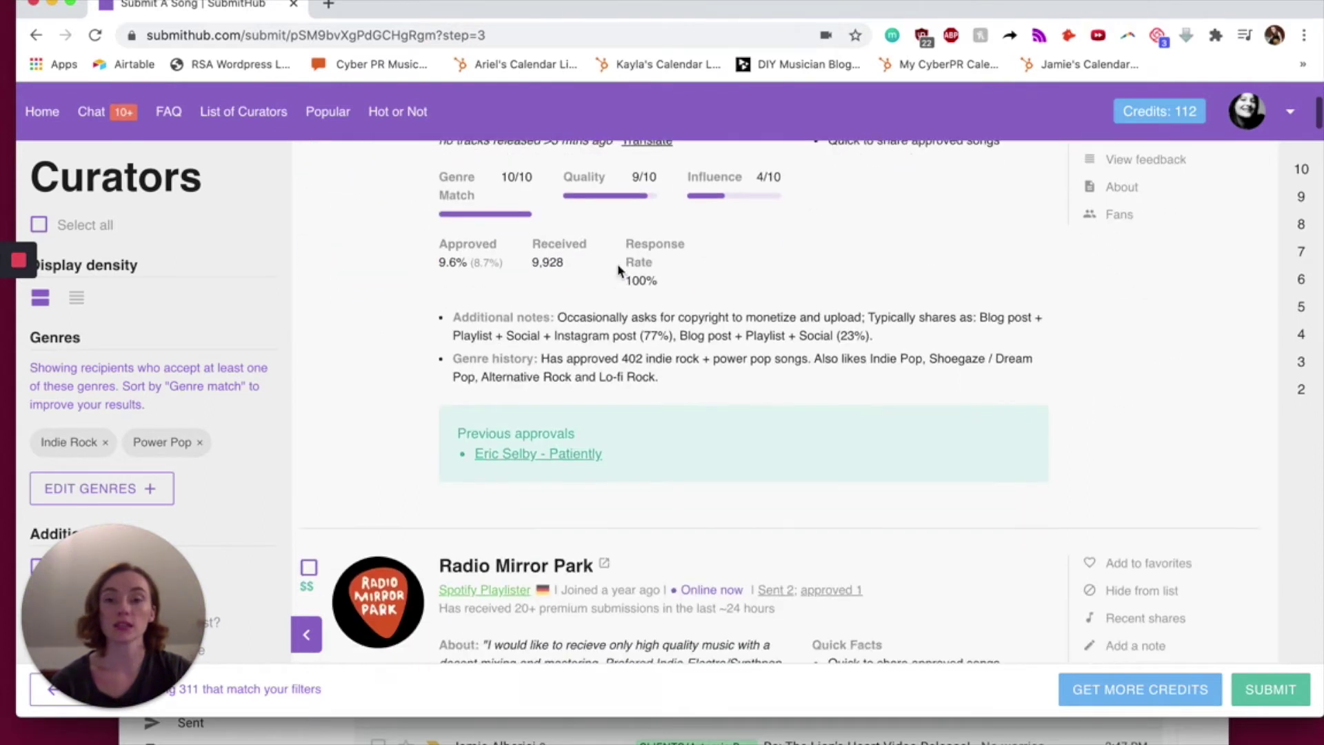
scroll(619, 269, down, 6)
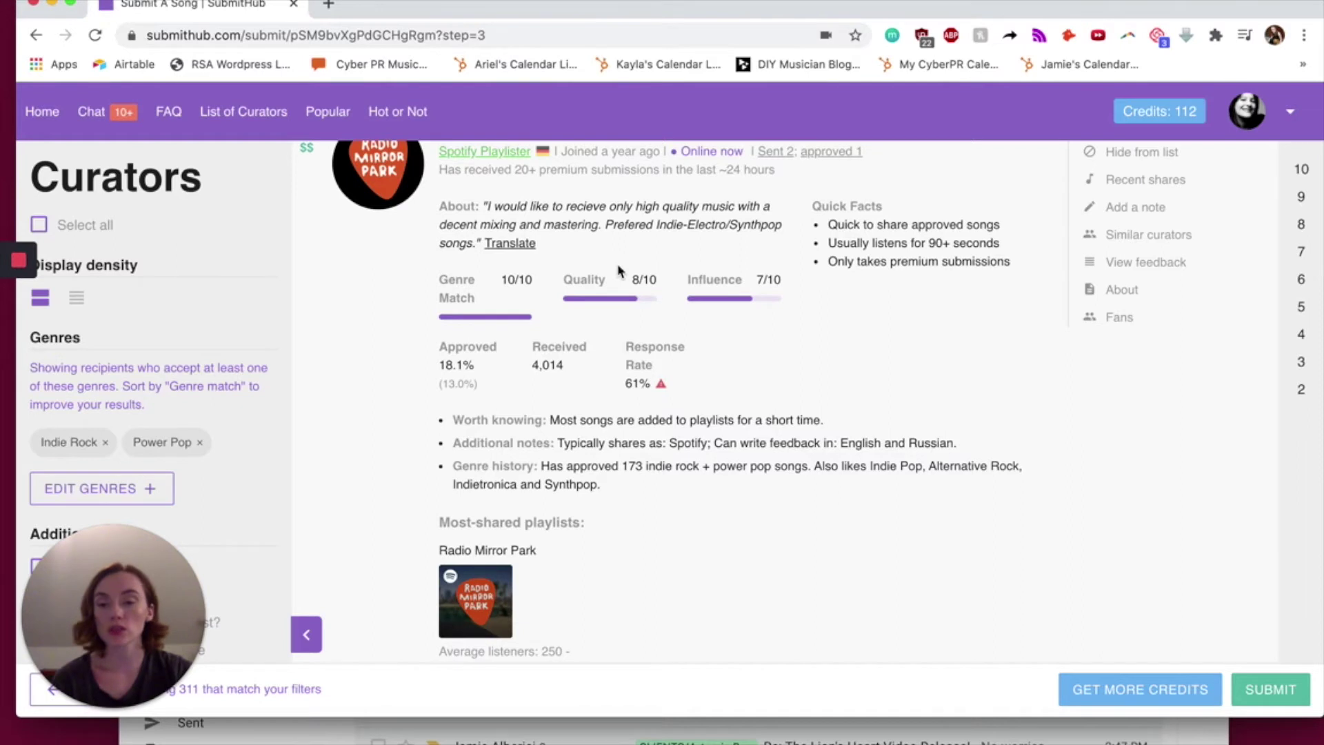
scroll(619, 269, up, 15)
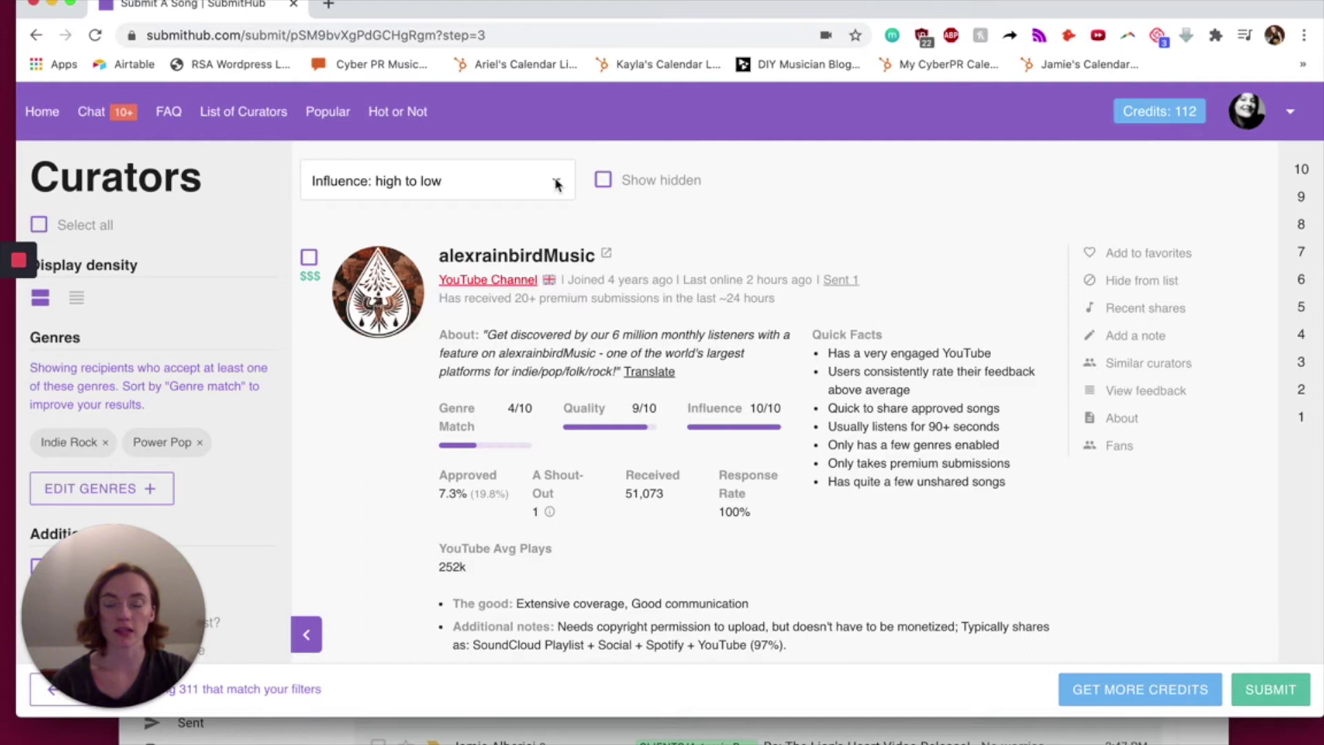
- Highlight alexrainbirdMusic's 7.3% approval rate and its 51,073 submissions received
drag(428, 496, 464, 490)
drag(617, 507, 680, 498)
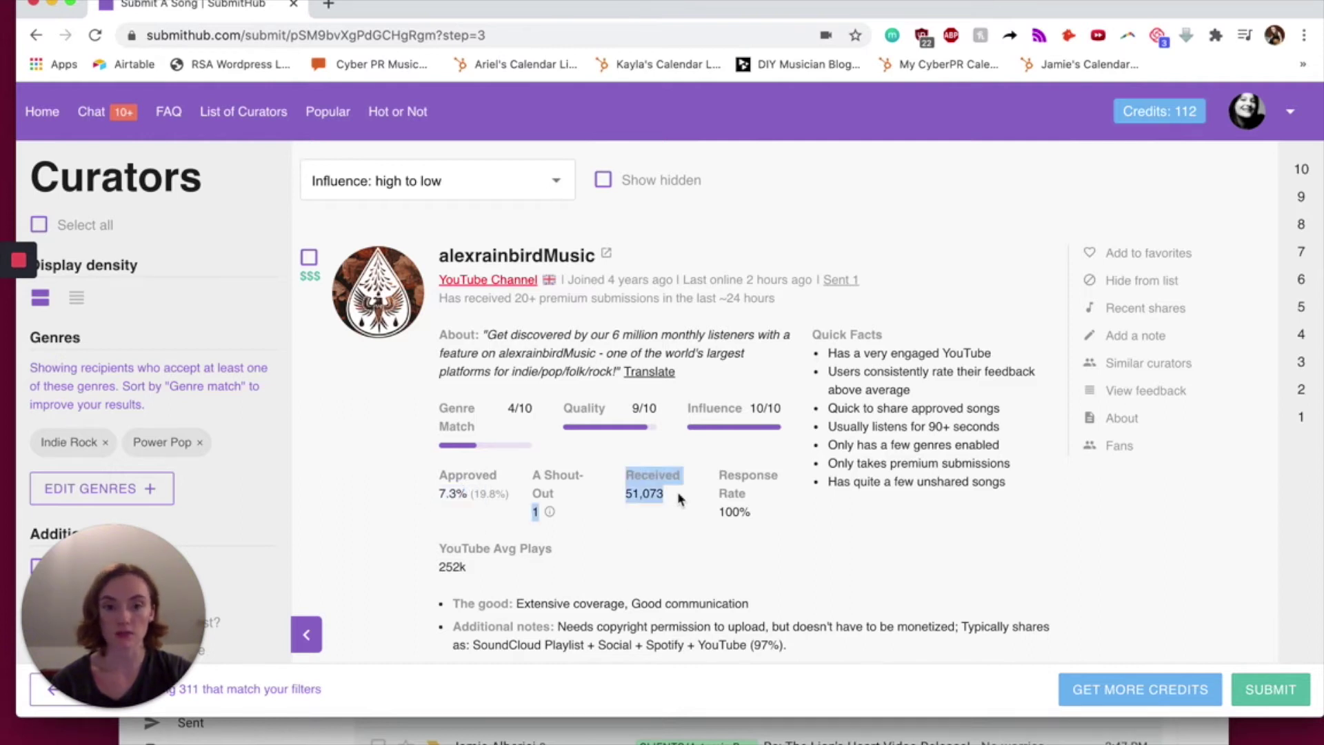
click(679, 498)
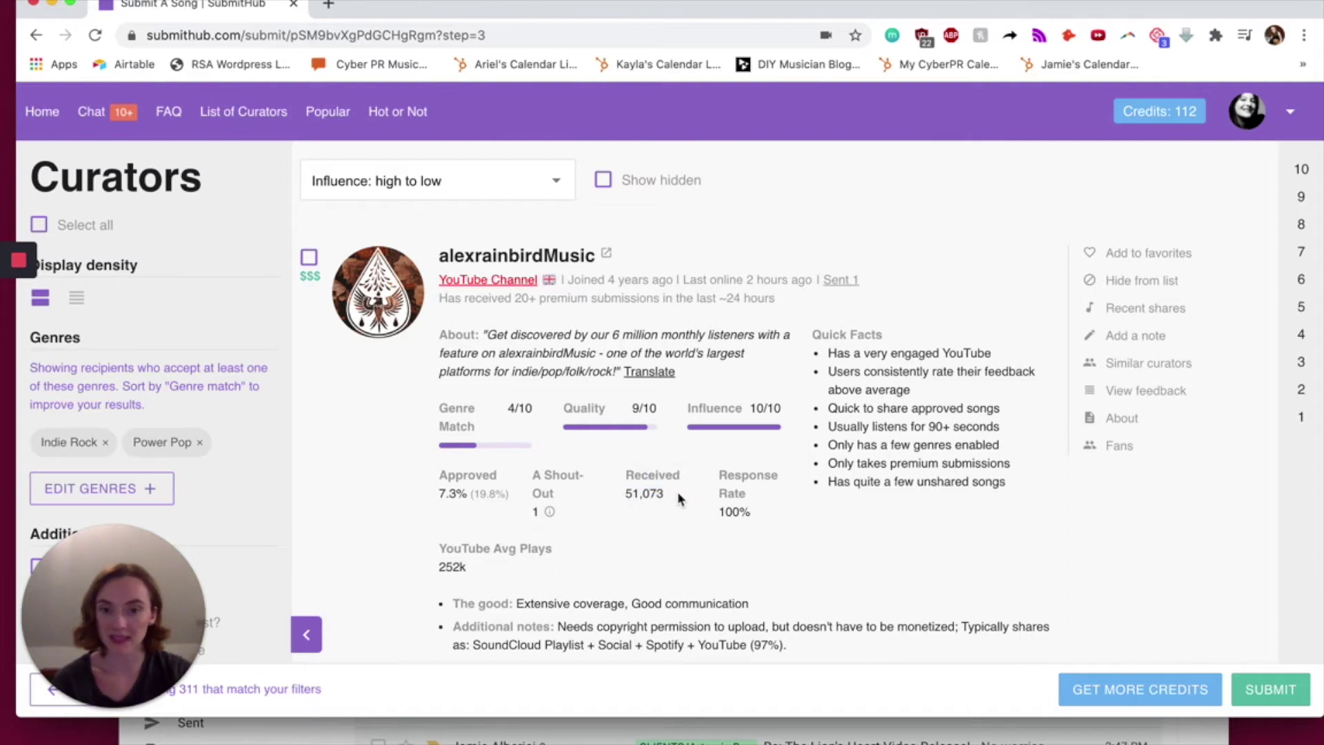
drag(677, 491, 619, 475)
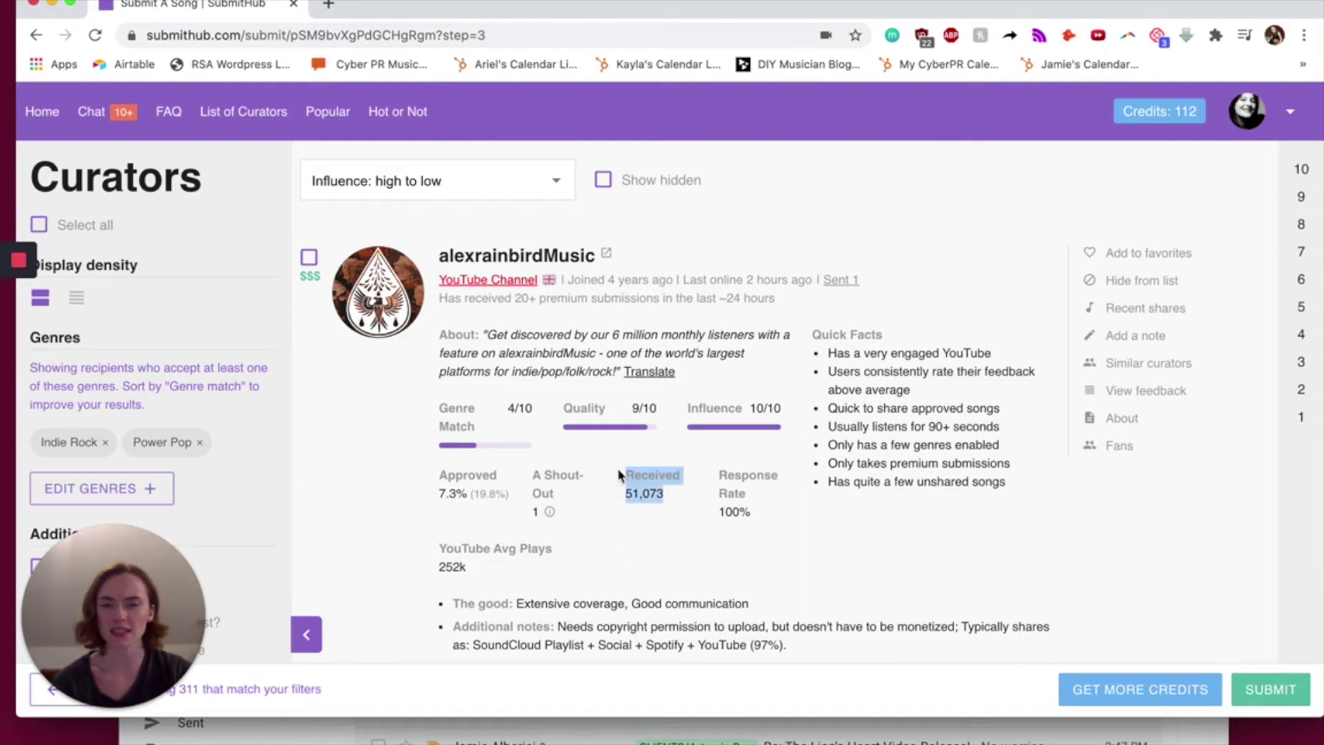
click(621, 473)
scroll(742, 304, down, 6)
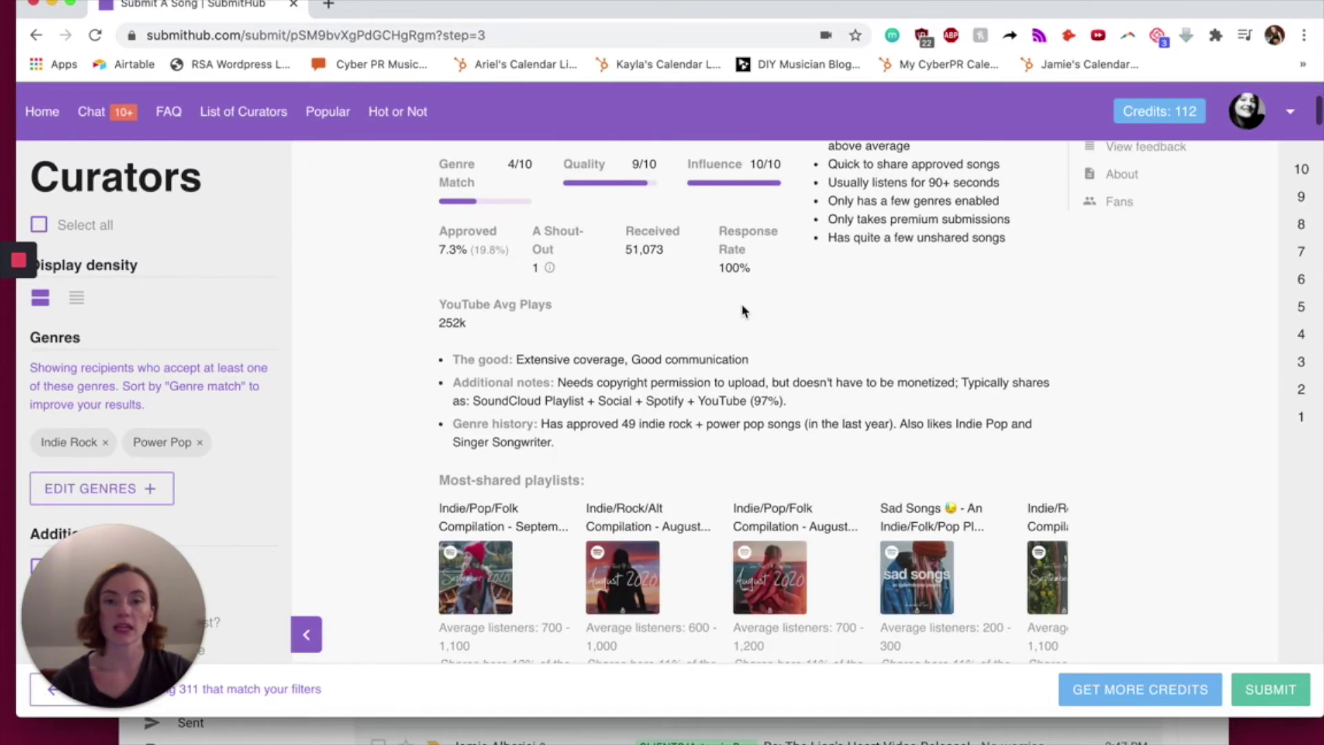
scroll(678, 452, down, 2)
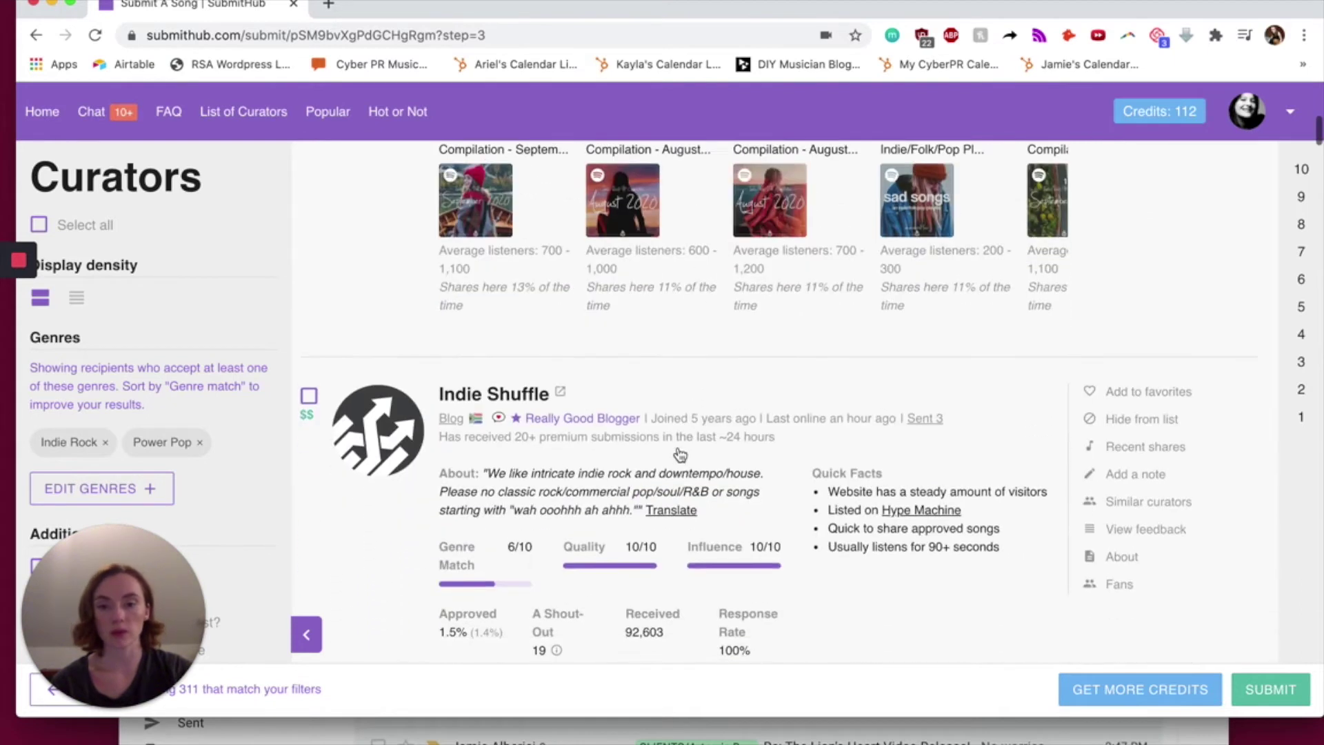
scroll(679, 453, up, 3)
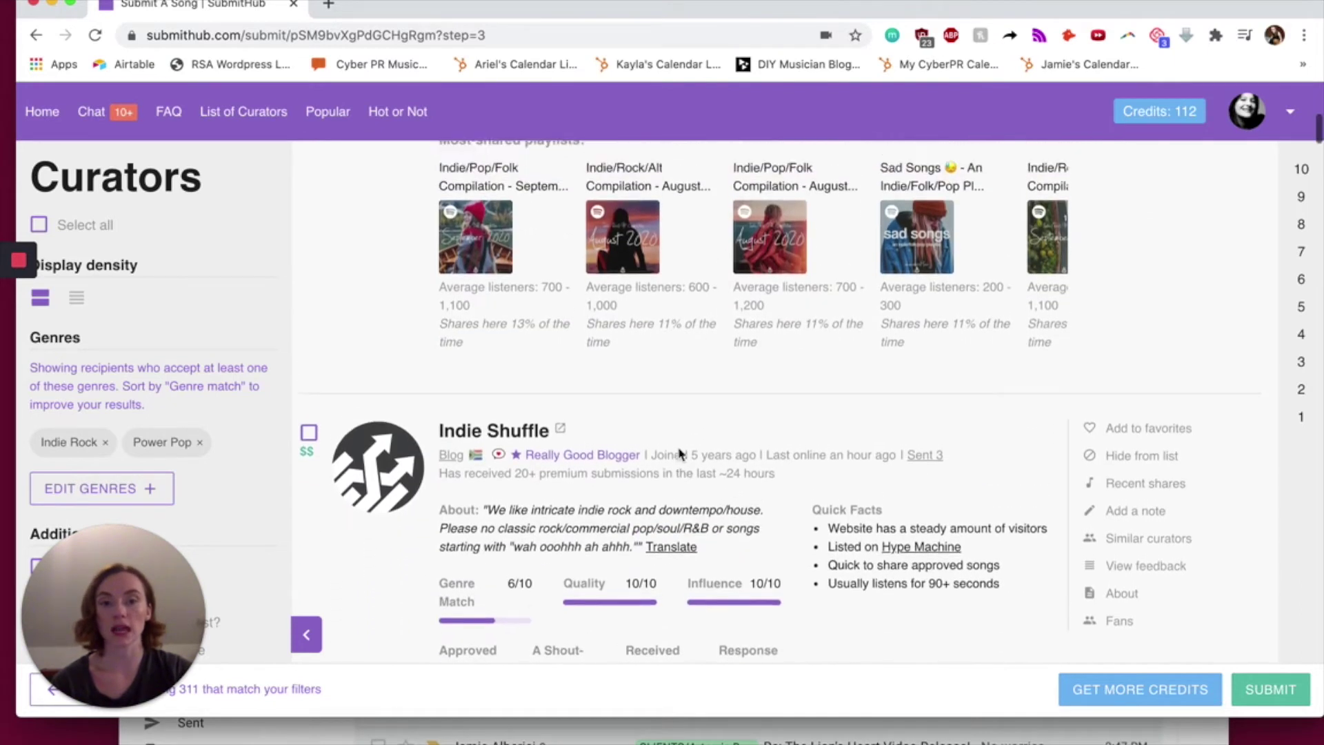
scroll(679, 454, up, 5)
- Re-sort the curators by 'Genre match: high to low' so Janglepophub leads
click(483, 180)
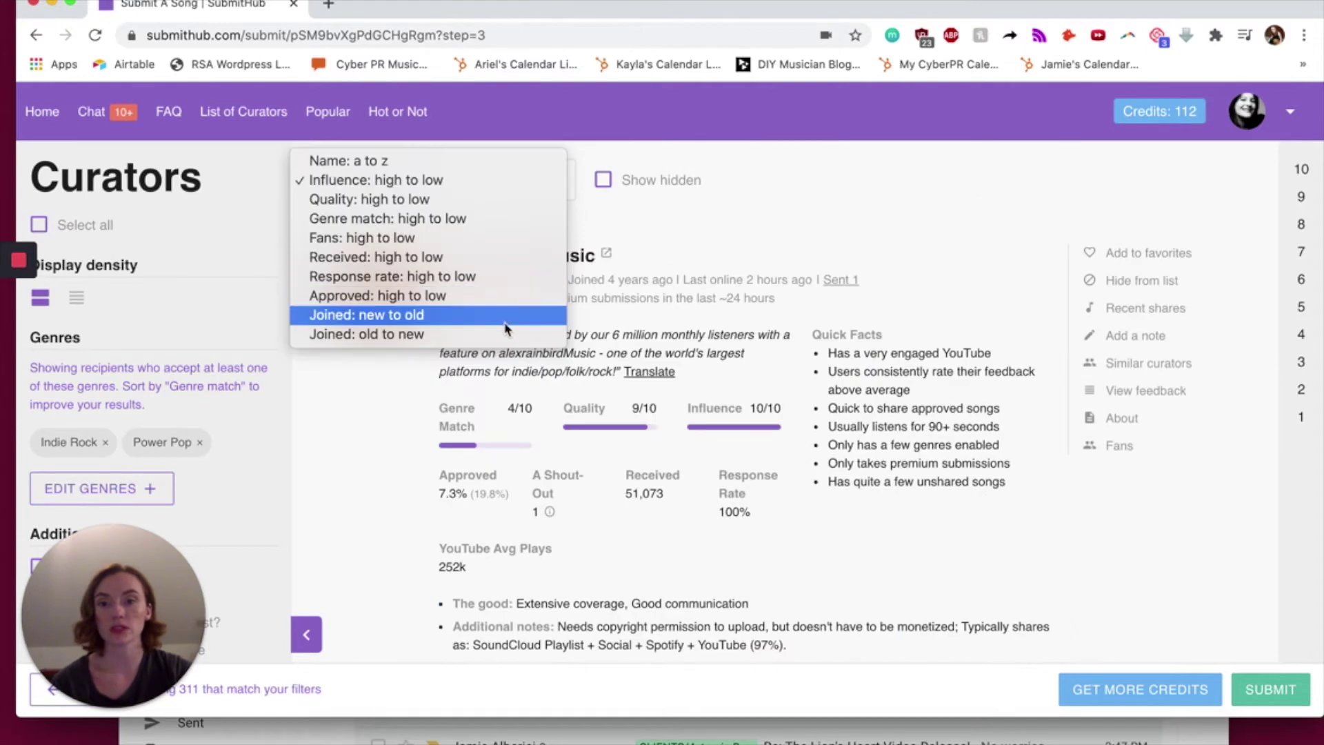
click(458, 219)
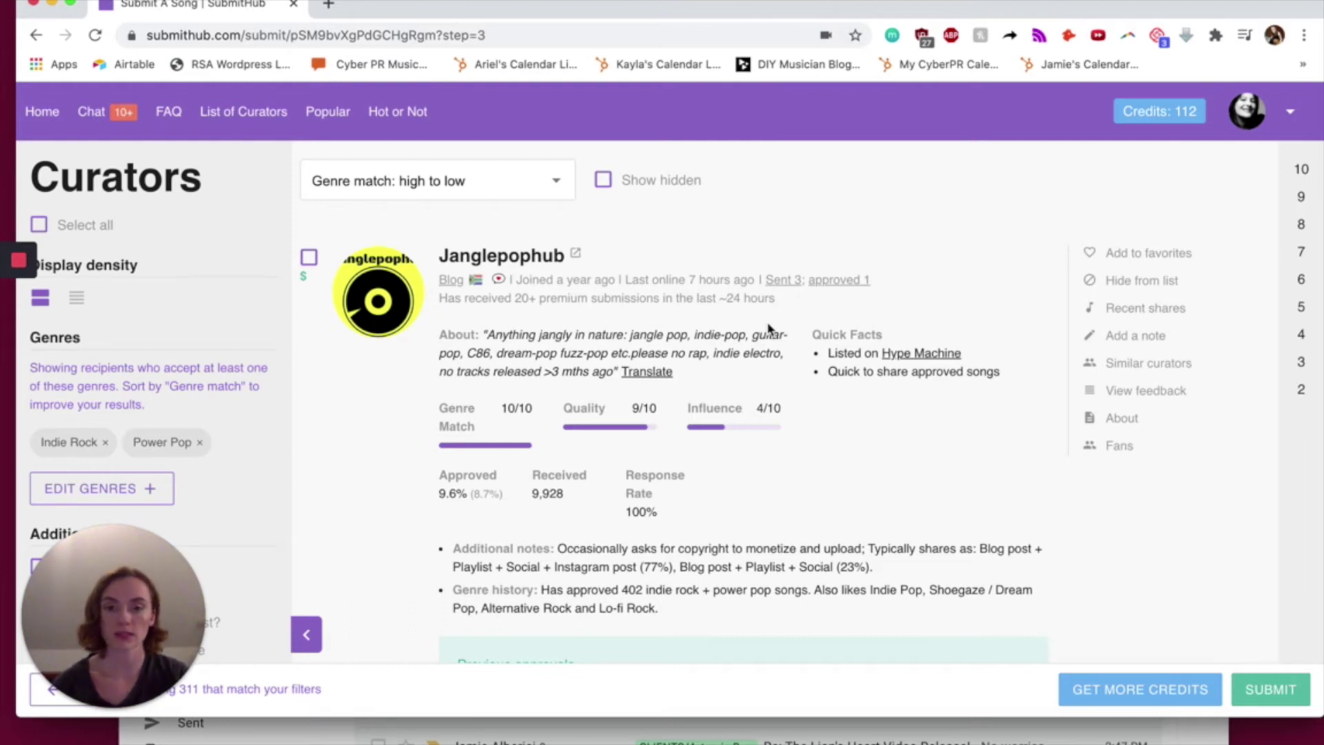
scroll(206, 372, down, 5)
- Tick the Really Good Bloggers filter under Additional filters
scroll(205, 378, up, 3)
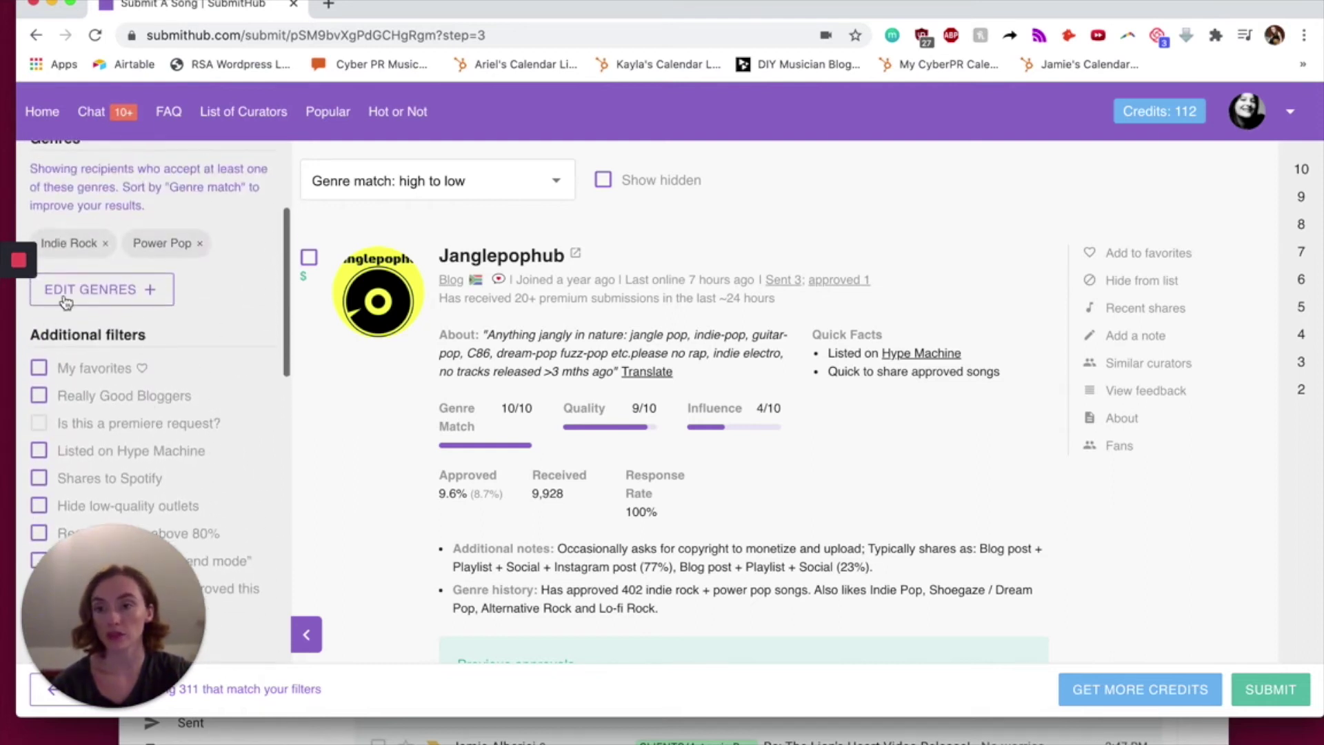
scroll(131, 320, down, 3)
scroll(132, 322, up, 2)
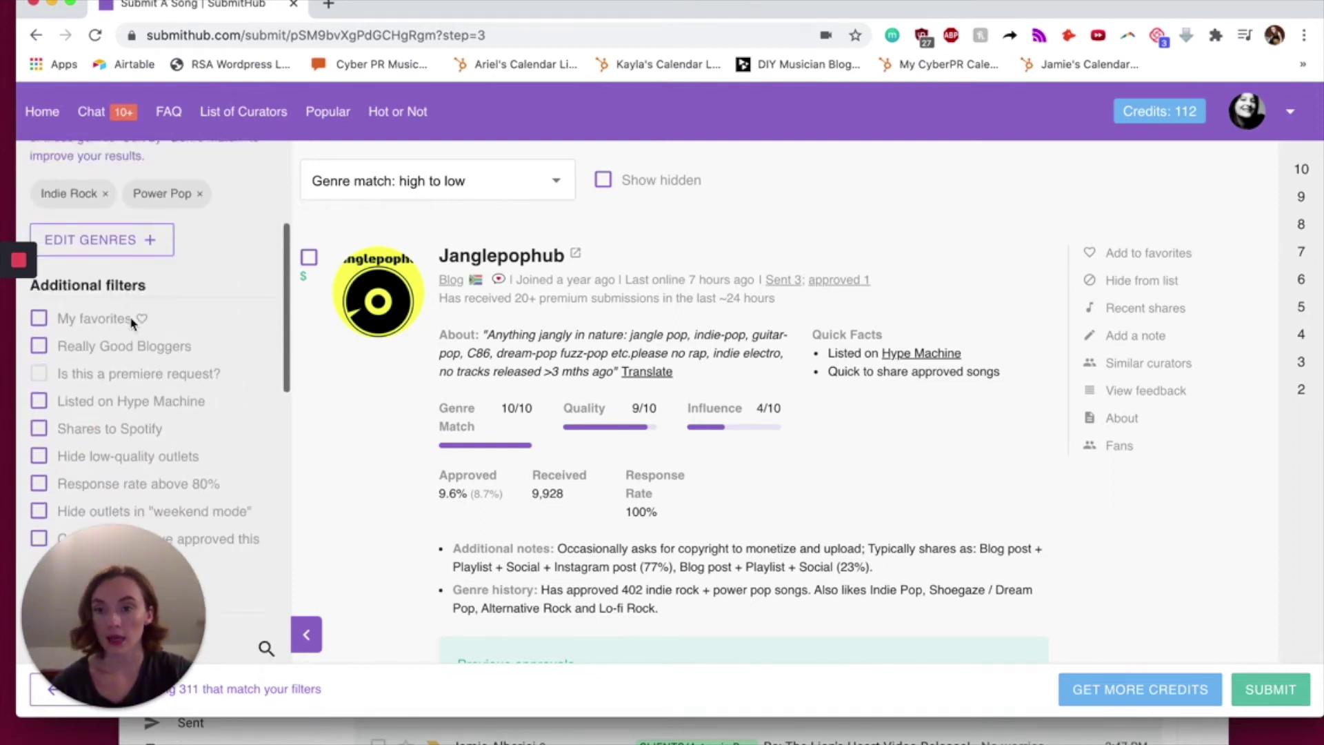
scroll(117, 279, up, 1)
scroll(119, 280, down, 4)
scroll(122, 278, down, 3)
scroll(118, 276, up, 1)
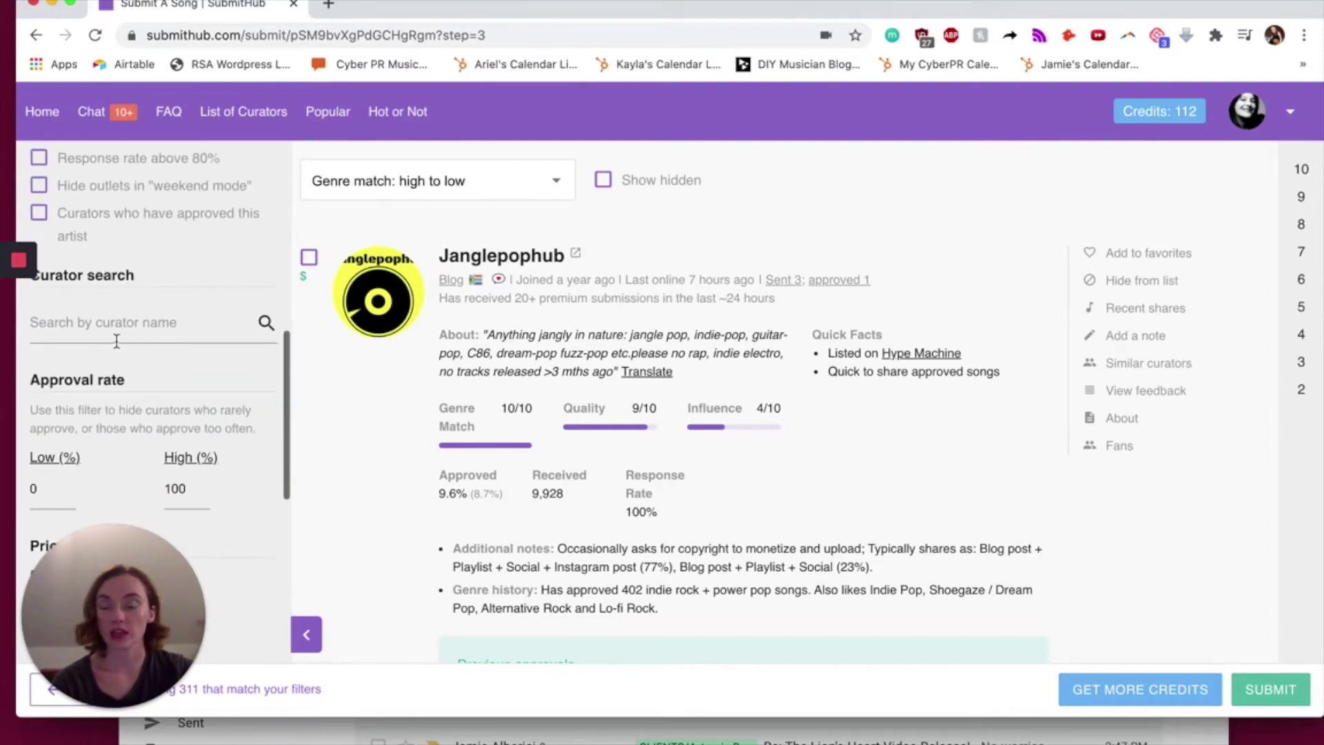
scroll(116, 340, up, 5)
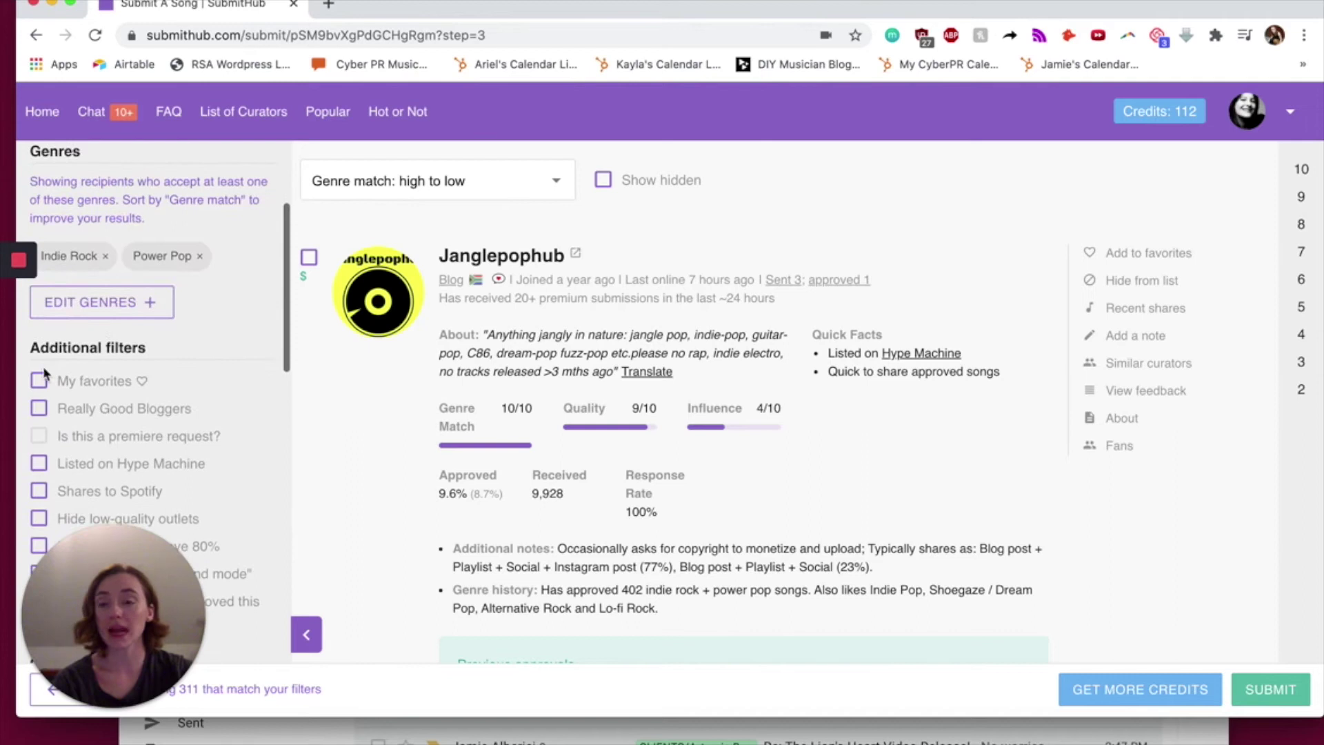
click(39, 382)
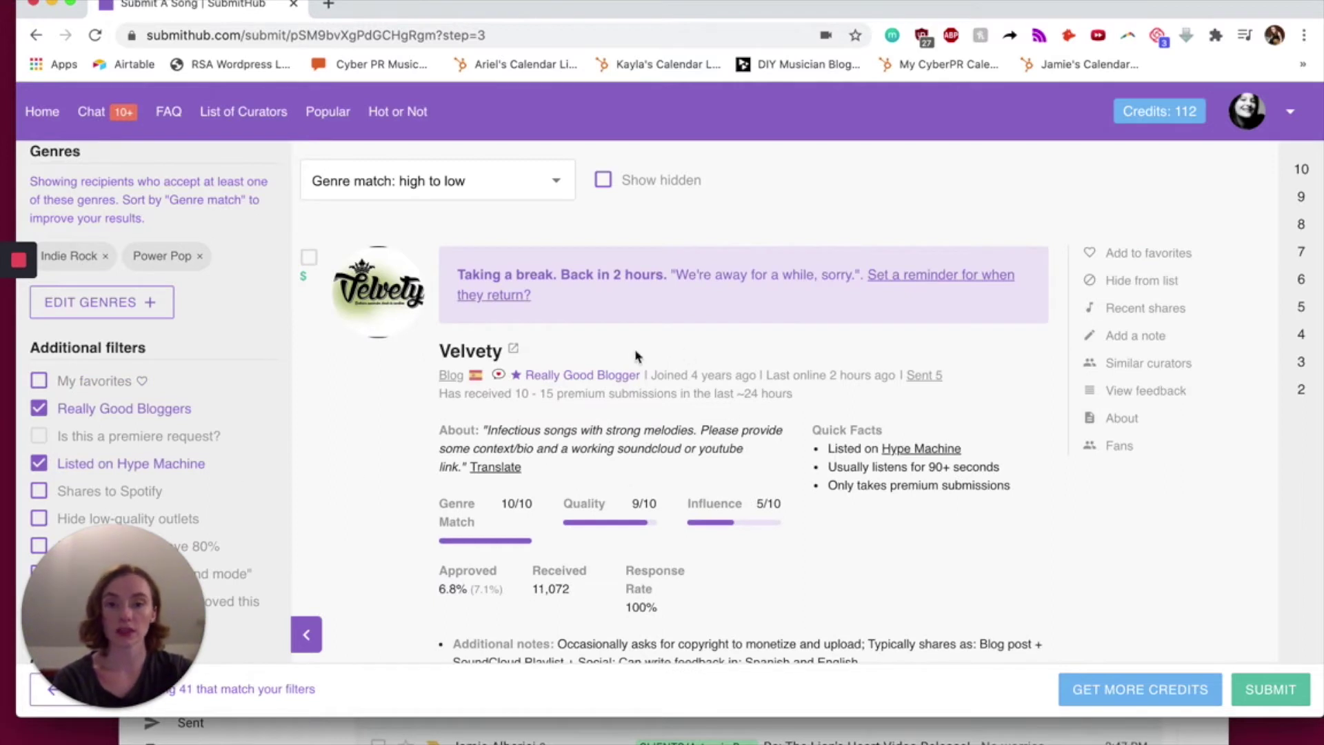
- Untick the Listed on Hype Machine filter
scroll(648, 386, down, 3)
scroll(660, 496, down, 5)
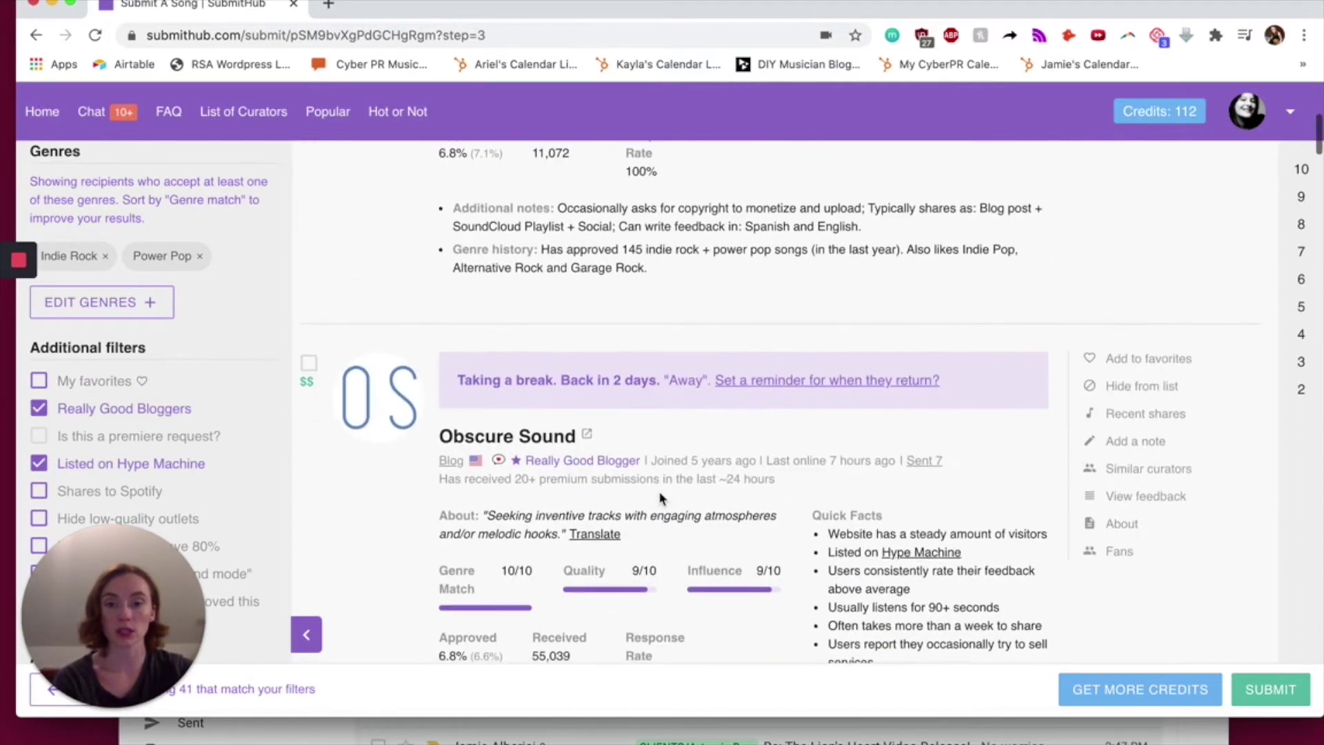
scroll(483, 455, up, 7)
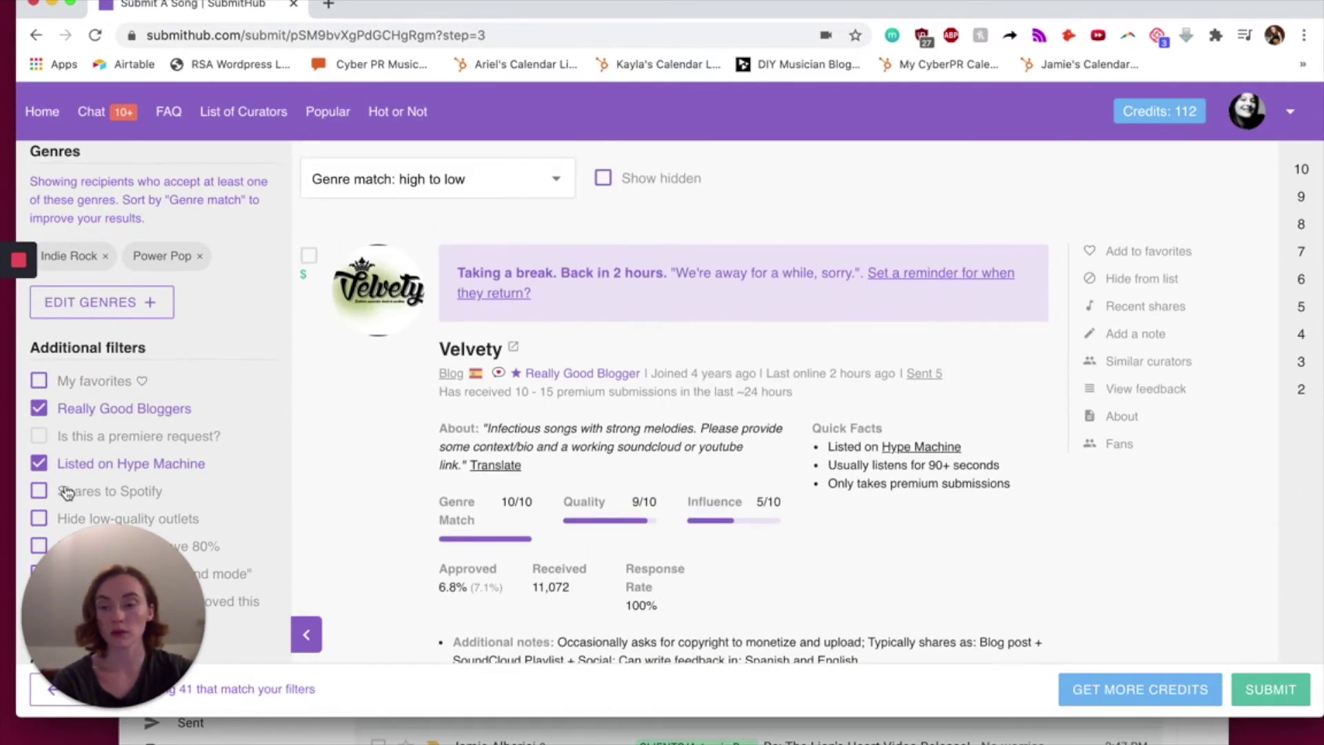
click(42, 462)
scroll(47, 456, down, 3)
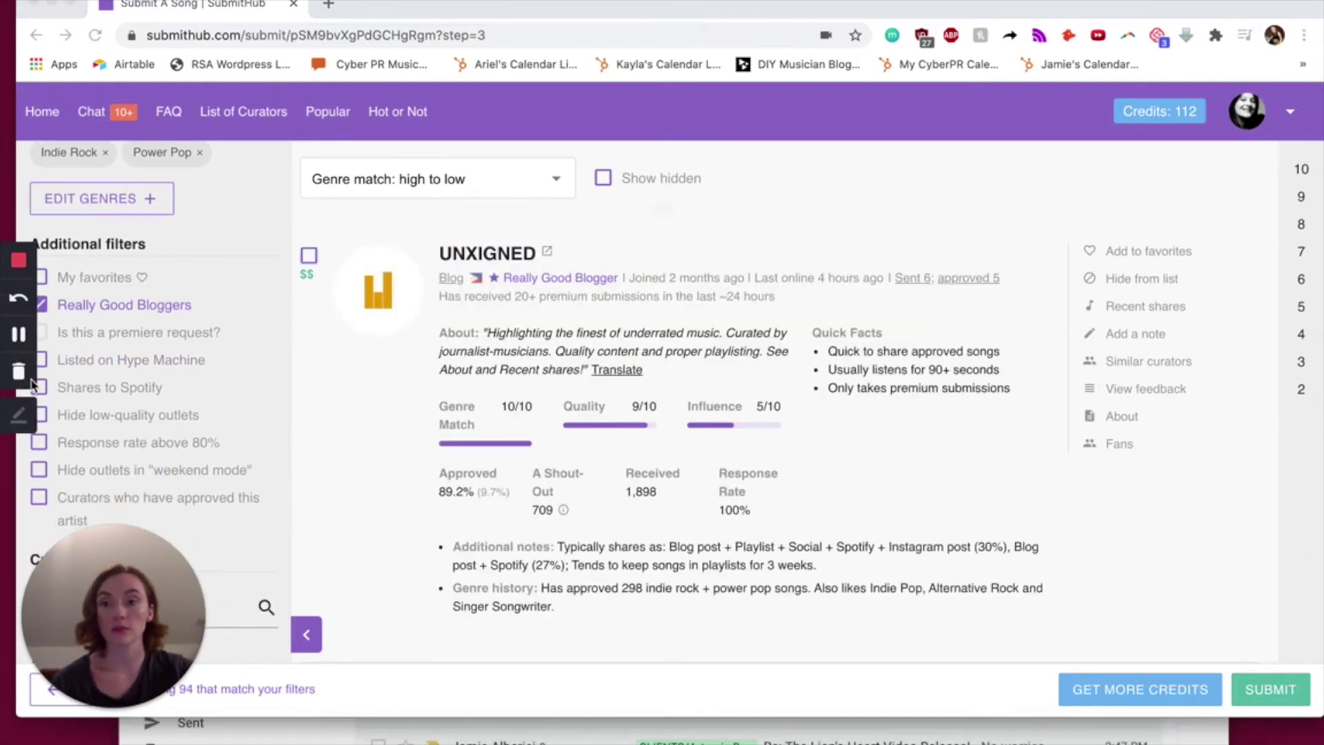
scroll(59, 392, down, 10)
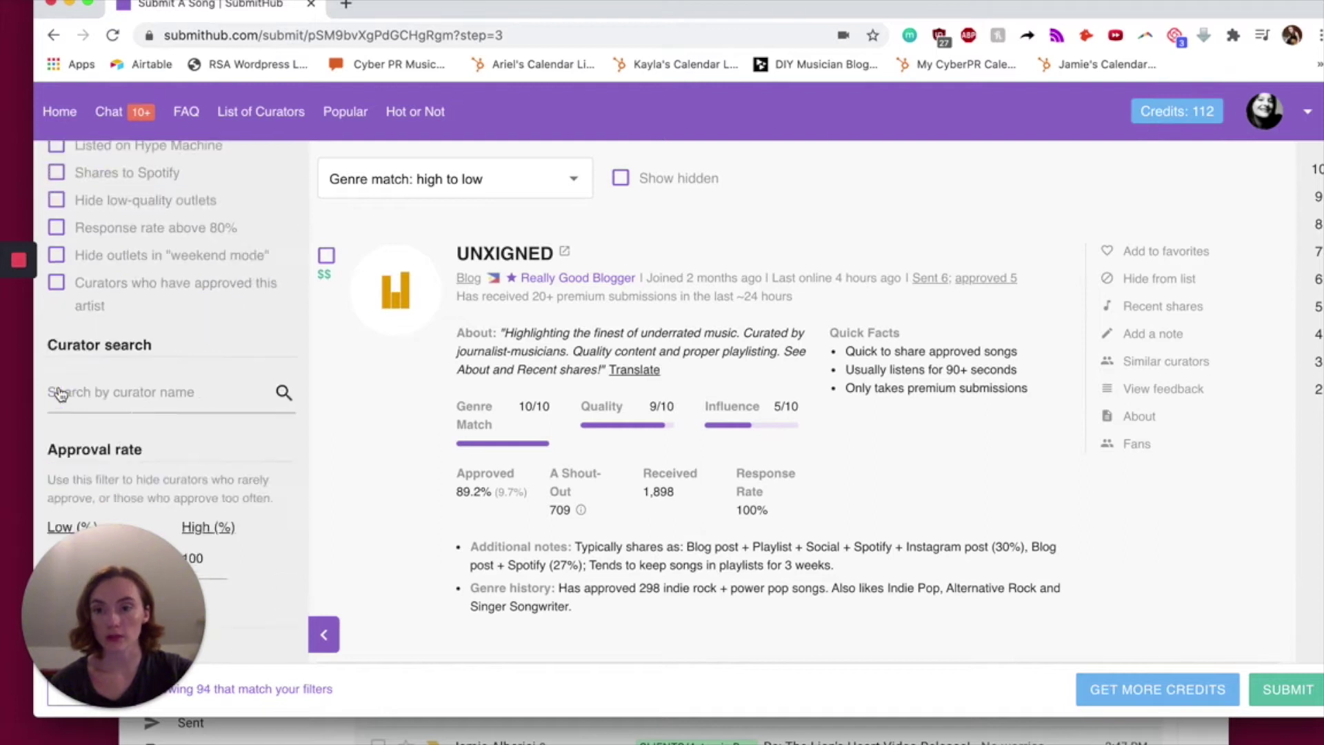
scroll(59, 392, up, 1)
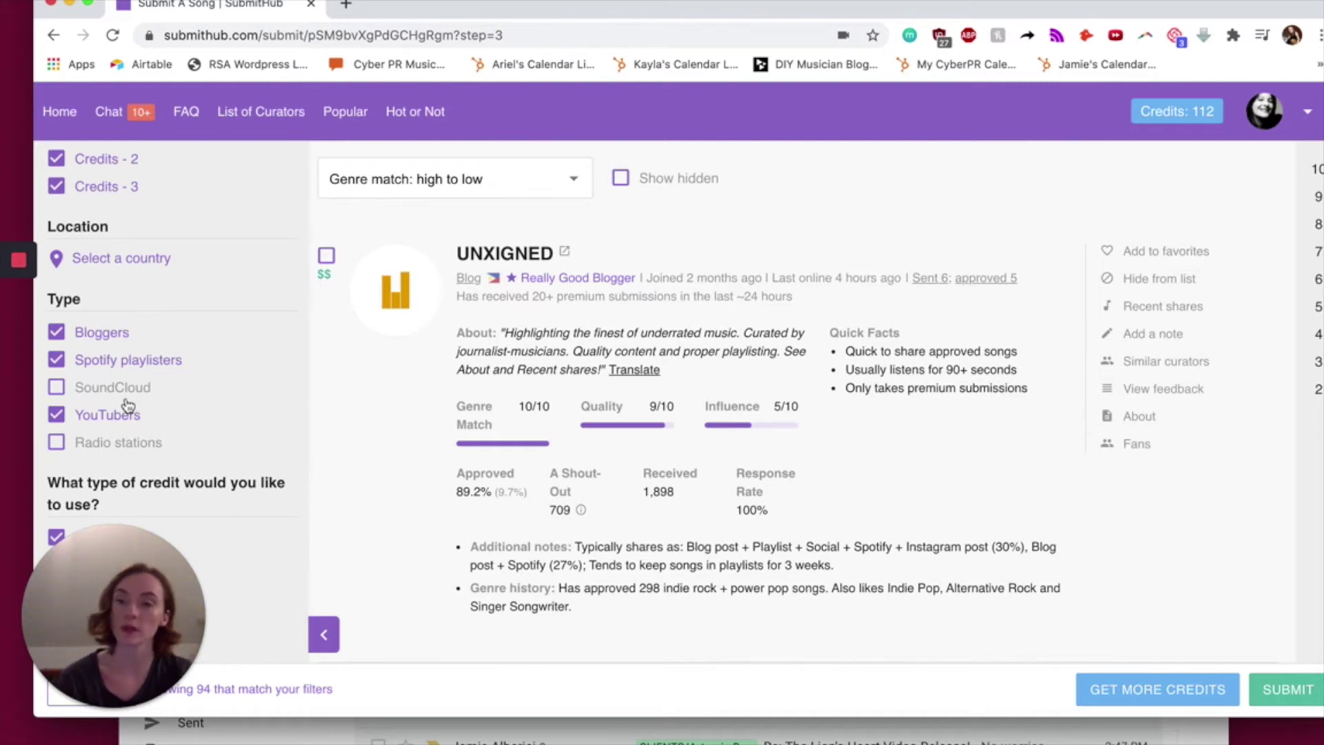
scroll(88, 411, down, 2)
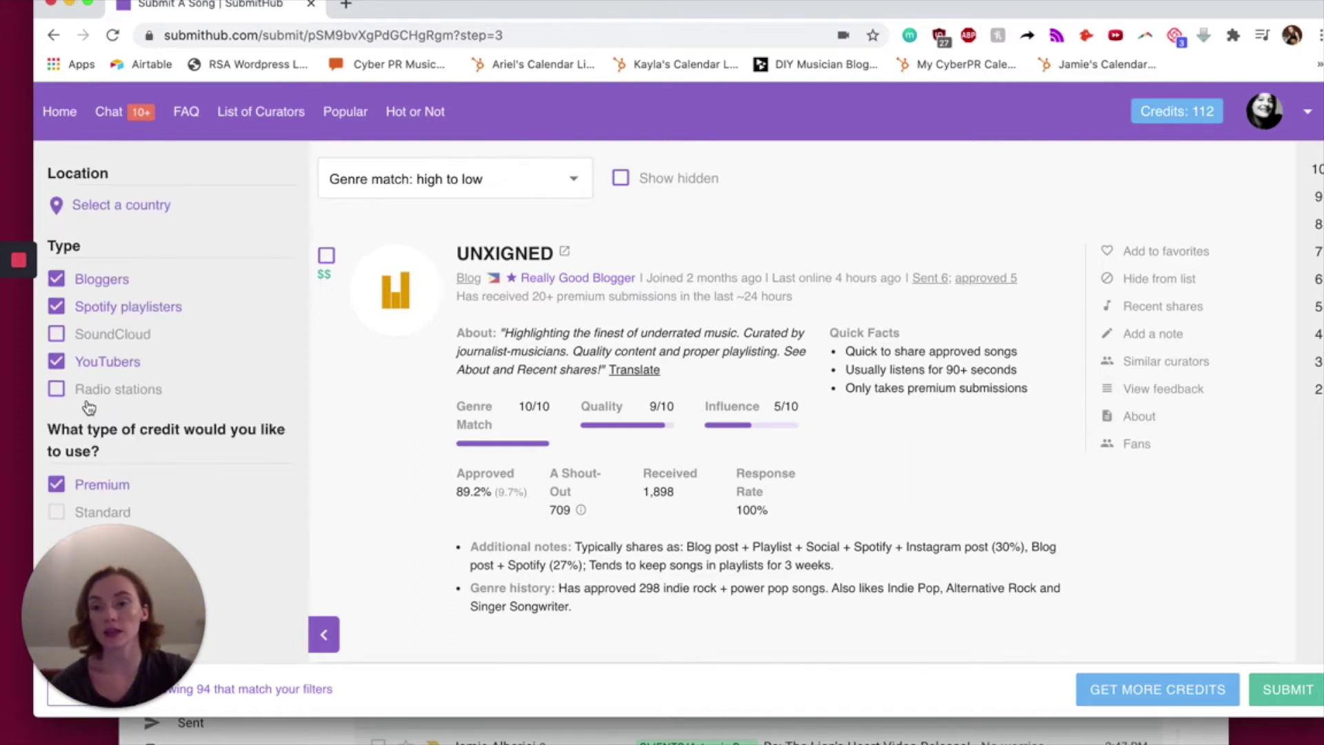
scroll(88, 407, up, 10)
scroll(88, 407, down, 1)
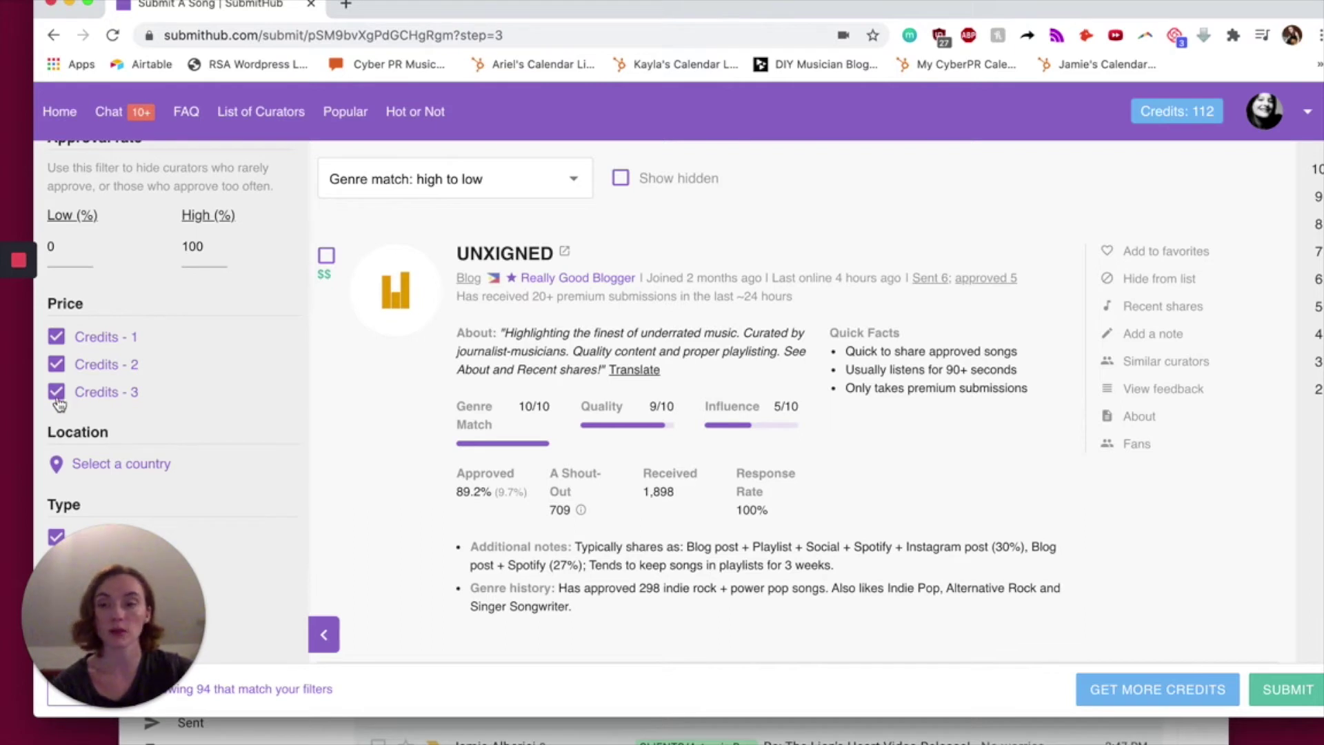
- Toggle the Credits - 3 price filter off and back on
click(58, 398)
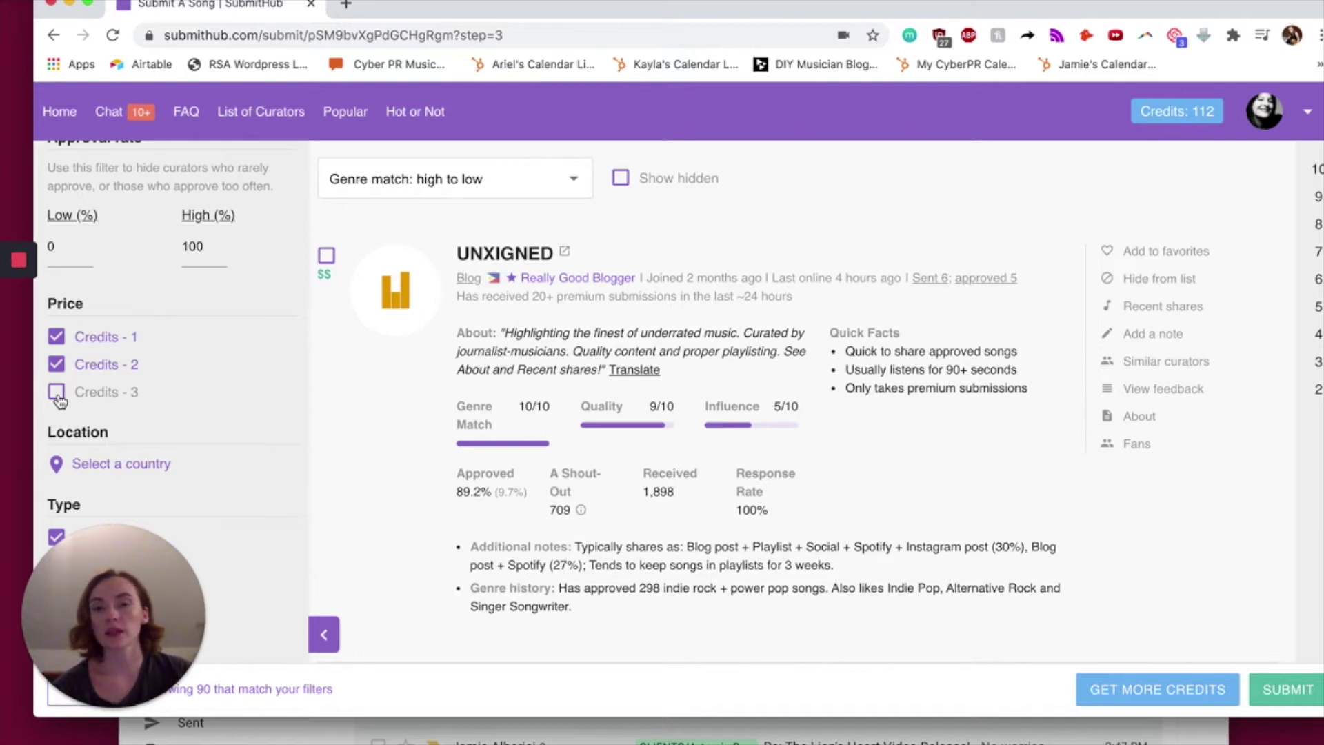
click(59, 398)
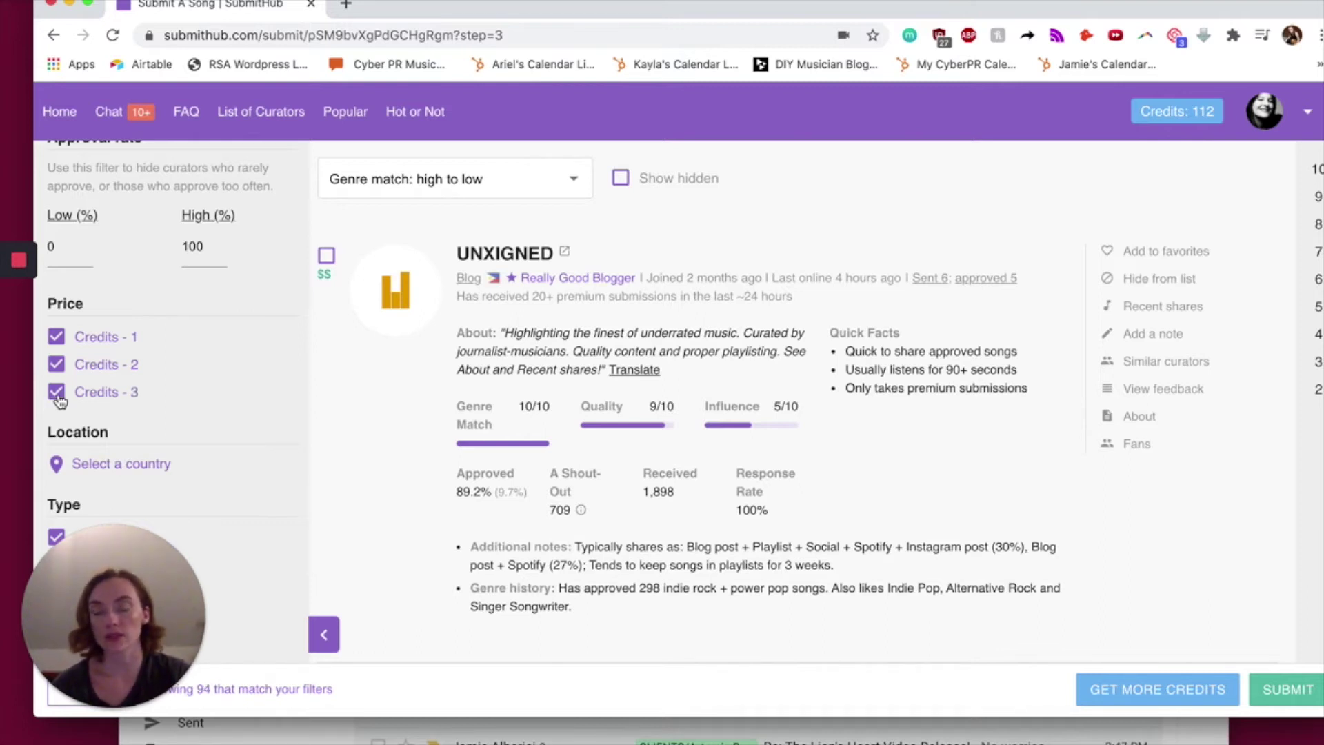
scroll(533, 469, down, 3)
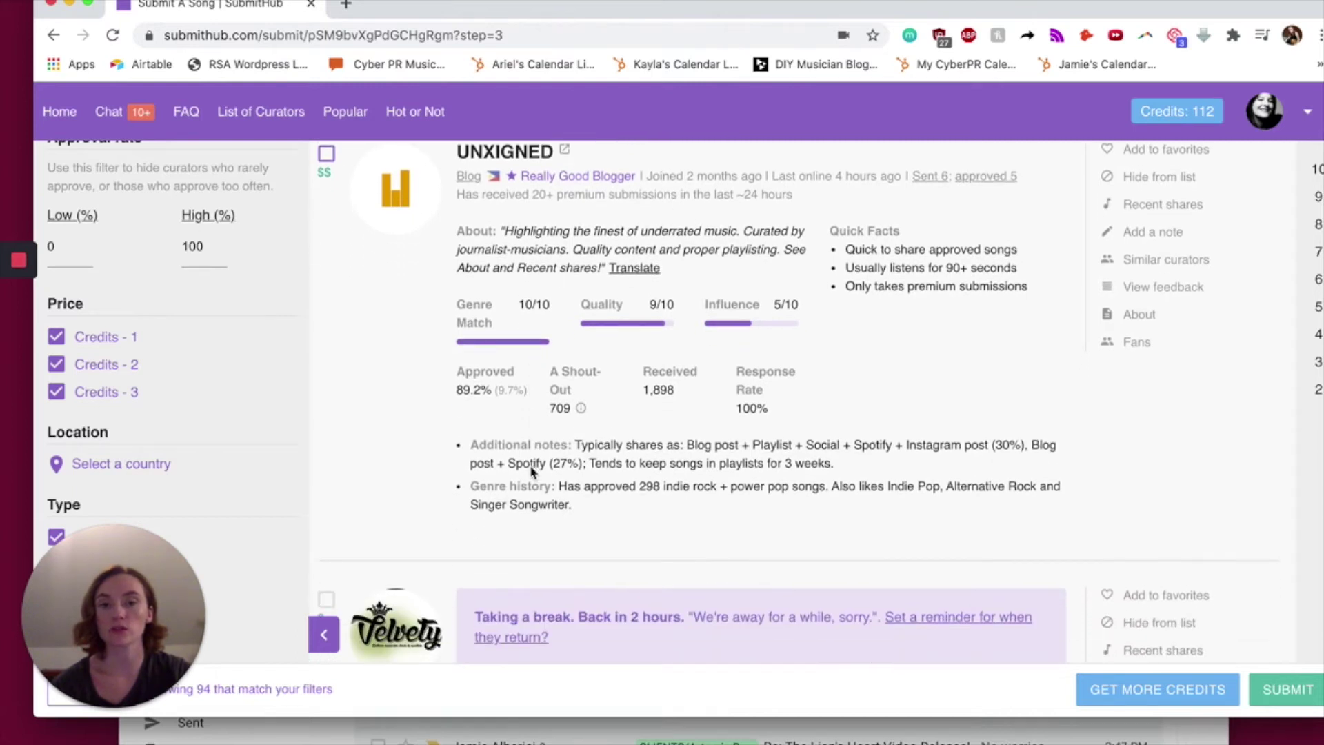
scroll(532, 471, down, 1)
scroll(532, 471, up, 3)
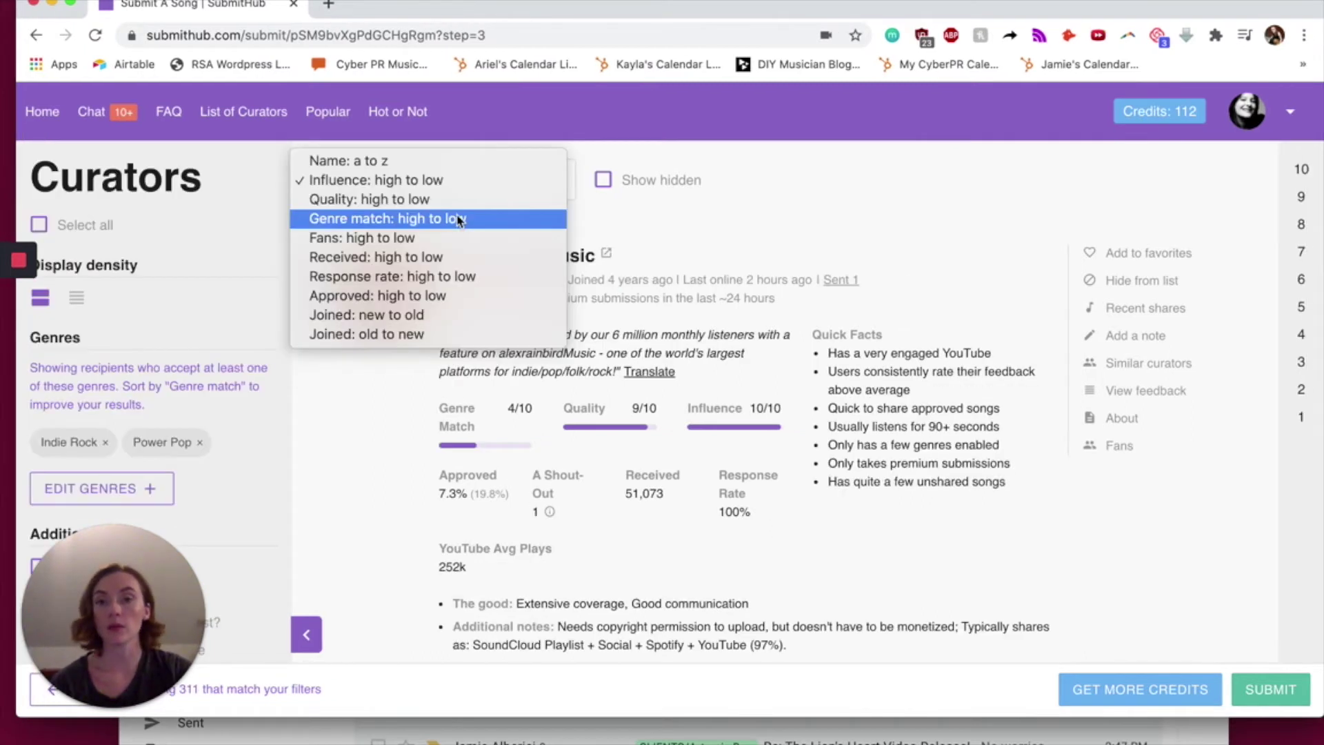
- Sort by 'Genre match: high to low' and highlight Janglepophub's About quote
click(458, 218)
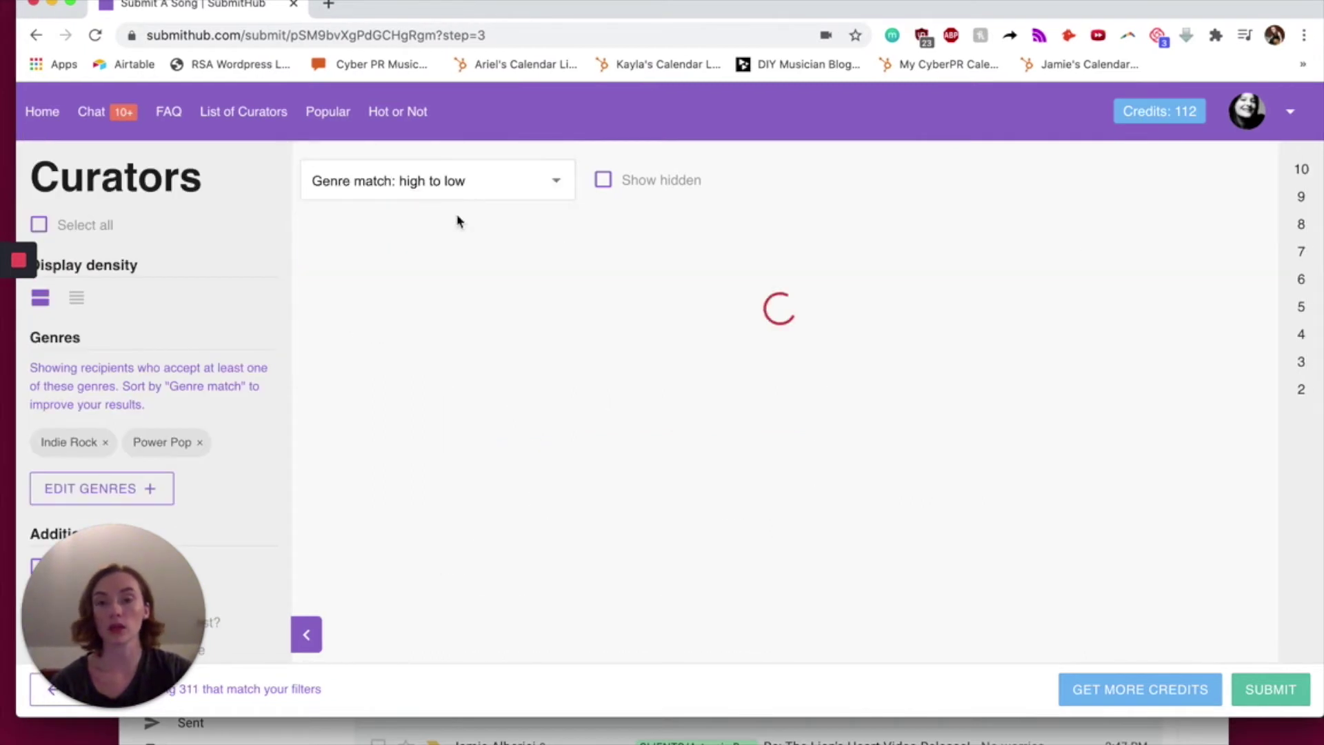
scroll(730, 483, down, 5)
scroll(730, 482, up, 5)
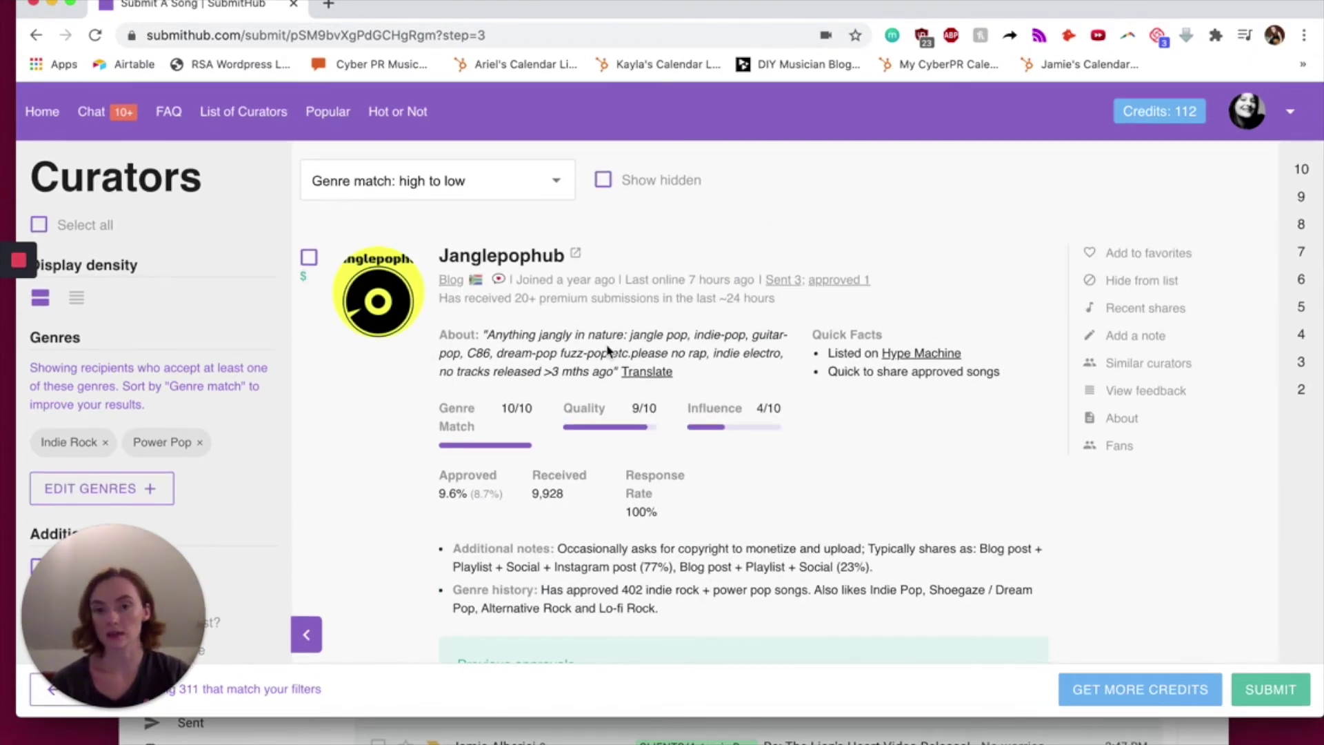
scroll(607, 350, down, 2)
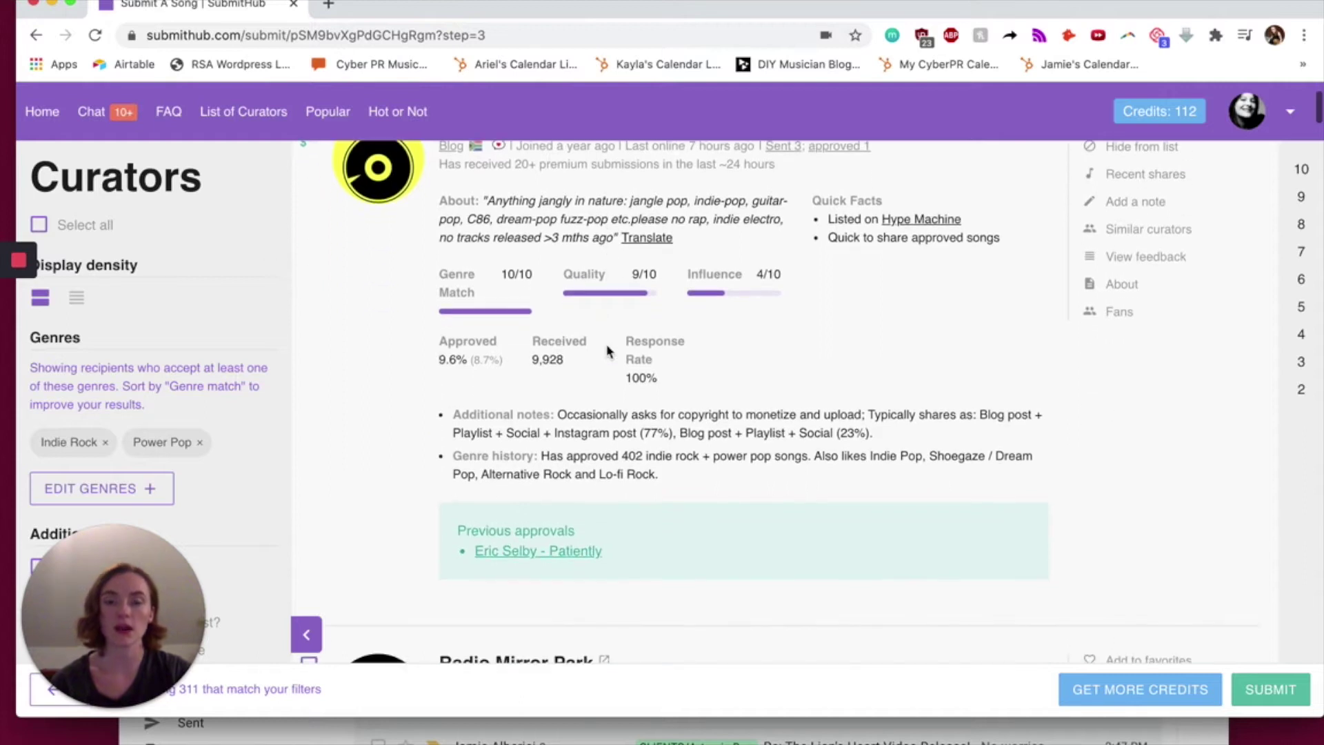
scroll(607, 348, up, 2)
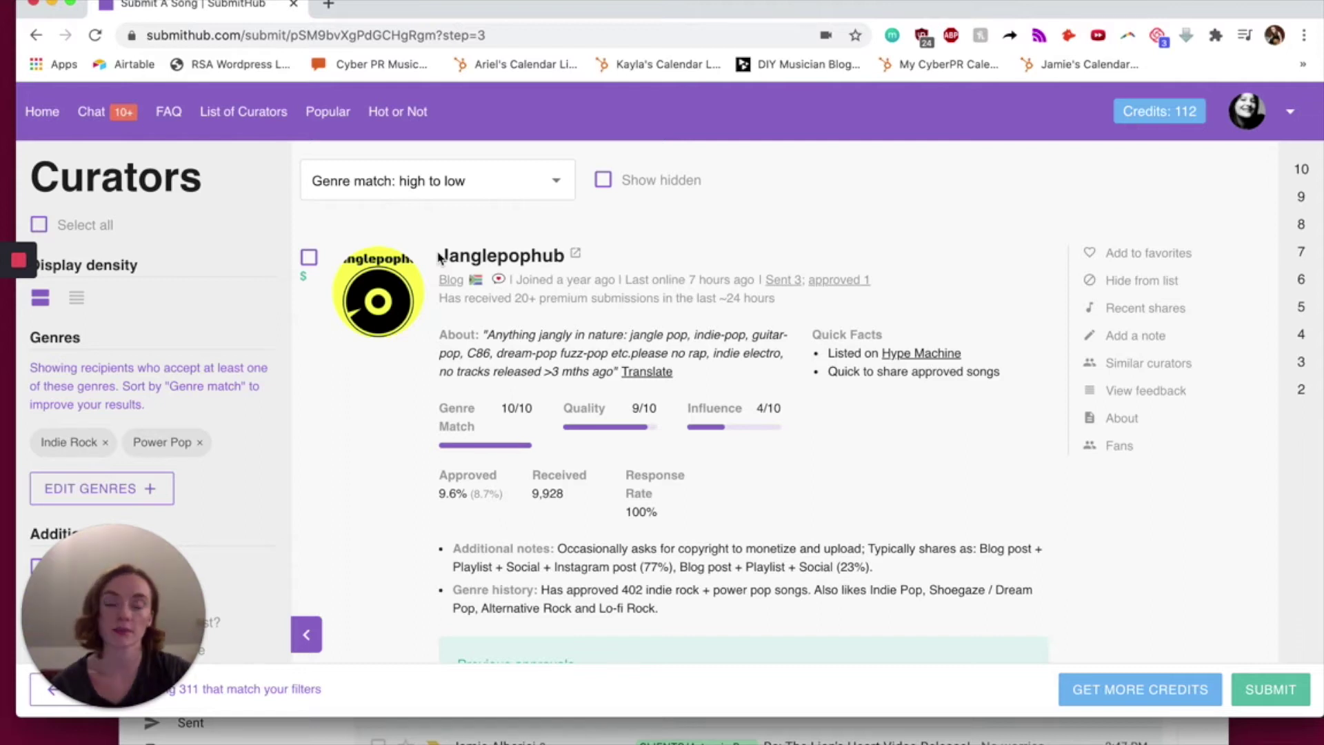
drag(442, 332, 745, 354)
click(745, 354)
drag(483, 333, 620, 383)
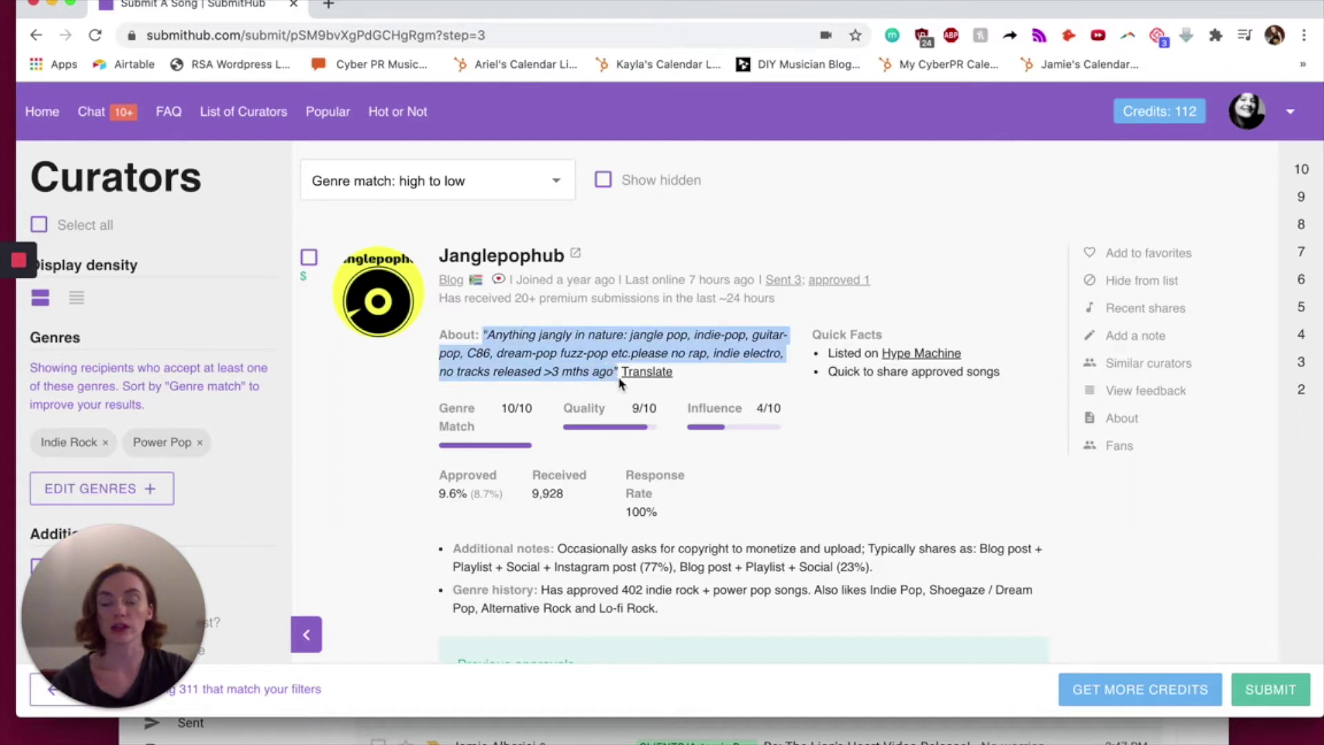
- Scroll through the top curator cards and return to the top of the list
scroll(716, 366, down, 2)
scroll(714, 362, up, 2)
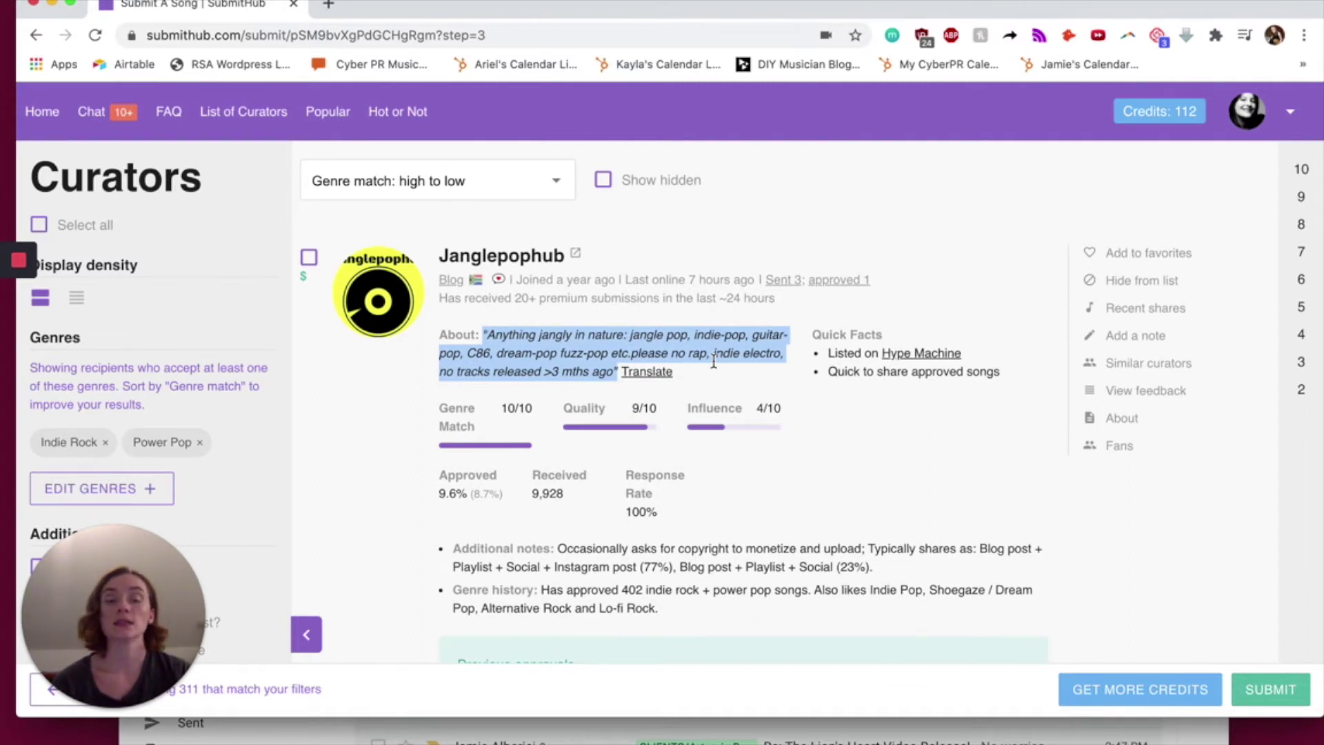
scroll(714, 362, down, 10)
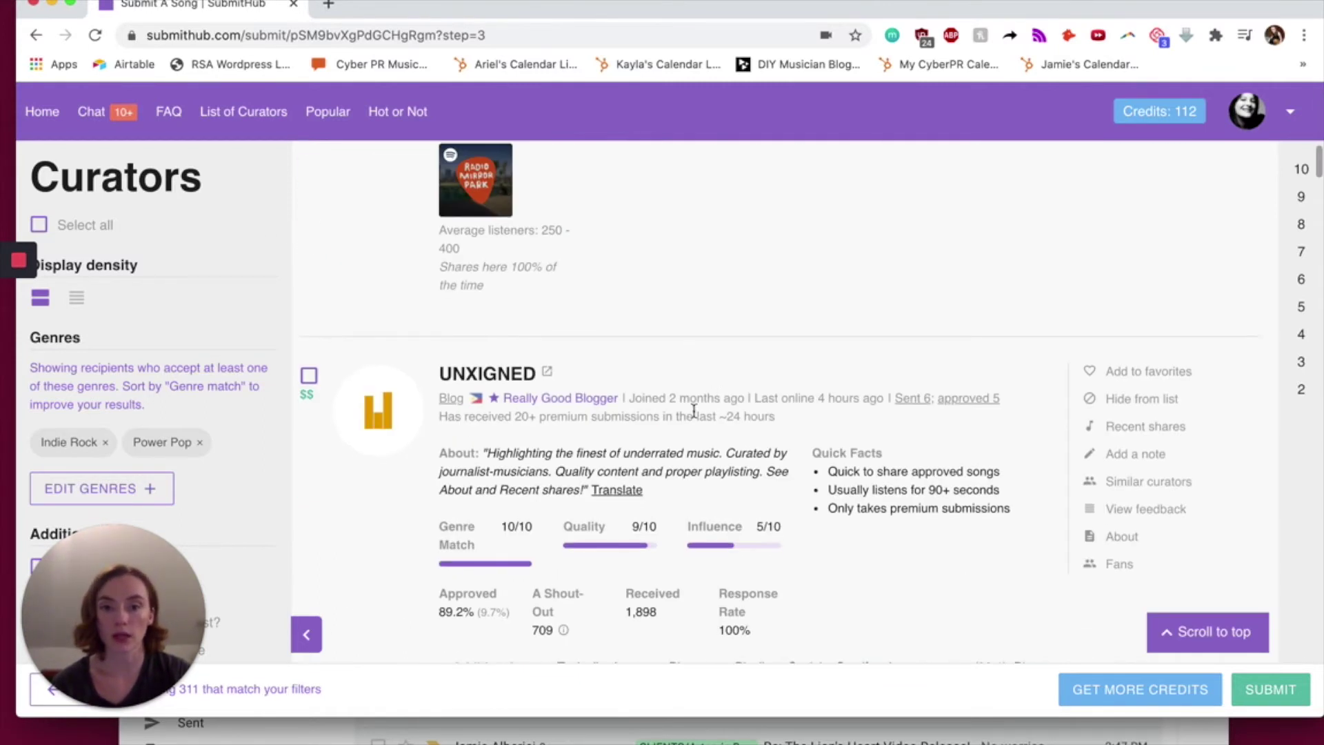
scroll(694, 411, down, 5)
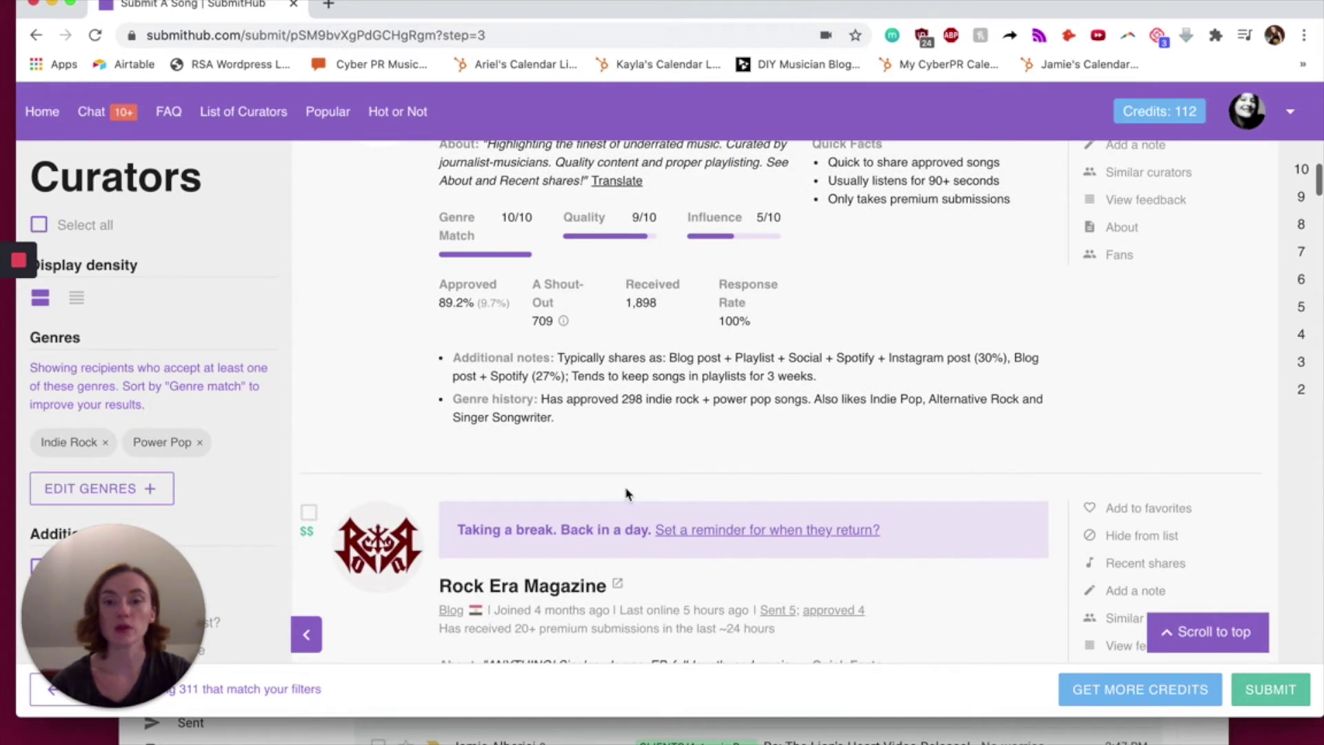
scroll(626, 494, down, 5)
scroll(626, 494, down, 5)
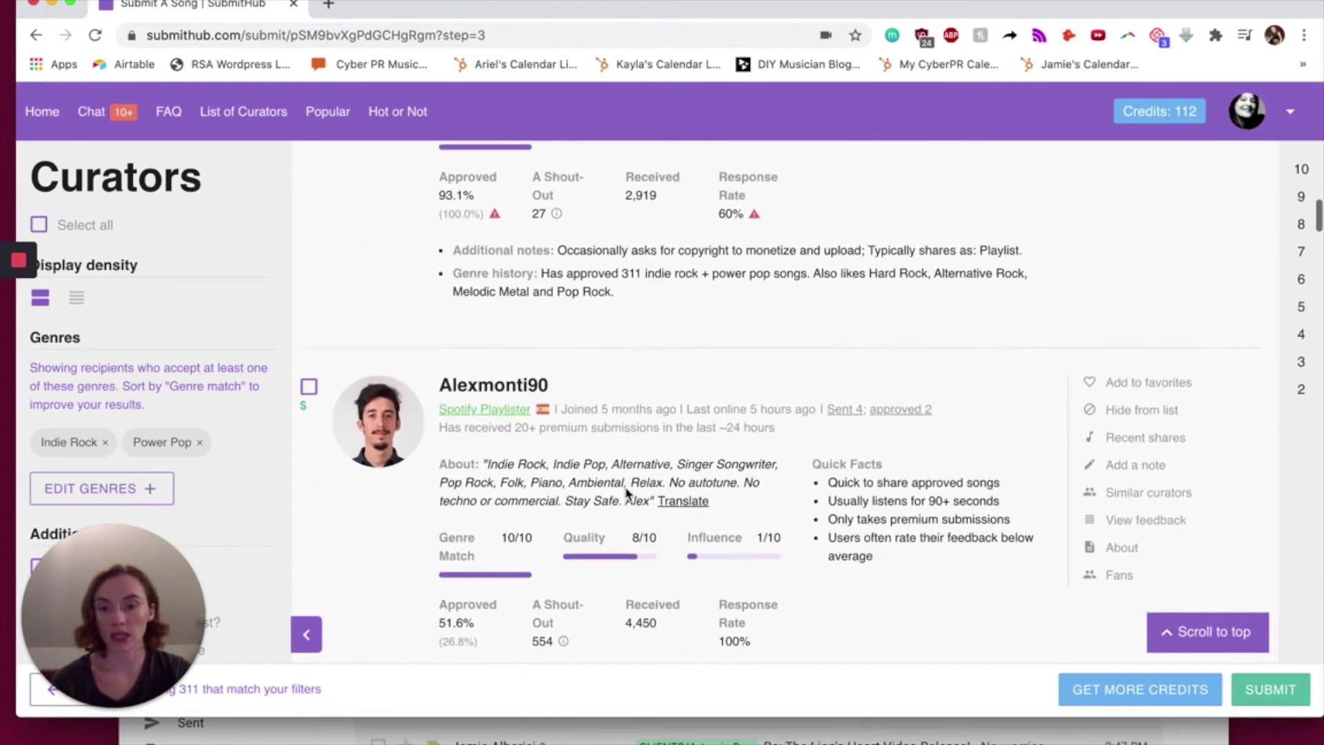
scroll(626, 494, down, 2)
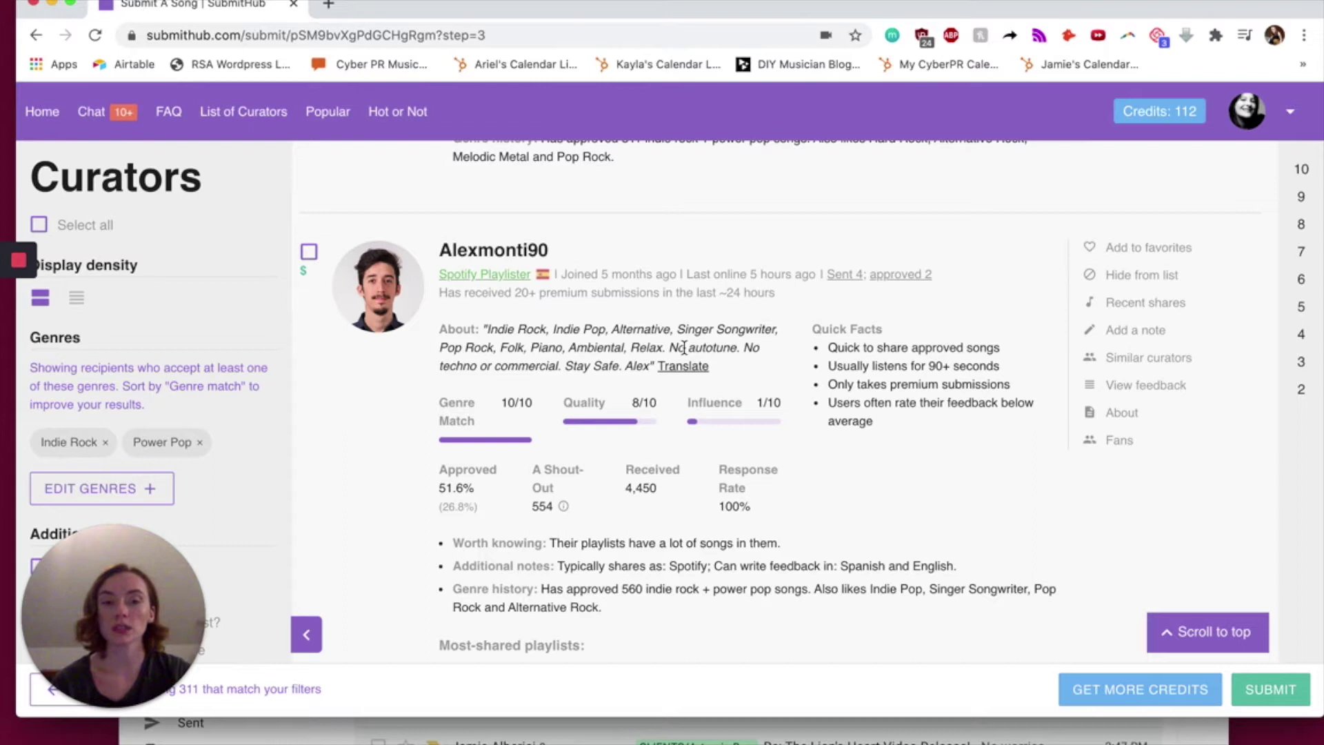
scroll(684, 347, down, 5)
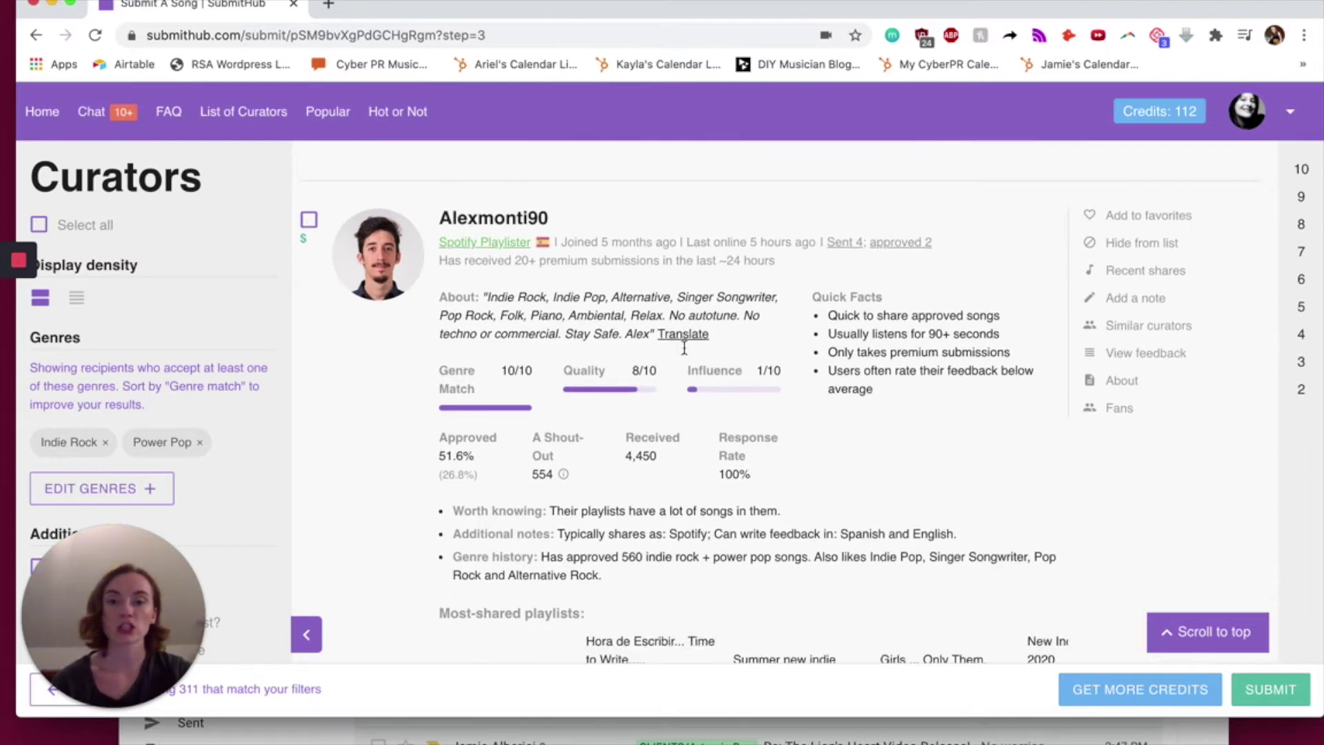
scroll(685, 353, up, 15)
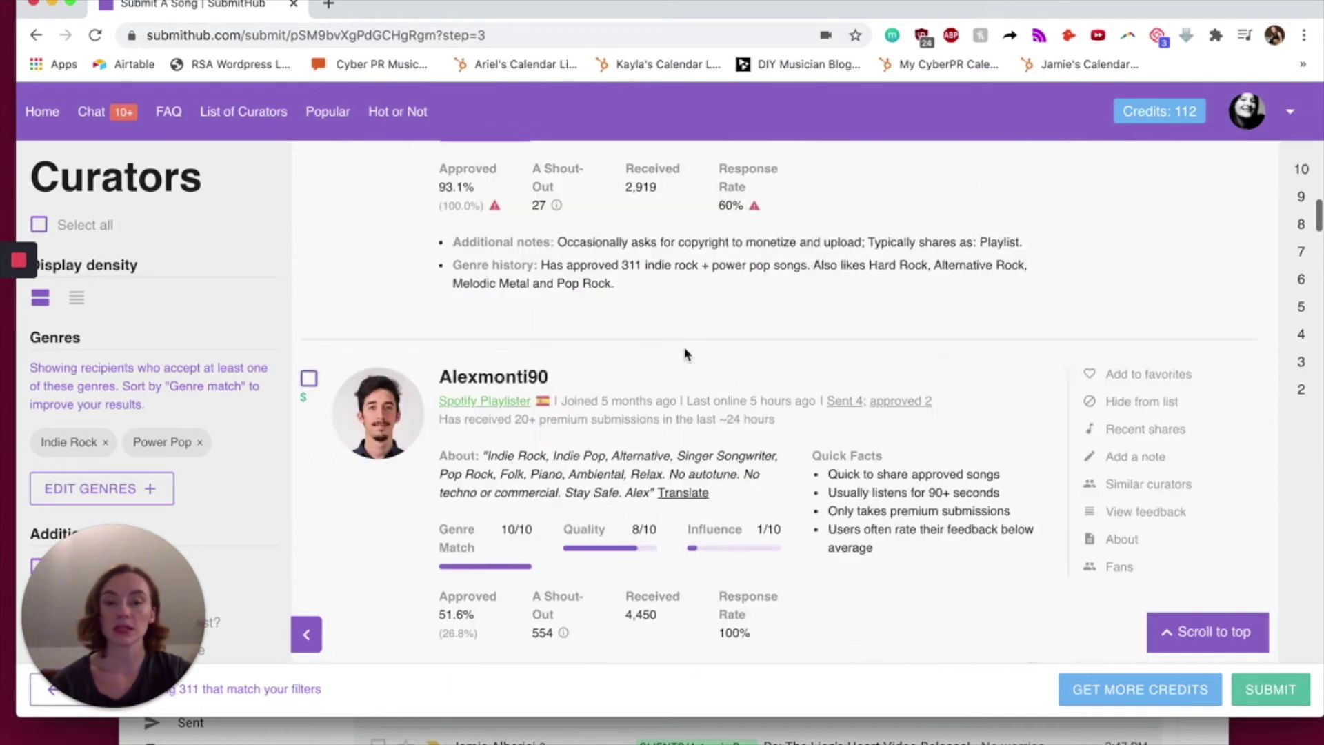
scroll(685, 353, up, 10)
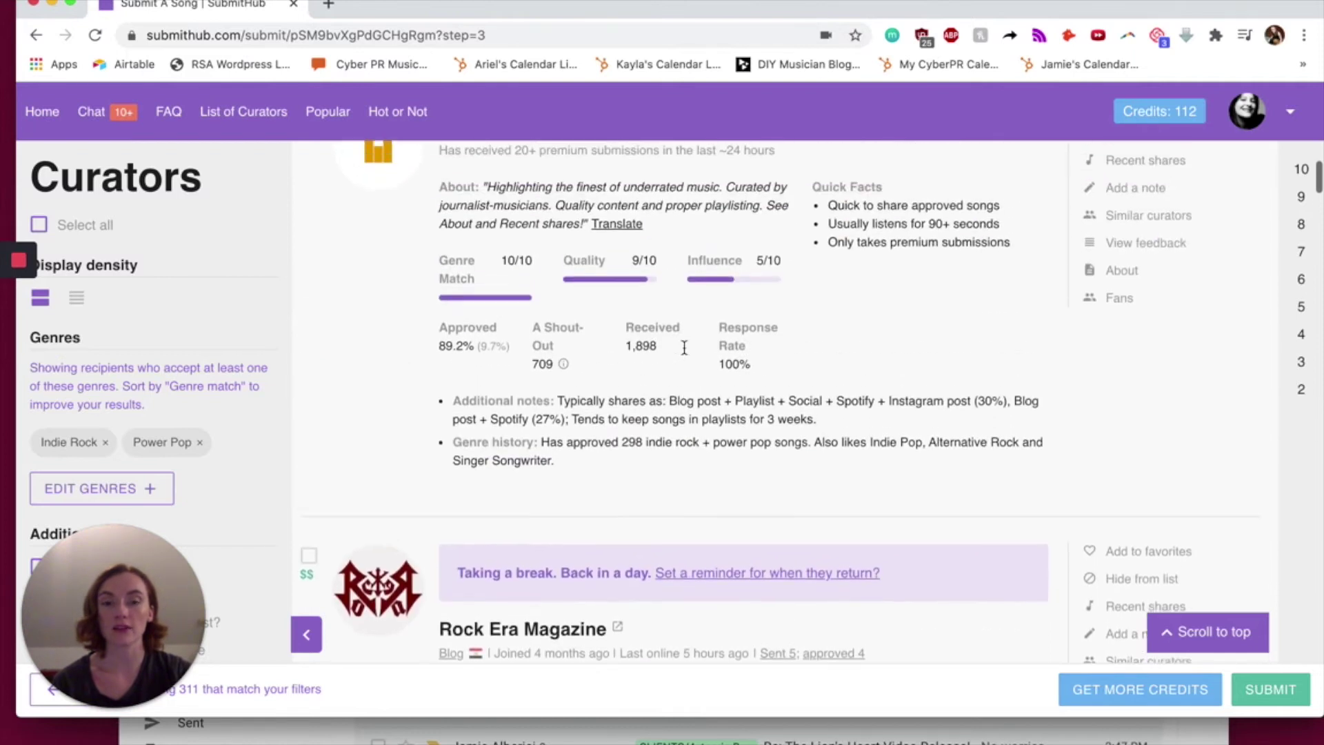
scroll(685, 353, up, 10)
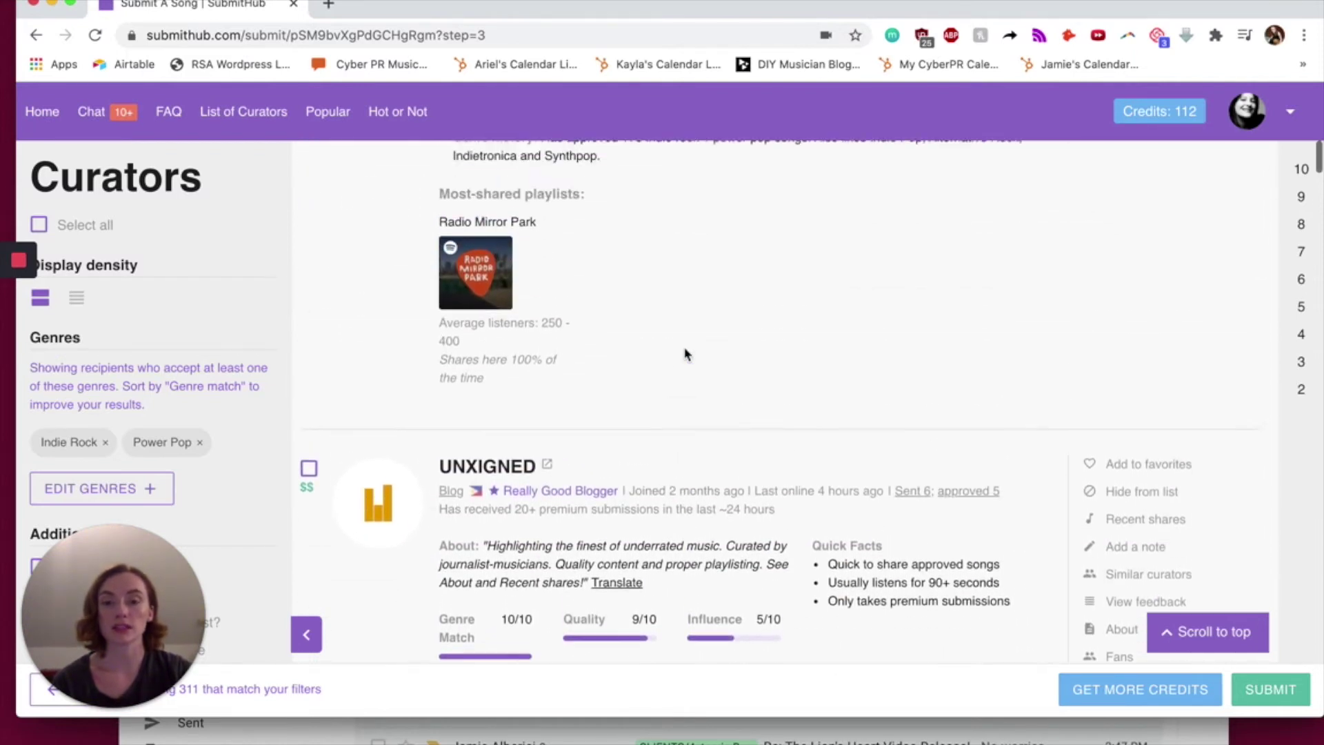
scroll(687, 354, up, 2)
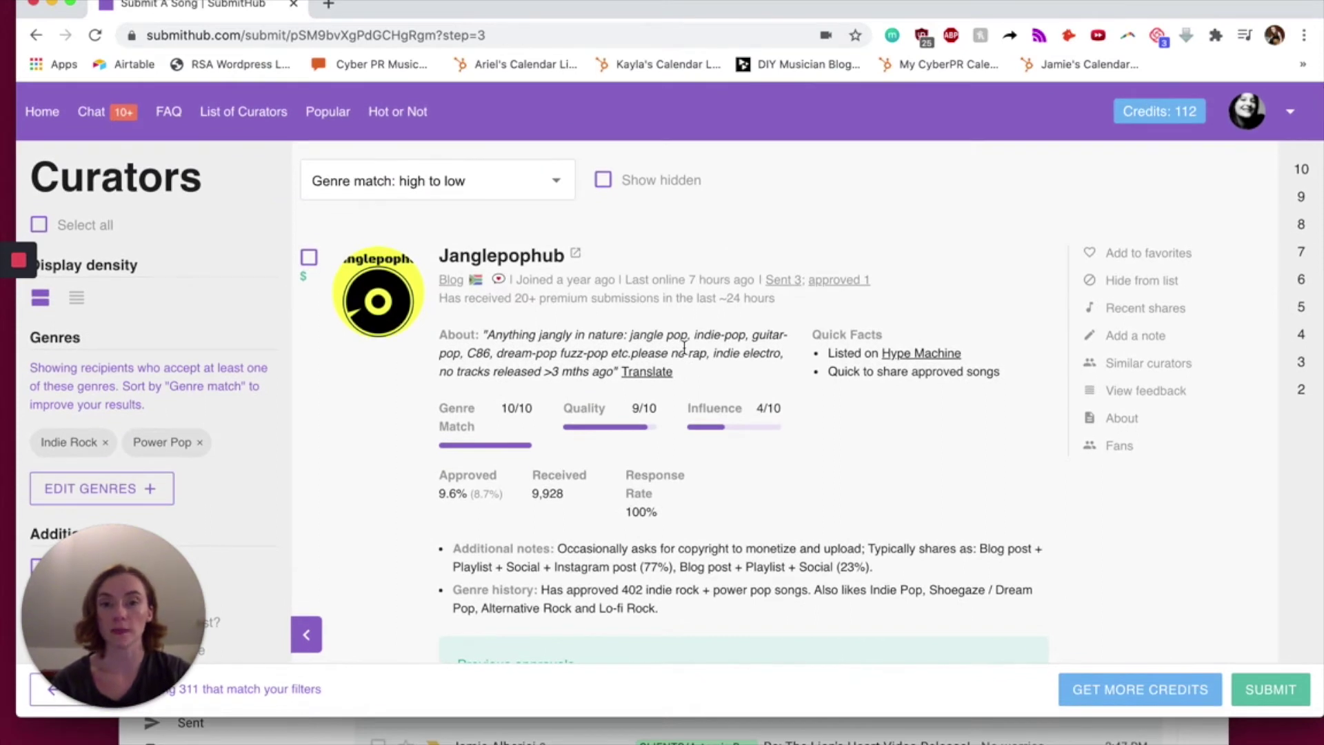
mouse_move(433, 479)
mouse_down()
mouse_move(507, 498)
mouse_move(437, 481)
mouse_up()
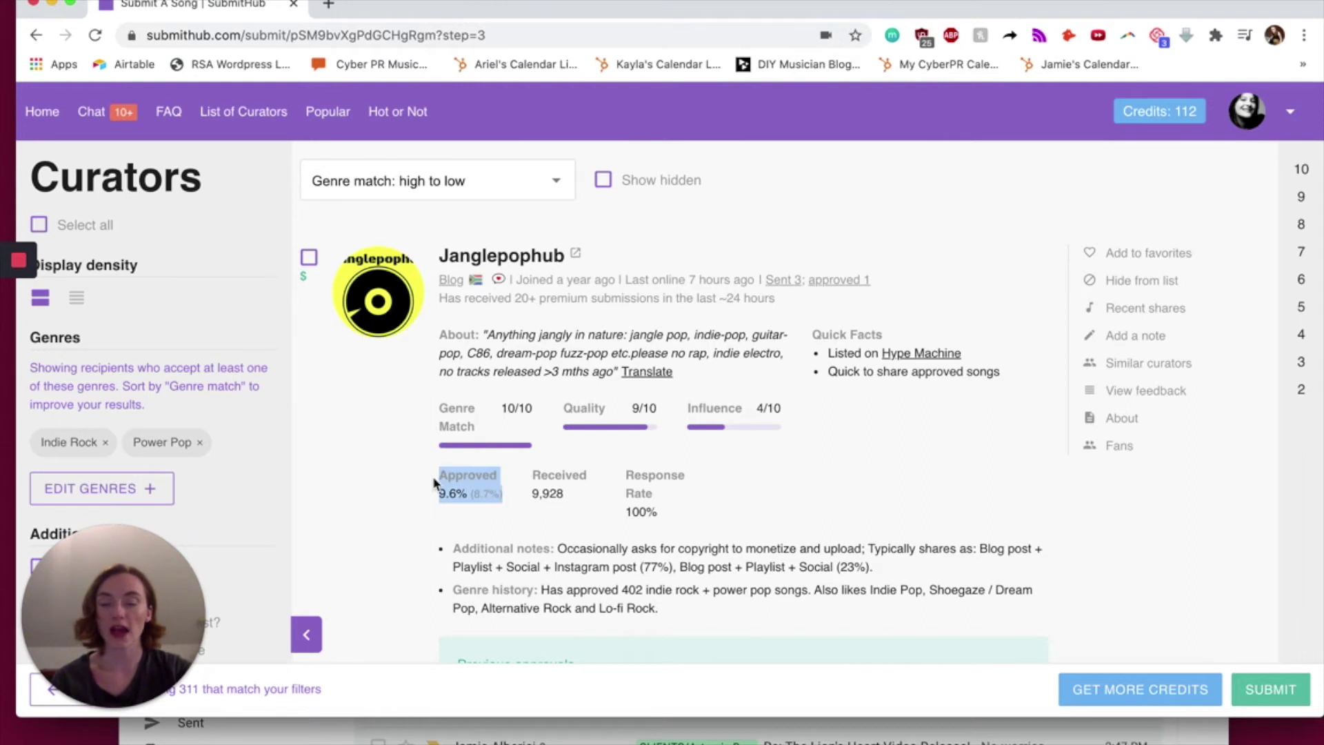
drag(520, 501, 449, 476)
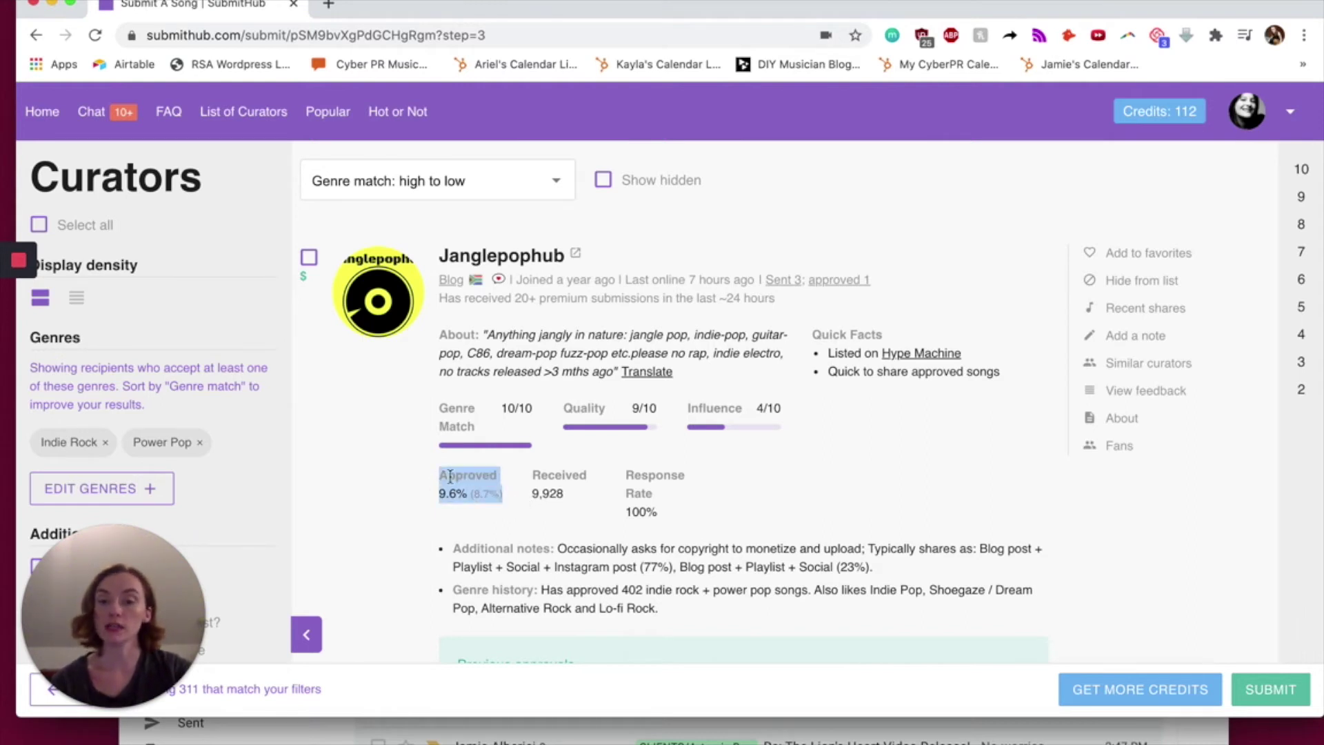
drag(578, 503, 527, 473)
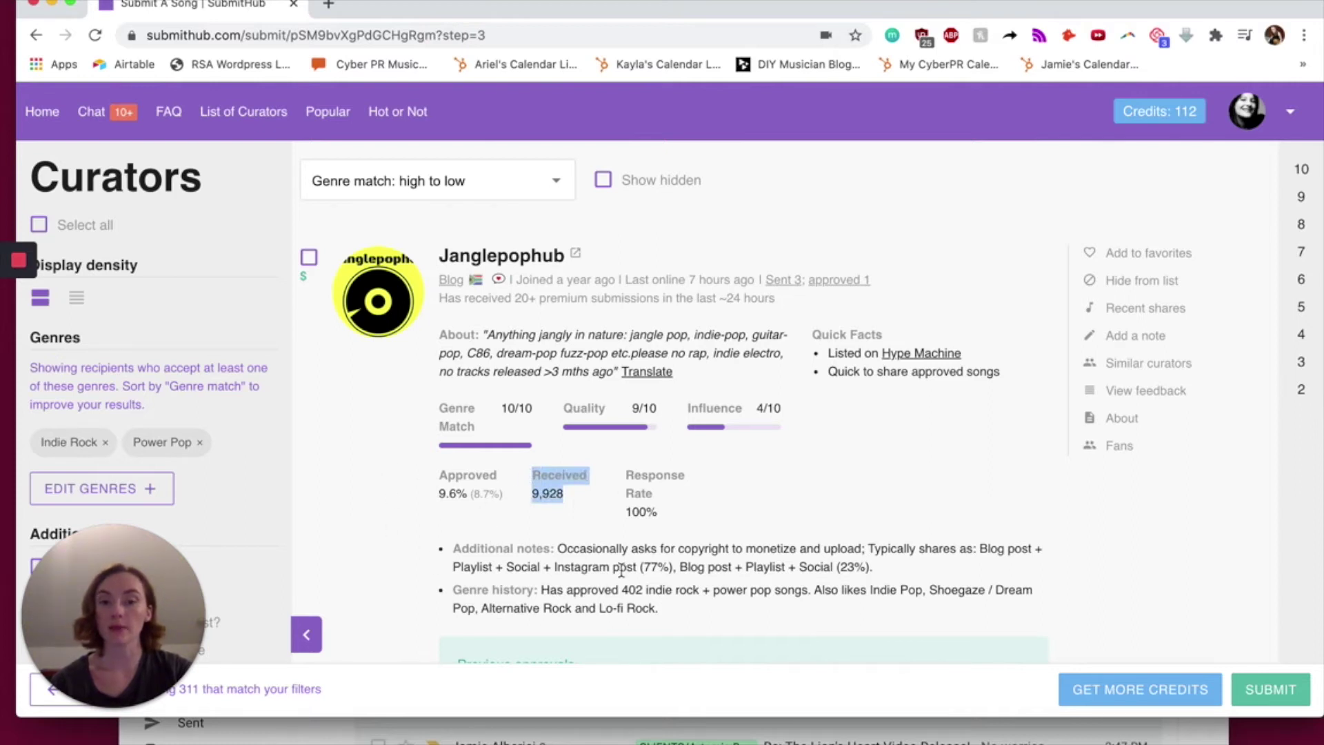
click(603, 511)
scroll(602, 509, down, 2)
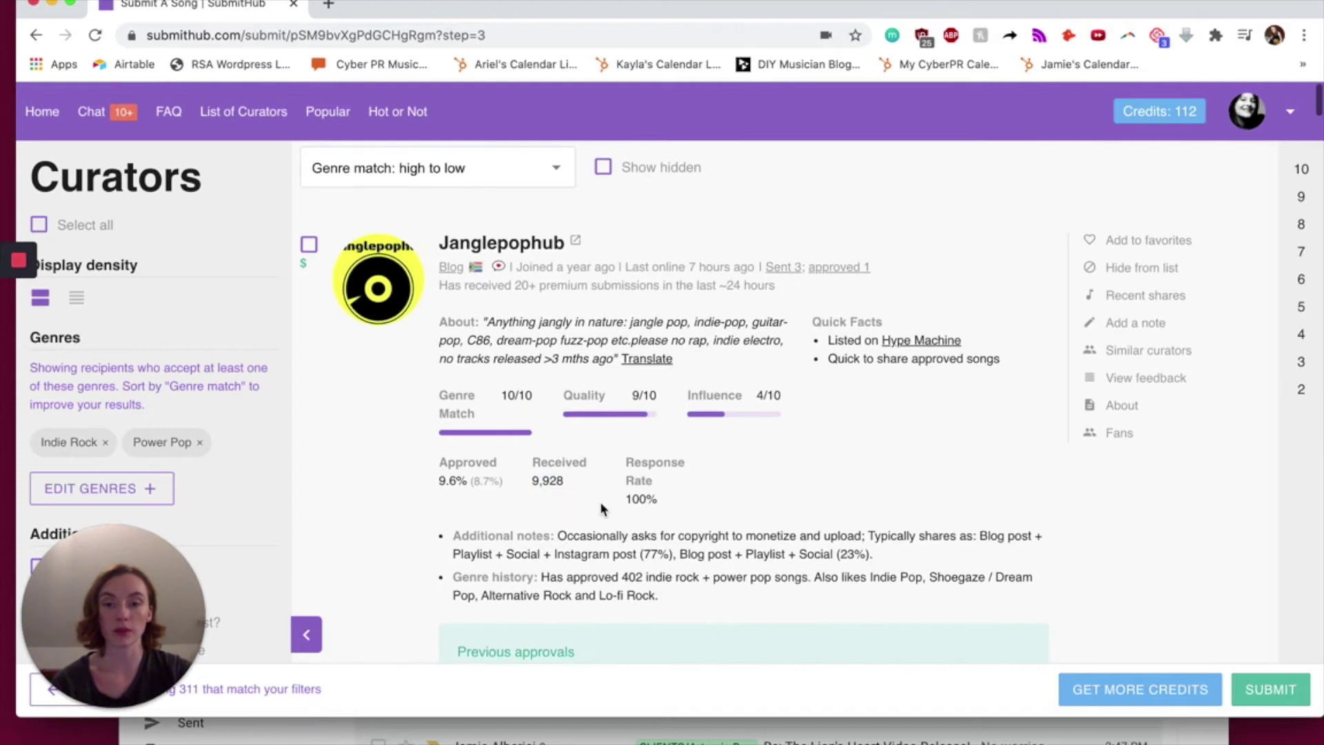
drag(661, 475, 623, 433)
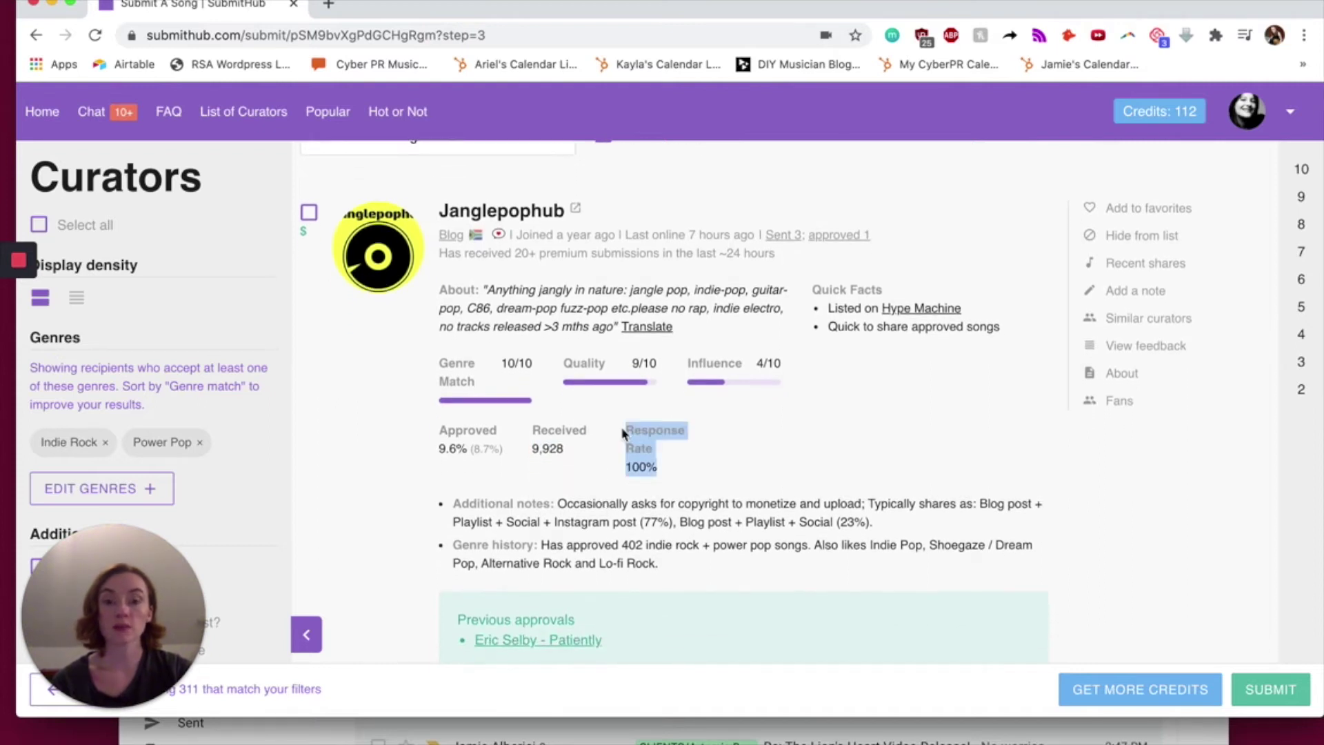
click(692, 476)
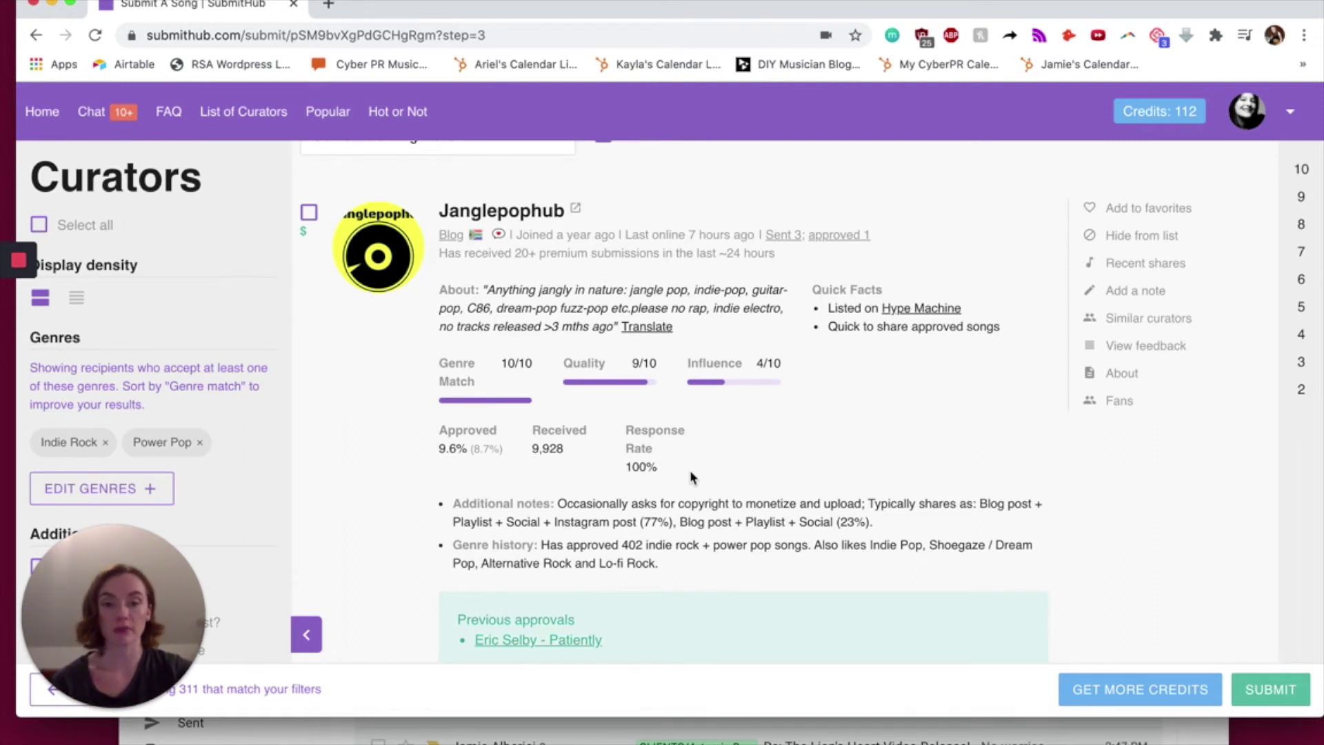
scroll(692, 476, down, 5)
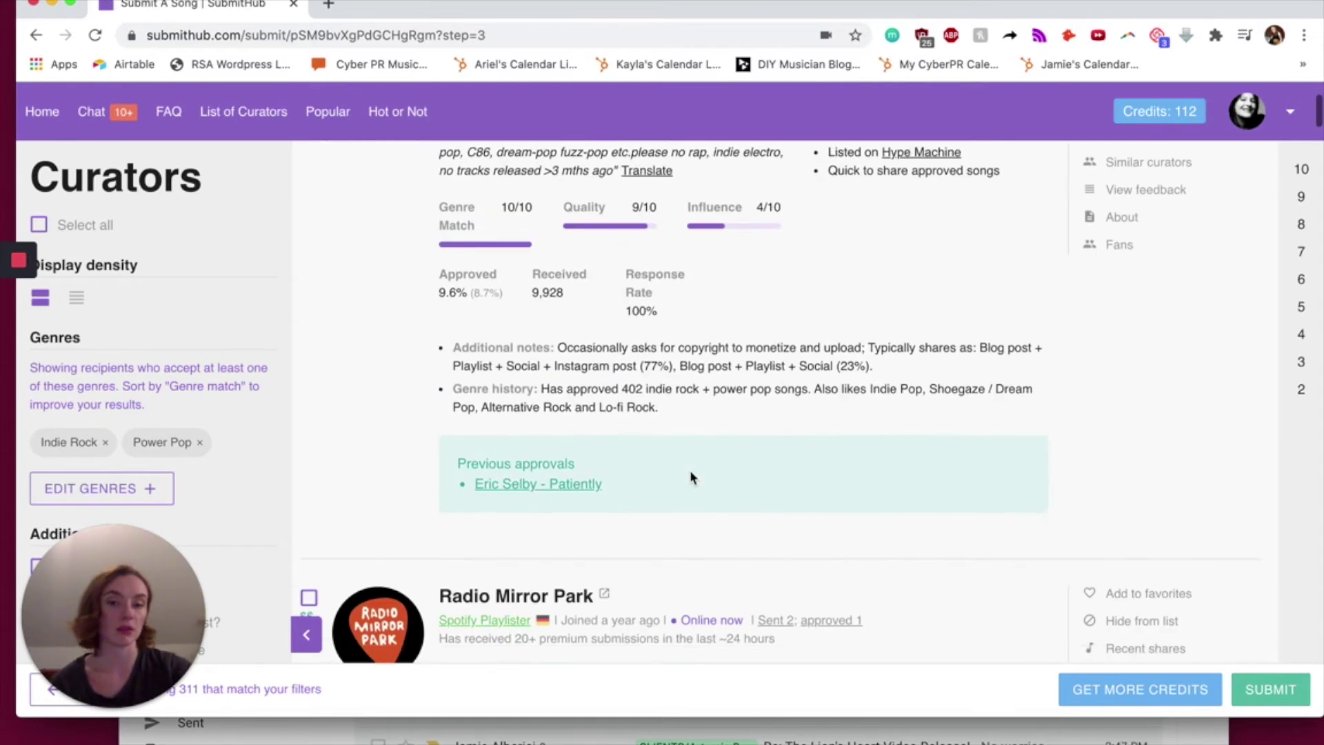
scroll(692, 476, down, 2)
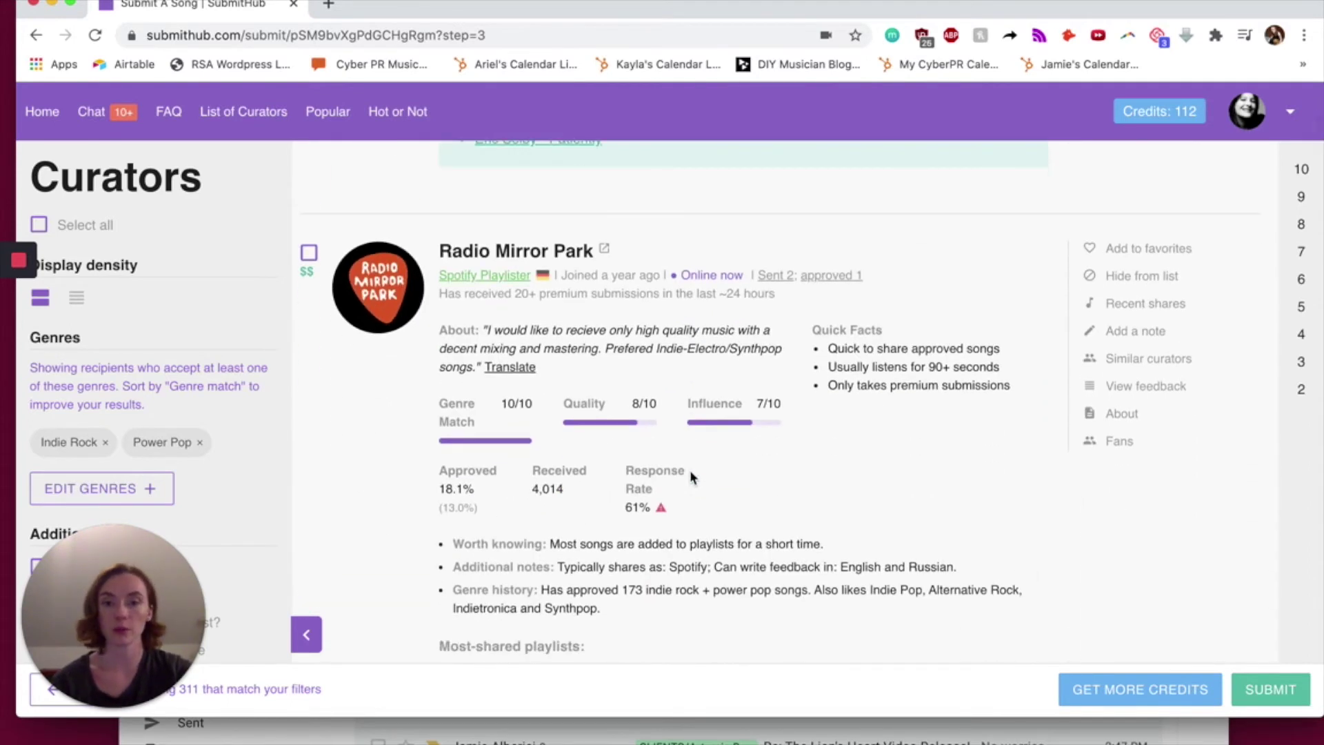
scroll(671, 526, down, 1)
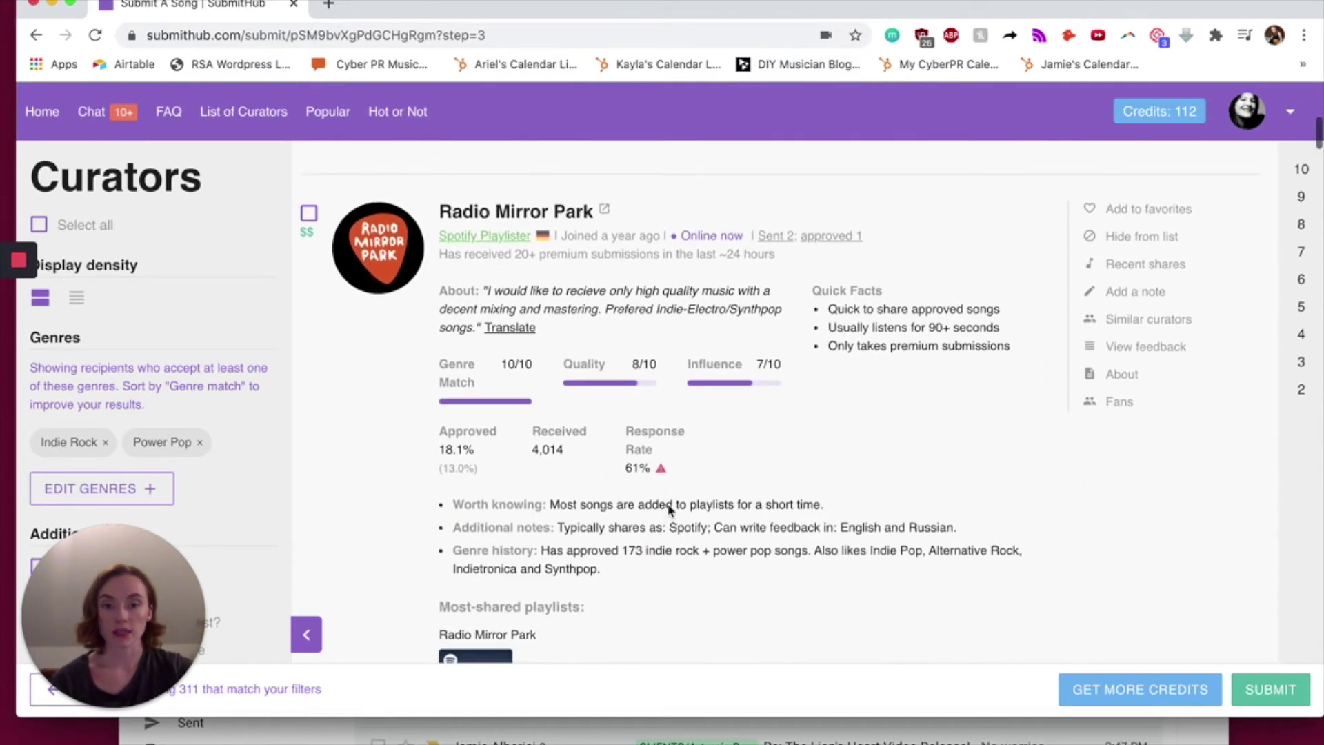
drag(653, 468, 621, 468)
click(723, 467)
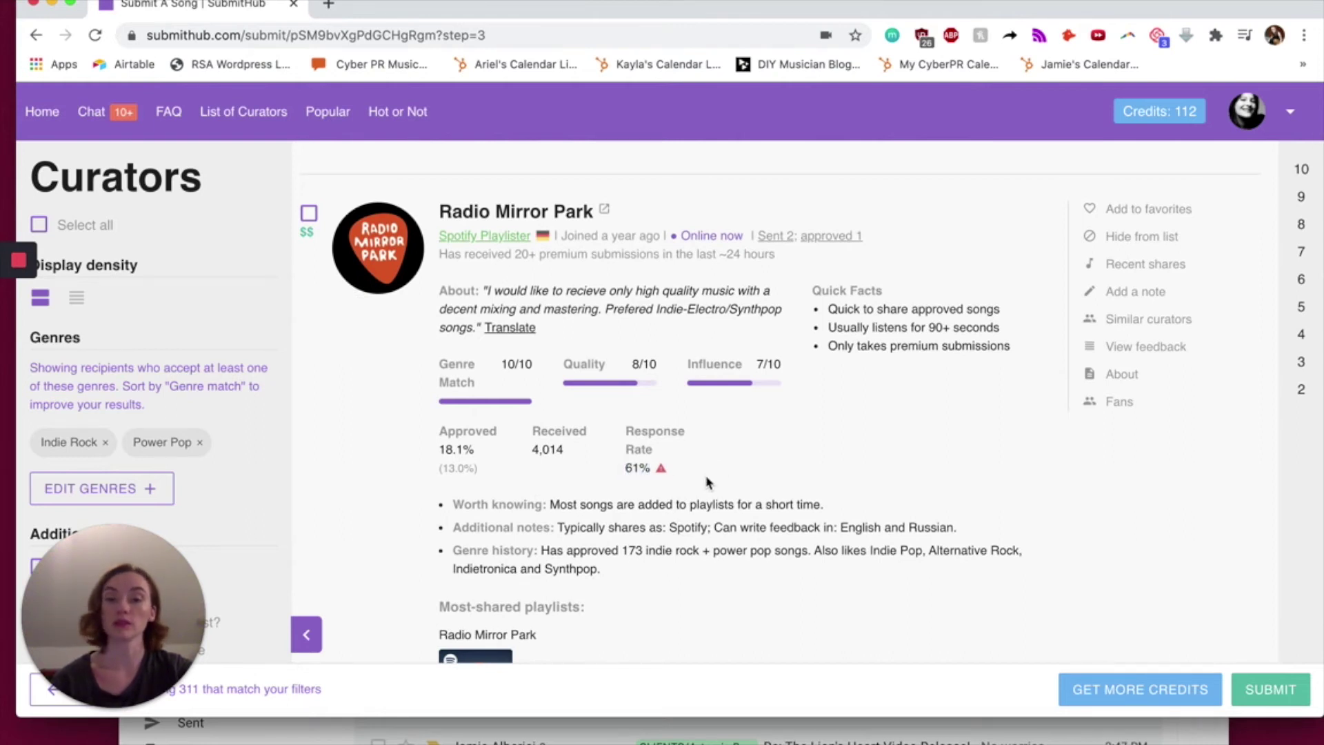
click(662, 472)
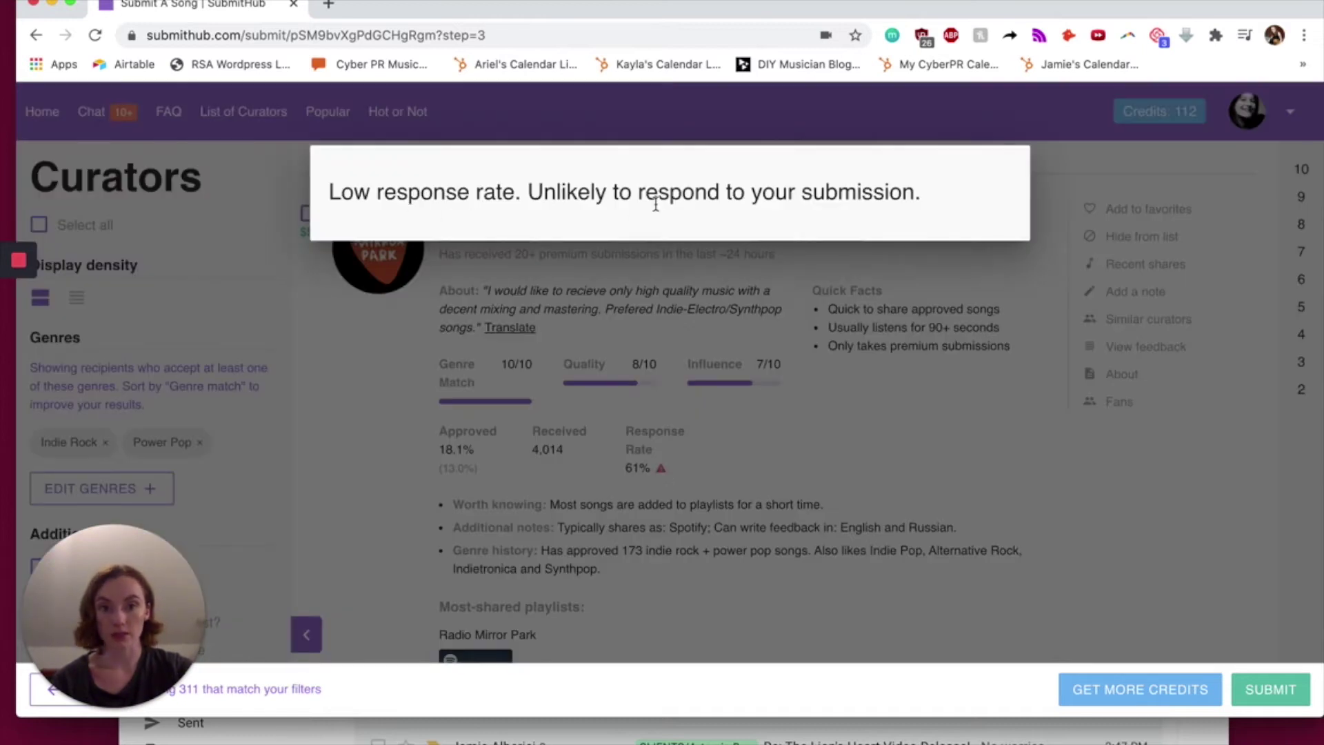
click(861, 438)
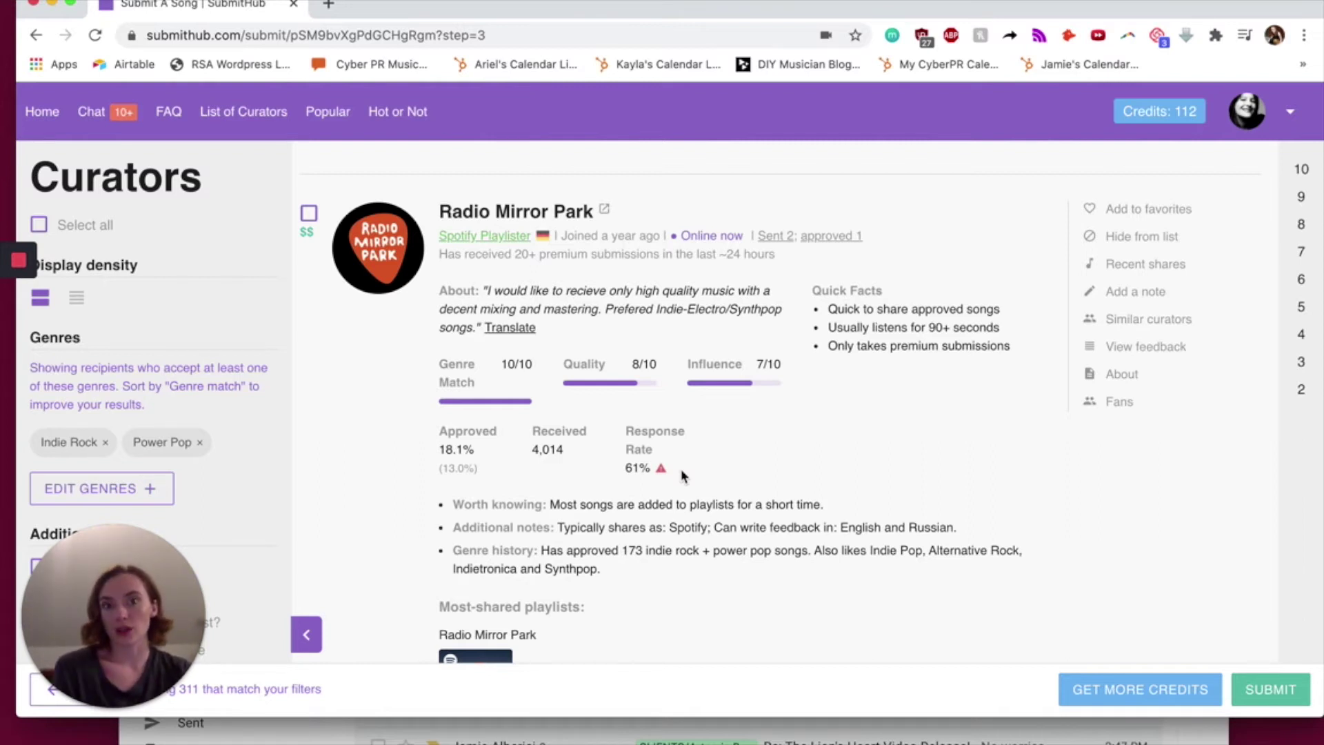
scroll(681, 469, down, 5)
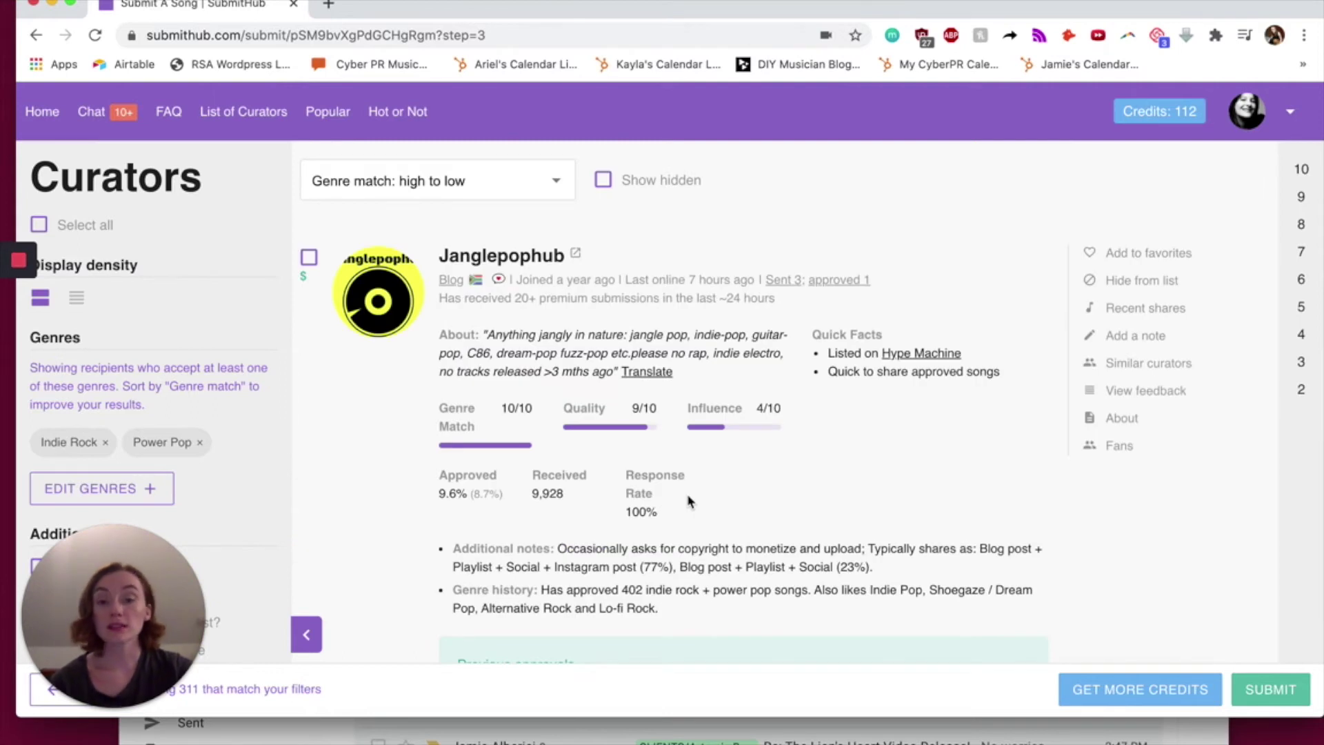
drag(560, 547, 866, 547)
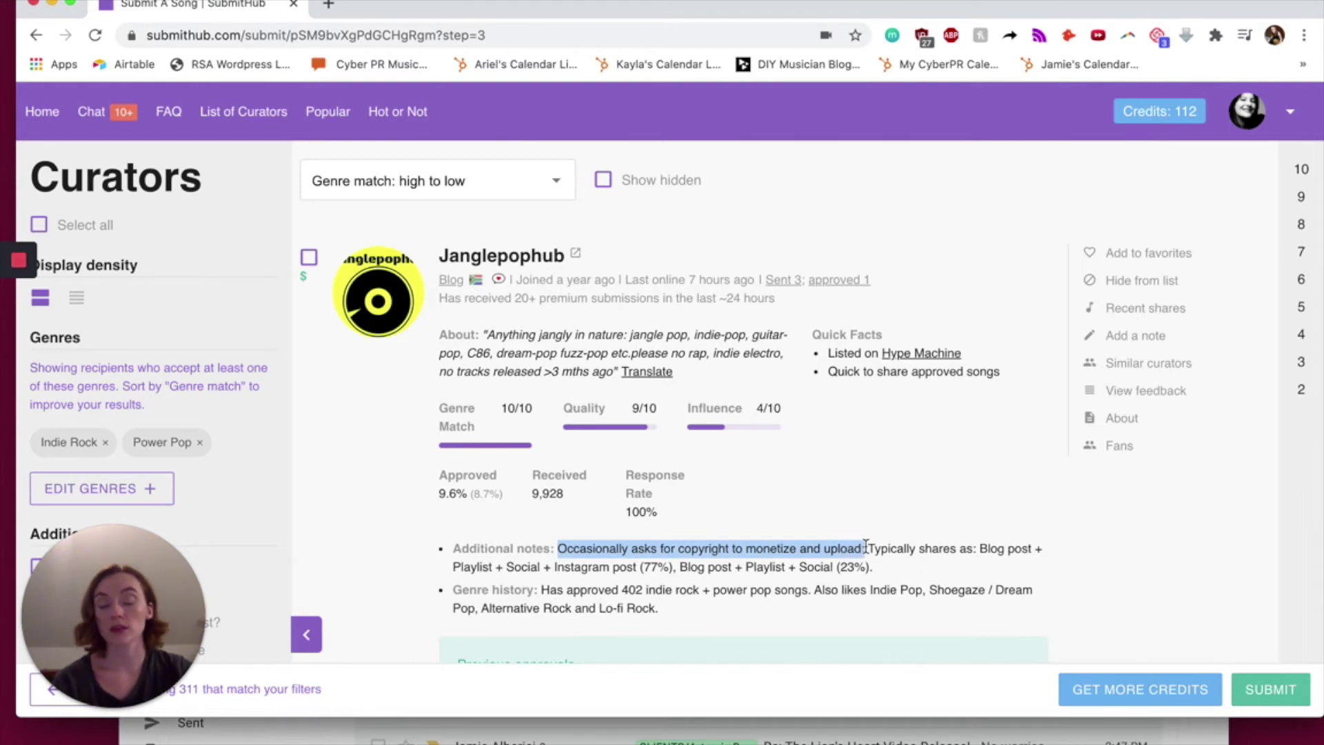
mouse_move(867, 547)
mouse_down()
mouse_move(836, 567)
mouse_move(676, 591)
mouse_move(580, 567)
mouse_move(874, 567)
mouse_up()
scroll(544, 536, down, 1)
drag(542, 537, 847, 554)
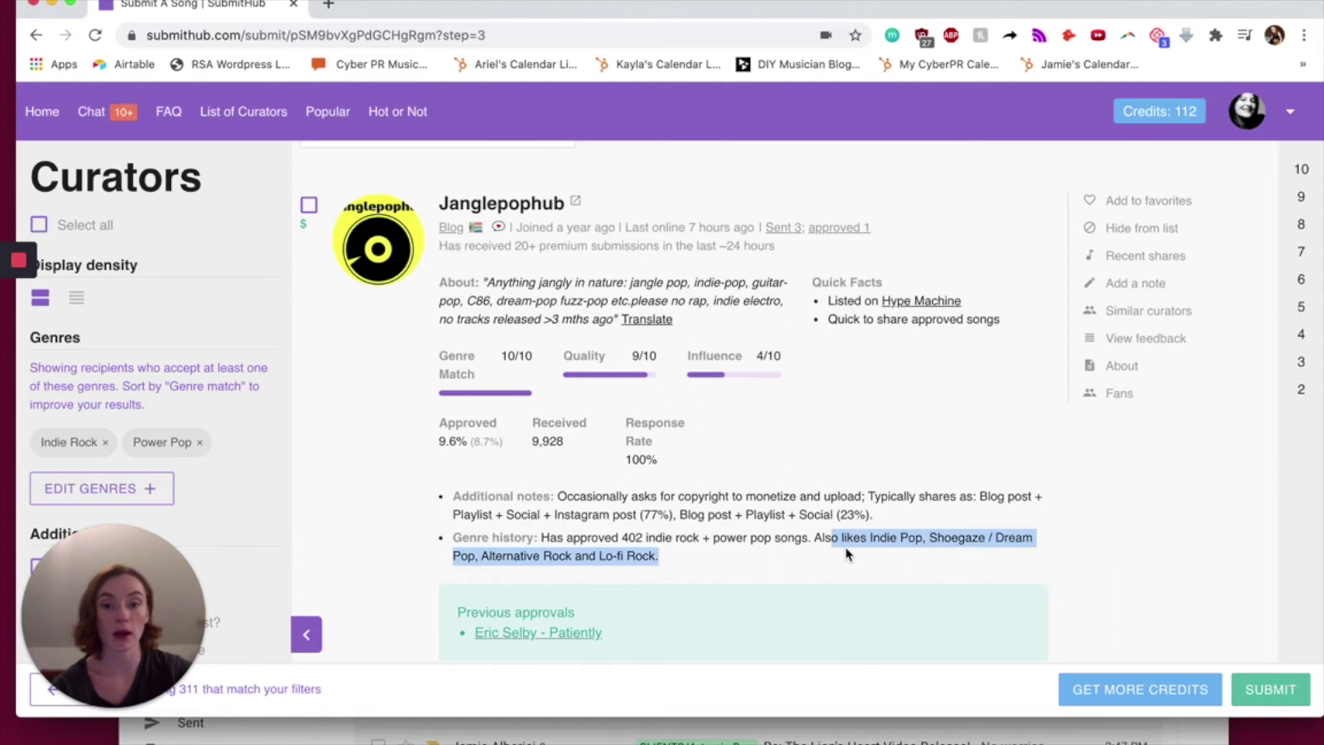
click(779, 574)
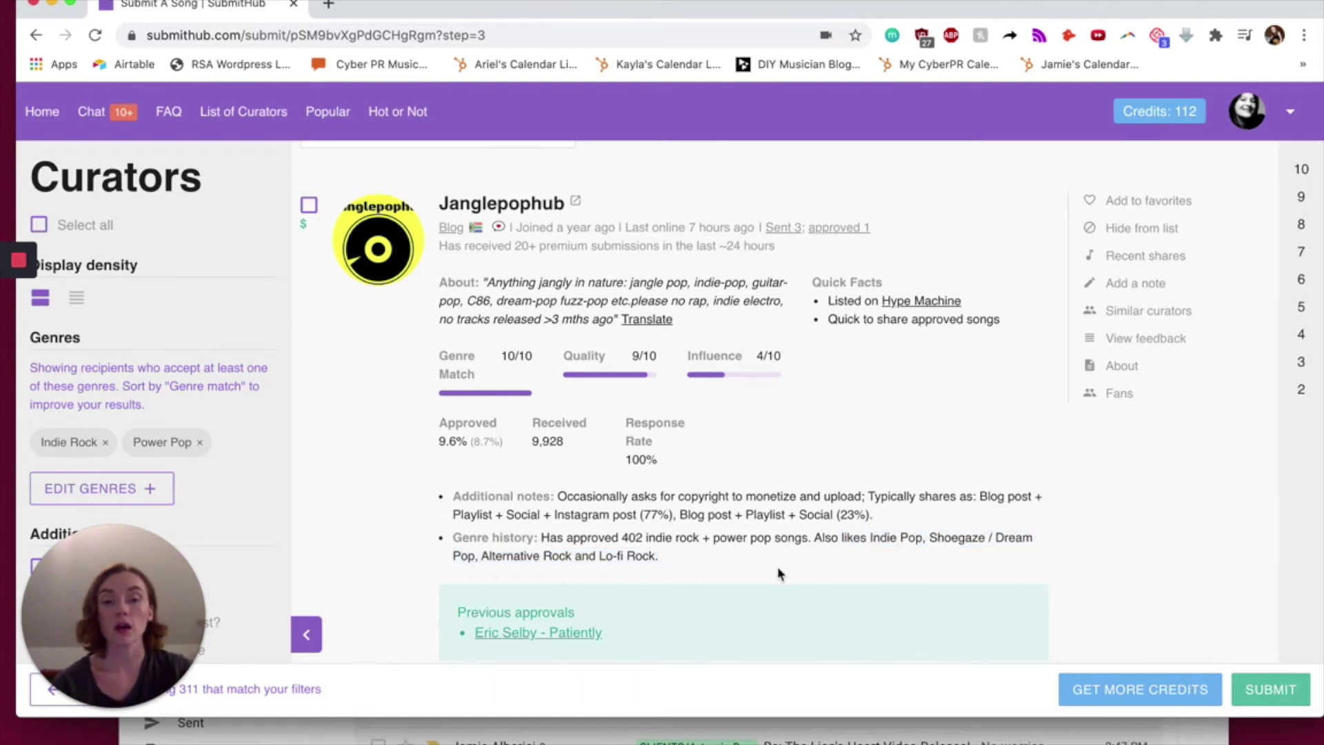
scroll(778, 574, up, 1)
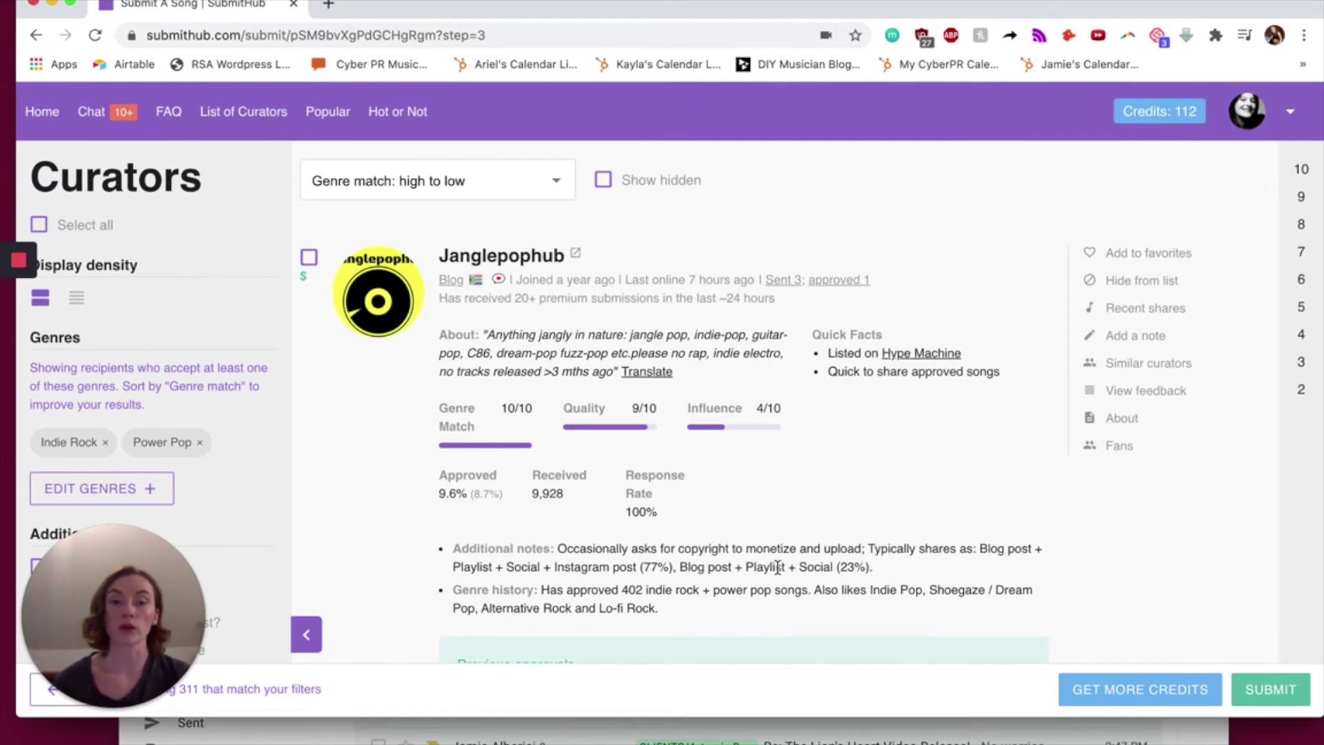
drag(622, 591, 807, 583)
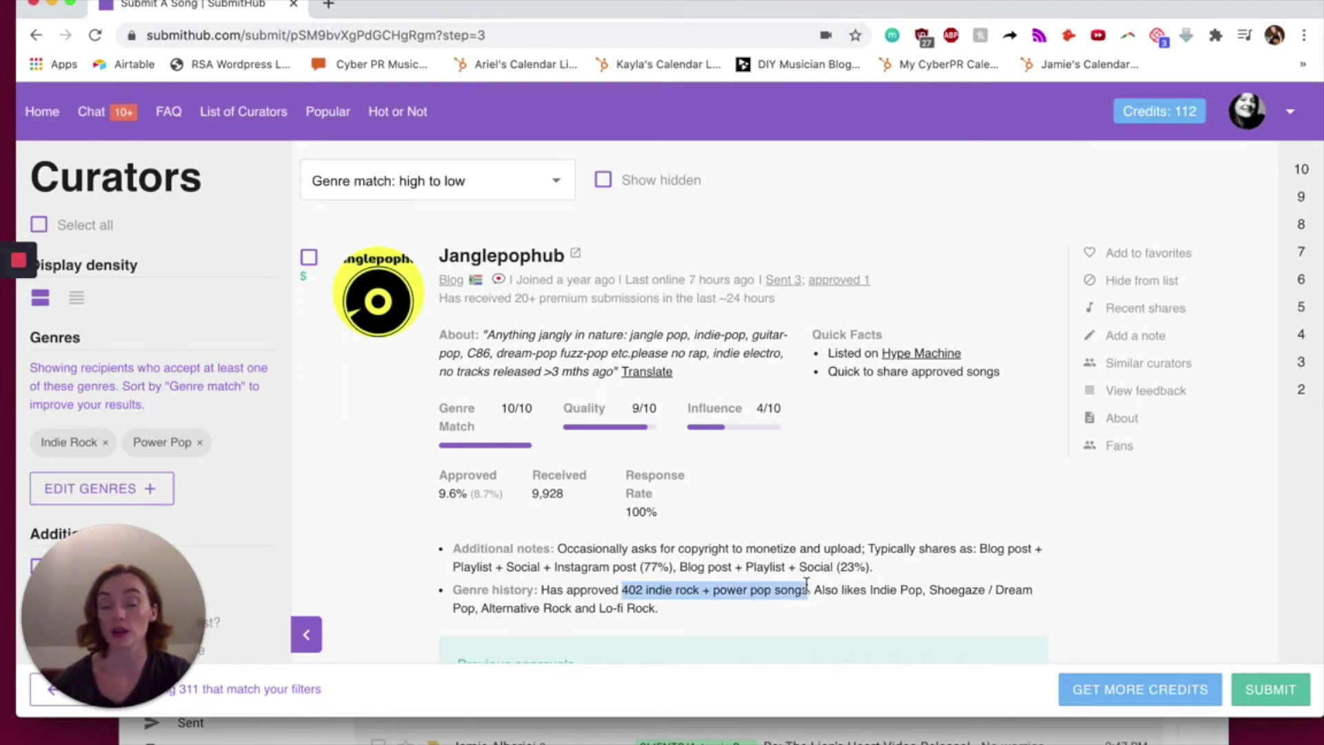
mouse_move(439, 493)
mouse_down()
mouse_move(473, 494)
mouse_move(461, 494)
mouse_up()
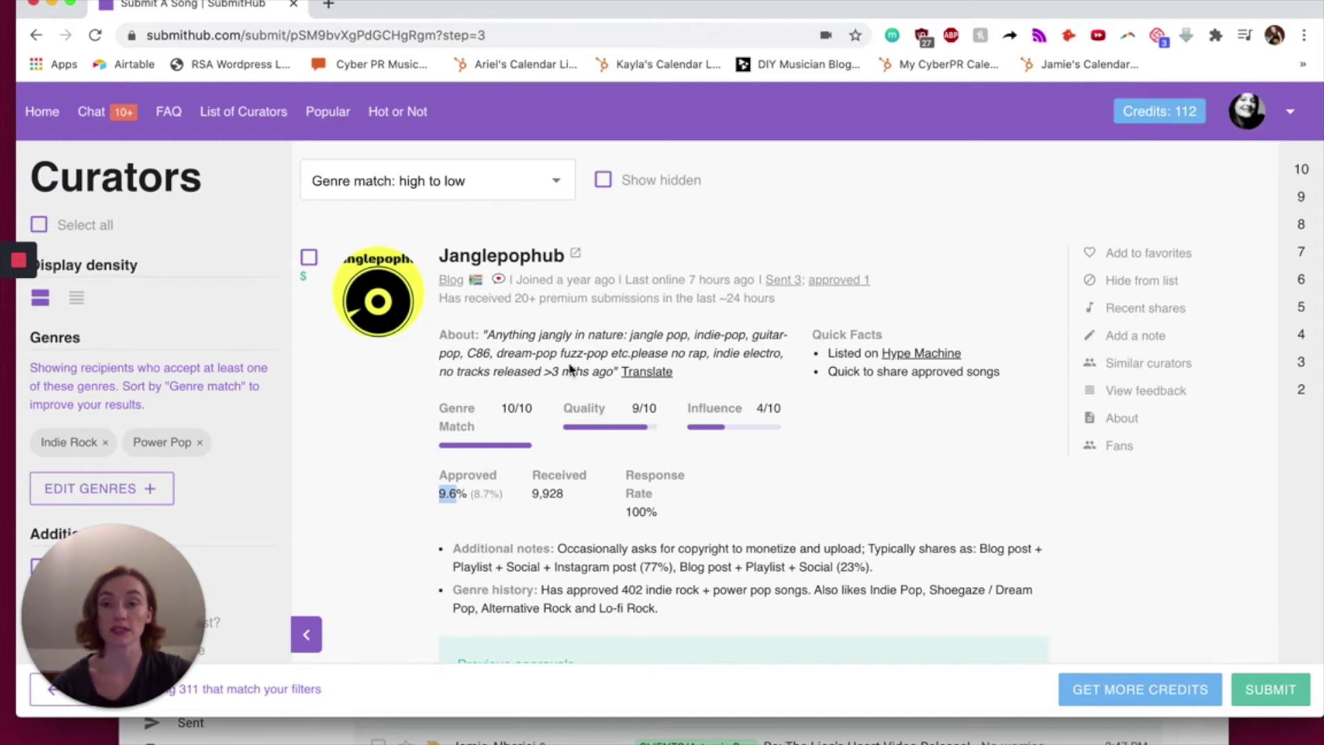
scroll(865, 585, down, 3)
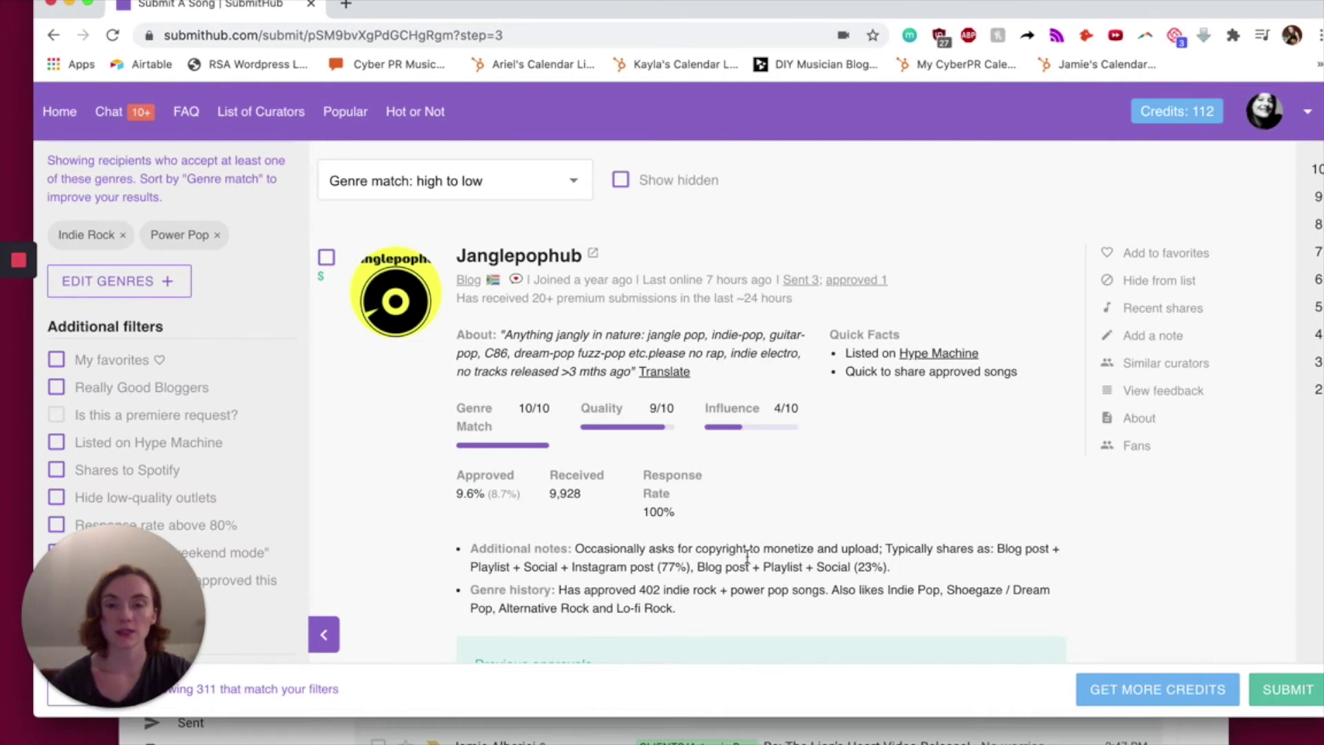
- Tick Janglepophub as recipient and submit, bringing up the 'Anxious Zen' confirmation details
click(326, 258)
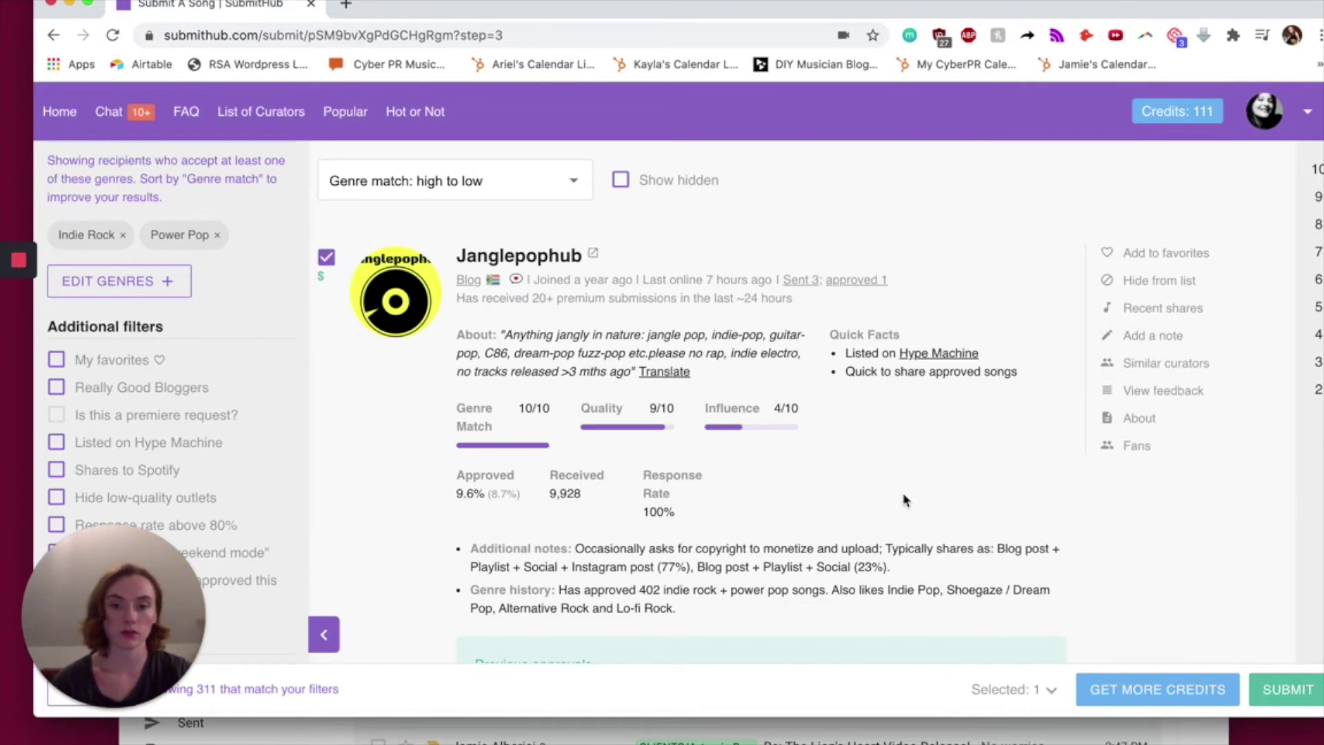
scroll(904, 493, down, 5)
scroll(903, 493, up, 5)
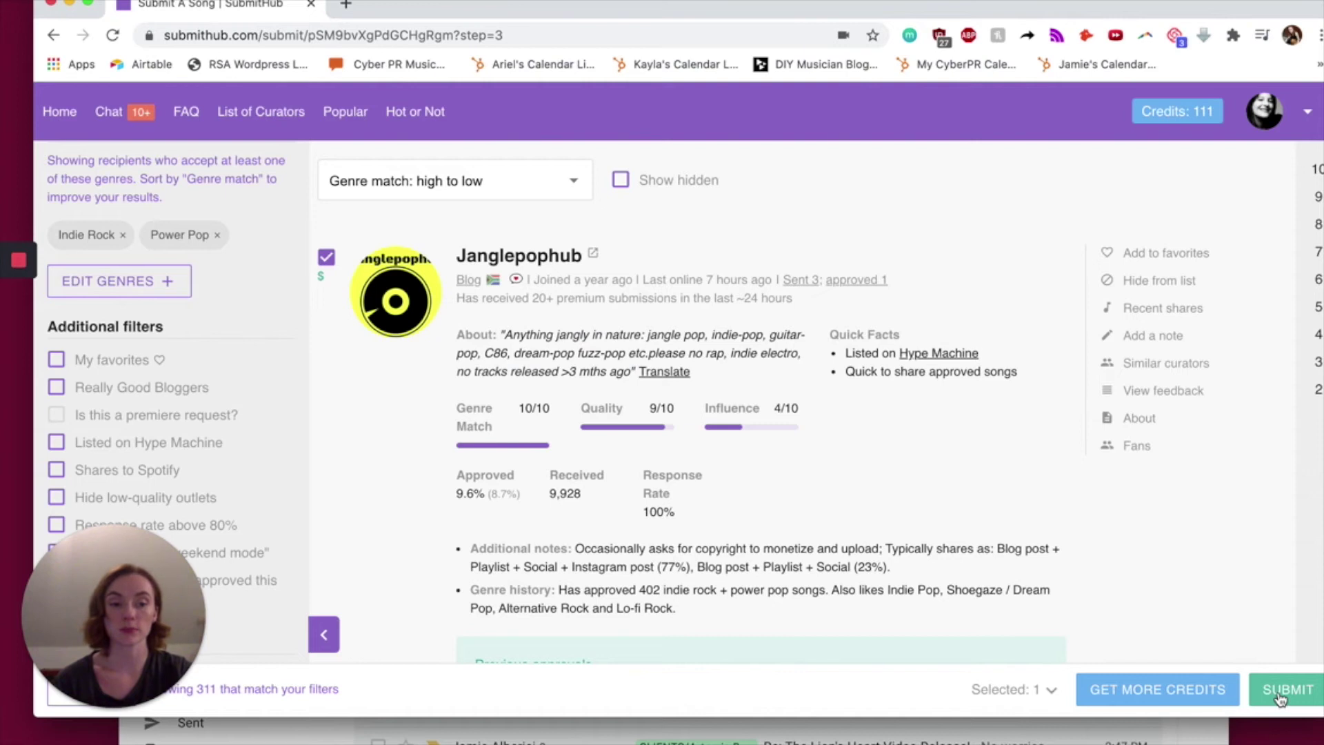
click(1281, 698)
click(354, 296)
- Edit the contact email and review the optional quick pitch prompt (0/200 characters)
key(BackSpace)
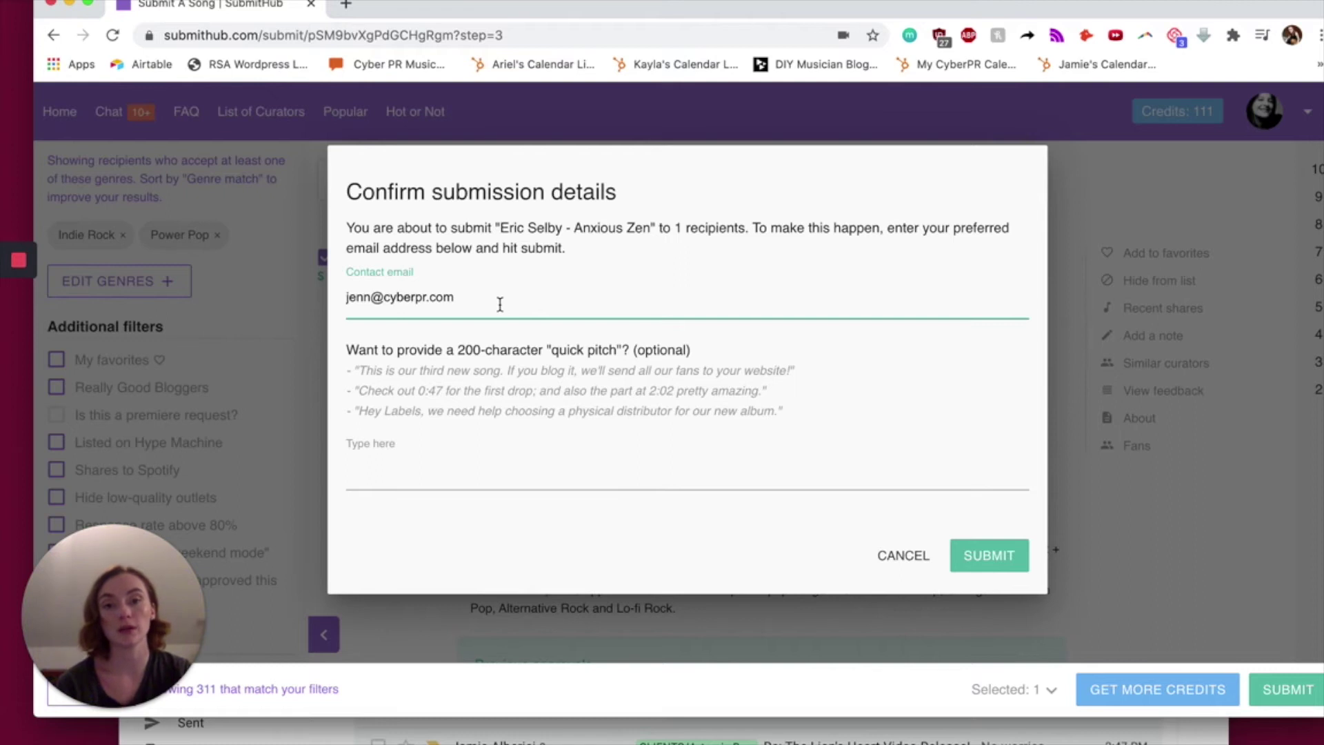
drag(358, 350, 715, 348)
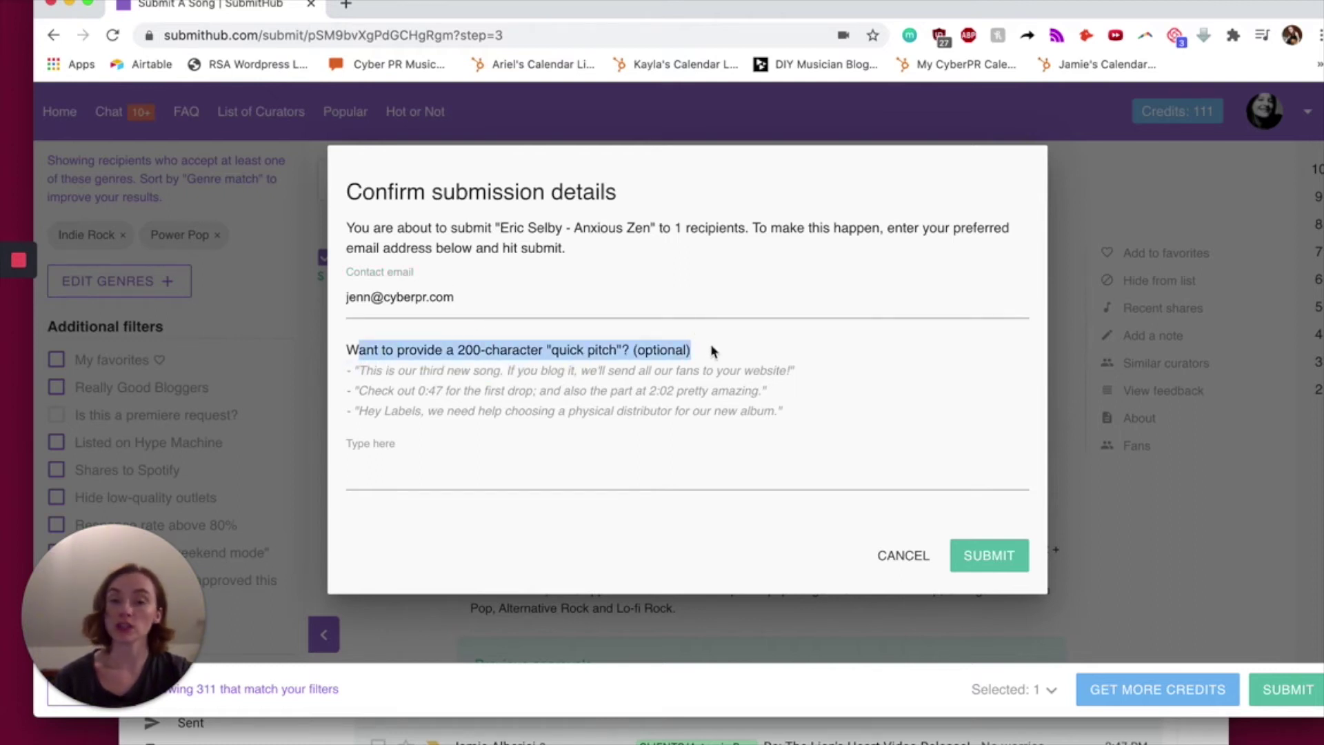
click(706, 345)
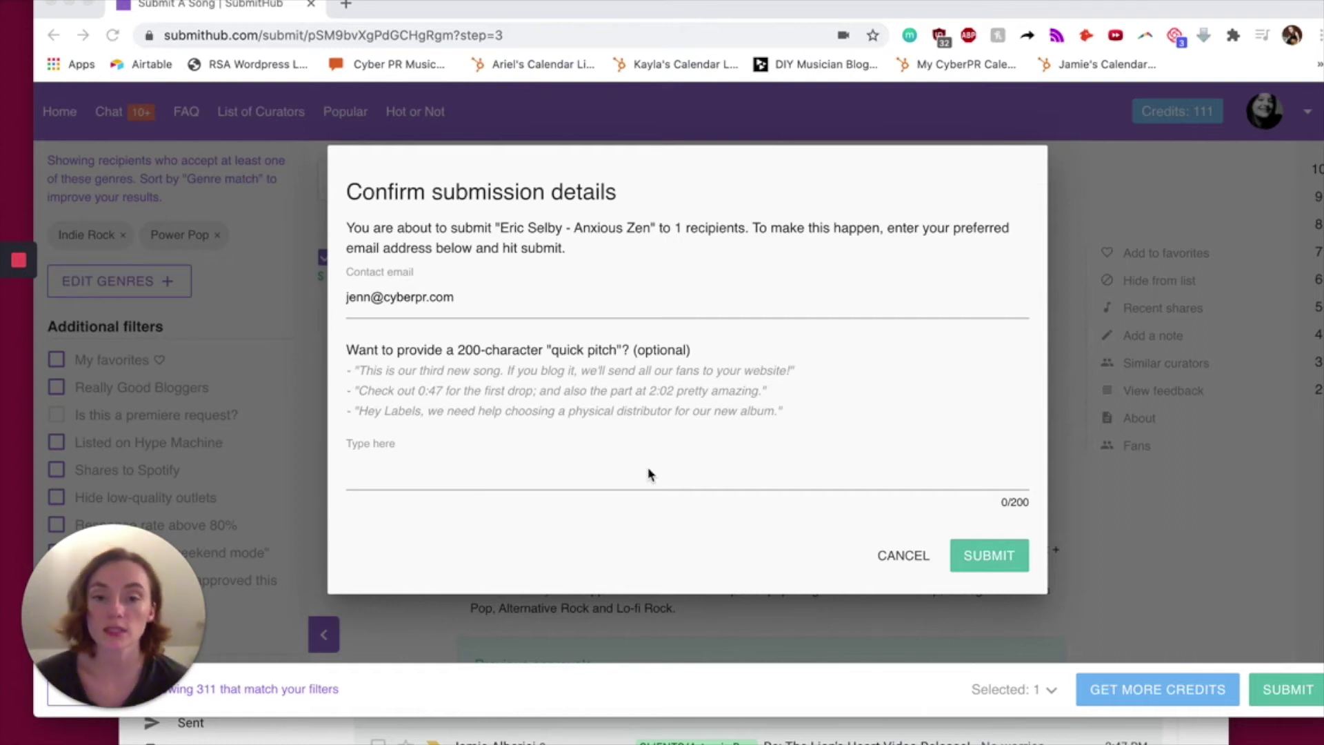
click(639, 472)
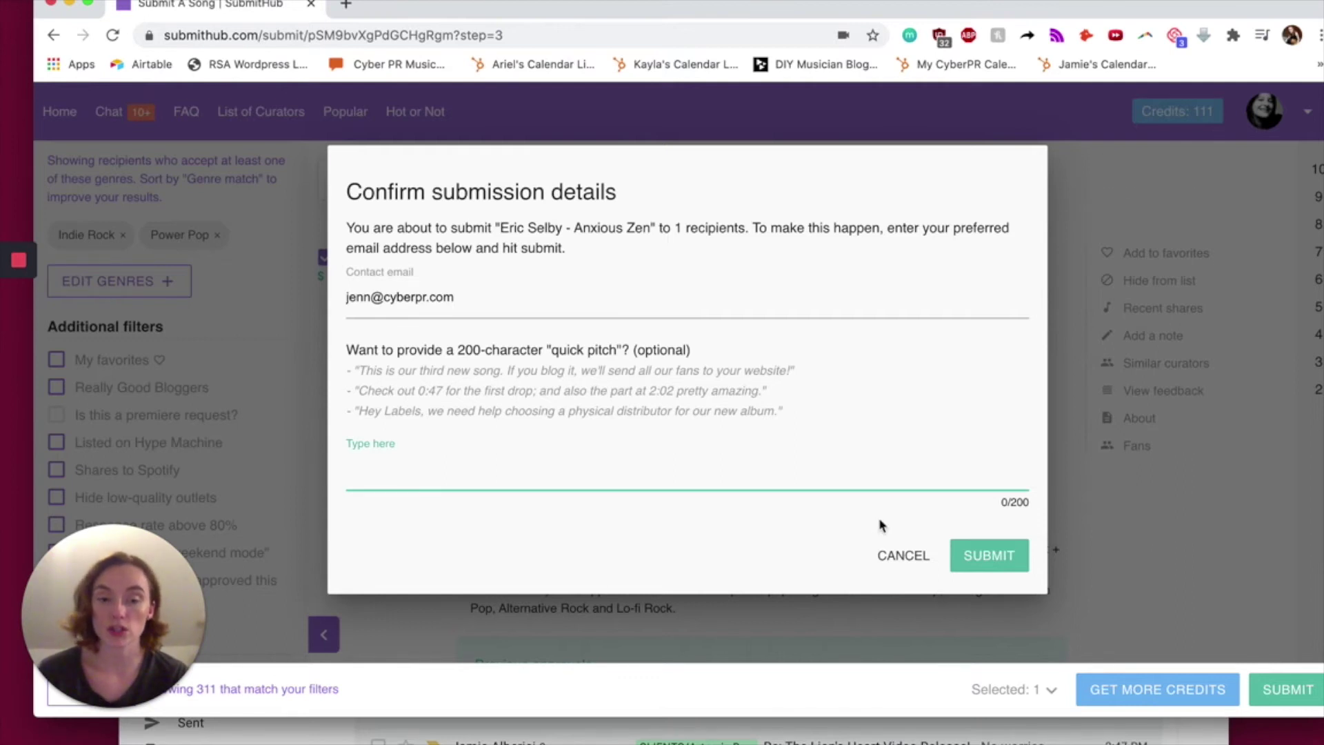
- Replace the name part of the contact email
double_click(361, 296)
key(BackSpace)
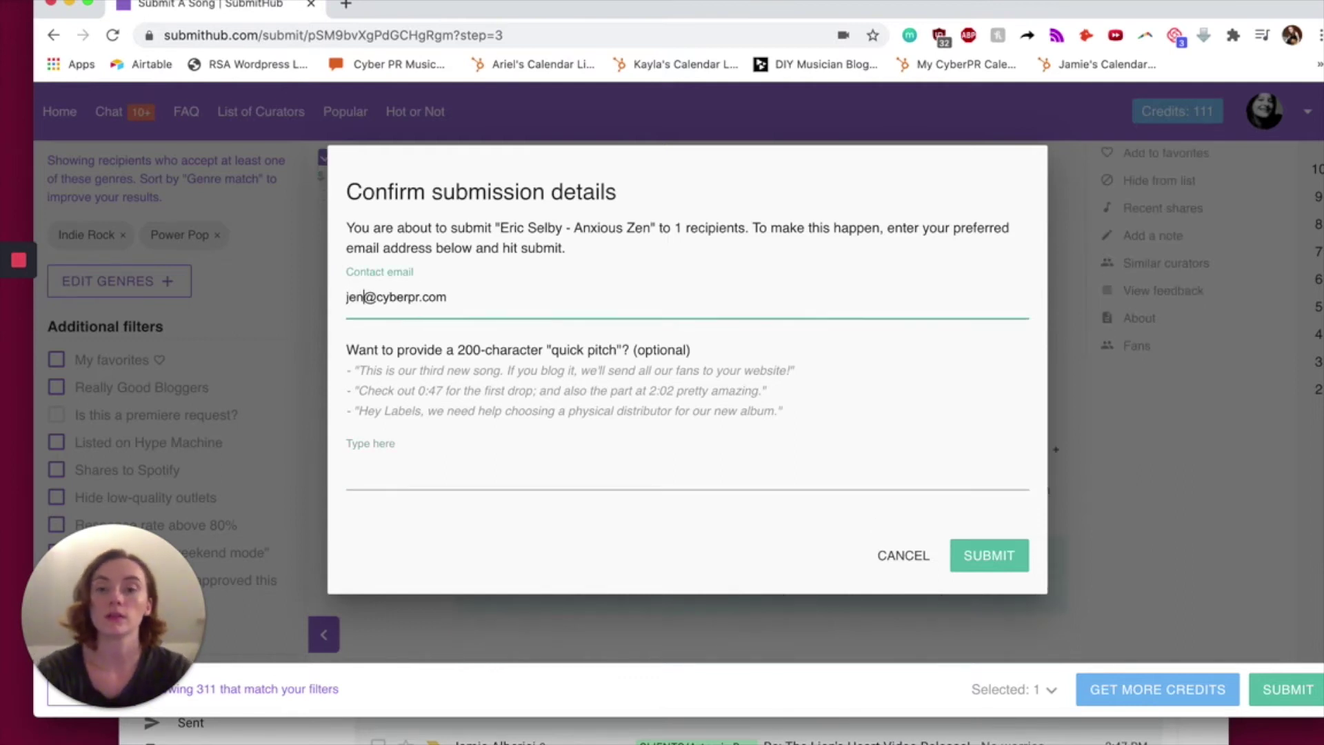
- Write the quick pitch greeting Janglepophub, delete 'previously', and submit 'Anxious Zen'
click(479, 467)
text(Hey )
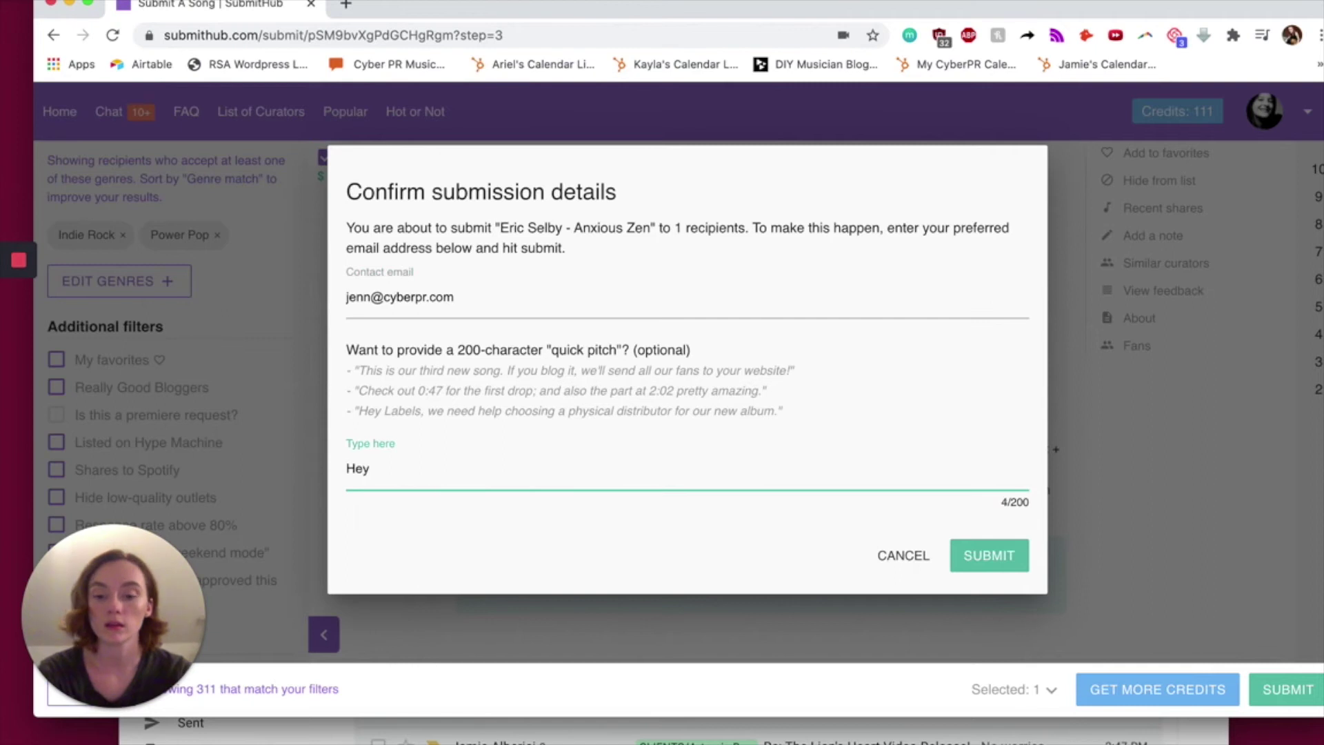
text(Janglepophub. )
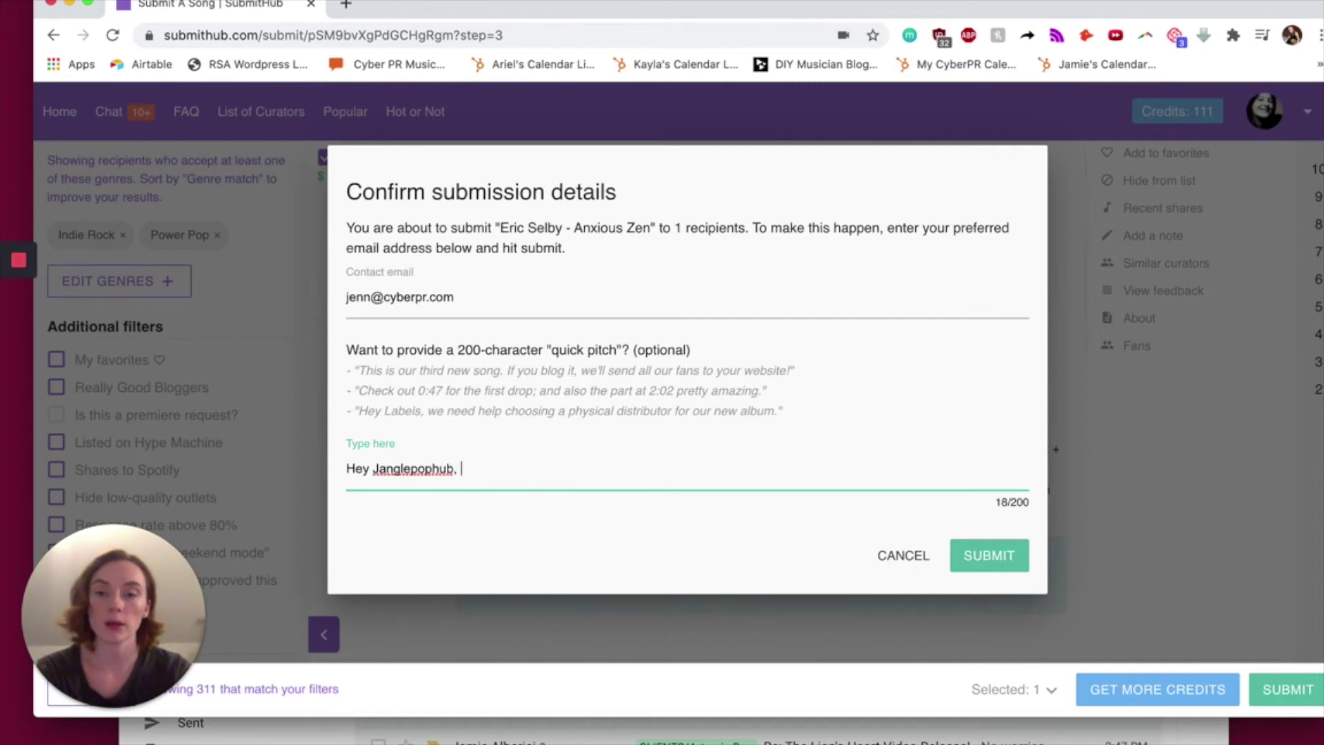
text(Blues Ha)
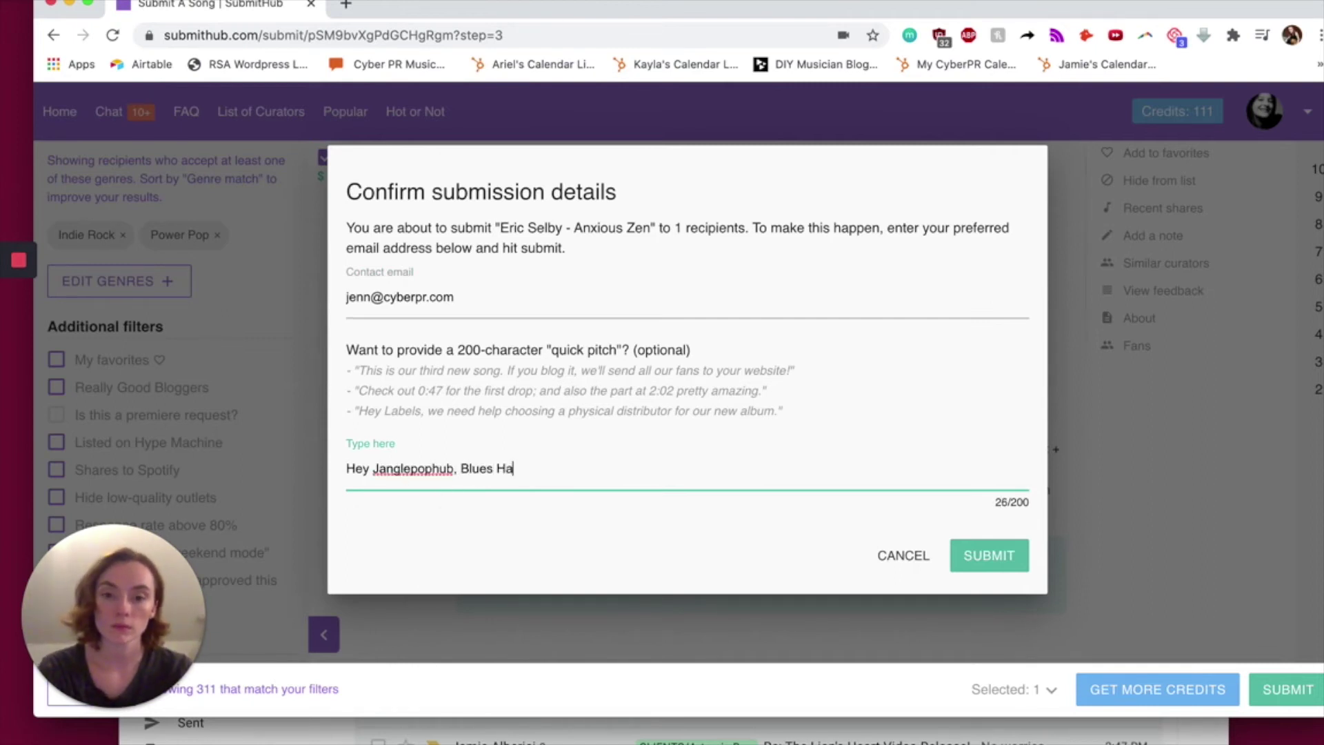
text(ll of Fame Inductee Er)
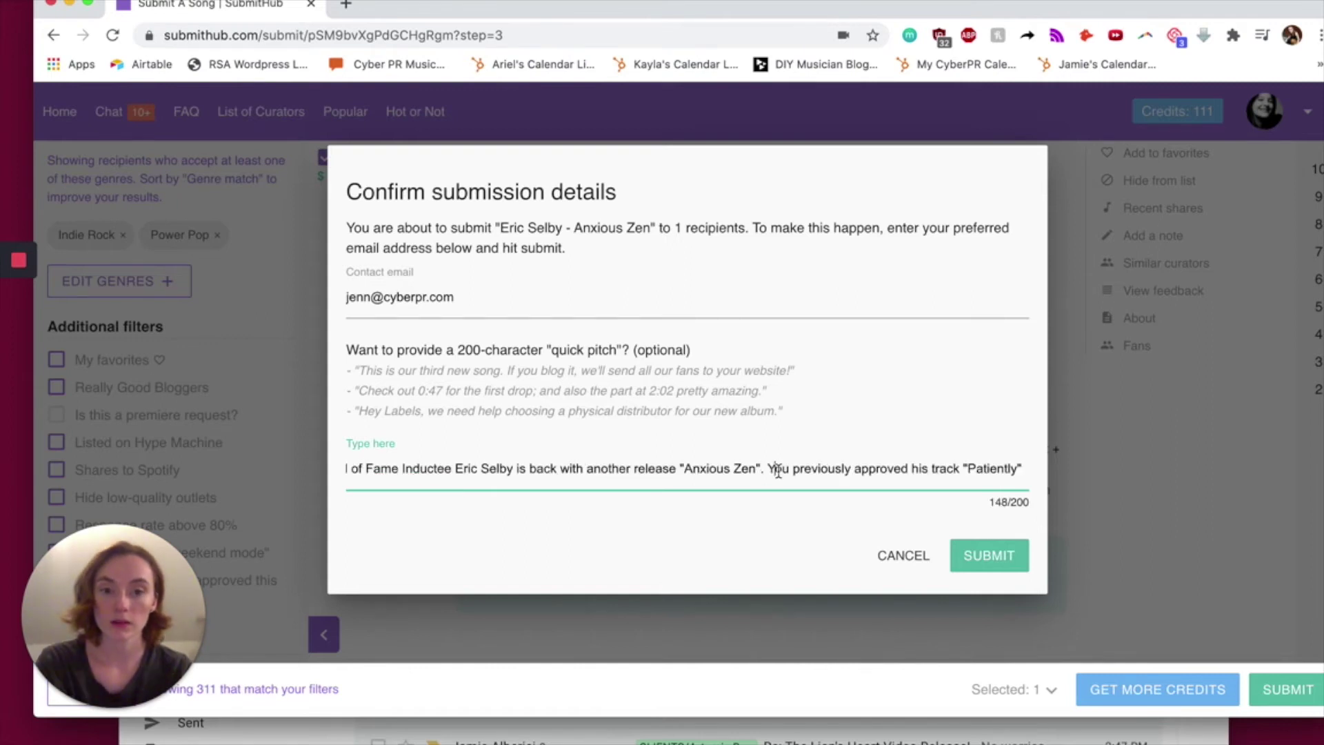
text(Earlier this)
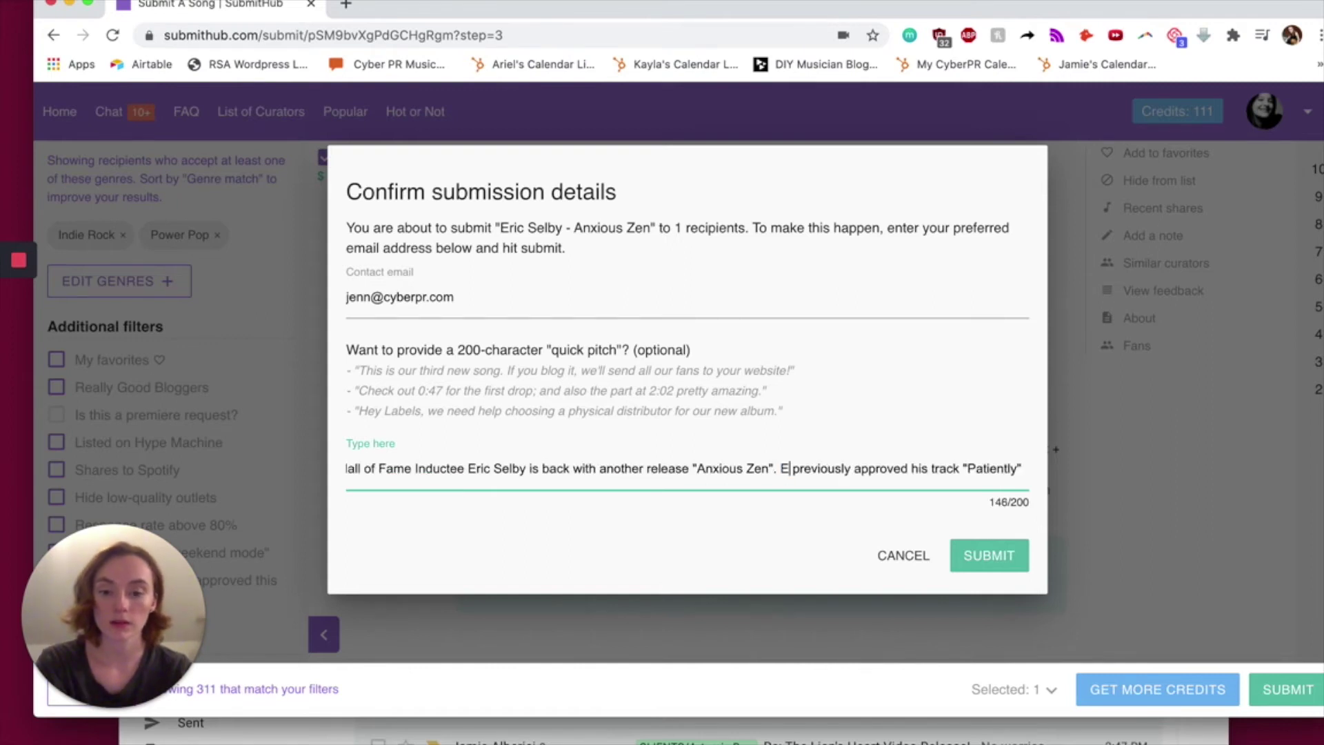
text( year you)
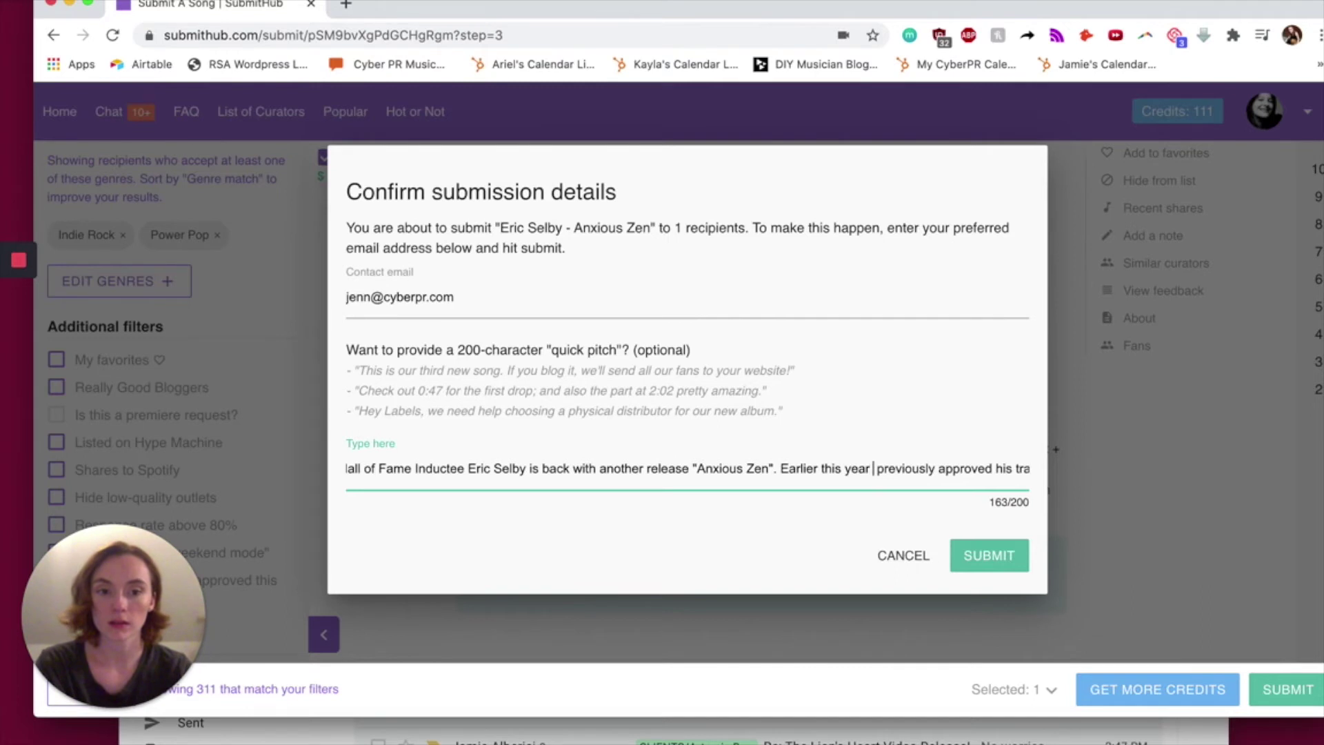
double_click(840, 468)
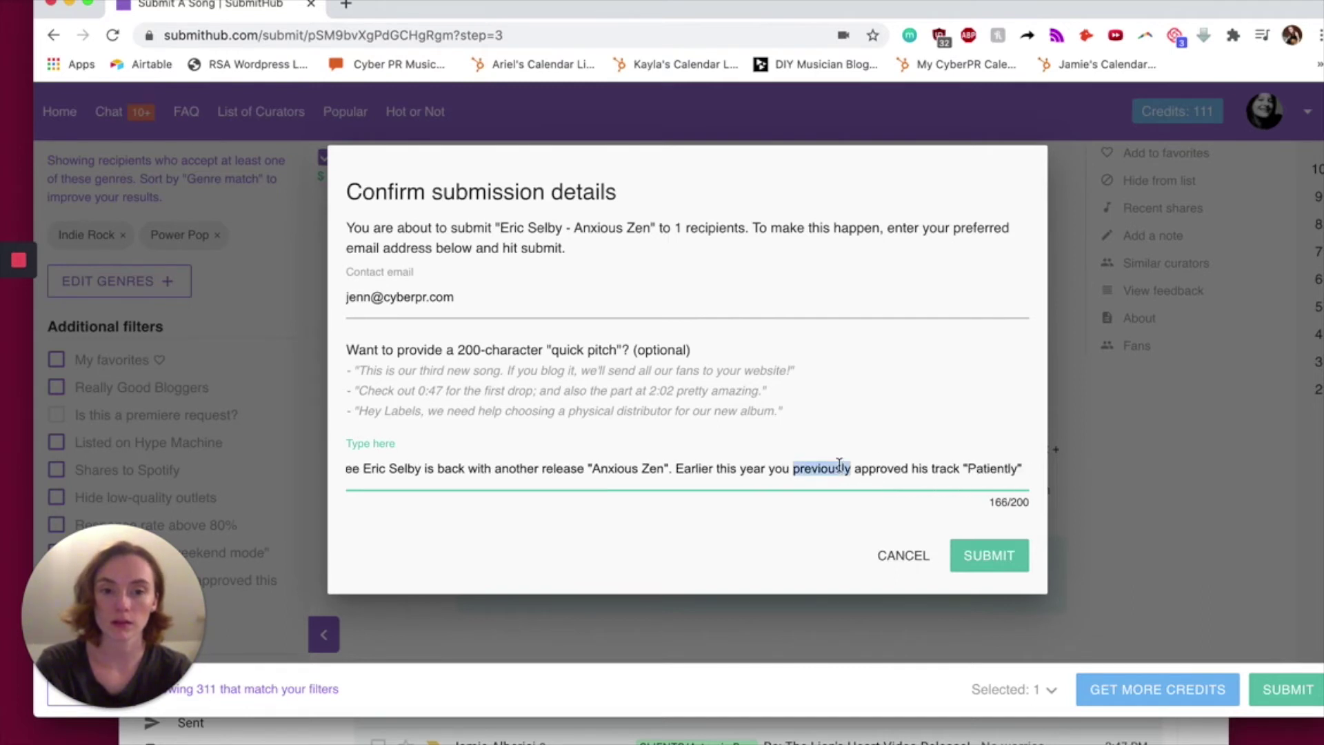
key(BackSpace)
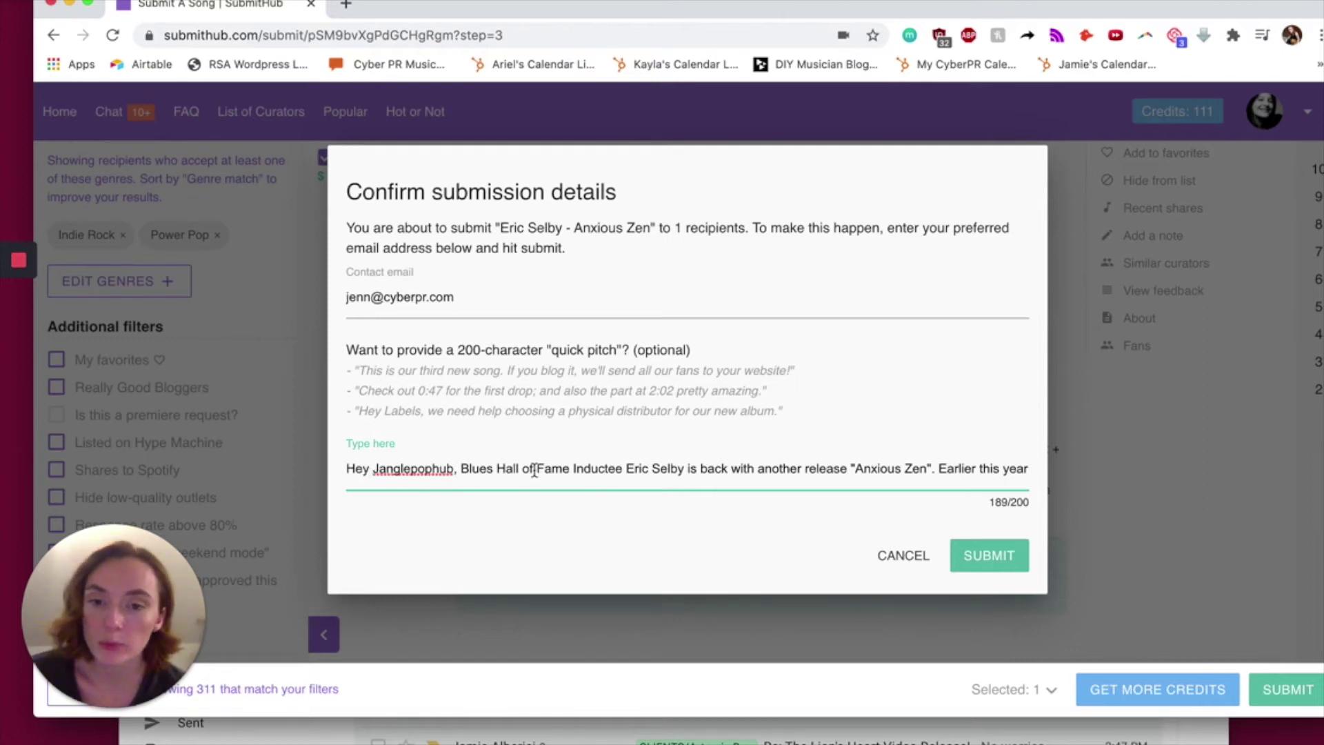
key(Right)
key(Right)
key(Right)
key(Right)
key(Right)
key(Right)
key(Right)
key(Right)
key(Right)
key(Right)
key(Right)
key(Right)
key(Right)
key(Right)
key(Right)
key(Right)
key(Right)
key(Right)
key(Right)
key(Right)
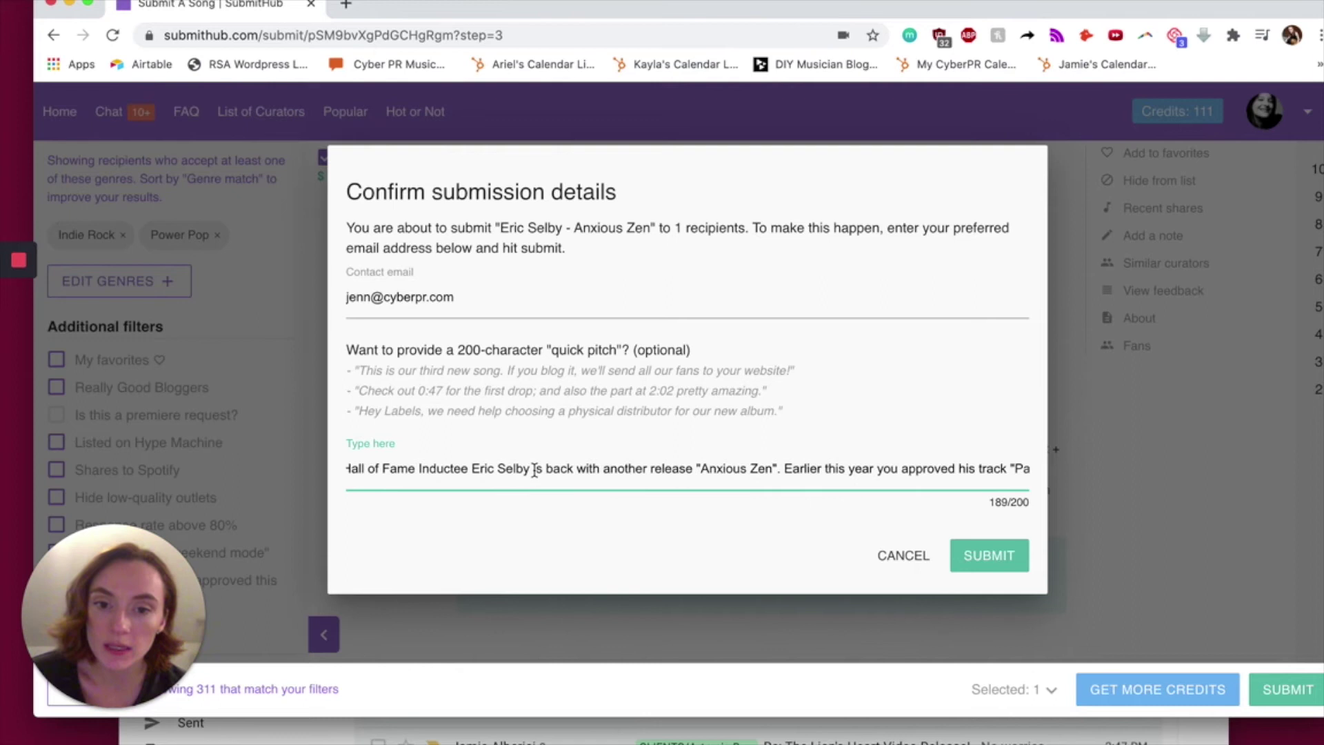
key(Right)
key(Right)
key(Right)
key(Right)
key(Right)
key(Right)
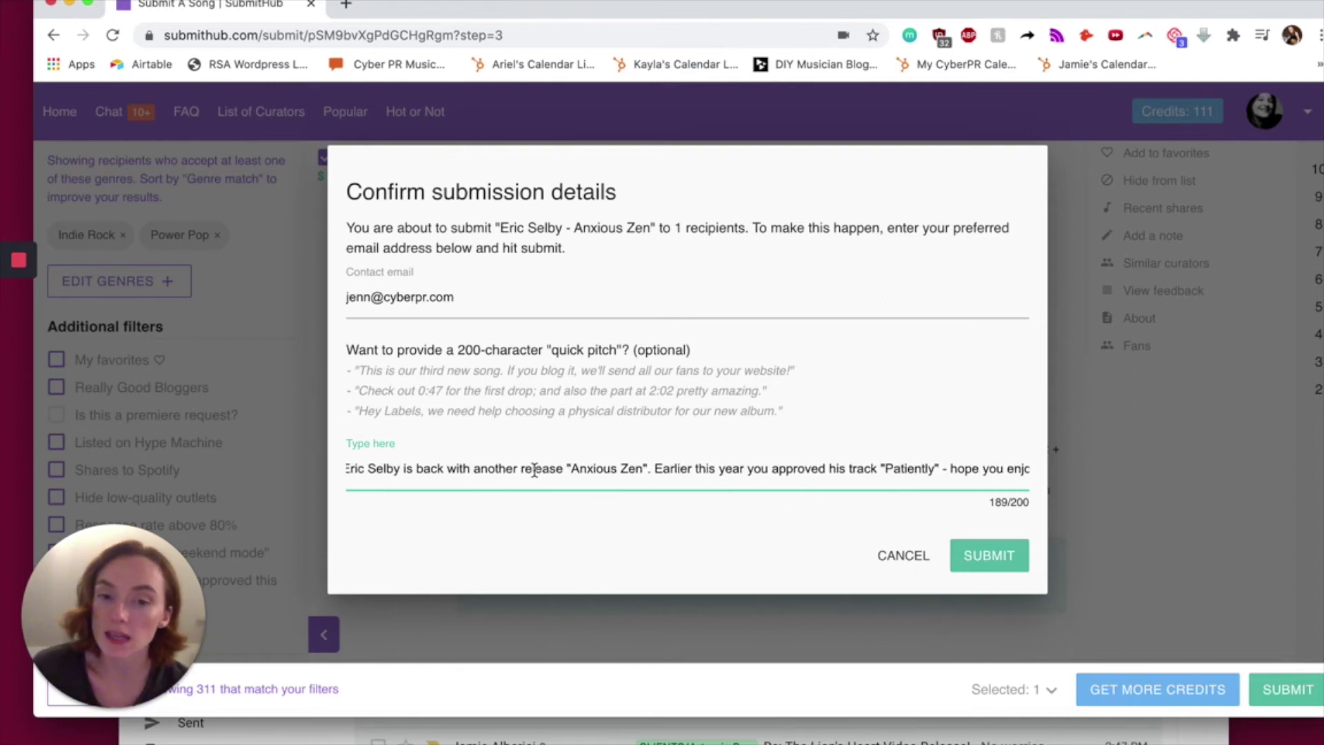
key(Right)
key(Right)
key(Right)
key(Right)
key(Right)
key(Right)
key(Right)
key(Right)
key(Right)
key(Right)
key(Right)
key(Right)
key(Right)
key(Right)
key(Right)
key(Right)
key(Right)
key(Right)
key(Right)
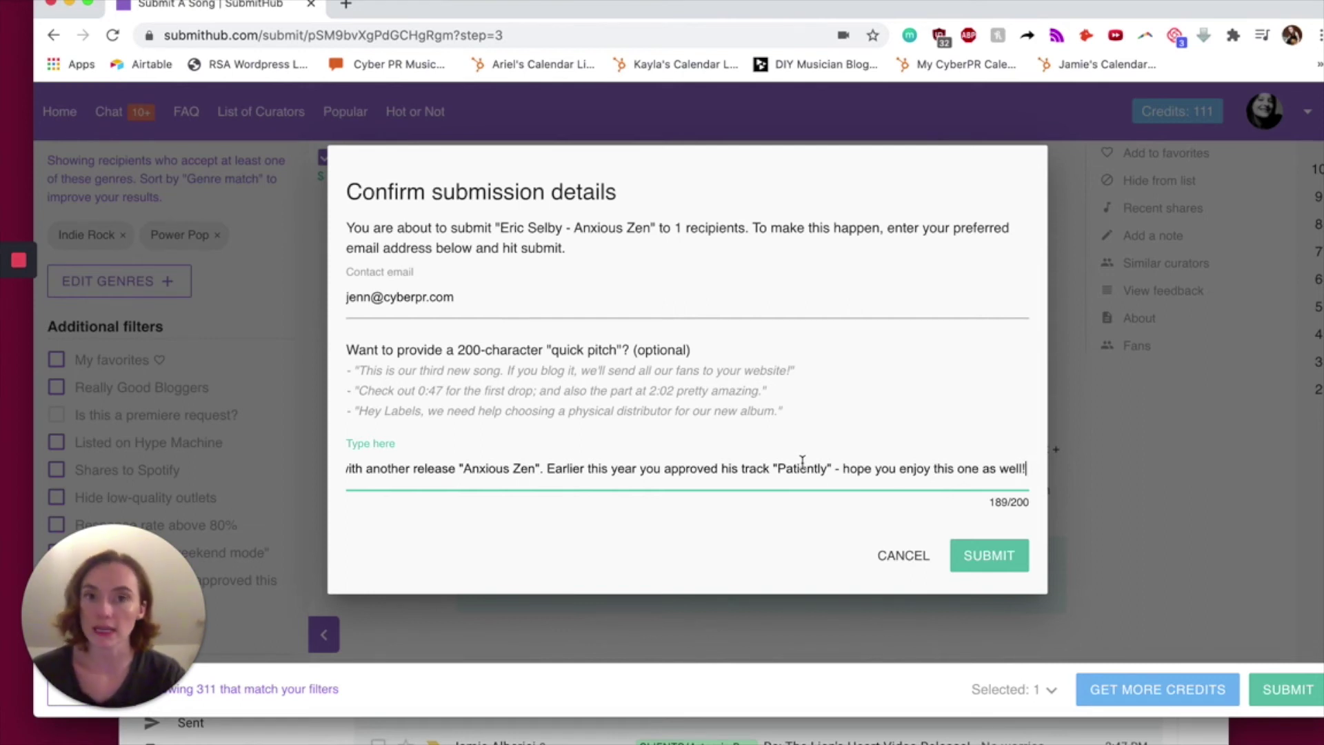
click(1004, 558)
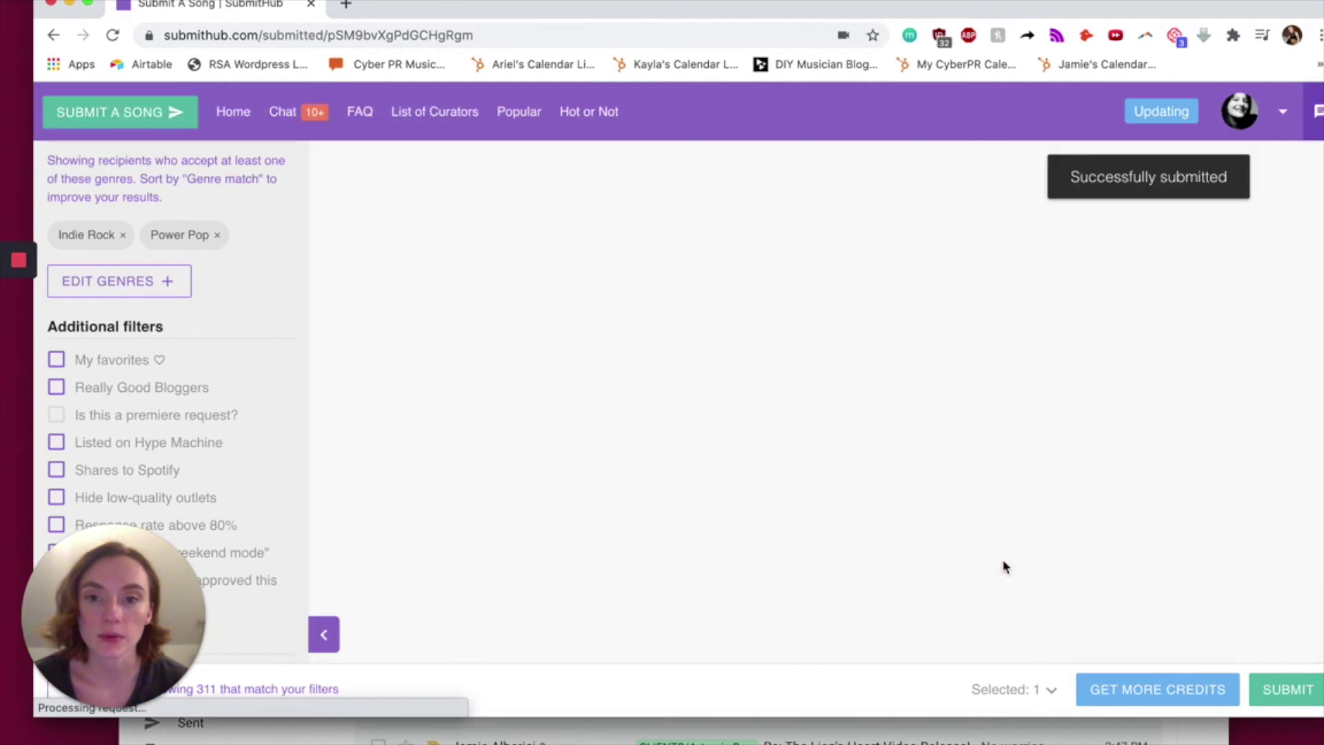
- Start another submission, returning to the 310-curator list headed by UNXIGNED
scroll(370, 521, down, 3)
click(371, 537)
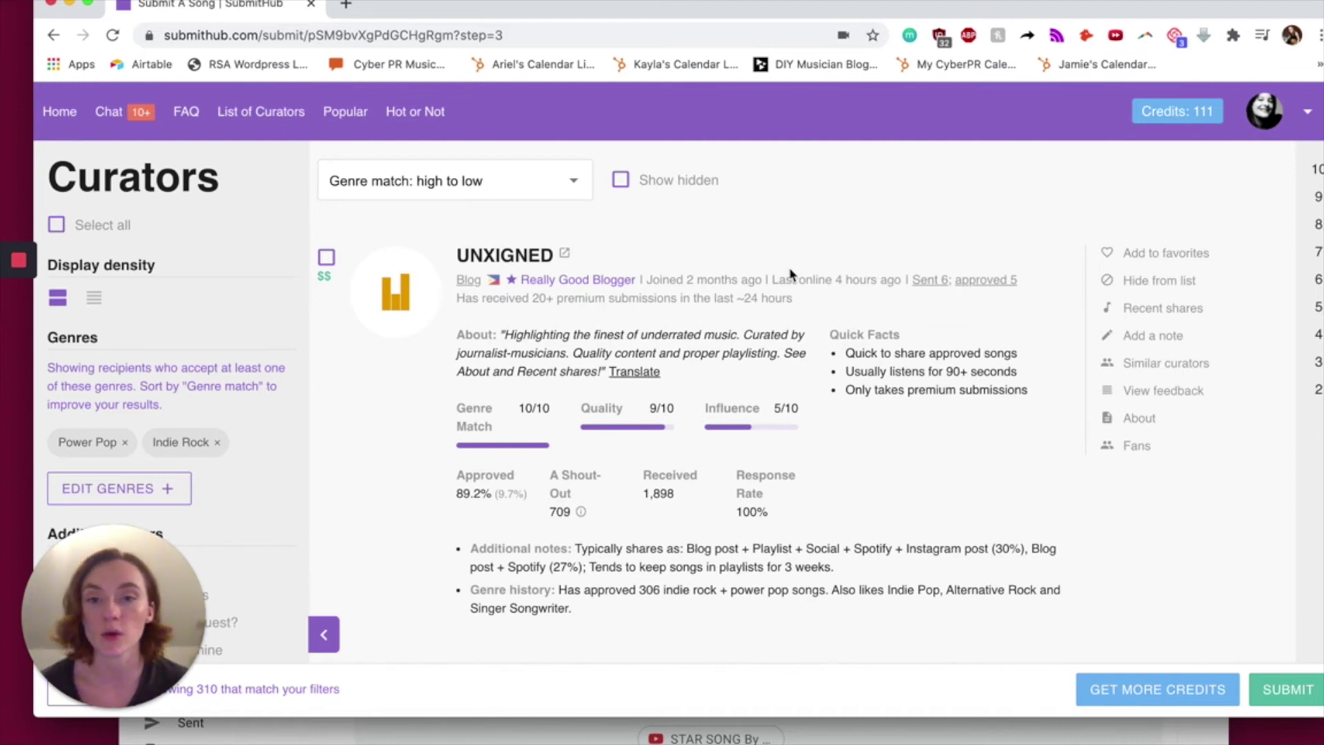
scroll(791, 274, down, 1)
drag(834, 531, 592, 533)
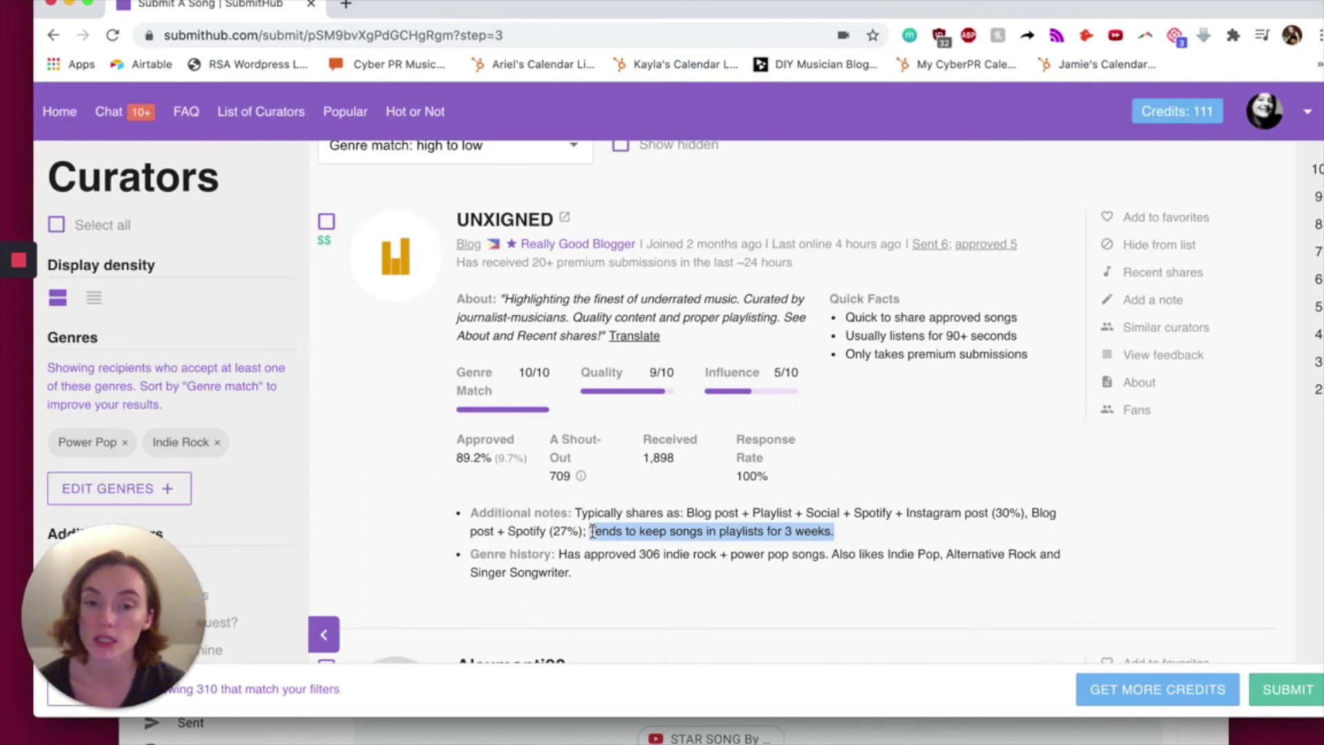
- Review UNXIGNED's card, highlighting its shout-out count of 709
scroll(591, 483, down, 4)
scroll(586, 414, up, 2)
scroll(585, 345, down, 2)
click(583, 305)
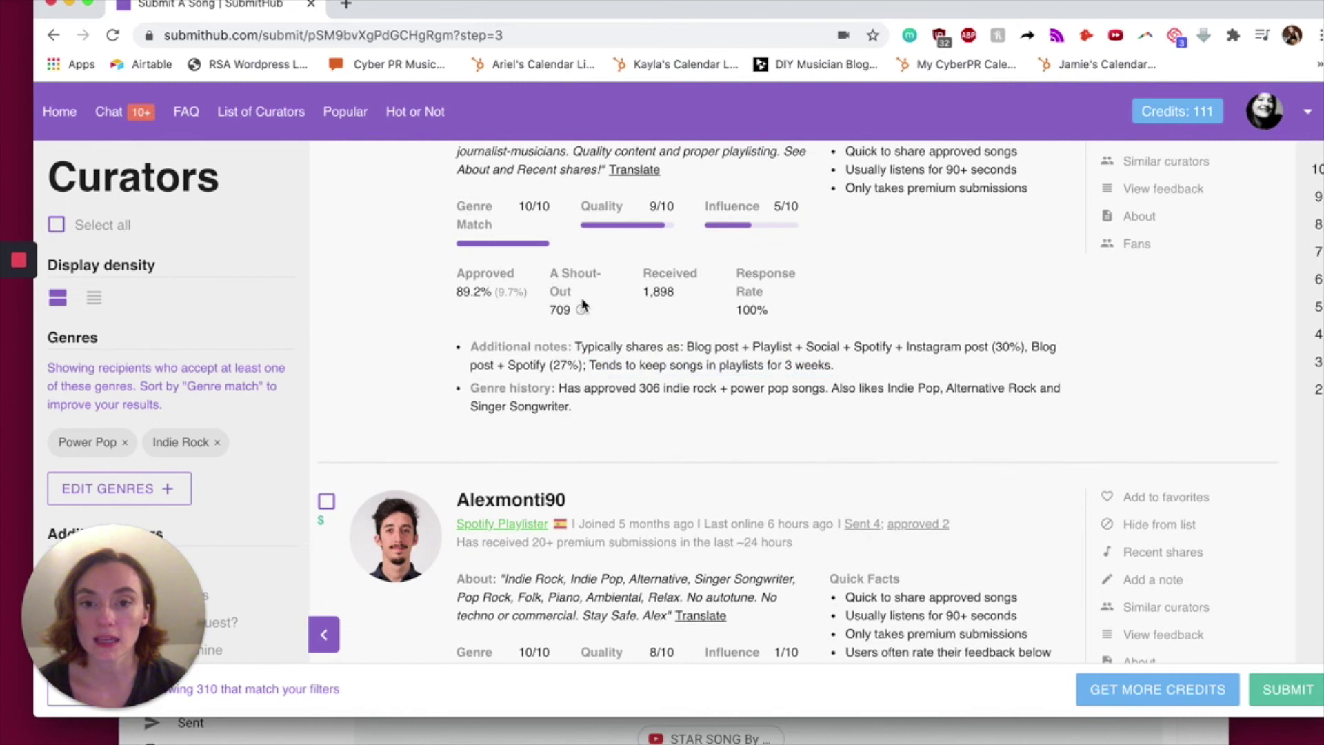
triple_click(583, 307)
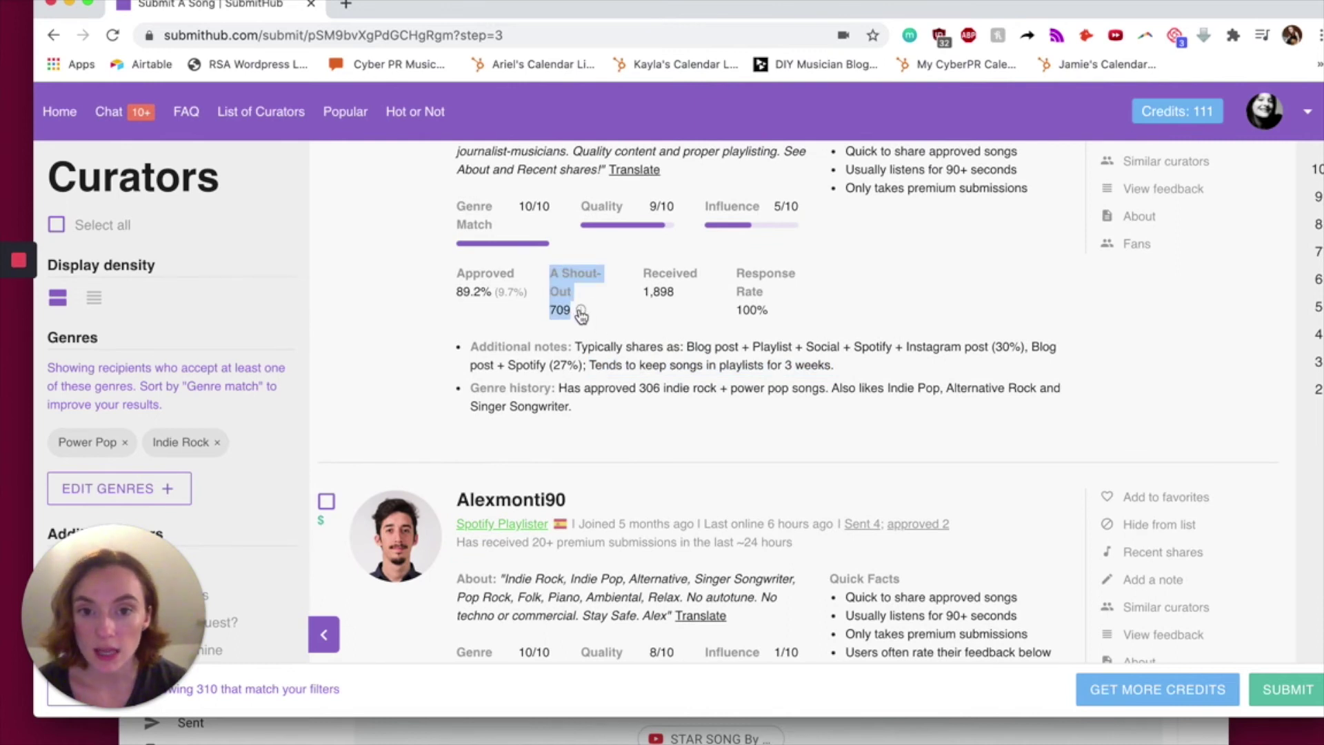
click(612, 330)
scroll(613, 330, up, 3)
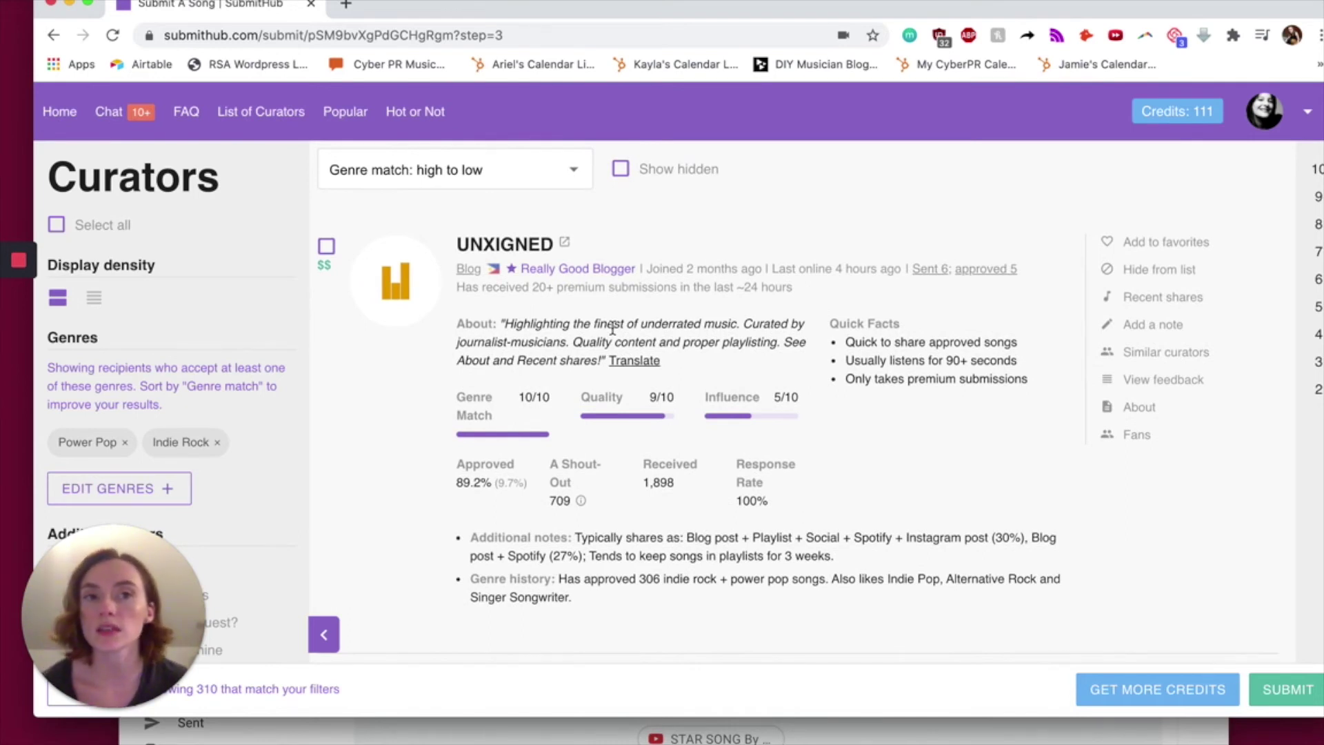
scroll(613, 330, down, 10)
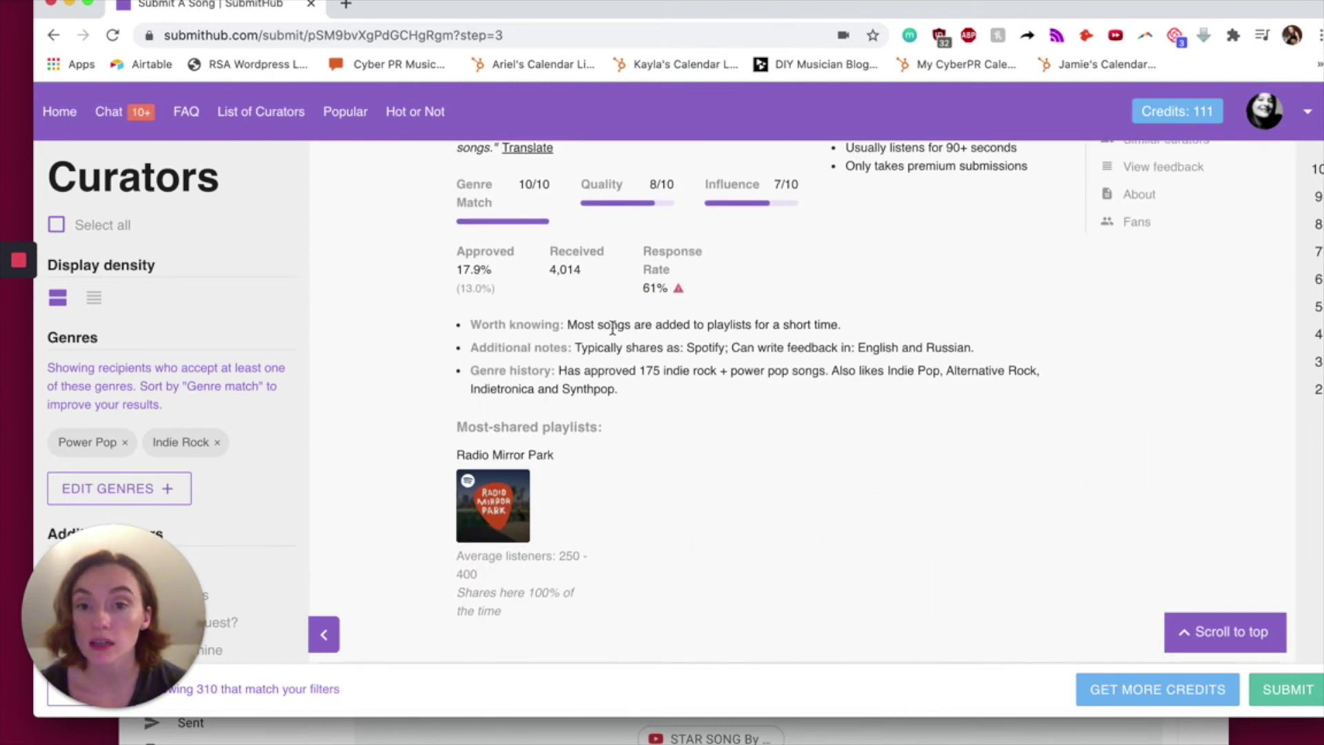
click(612, 329)
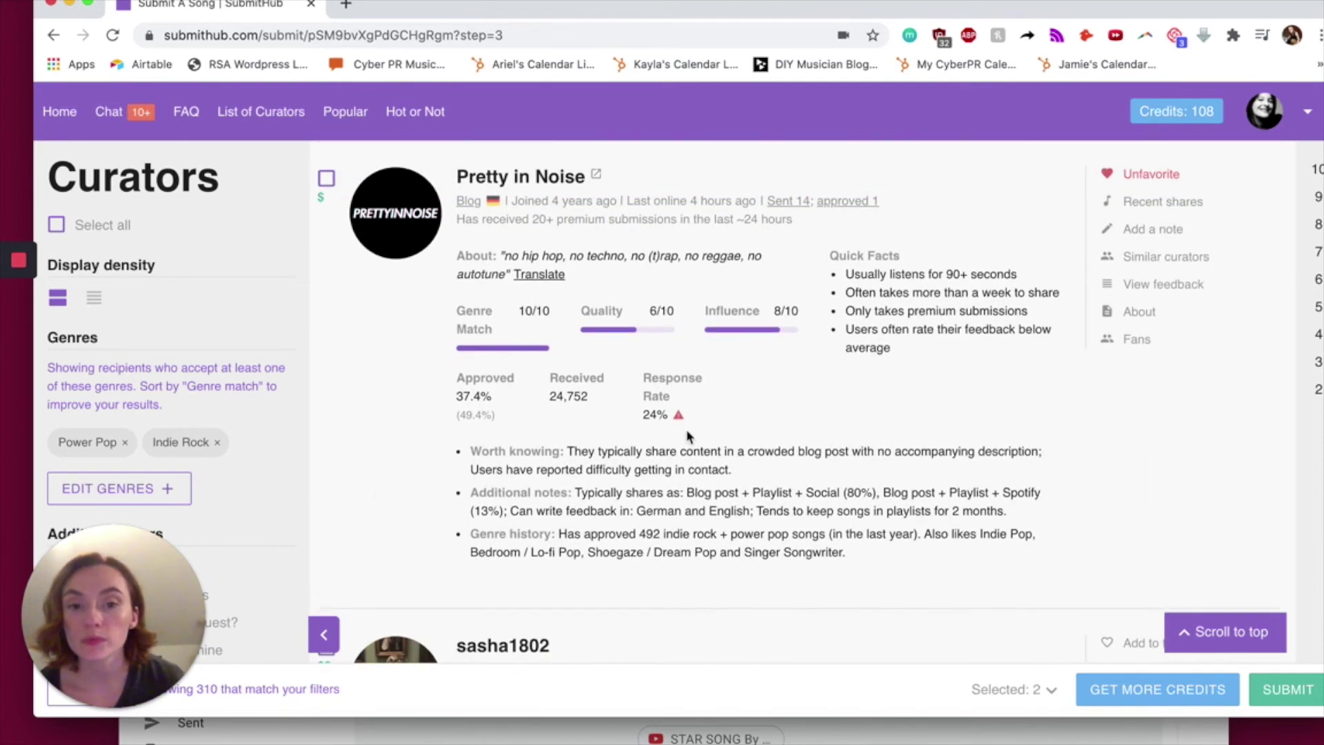
click(681, 418)
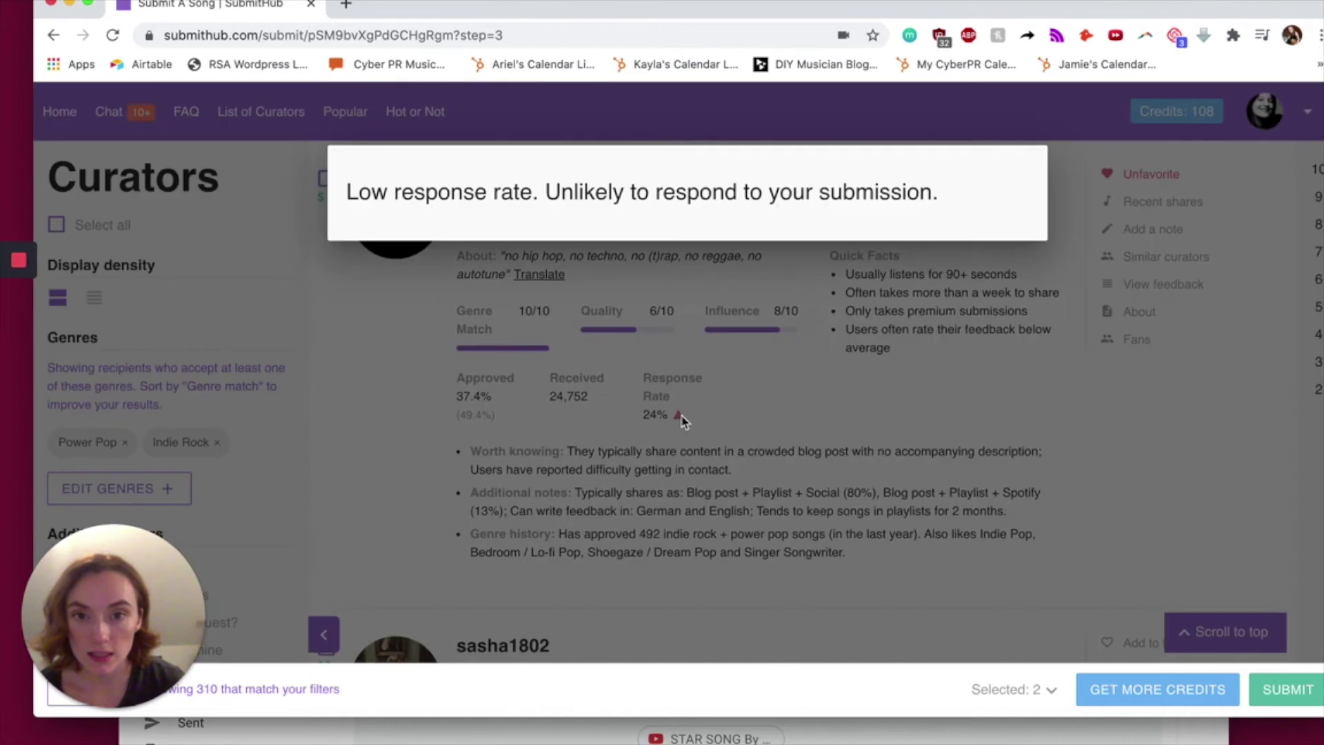
drag(432, 196, 871, 197)
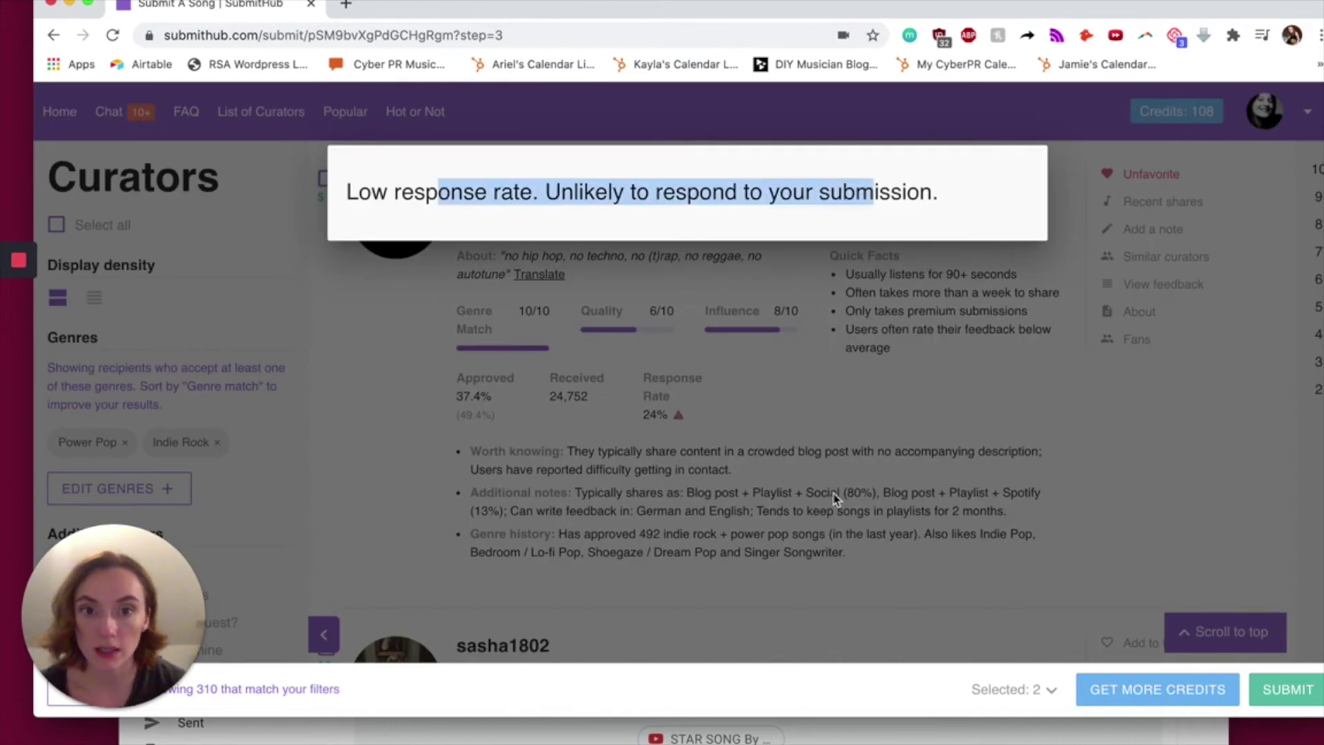
click(828, 433)
scroll(827, 433, up, 2)
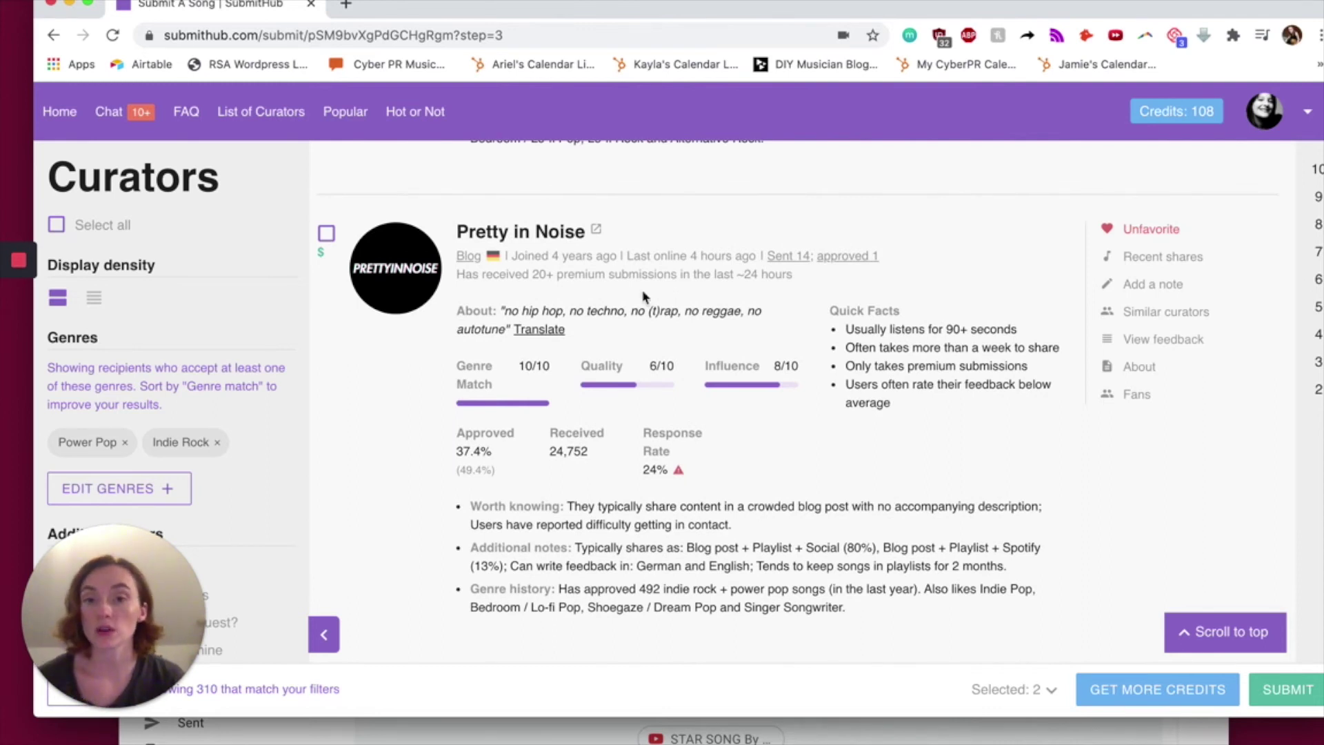
double_click(491, 453)
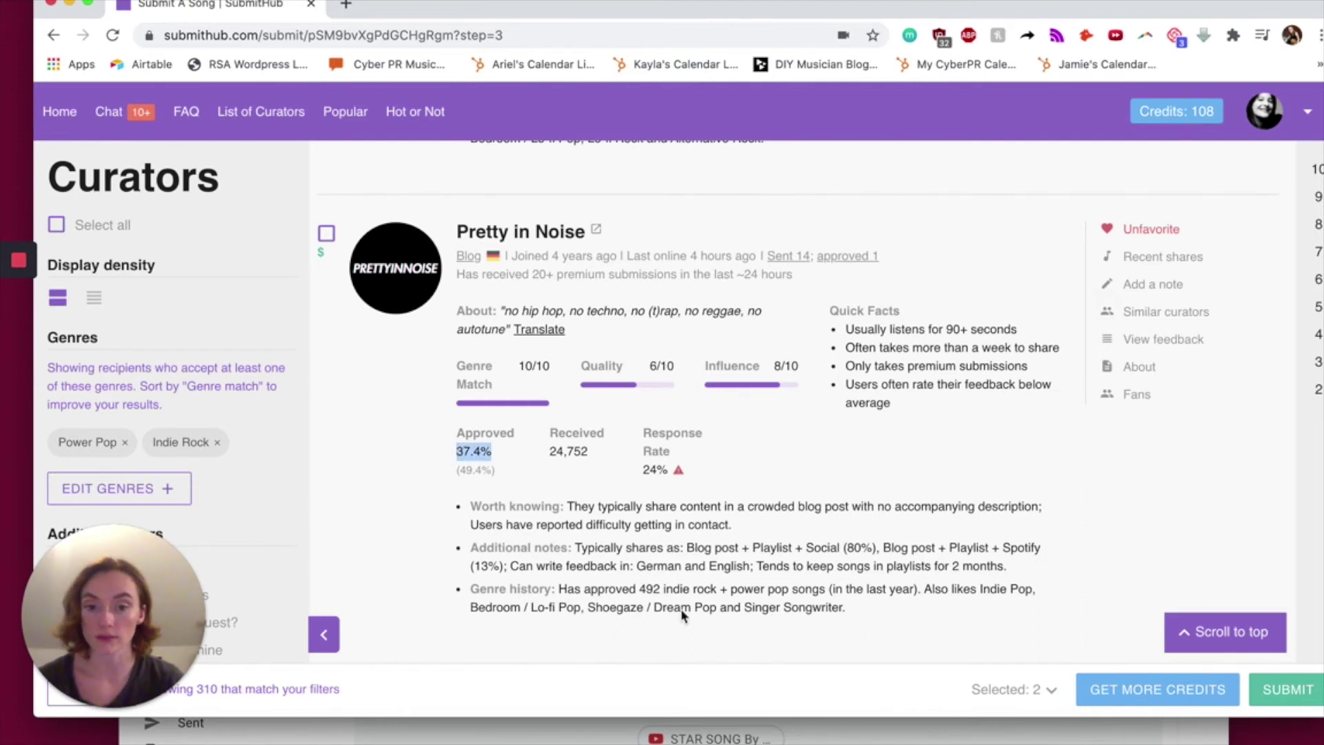
drag(640, 590, 893, 583)
mouse_move(748, 528)
mouse_down()
mouse_move(631, 512)
mouse_move(745, 532)
mouse_up()
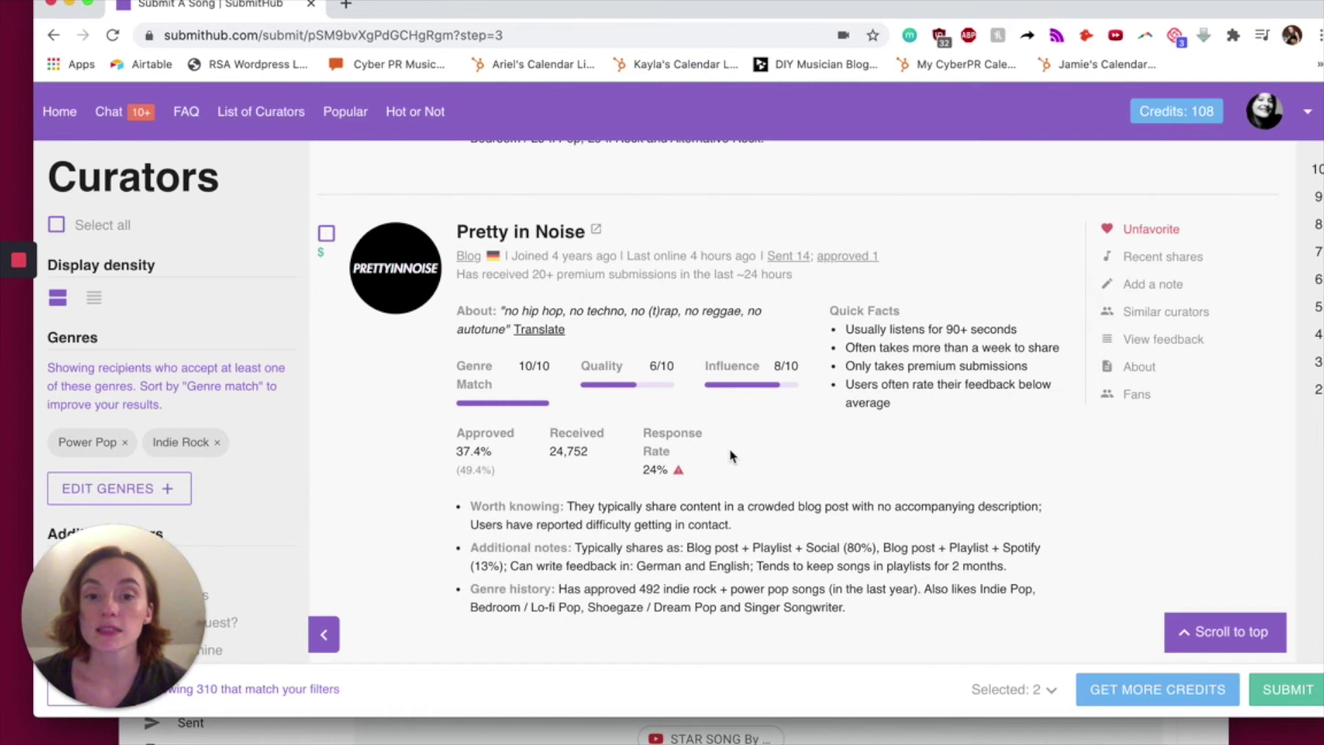
drag(676, 458, 457, 431)
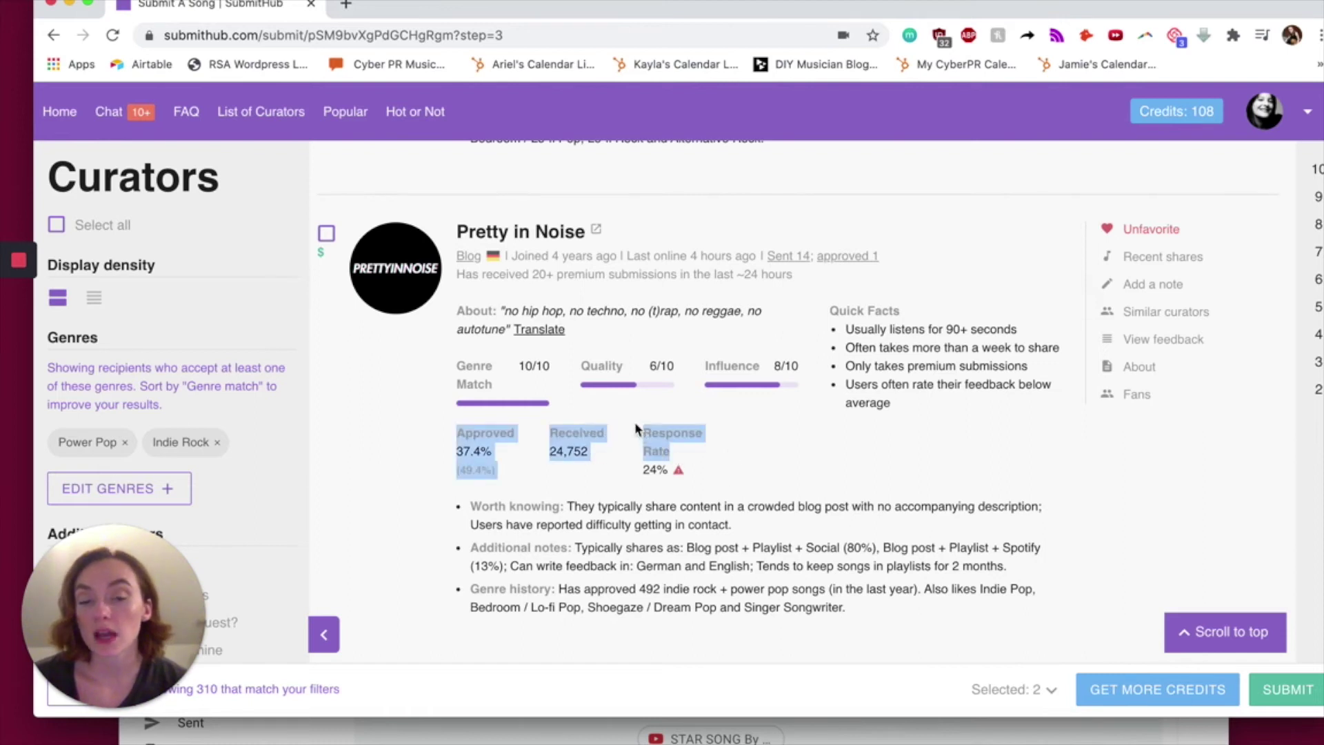
click(442, 414)
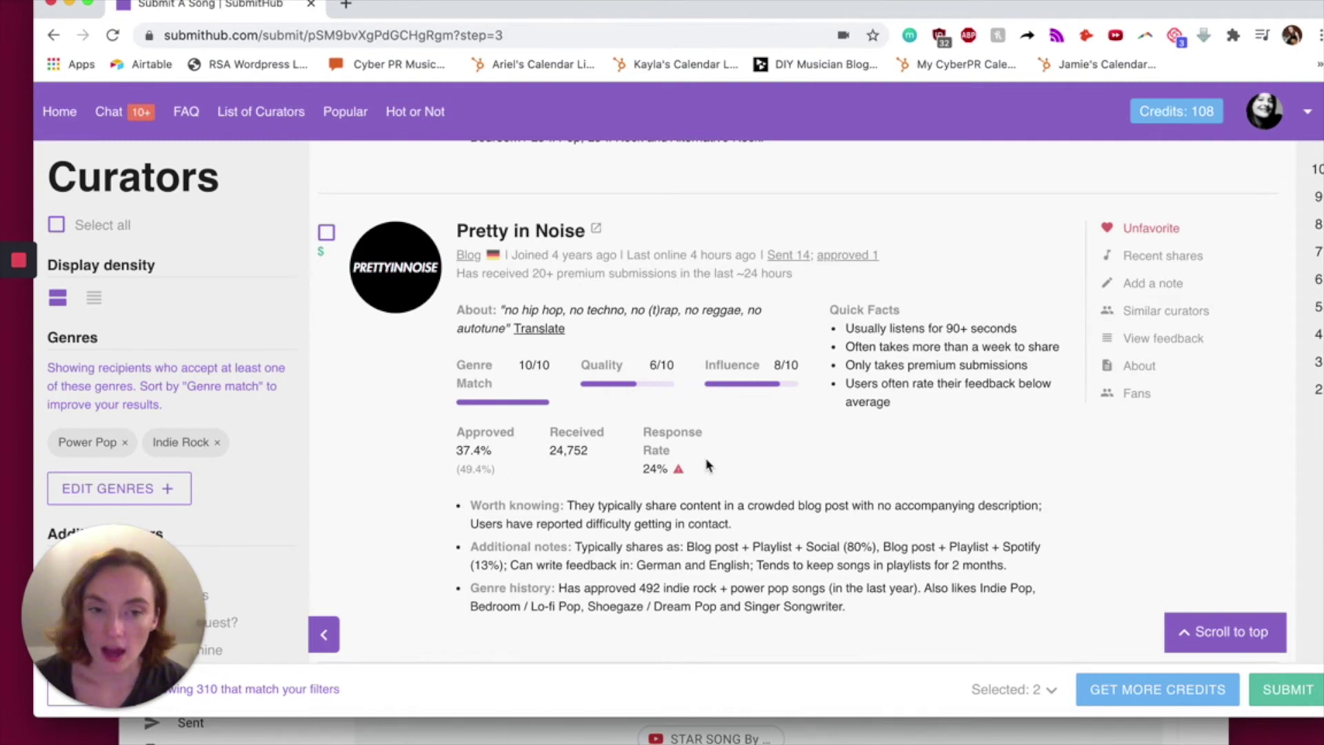
click(596, 229)
scroll(556, 483, down, 10)
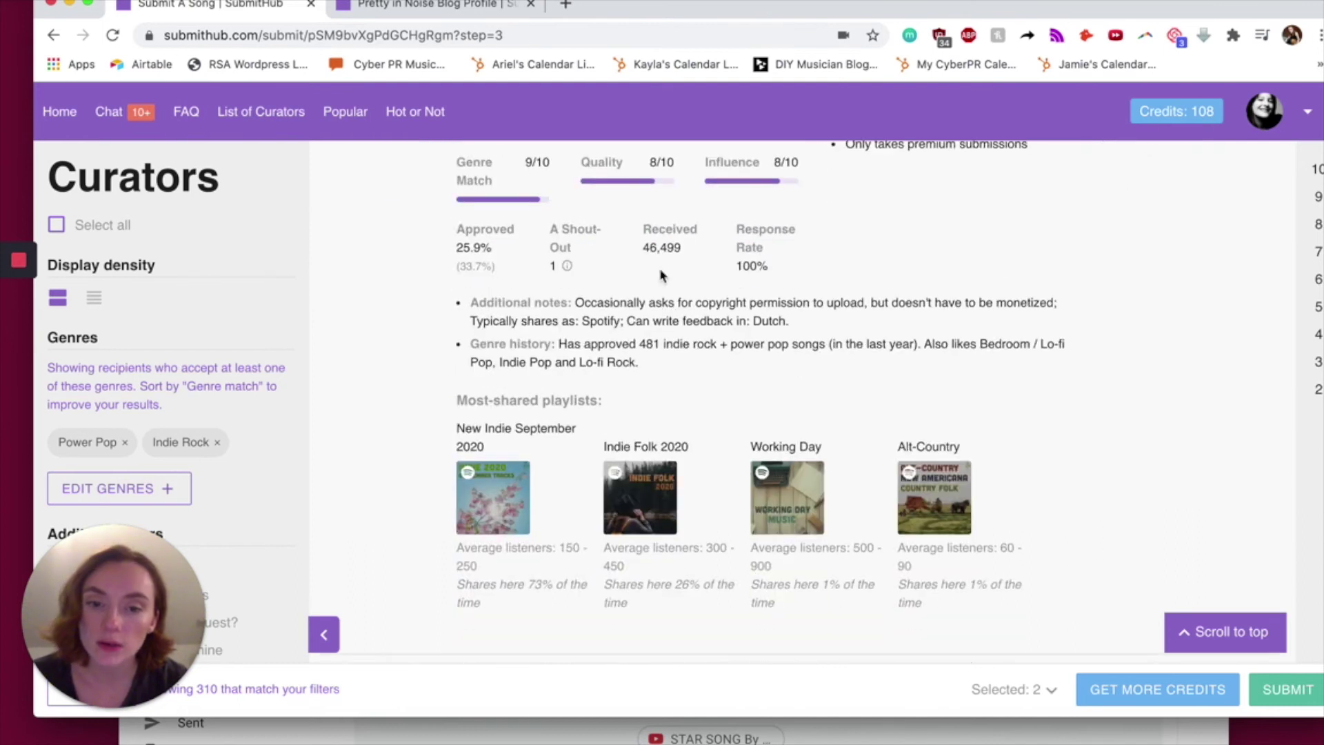
drag(445, 405, 604, 404)
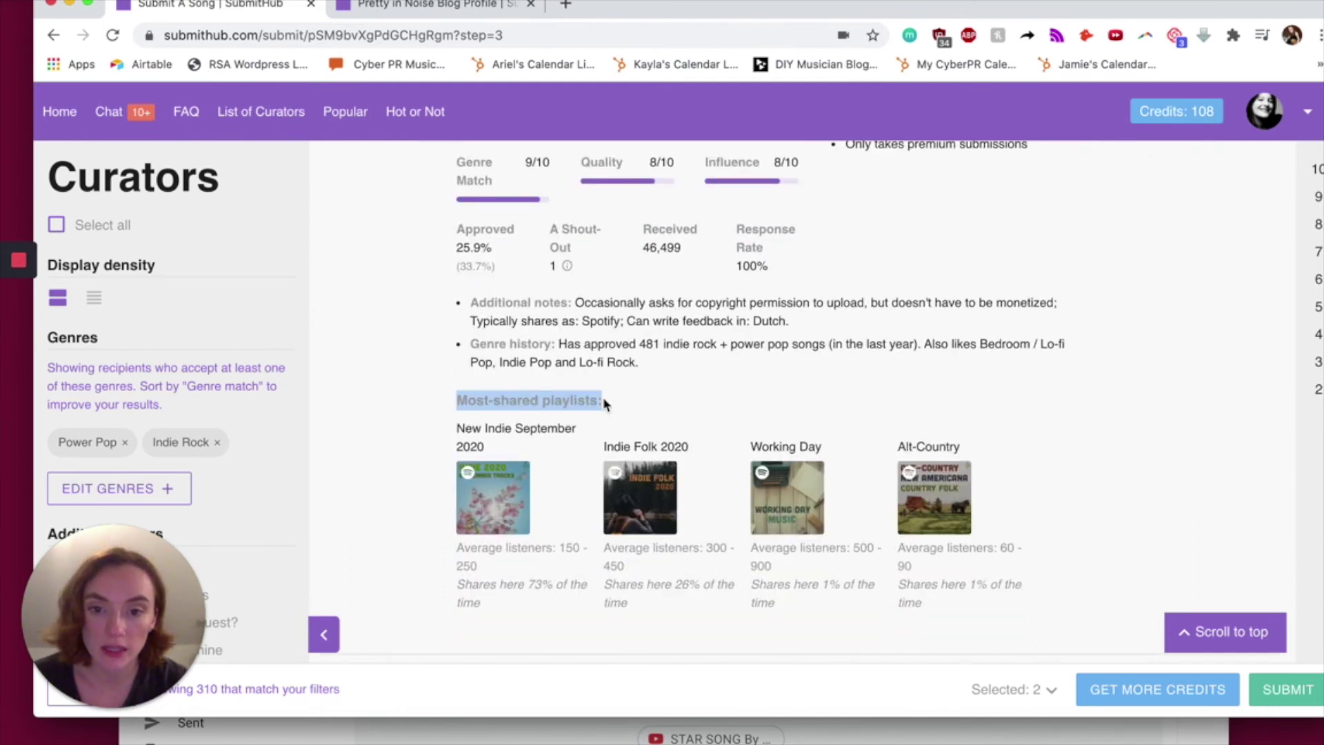
scroll(543, 400, down, 1)
click(543, 395)
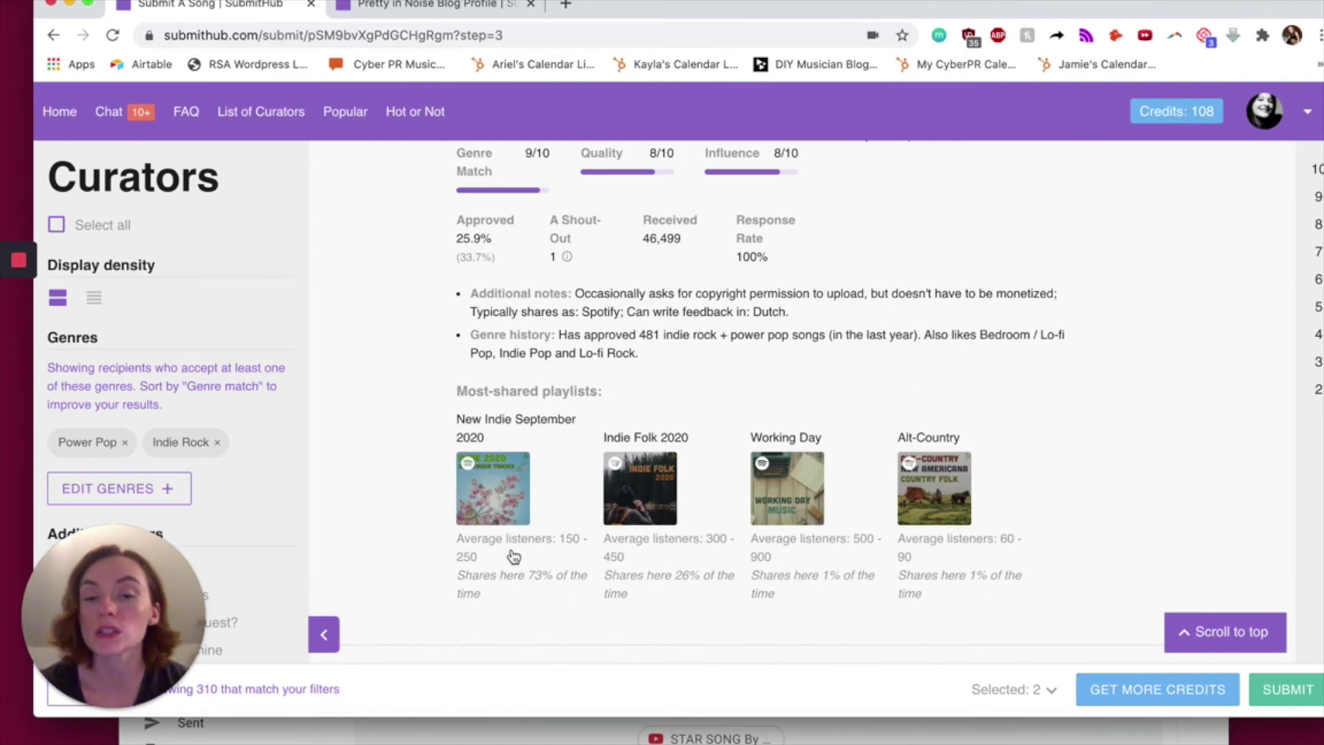
- Open the curator's playlist stats overview showing monthly listeners and combined followers
click(469, 559)
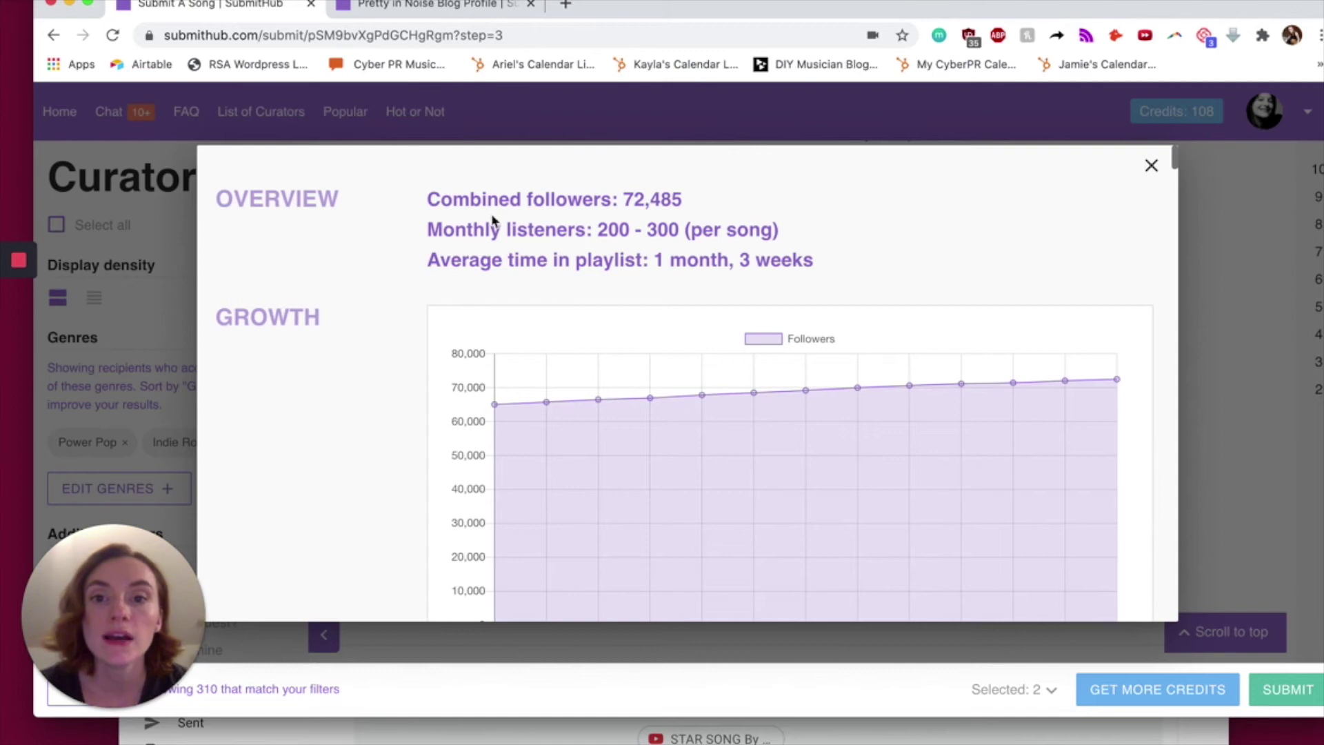
drag(779, 229, 435, 216)
click(435, 216)
scroll(435, 217, down, 1)
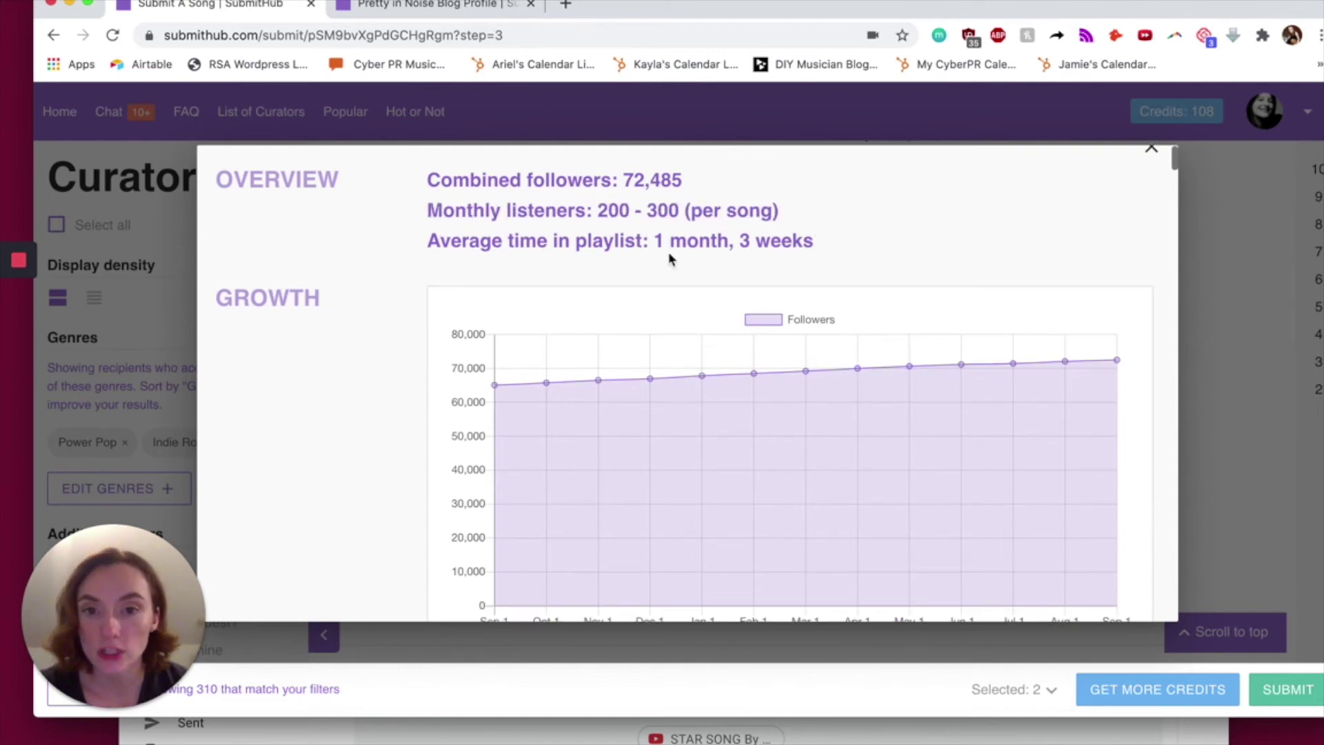
drag(826, 246, 498, 234)
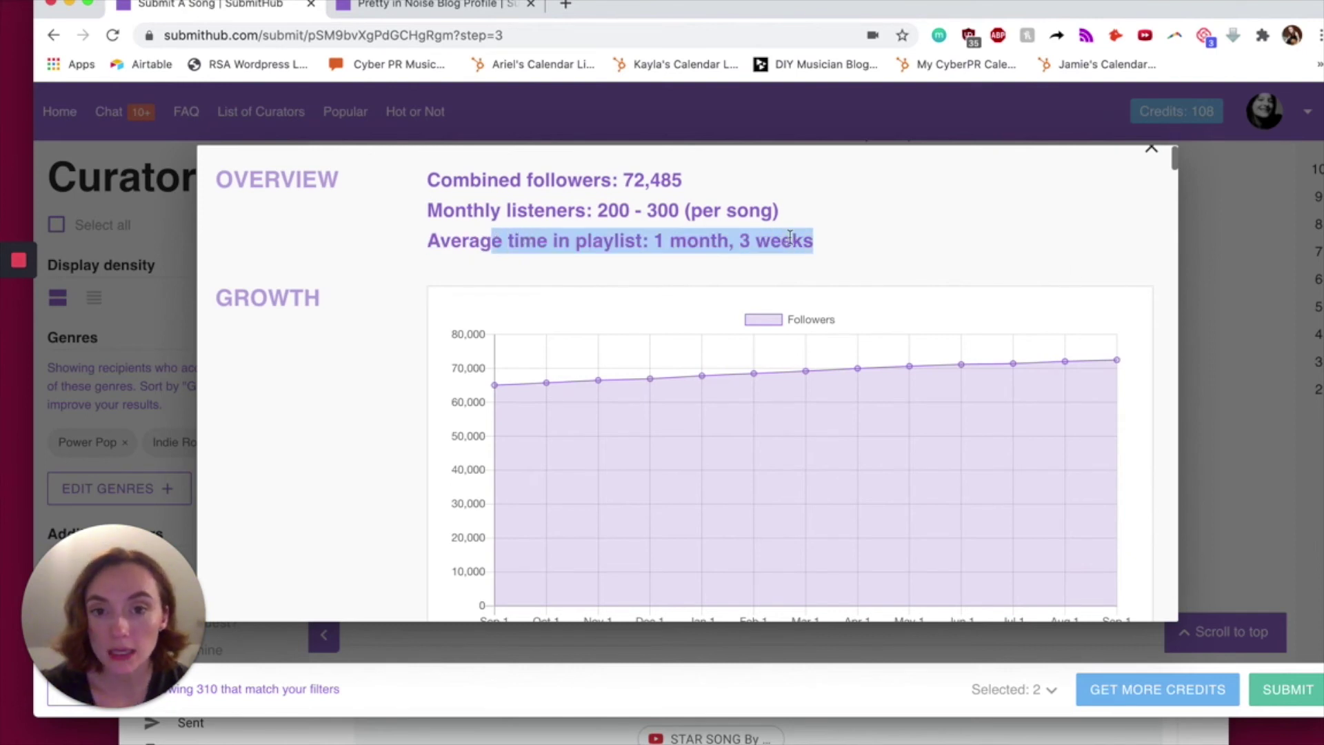
- Review the Growth chart and Playlists list, then open New Indie September 2020 on Spotify
scroll(768, 393, down, 5)
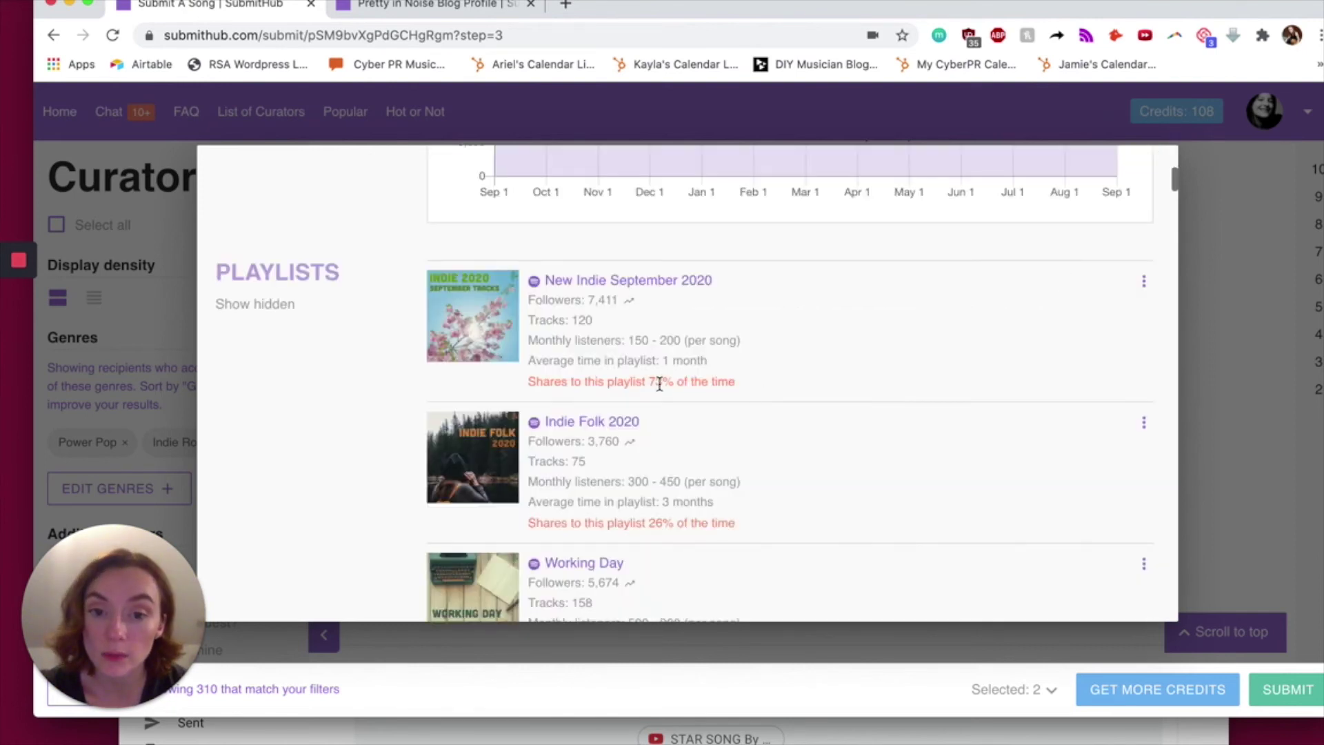
scroll(656, 535, down, 6)
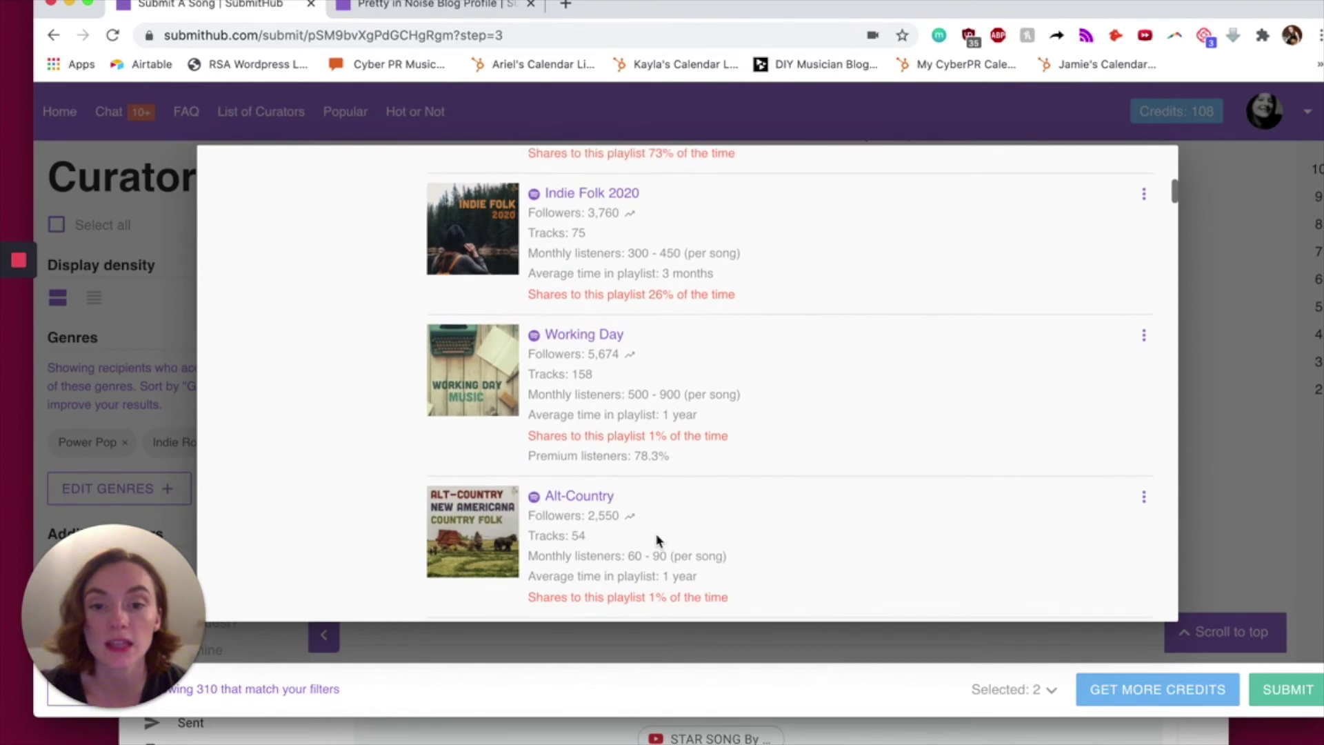
scroll(650, 448, down, 10)
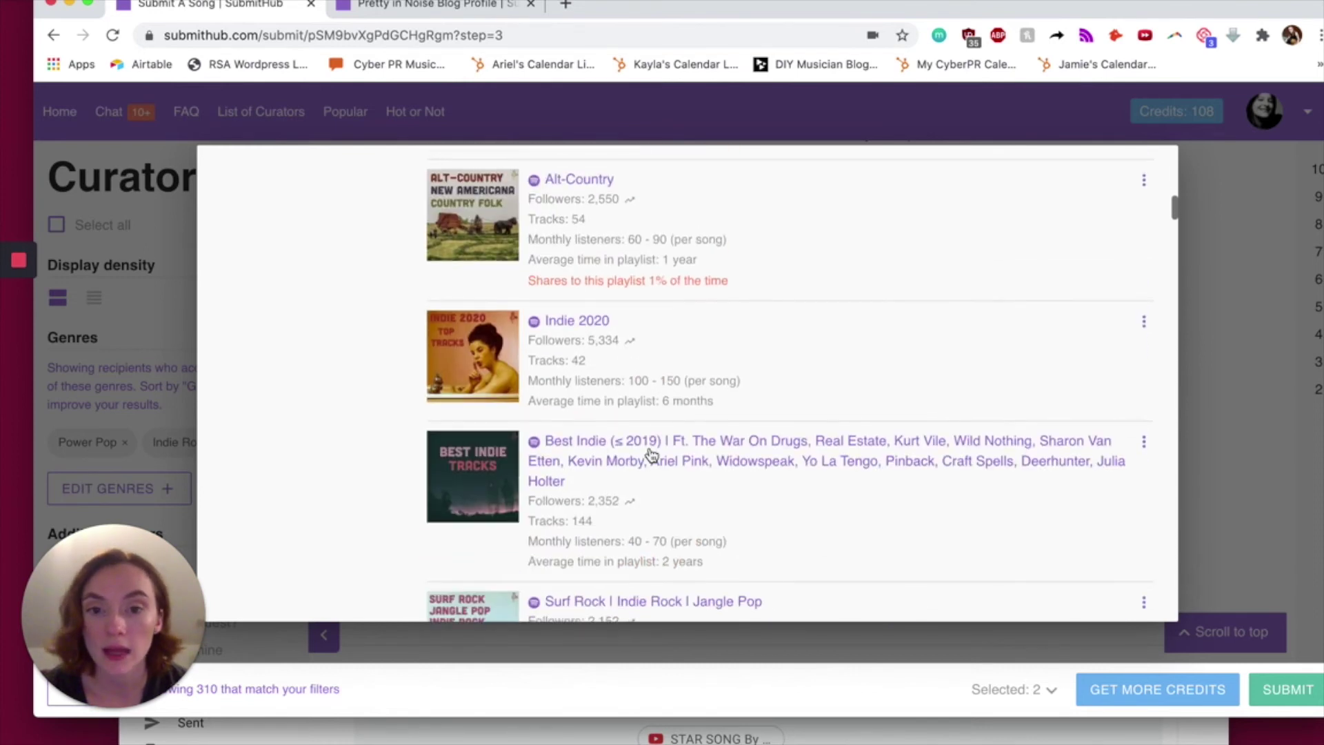
scroll(650, 452, down, 3)
scroll(650, 452, up, 20)
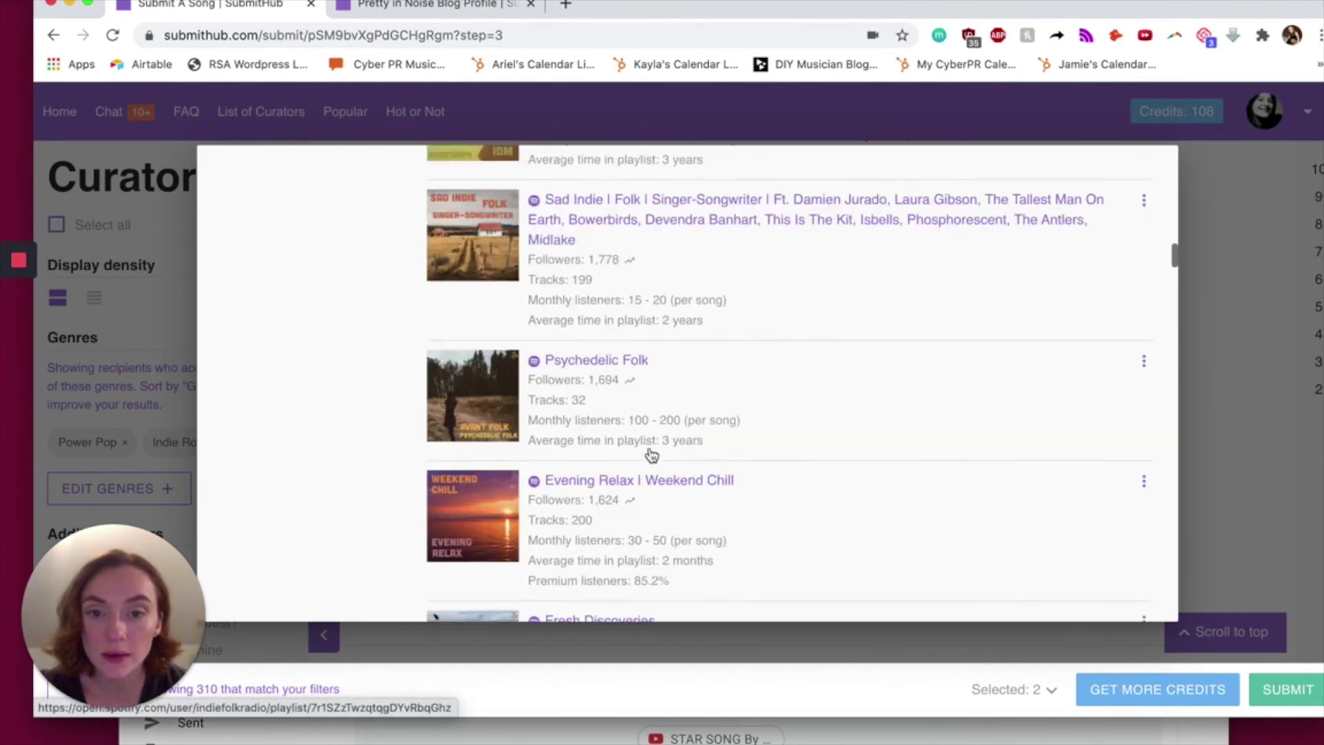
scroll(652, 453, down, 4)
scroll(650, 453, up, 1)
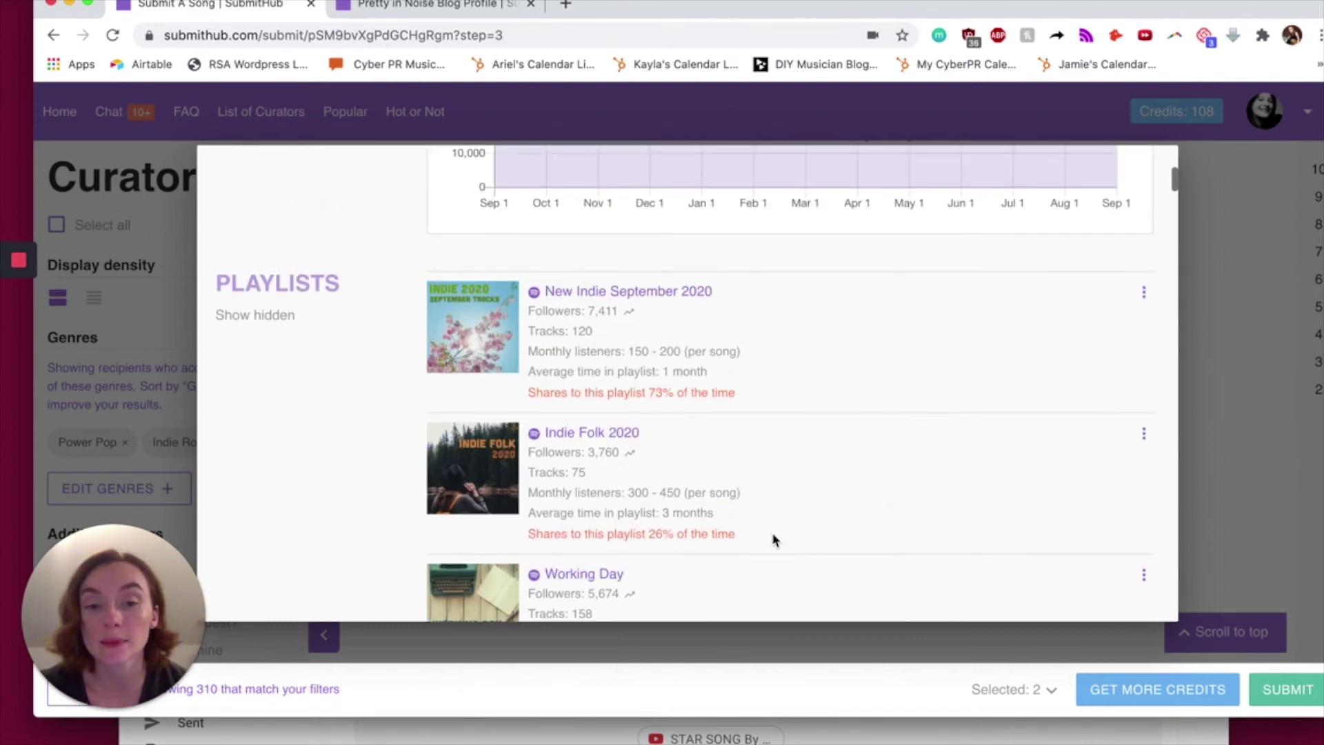
mouse_move(745, 537)
mouse_down()
mouse_move(512, 477)
mouse_move(393, 329)
mouse_move(419, 284)
mouse_move(429, 274)
mouse_move(668, 494)
mouse_move(767, 532)
mouse_up()
click(592, 433)
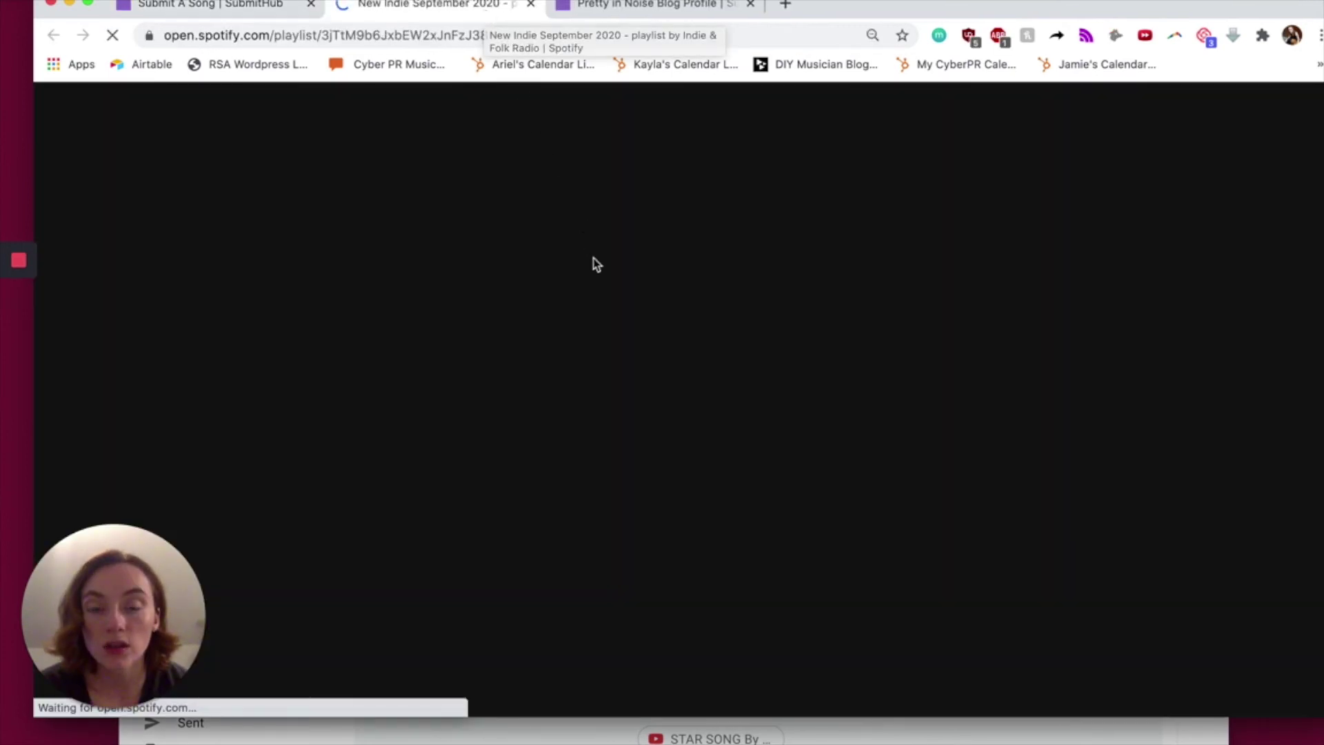
- Look through the New Indie September 2020 track list on Spotify, then return to SubmitHub
scroll(640, 320, down, 2)
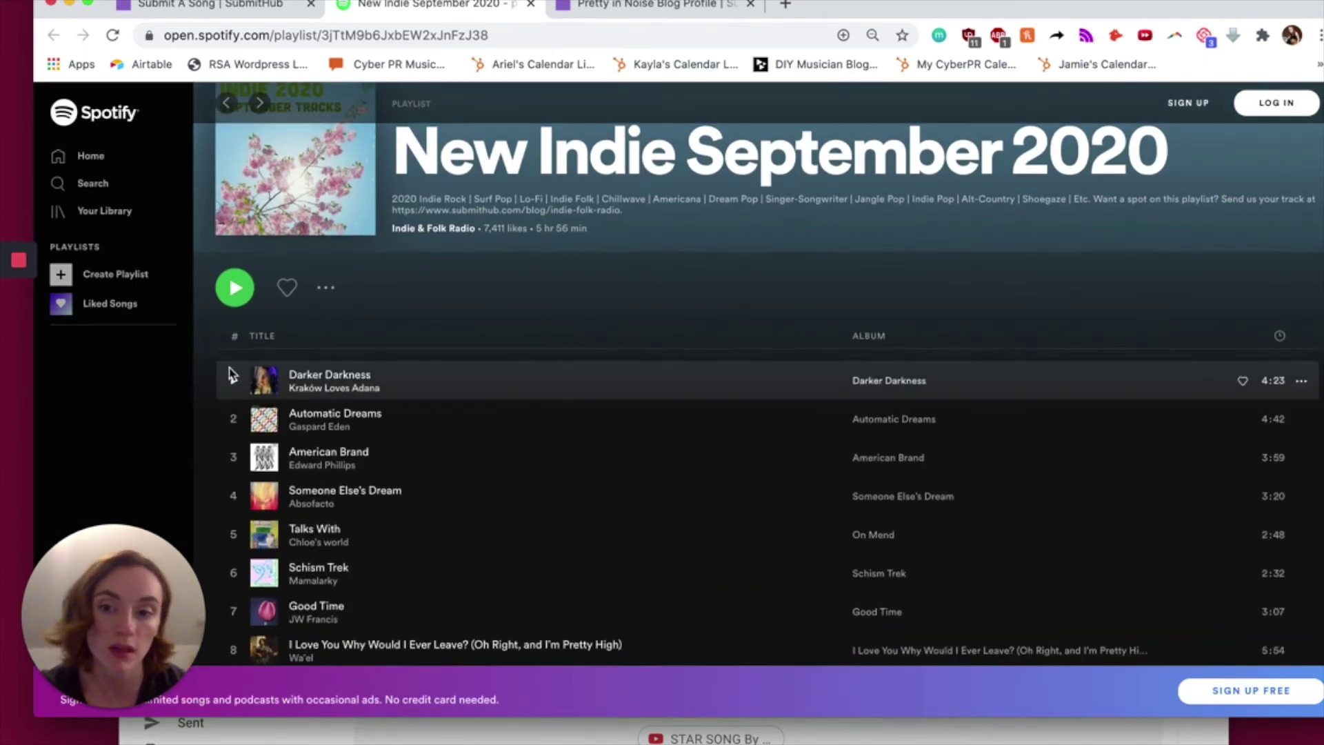
scroll(752, 205, up, 2)
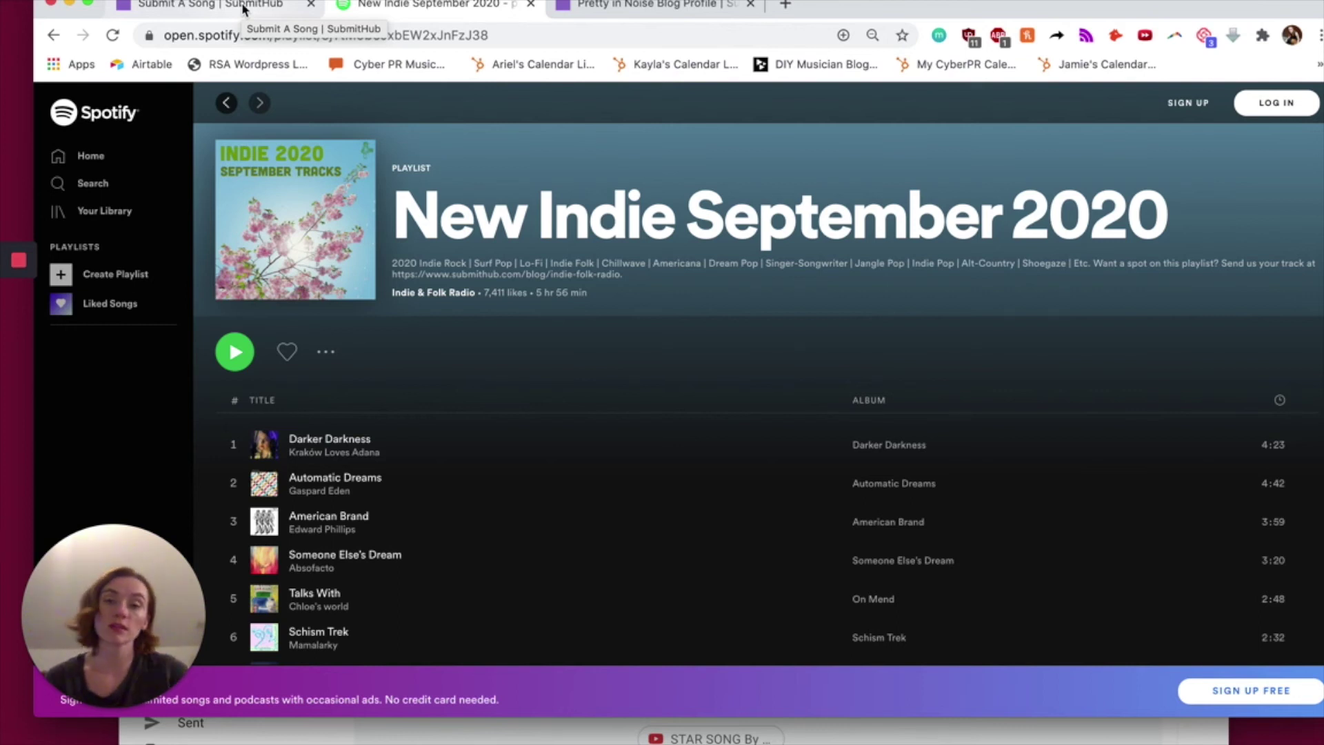
click(243, 8)
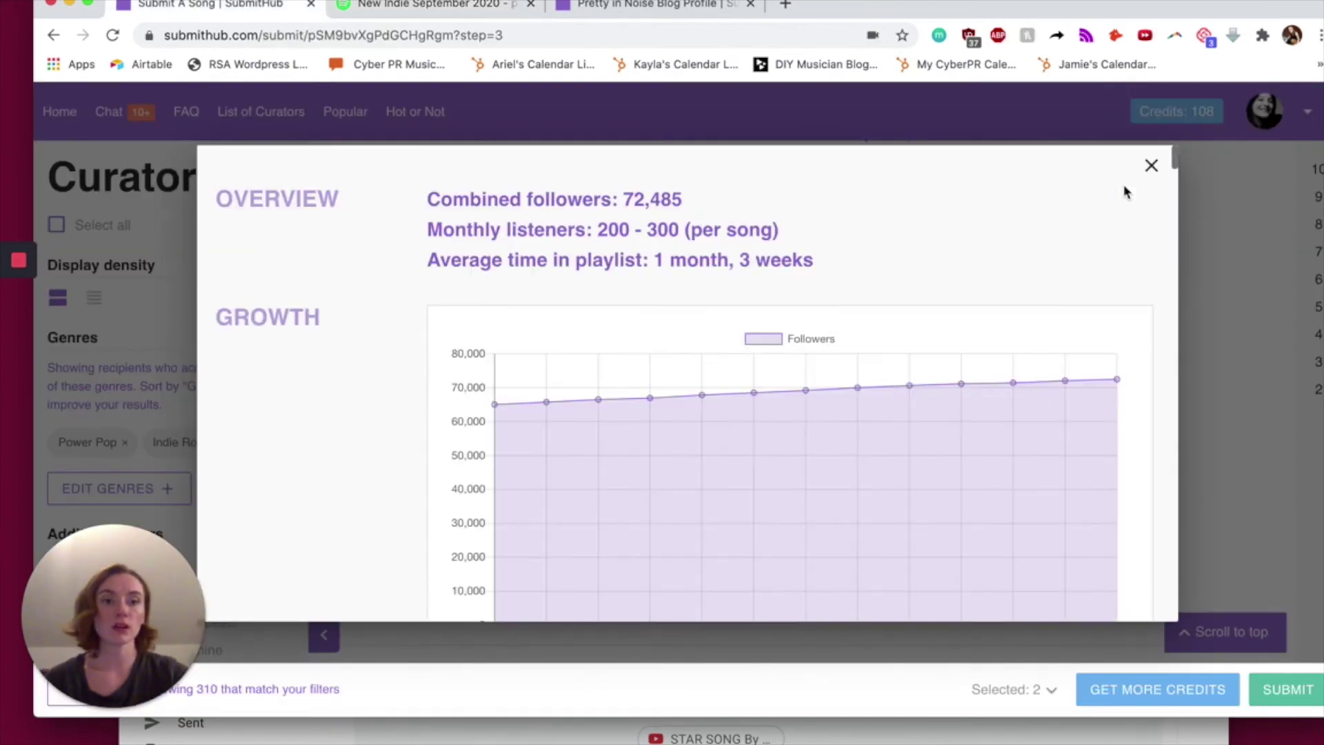
- Close the playlist stats overview, scroll the curator list, and go to the Hot or Not page
click(1151, 169)
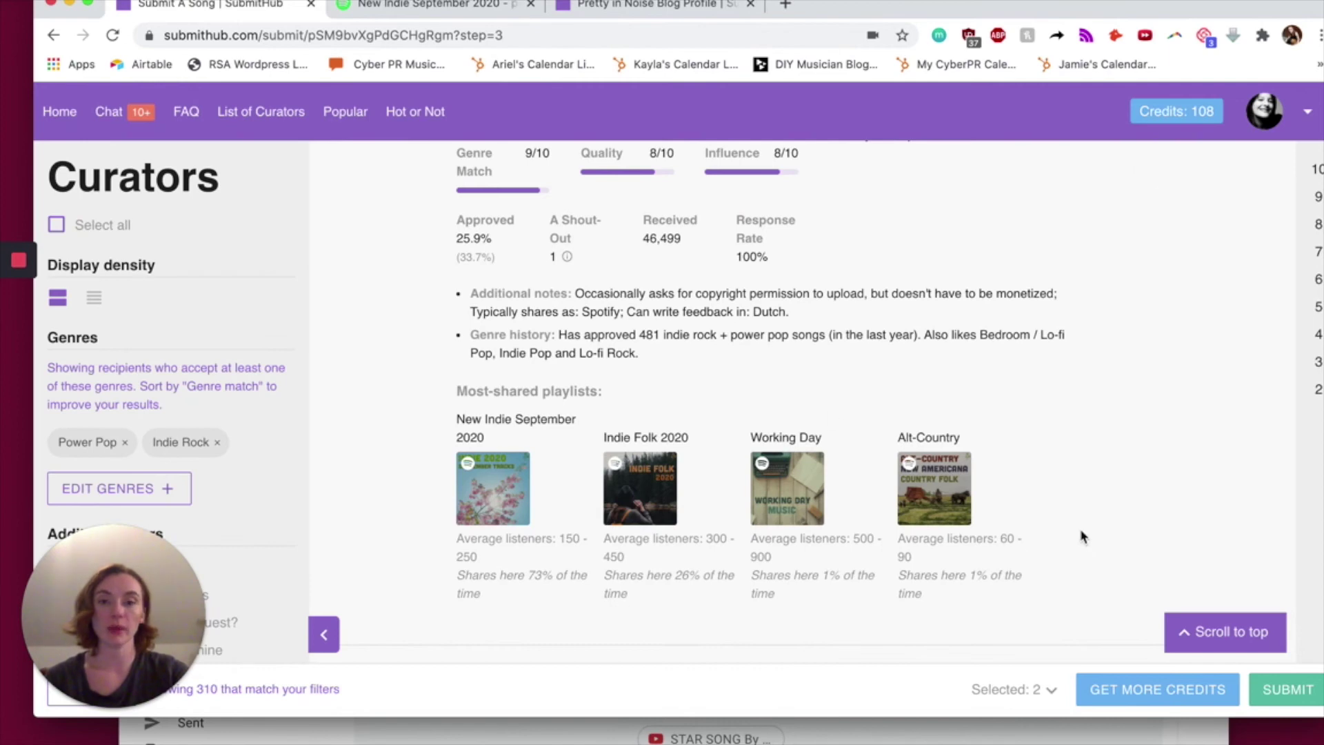
scroll(1083, 537, down, 6)
scroll(1081, 536, up, 15)
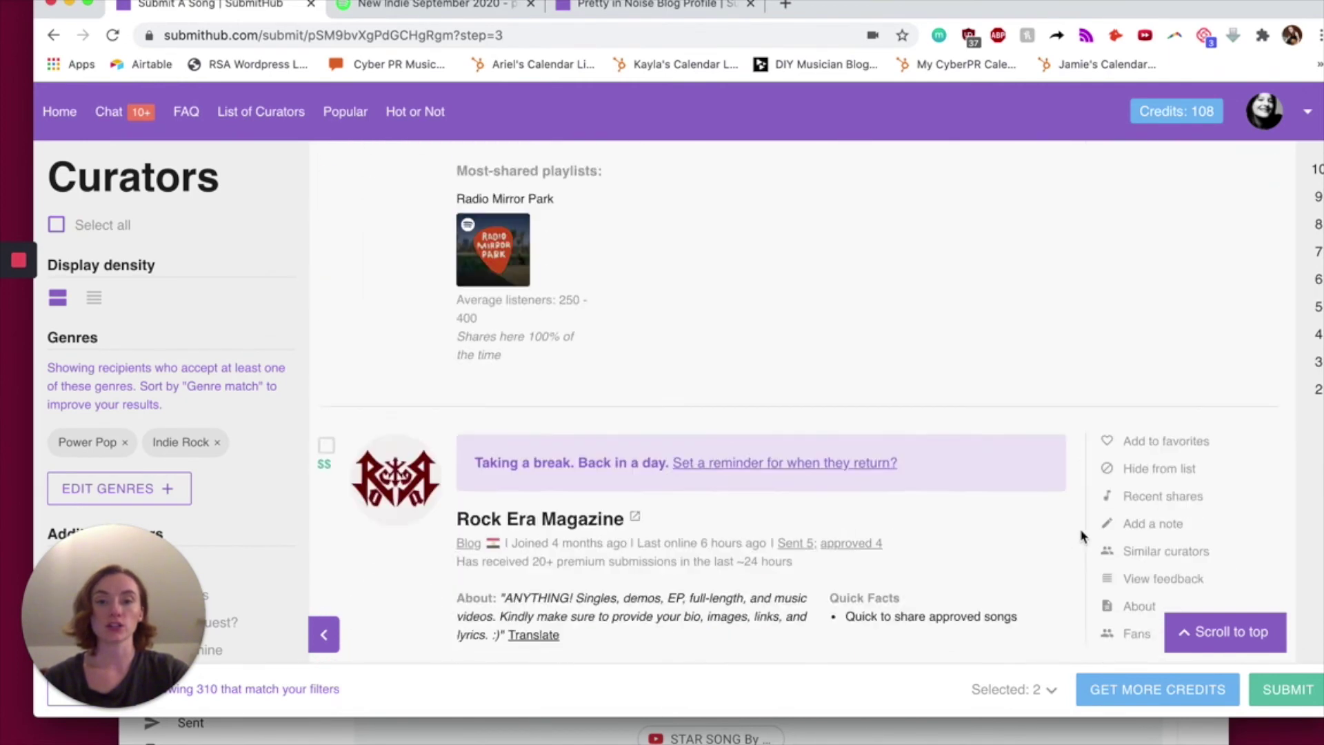
scroll(1082, 537, down, 4)
scroll(1082, 536, up, 5)
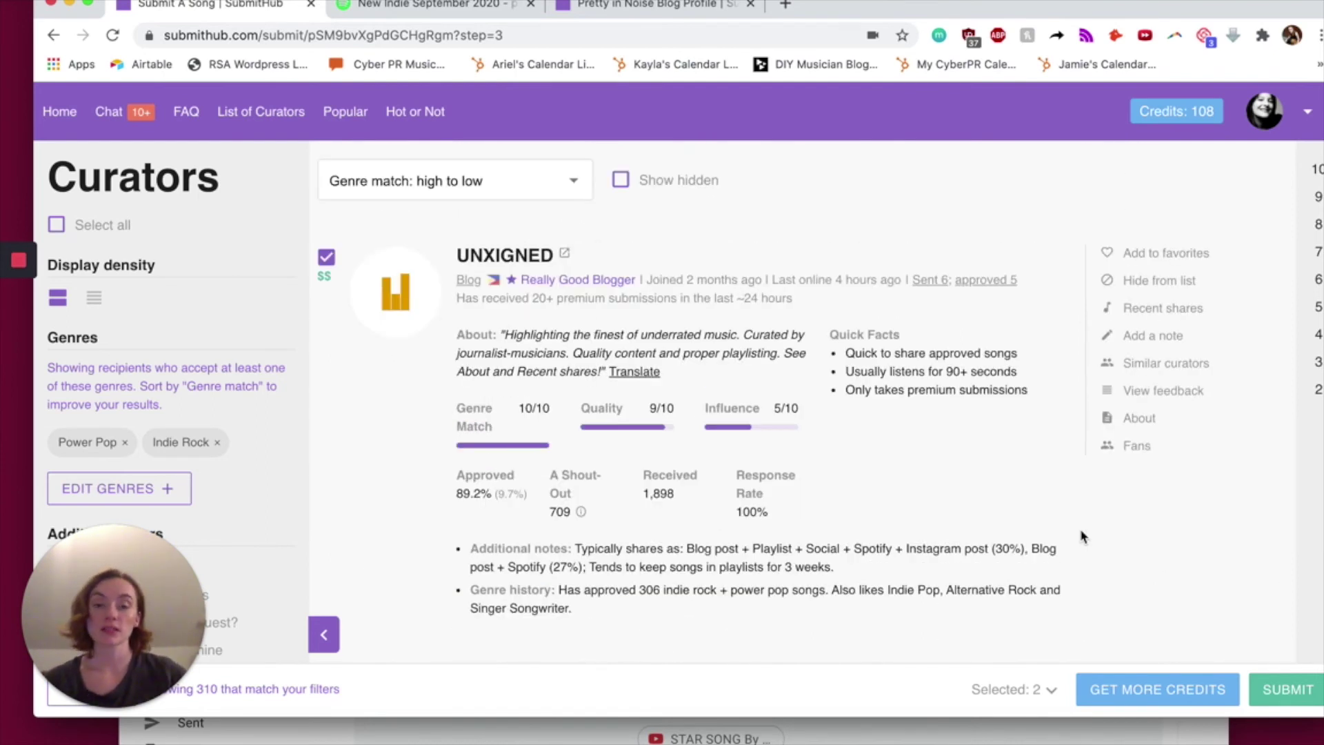
click(424, 116)
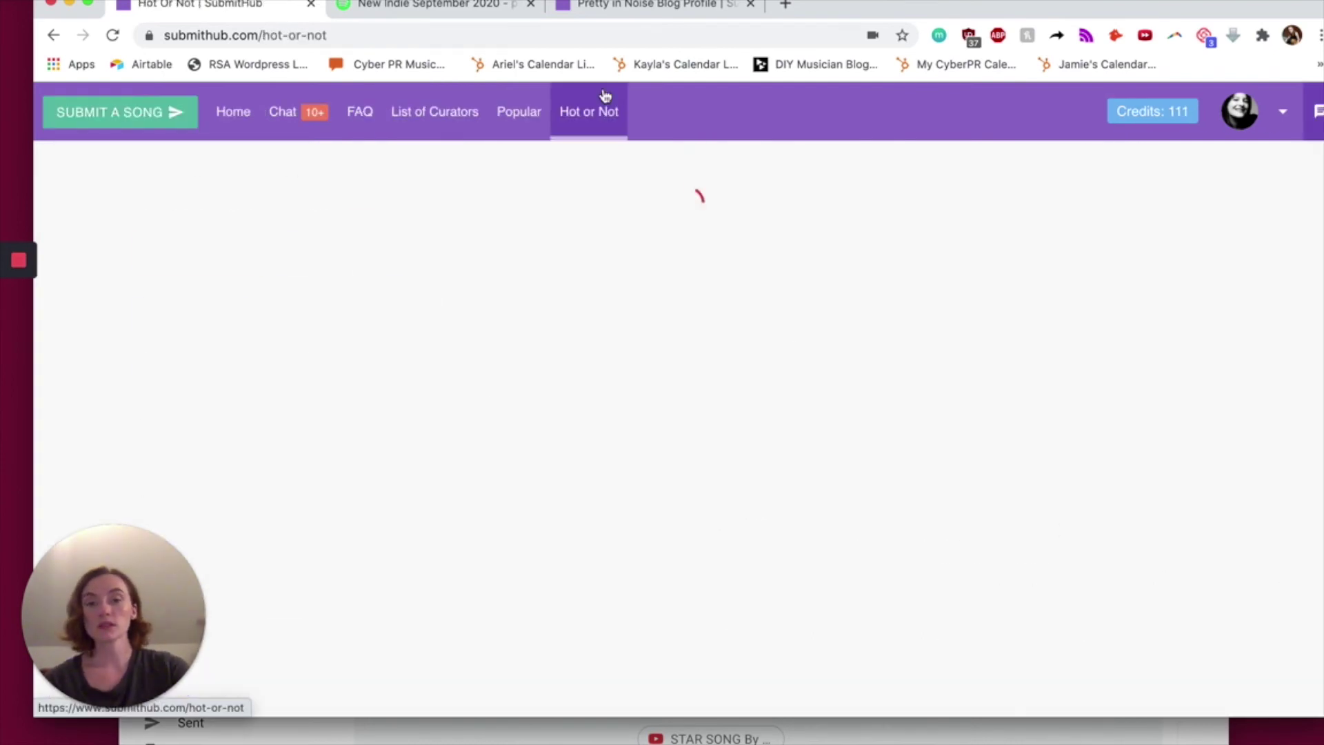
- Scroll through the Hot or Not rating page
scroll(559, 191, down, 3)
scroll(559, 191, up, 3)
scroll(558, 191, down, 2)
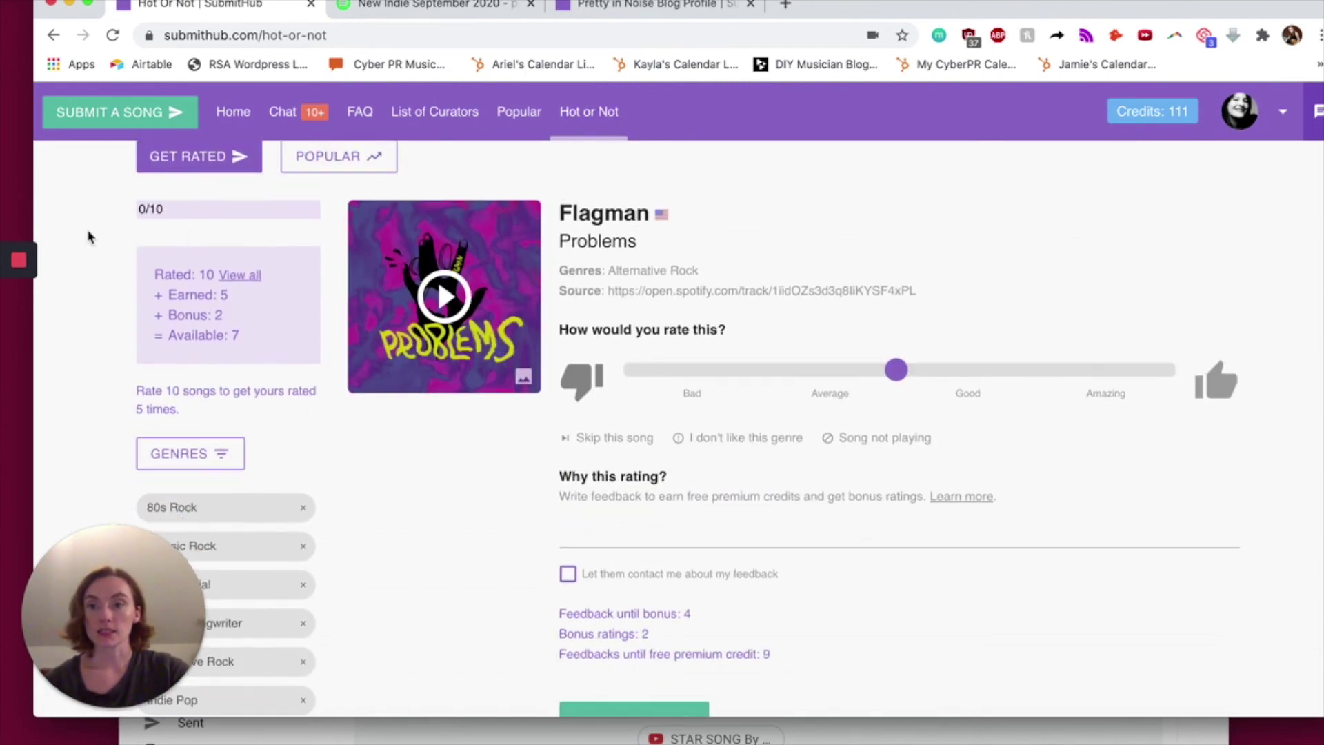
scroll(586, 345, down, 1)
scroll(599, 371, up, 1)
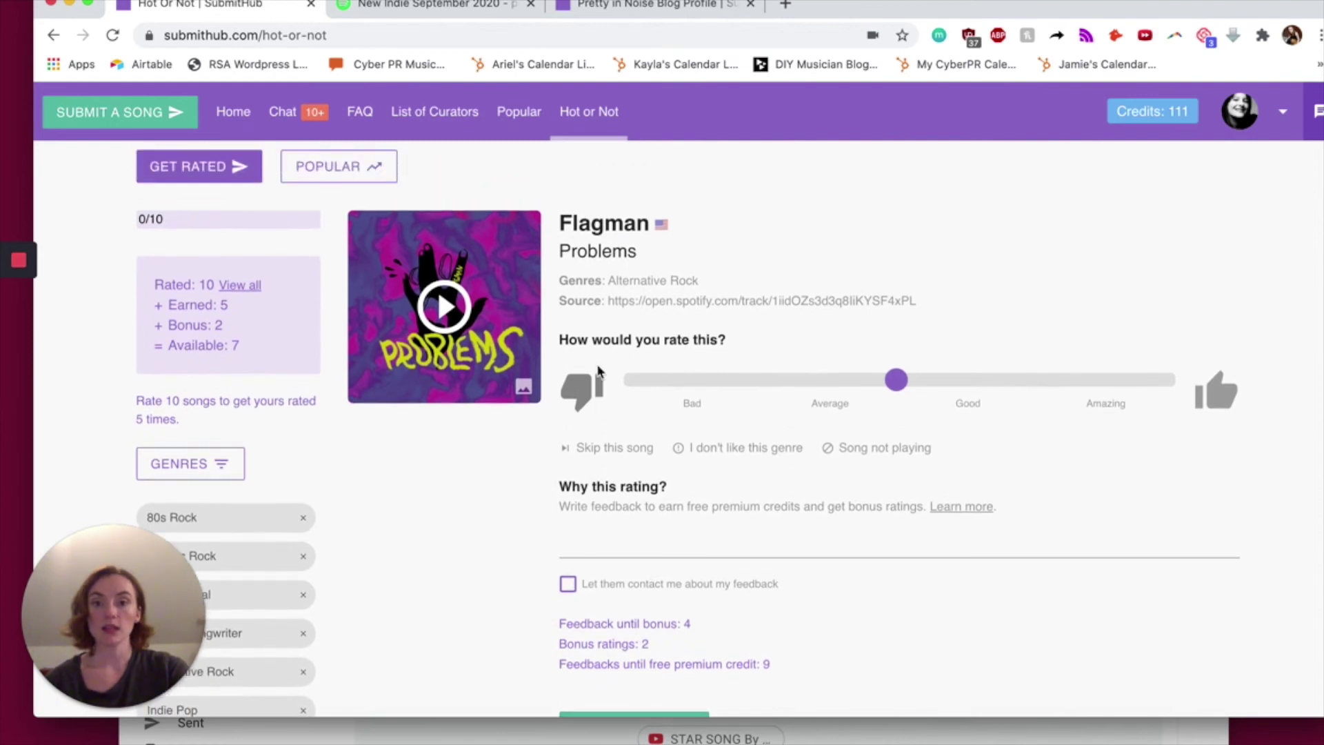
scroll(597, 369, down, 2)
scroll(284, 370, down, 2)
scroll(282, 370, down, 1)
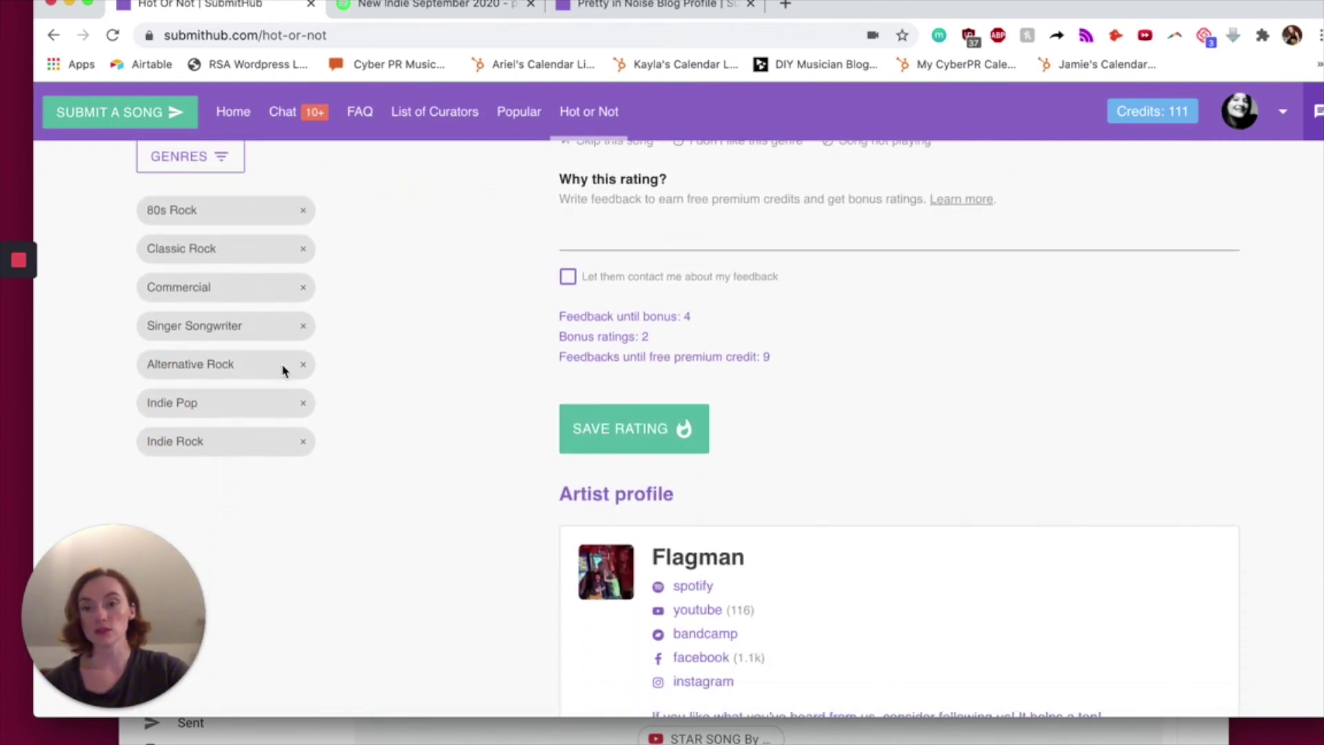
scroll(283, 370, up, 5)
scroll(283, 370, up, 2)
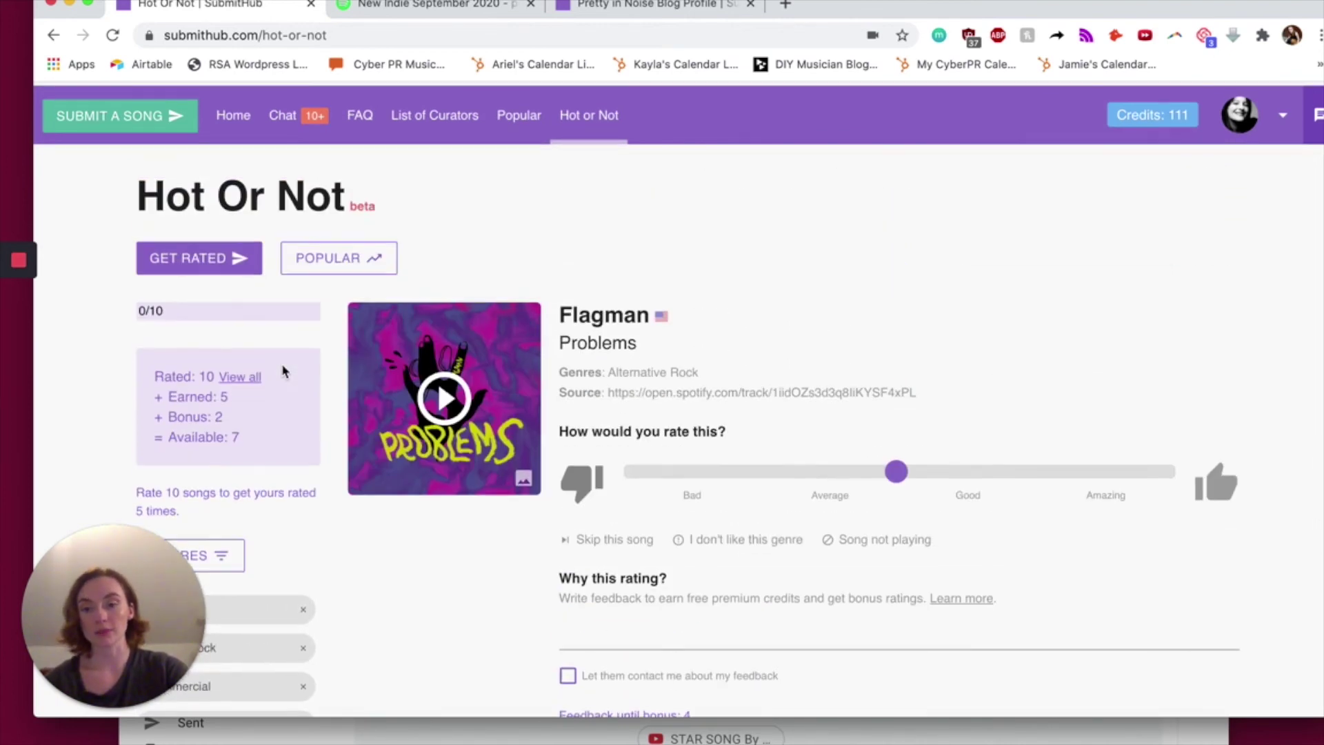
- List my songs under GET RATED and open the Heart Is Breaking song page
scroll(285, 370, down, 3)
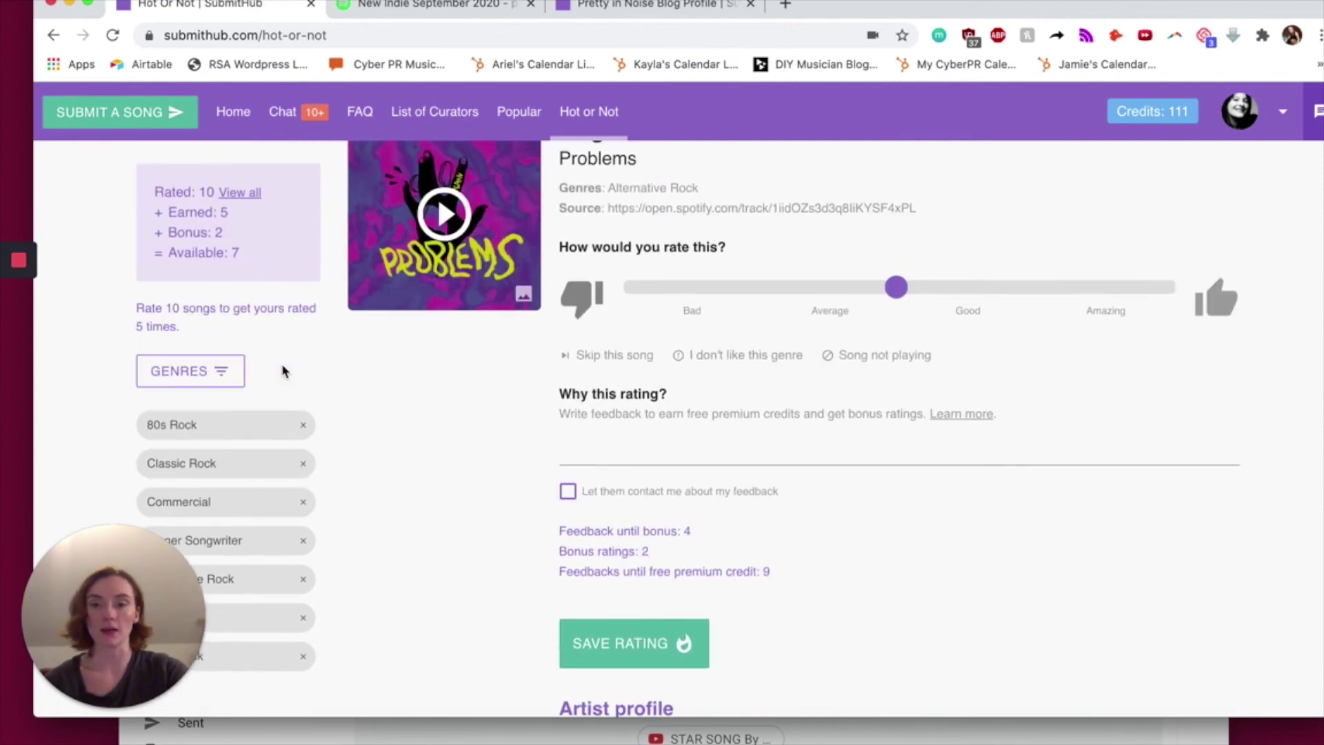
scroll(241, 524, down, 3)
scroll(241, 523, up, 6)
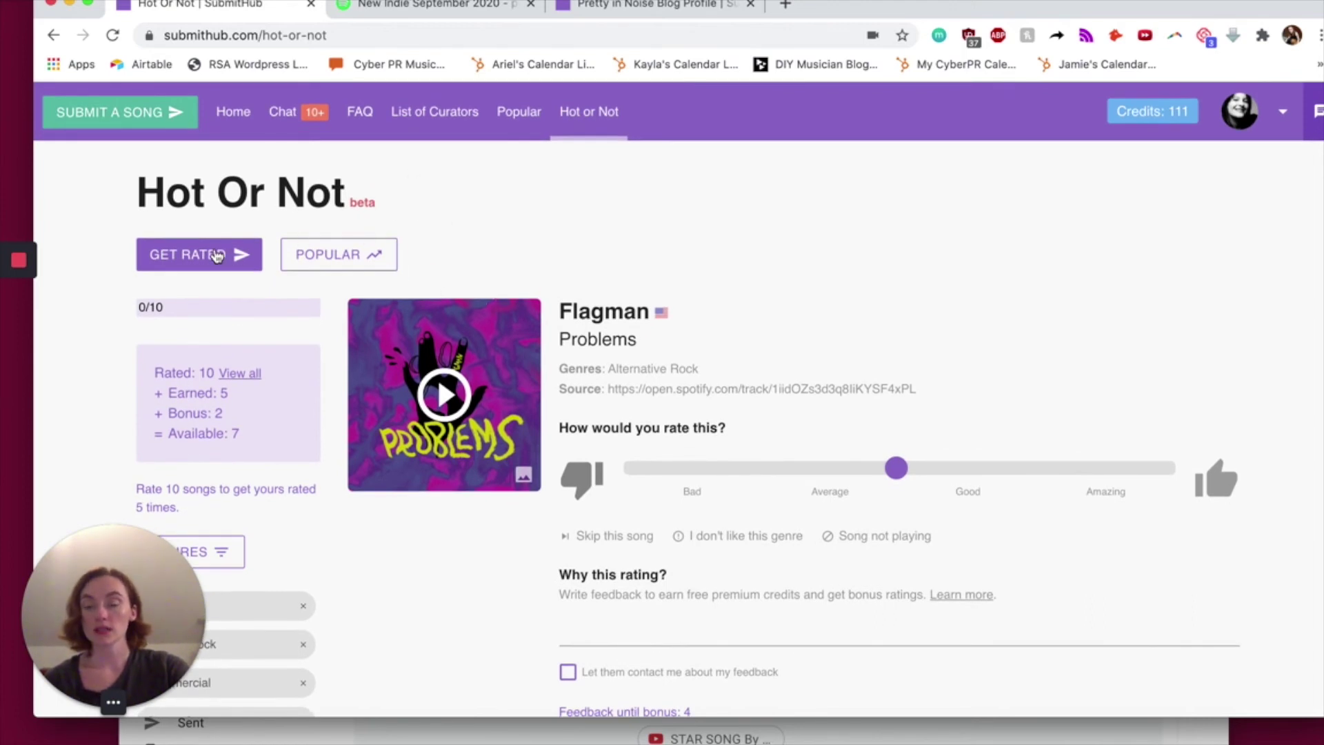
click(215, 255)
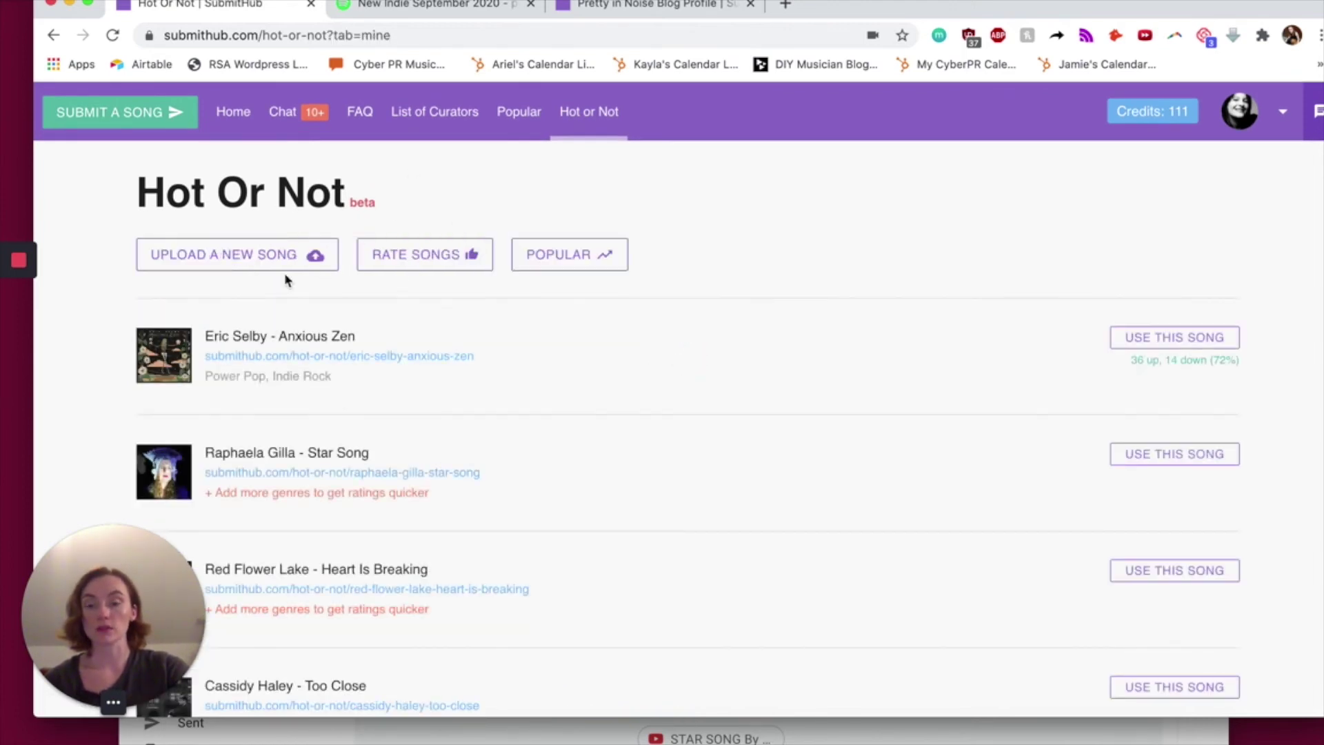
click(475, 588)
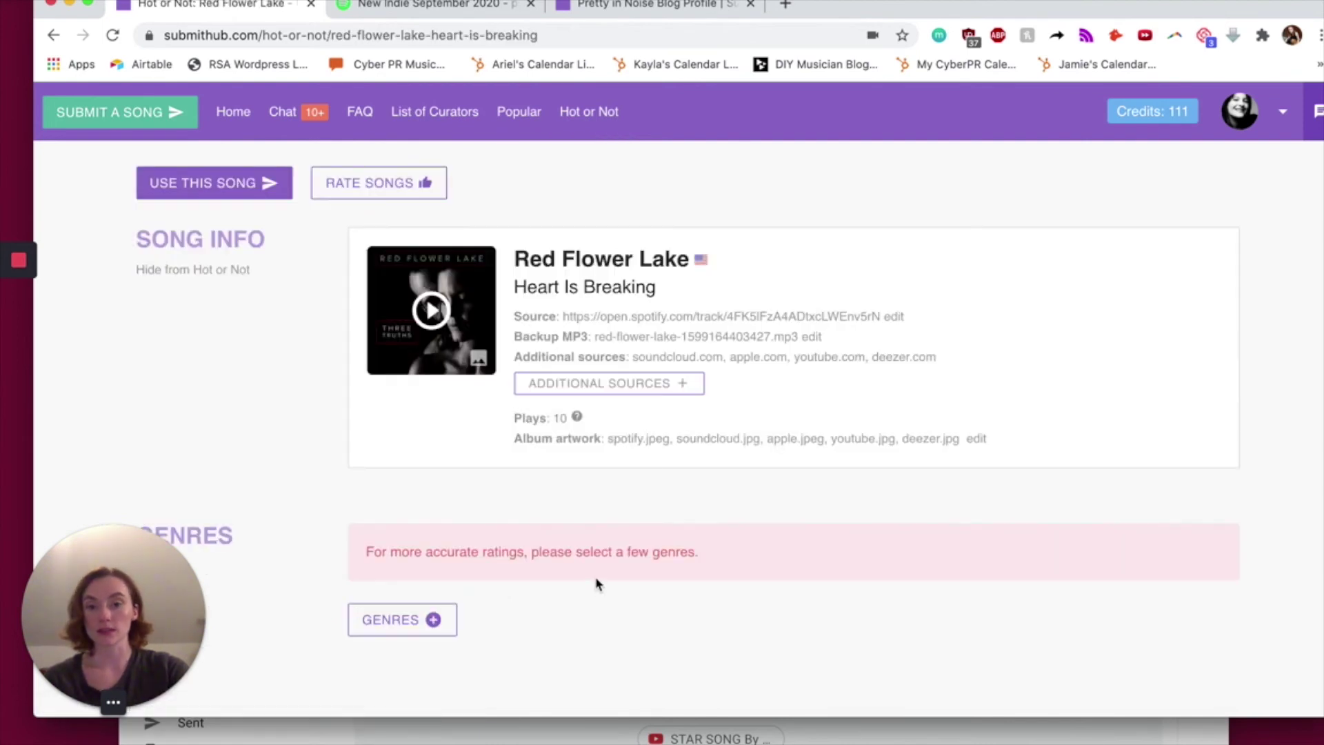
- Choose Heart Is Breaking, compare Standard with Premium ratings, keep Premium, and return to Hot or Not
scroll(598, 582, down, 1)
scroll(310, 414, up, 2)
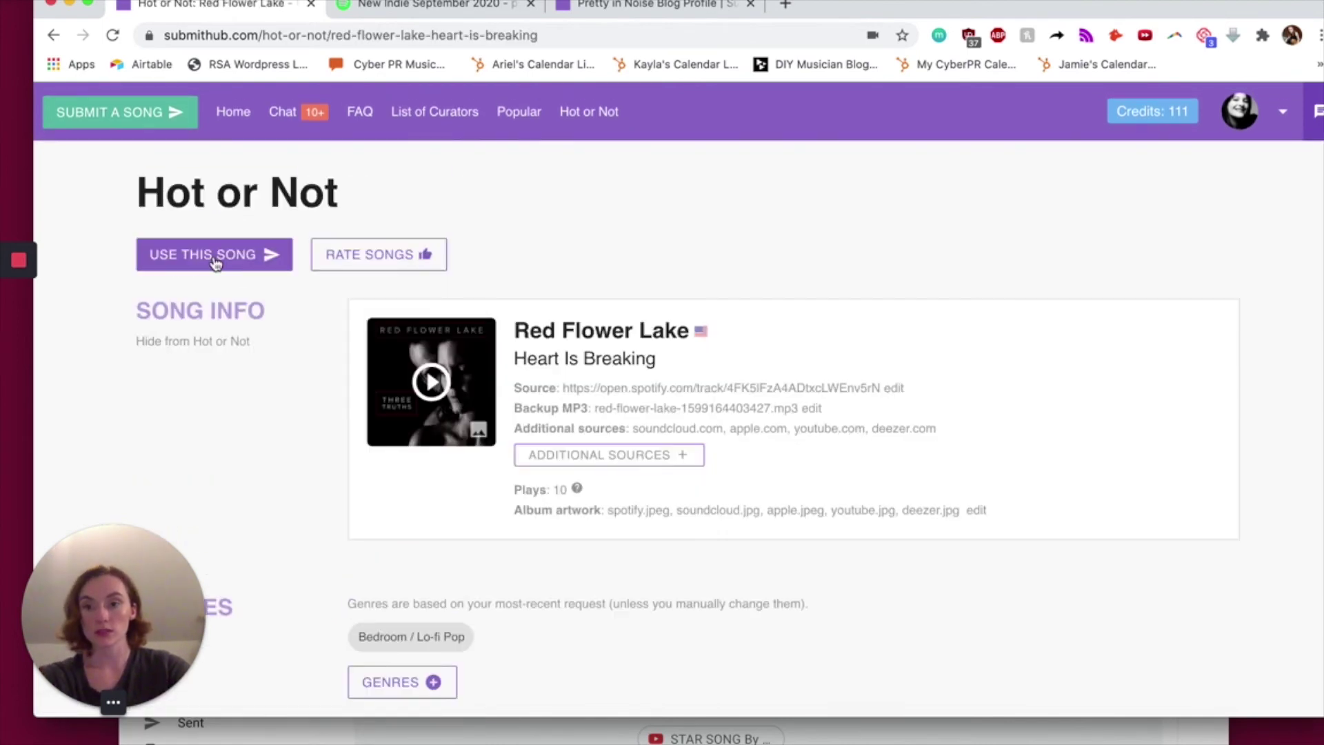
click(215, 259)
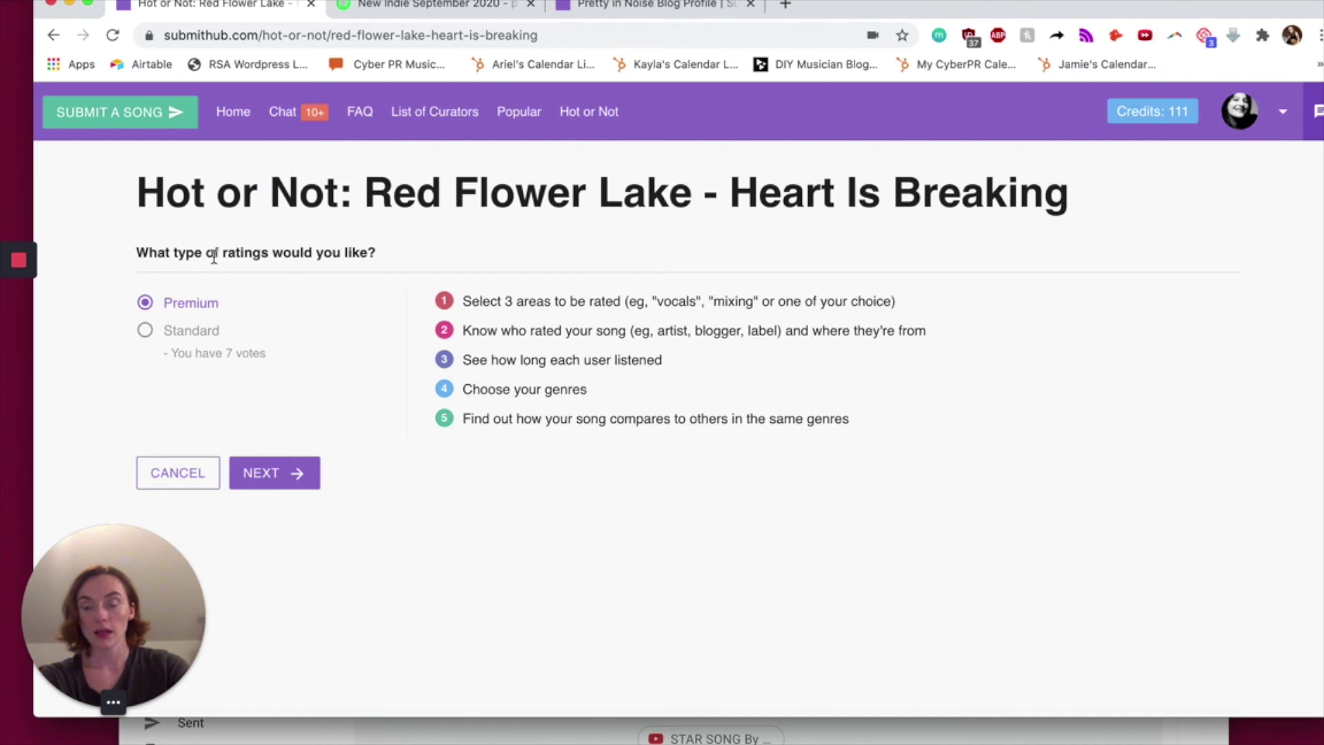
click(203, 338)
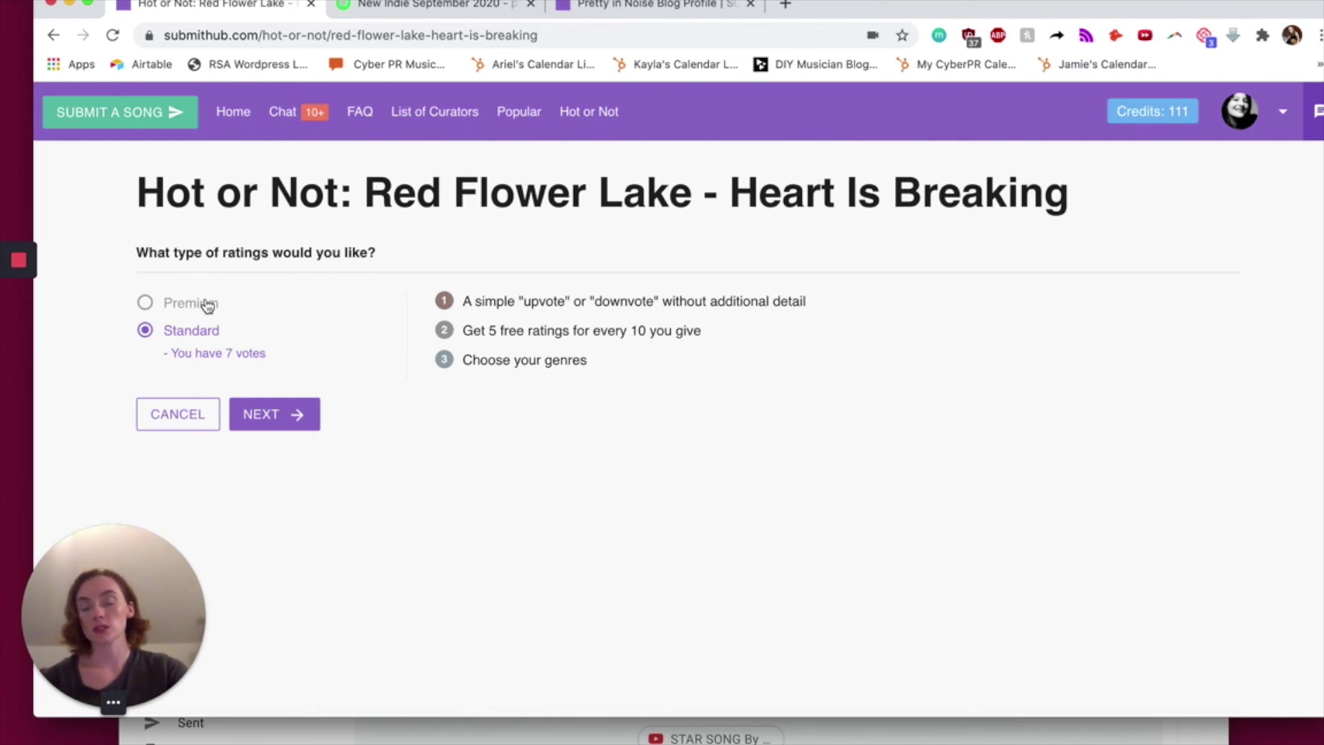
click(208, 306)
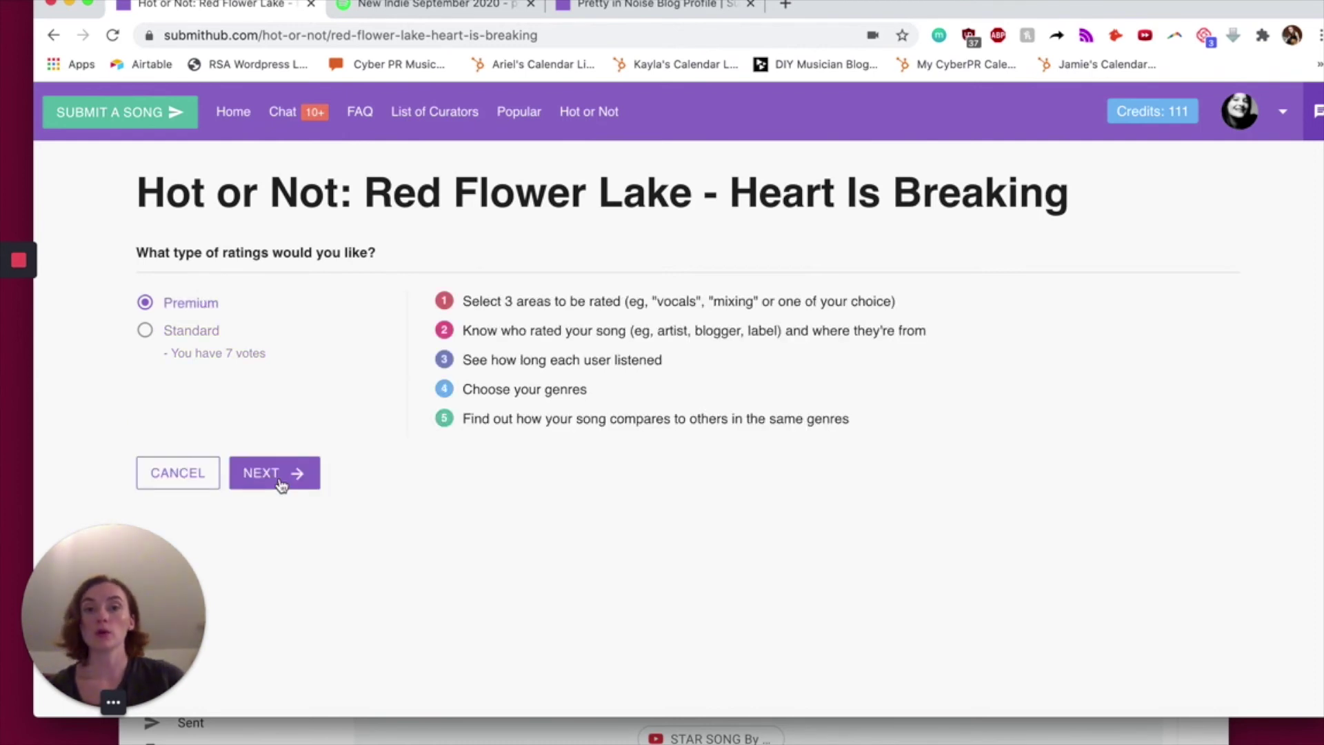
click(591, 122)
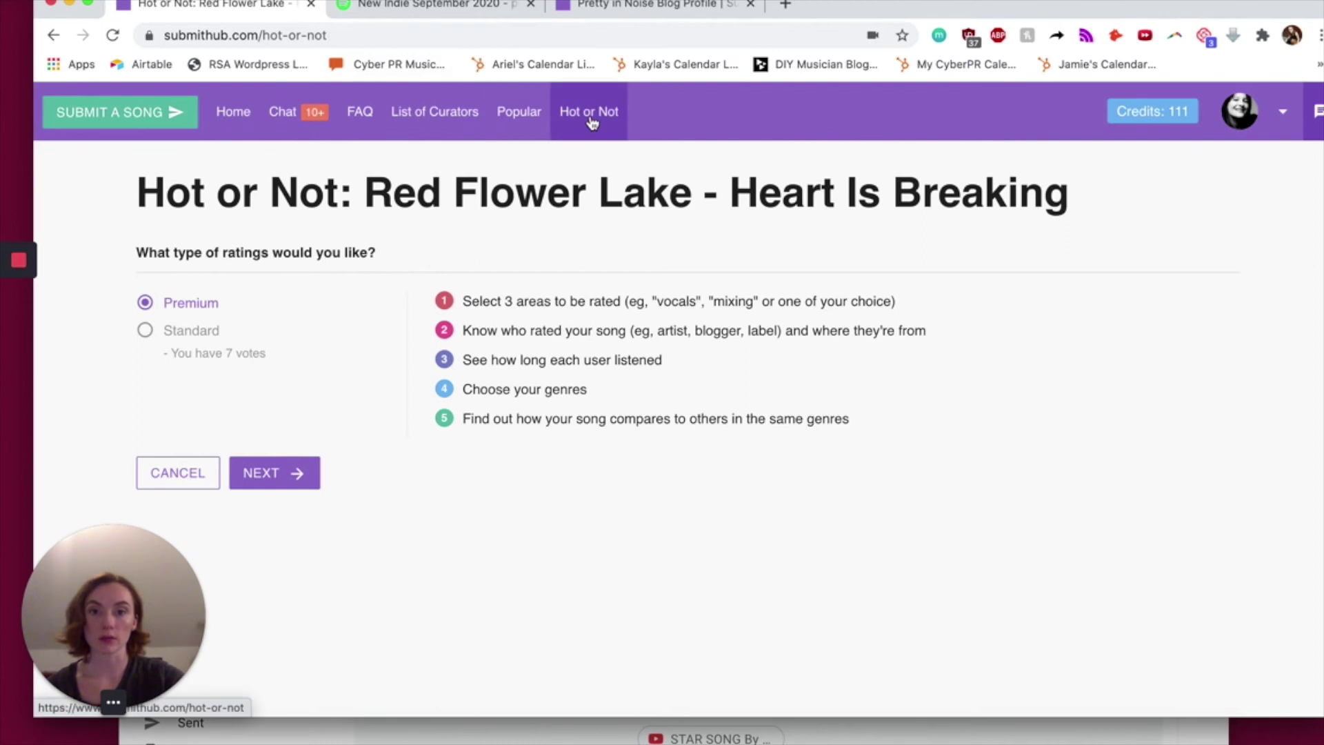
- Set the rating slider for Flagman's Problems to 70/100 (Good)
scroll(685, 387, down, 3)
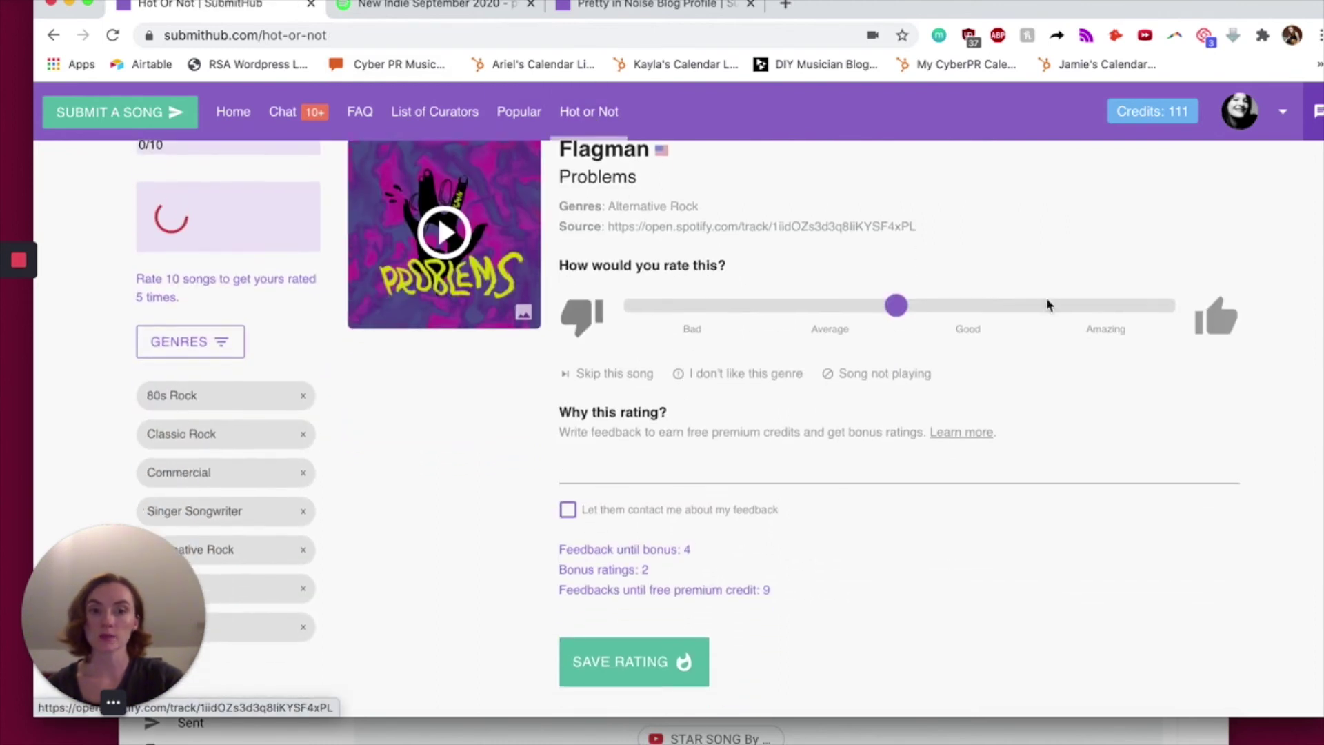
scroll(940, 553, up, 2)
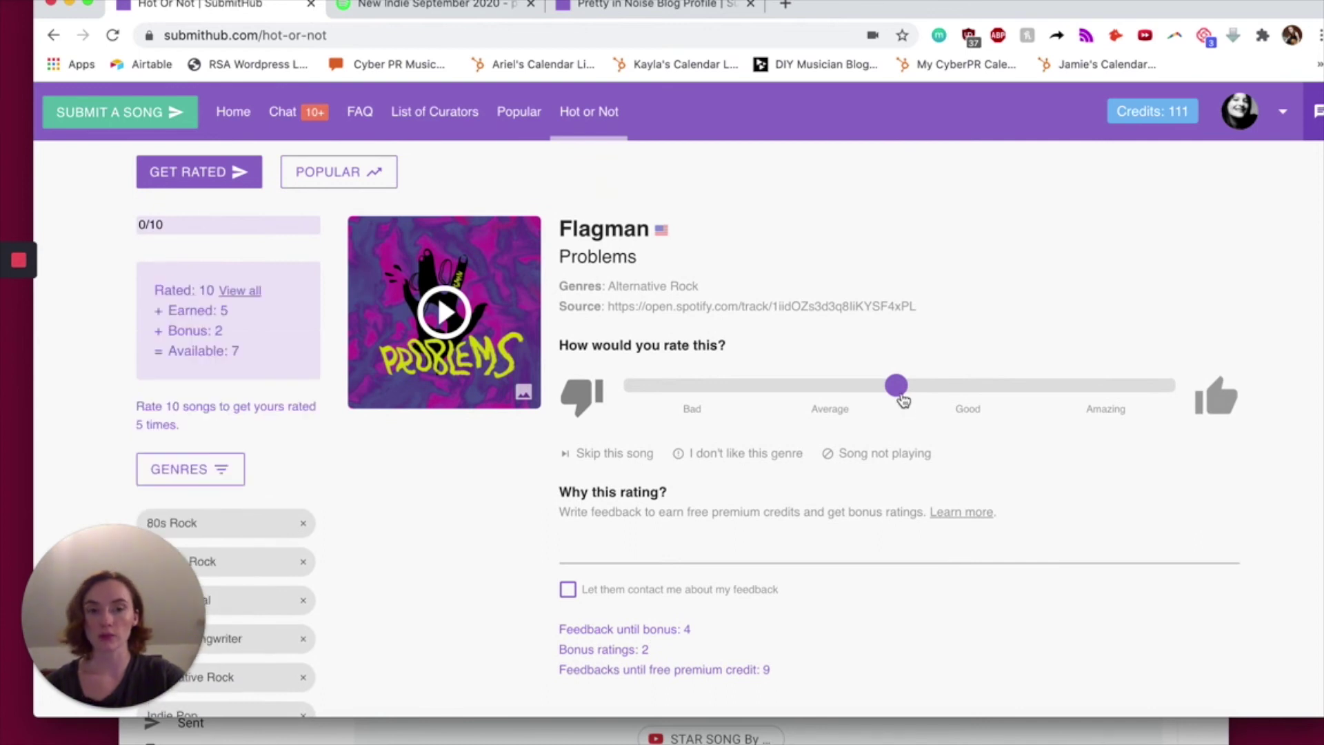
drag(897, 386, 1003, 386)
scroll(758, 482, down, 2)
mouse_move(568, 593)
mouse_down()
mouse_move(749, 597)
mouse_move(552, 595)
mouse_up()
- Write feedback praising the bassline and opening guitar, and save the rating
click(624, 464)
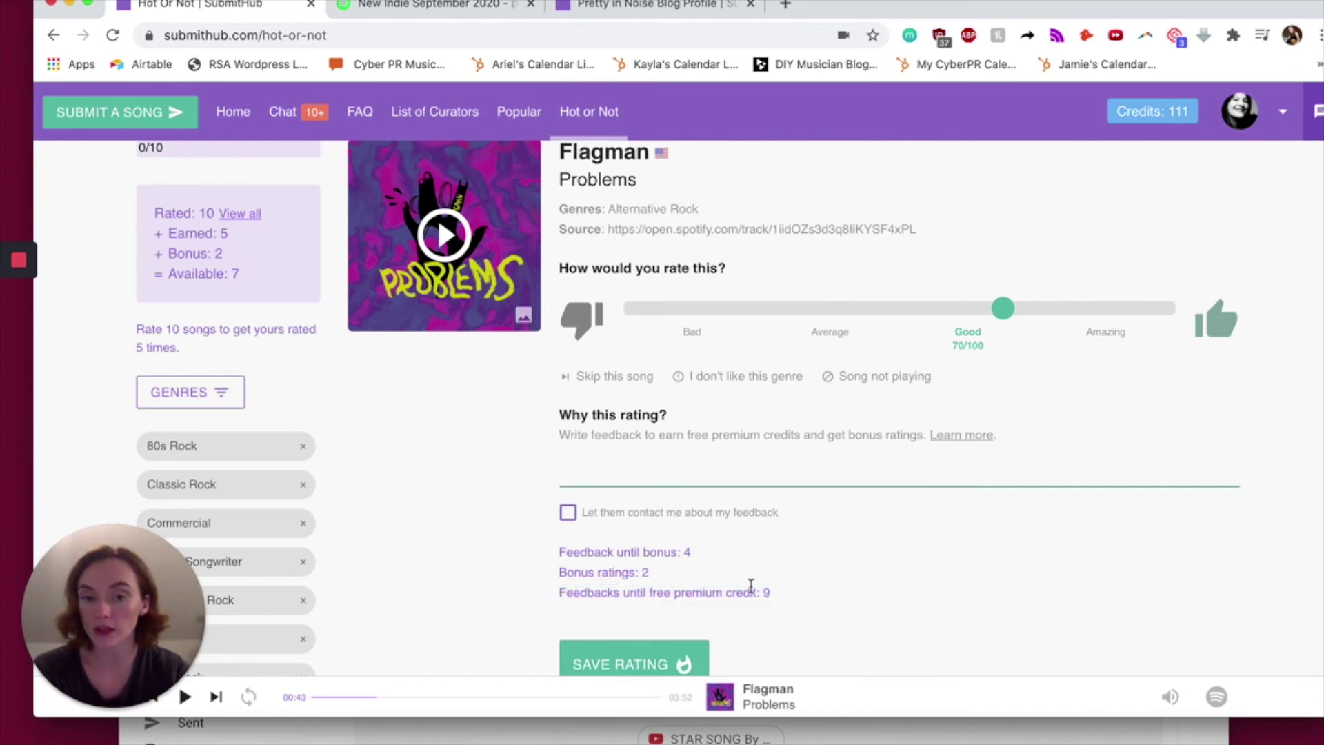
drag(775, 601, 556, 592)
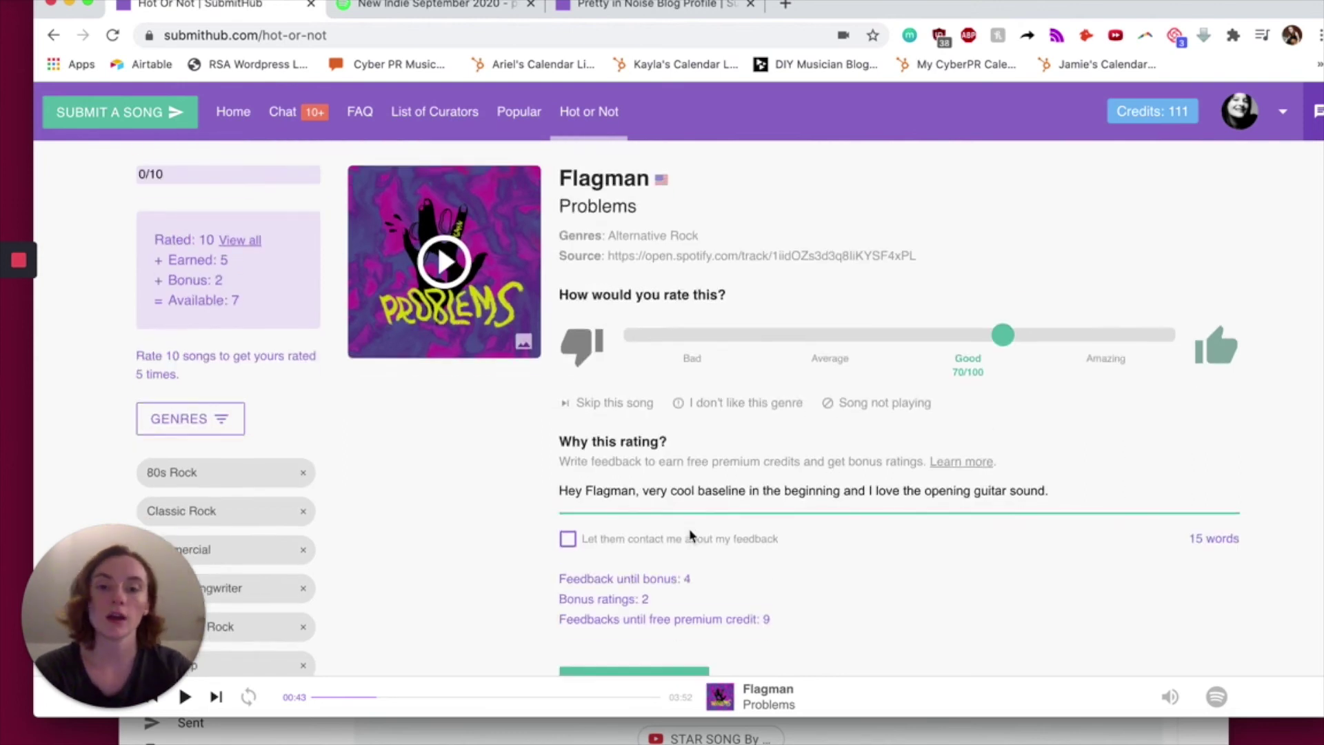
scroll(682, 523, down, 3)
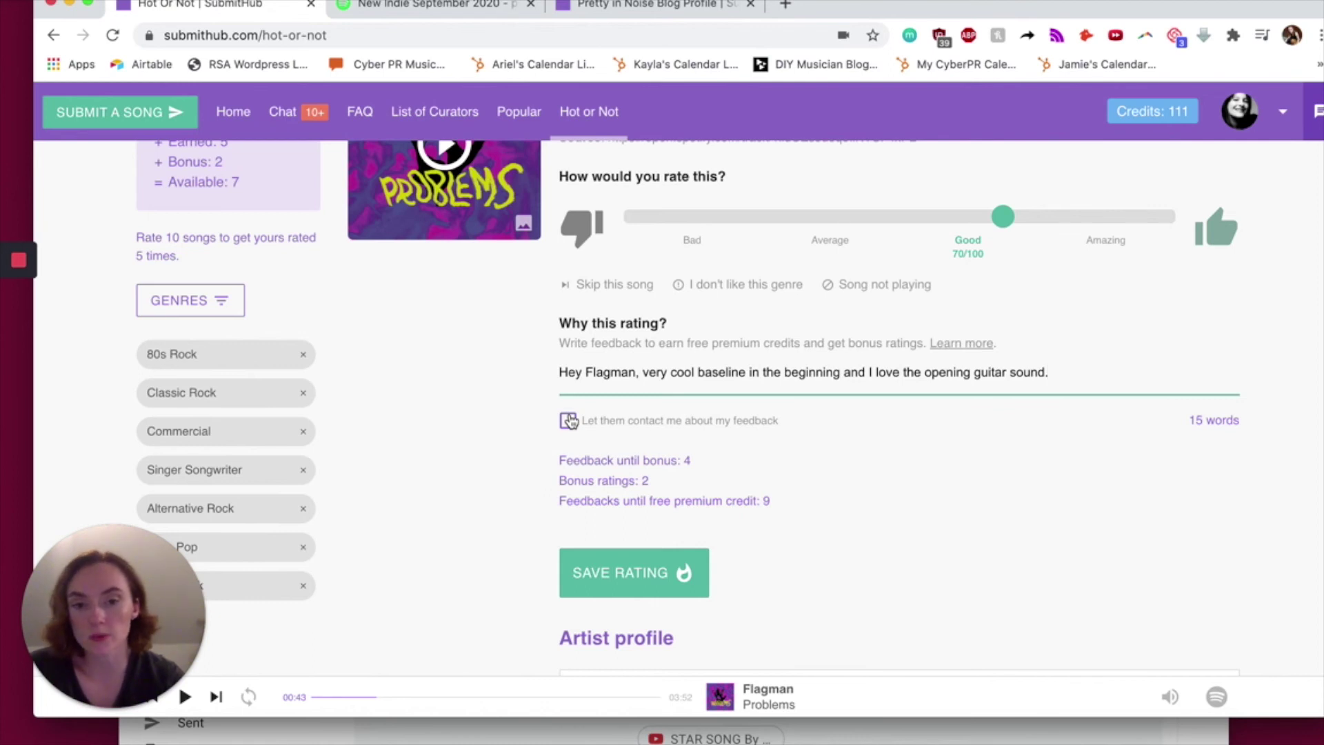
scroll(884, 423, down, 3)
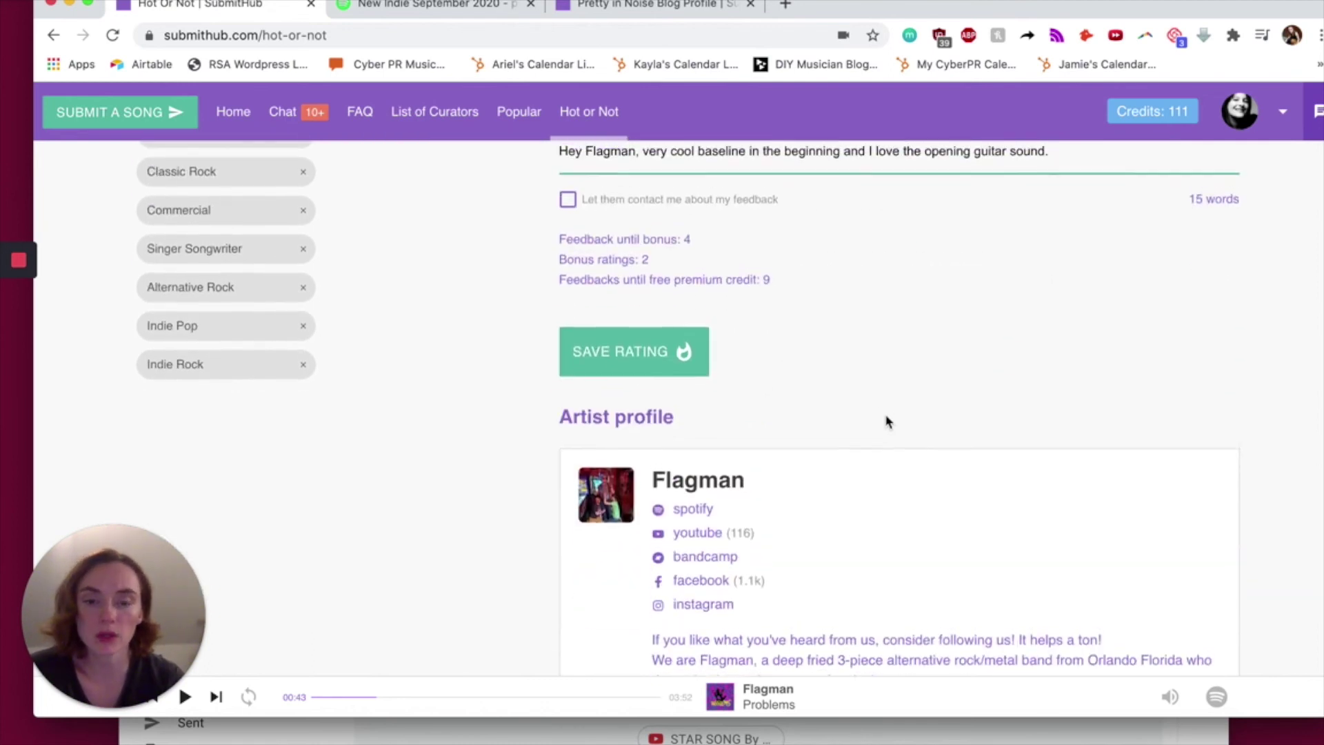
scroll(888, 421, up, 5)
scroll(888, 422, down, 3)
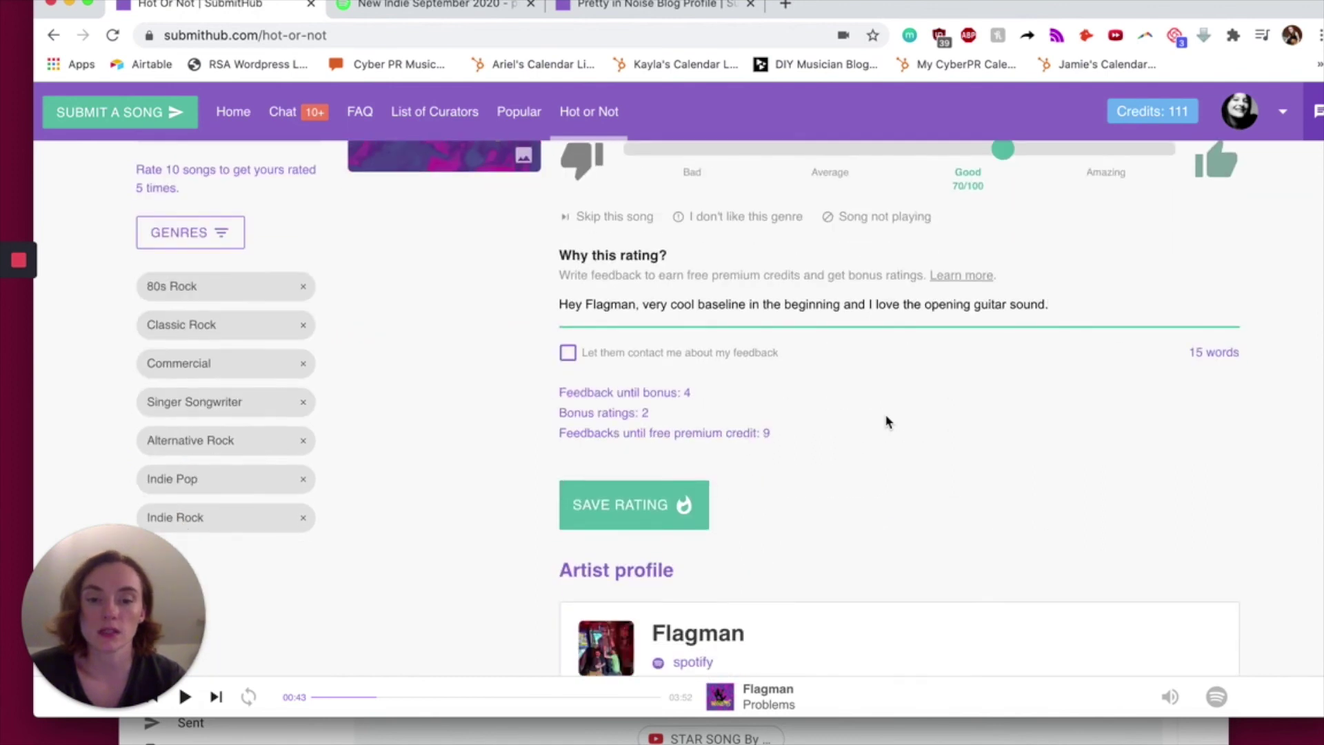
key(Return)
scroll(925, 417, up, 1)
click(829, 536)
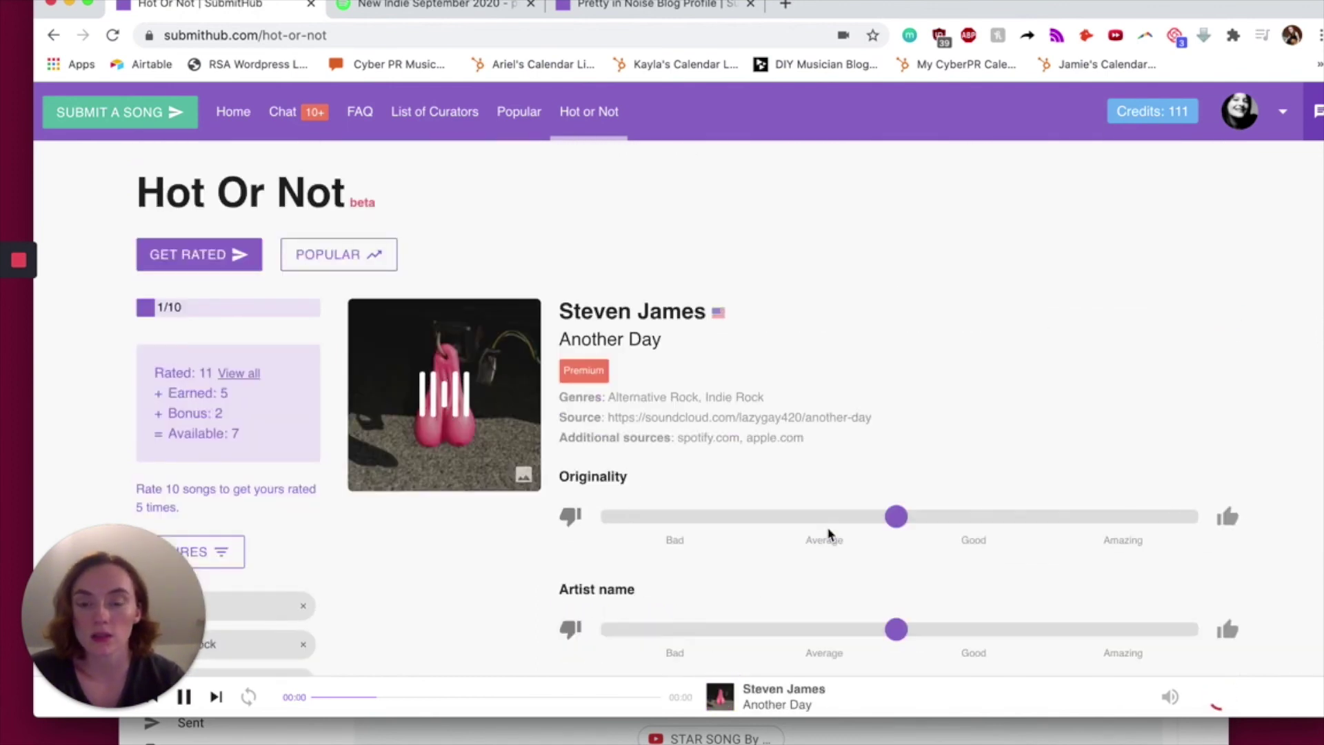
scroll(829, 534, down, 2)
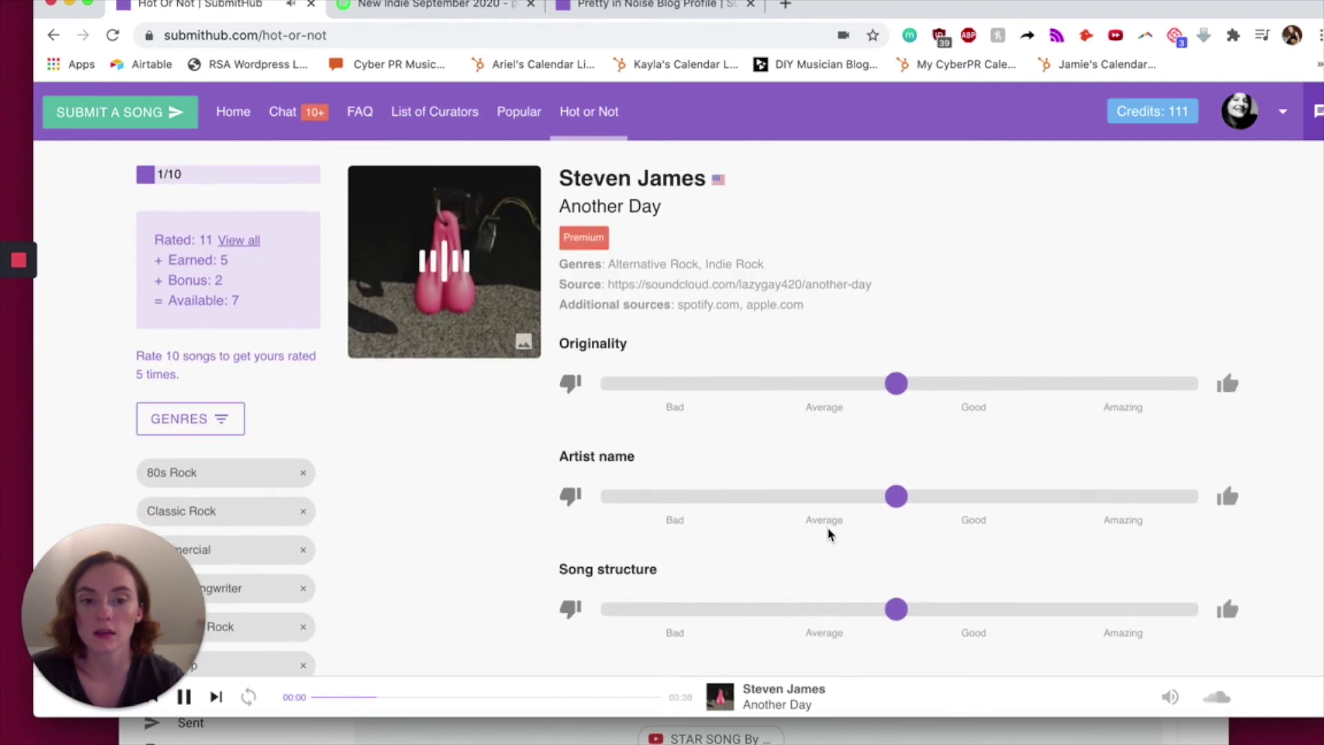
scroll(830, 534, down, 1)
key(XF86AudioLowerVolume)
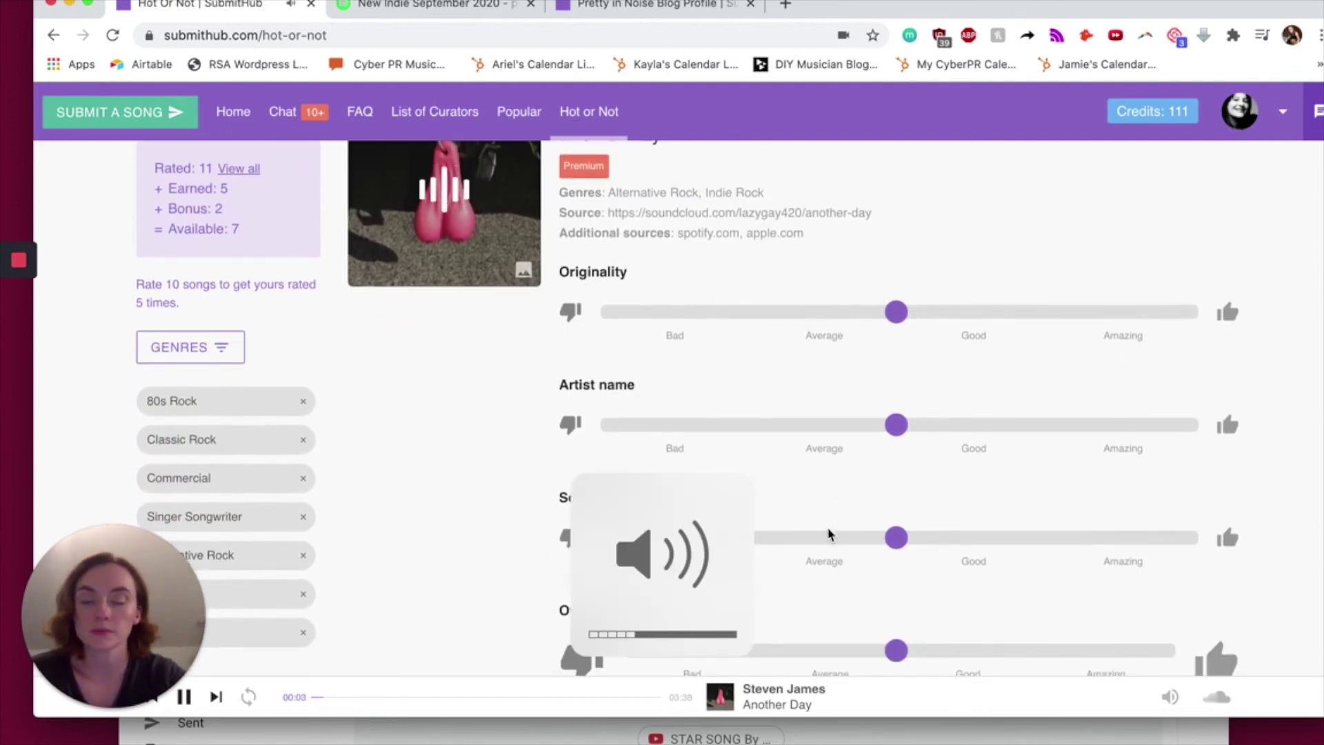
scroll(830, 534, down, 1)
scroll(830, 535, down, 1)
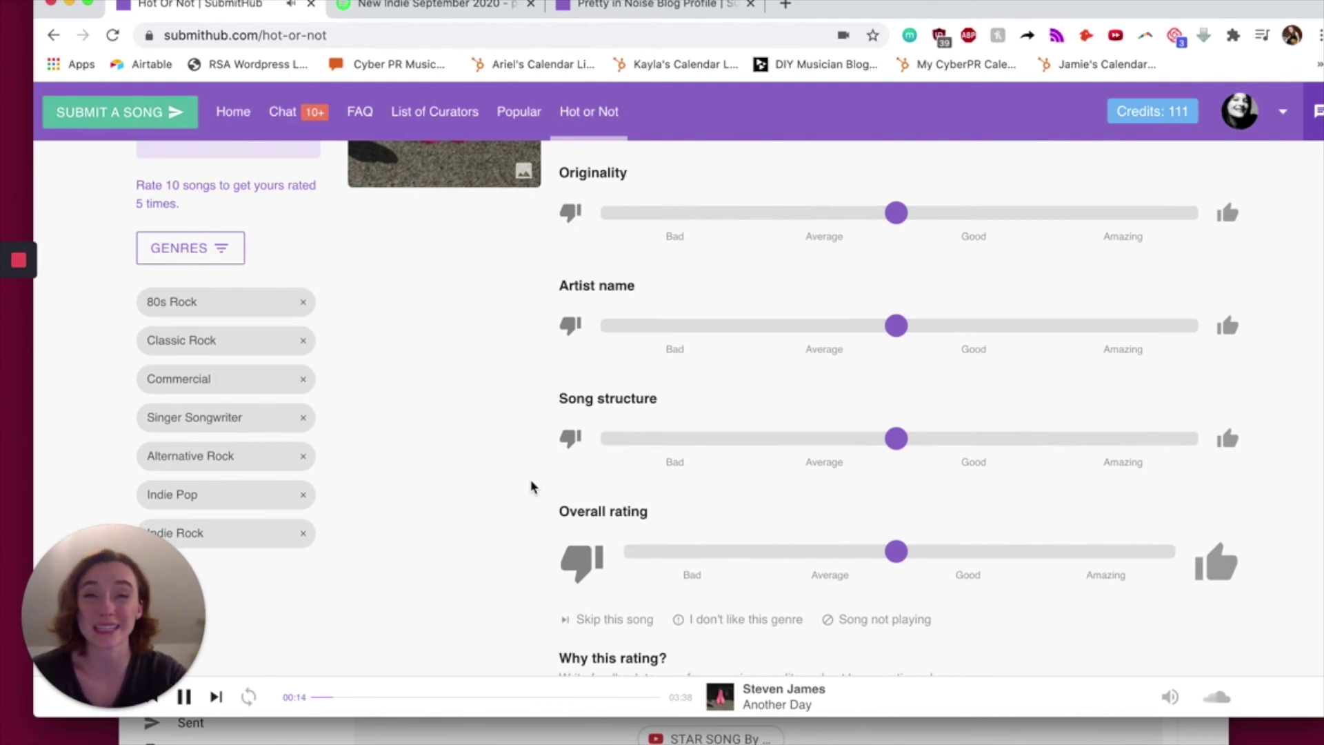
key(XF86AudioLowerVolume)
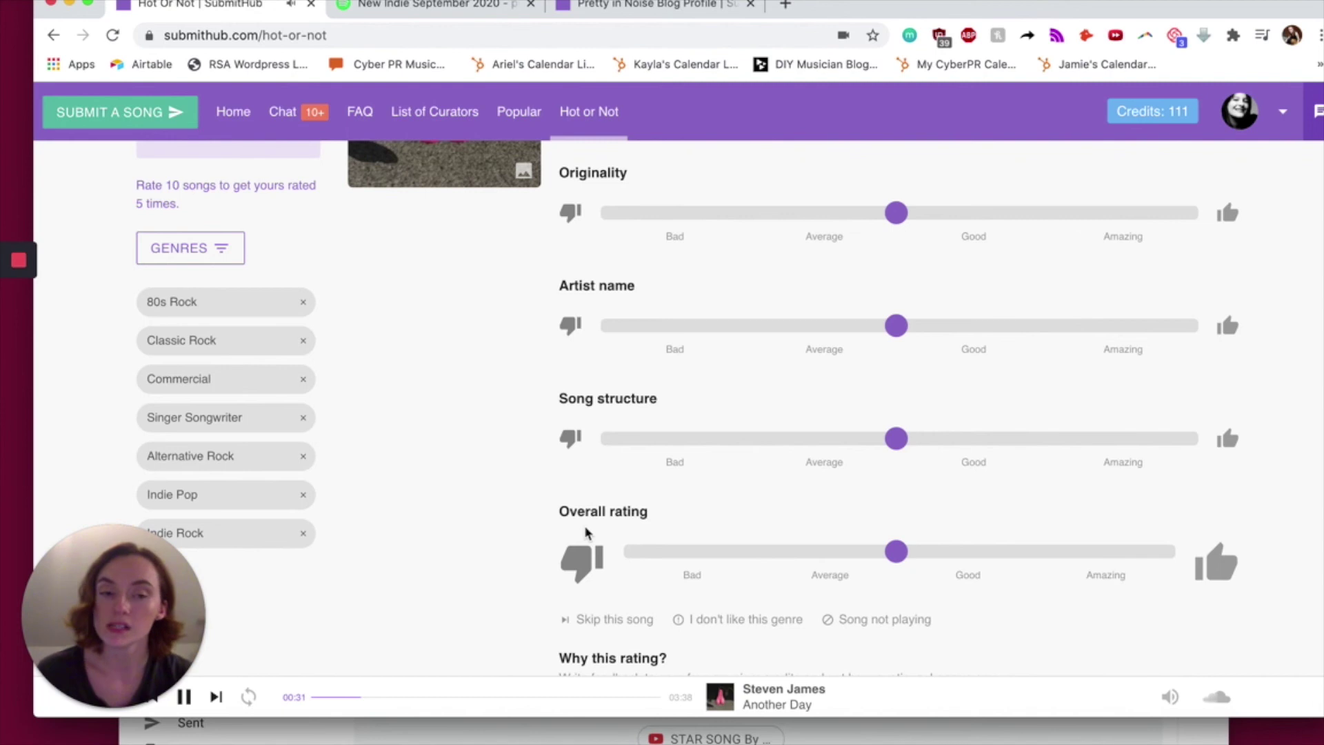
- Refocus the browser and pause Another Day's playback
scroll(585, 533, up, 3)
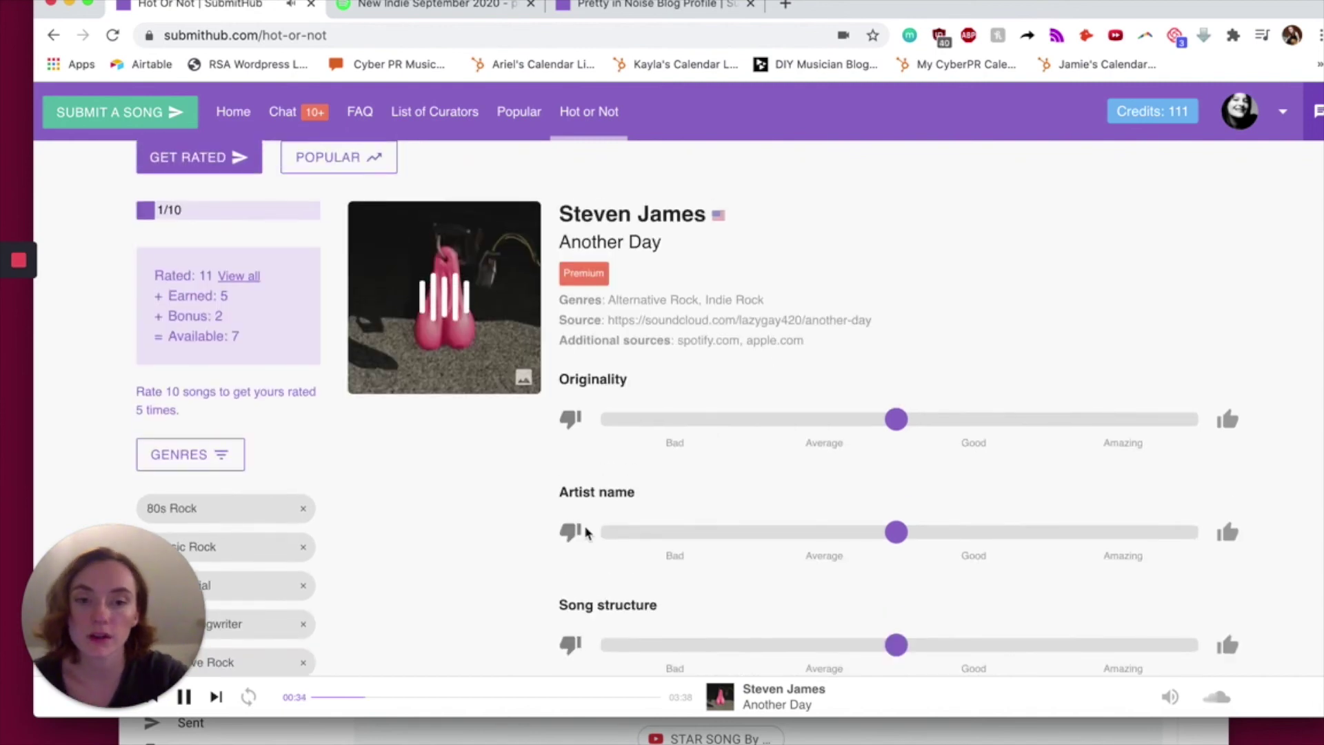
key(XF86AudioLowerVolume)
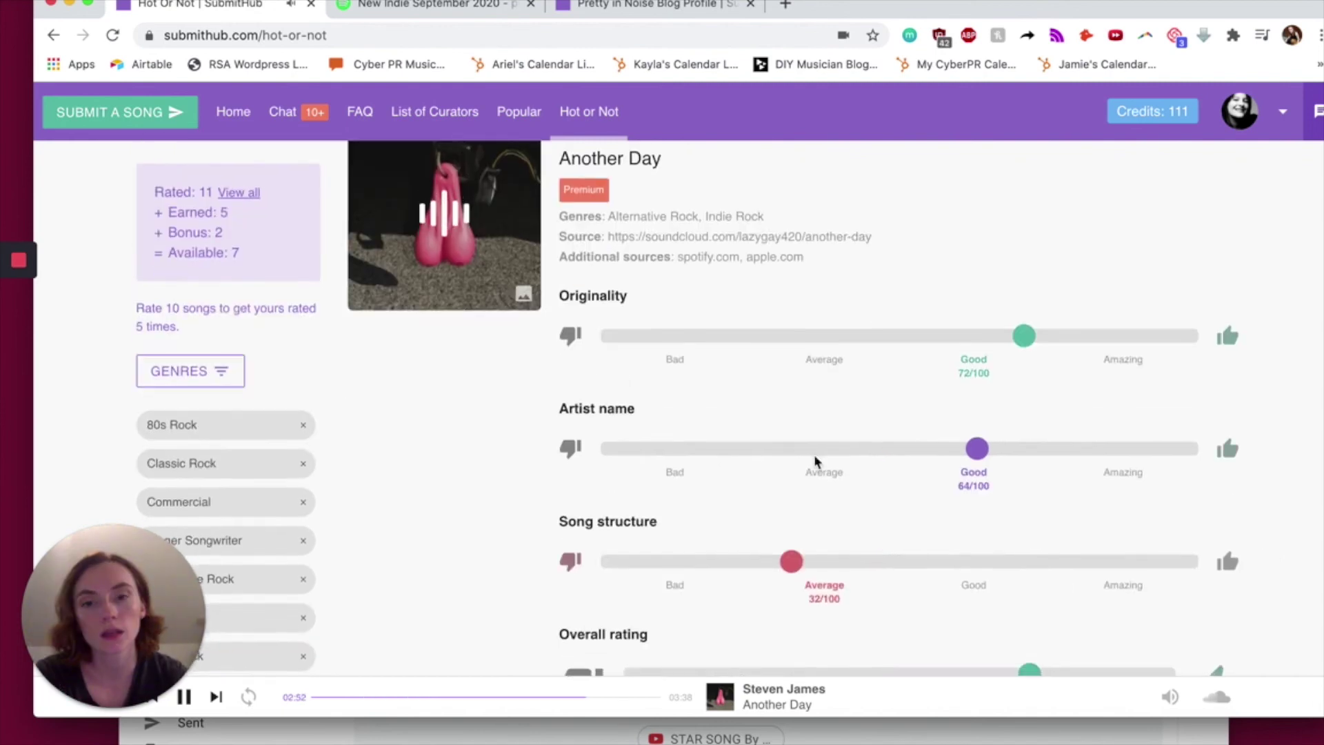
scroll(814, 458, down, 5)
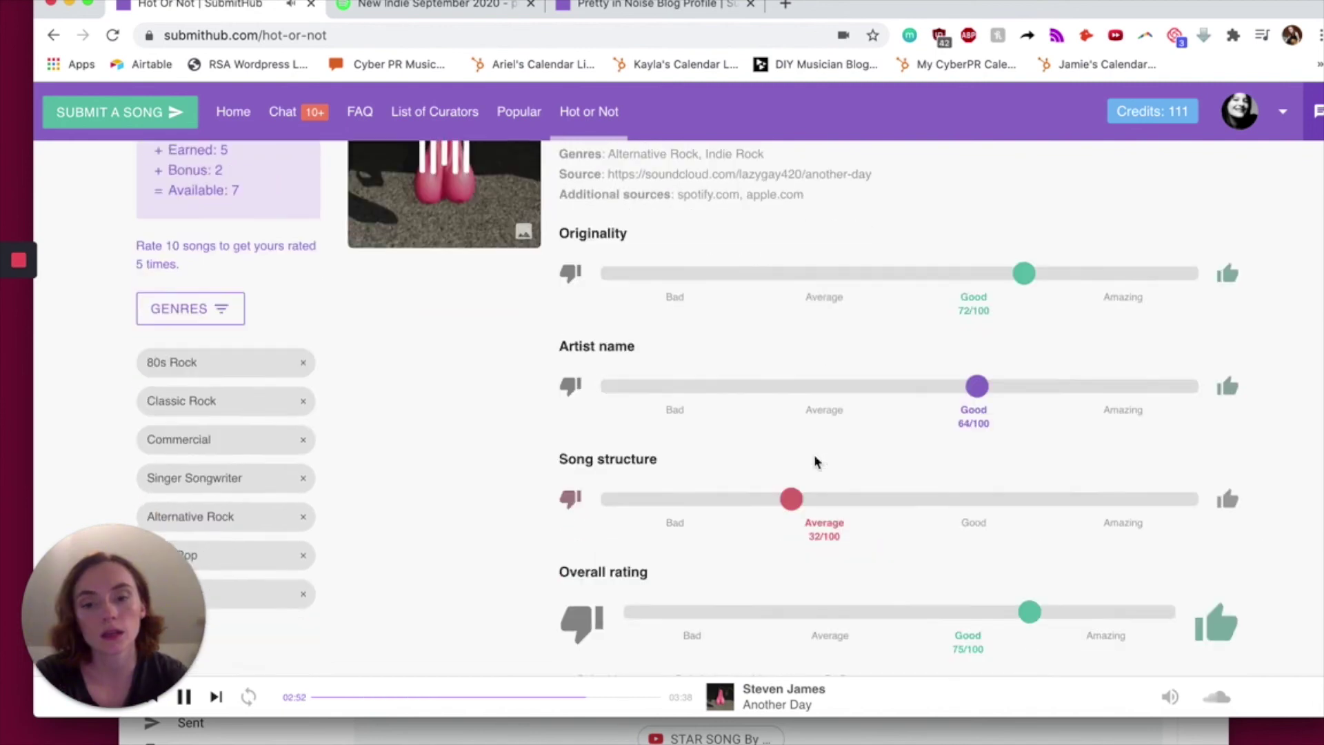
click(131, 690)
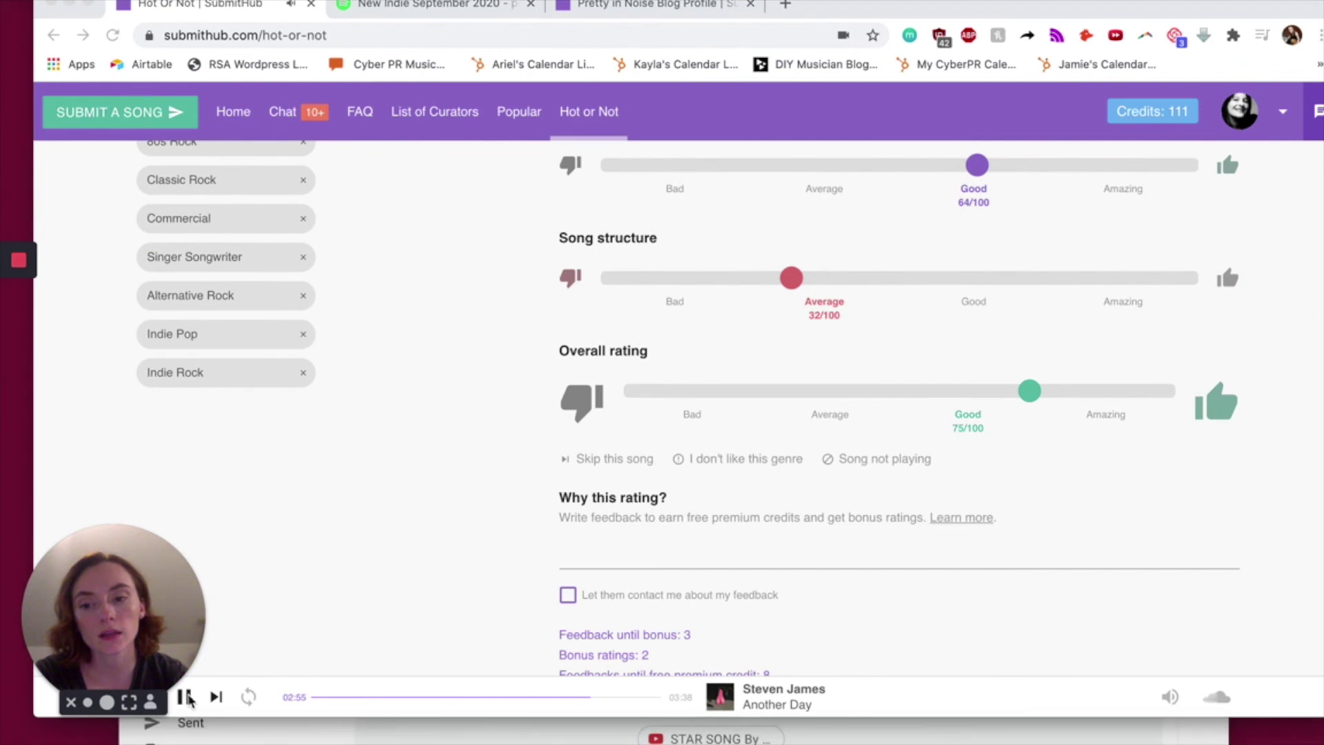
scroll(298, 486, up, 6)
click(304, 474)
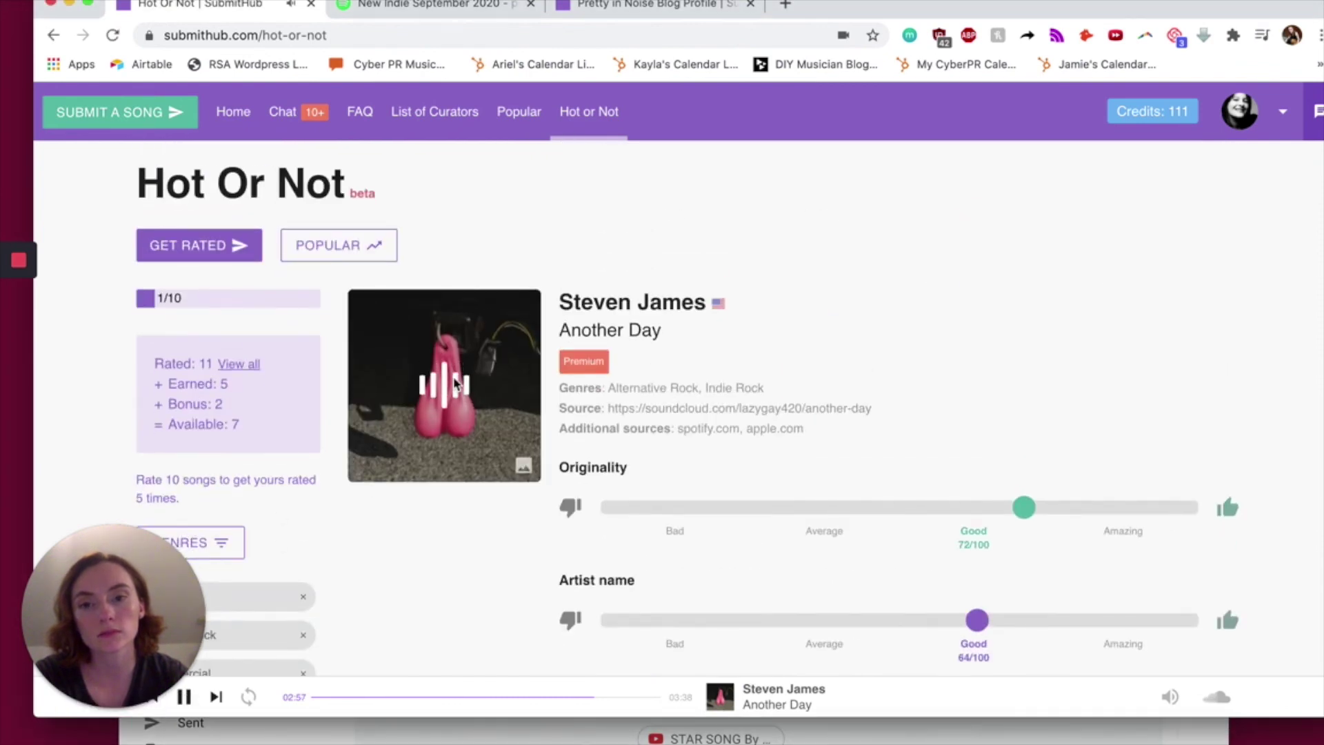
click(443, 399)
- Score Another Day: Originality 72, Artist name 64, Song structure 32, Overall 75
scroll(858, 375, down, 3)
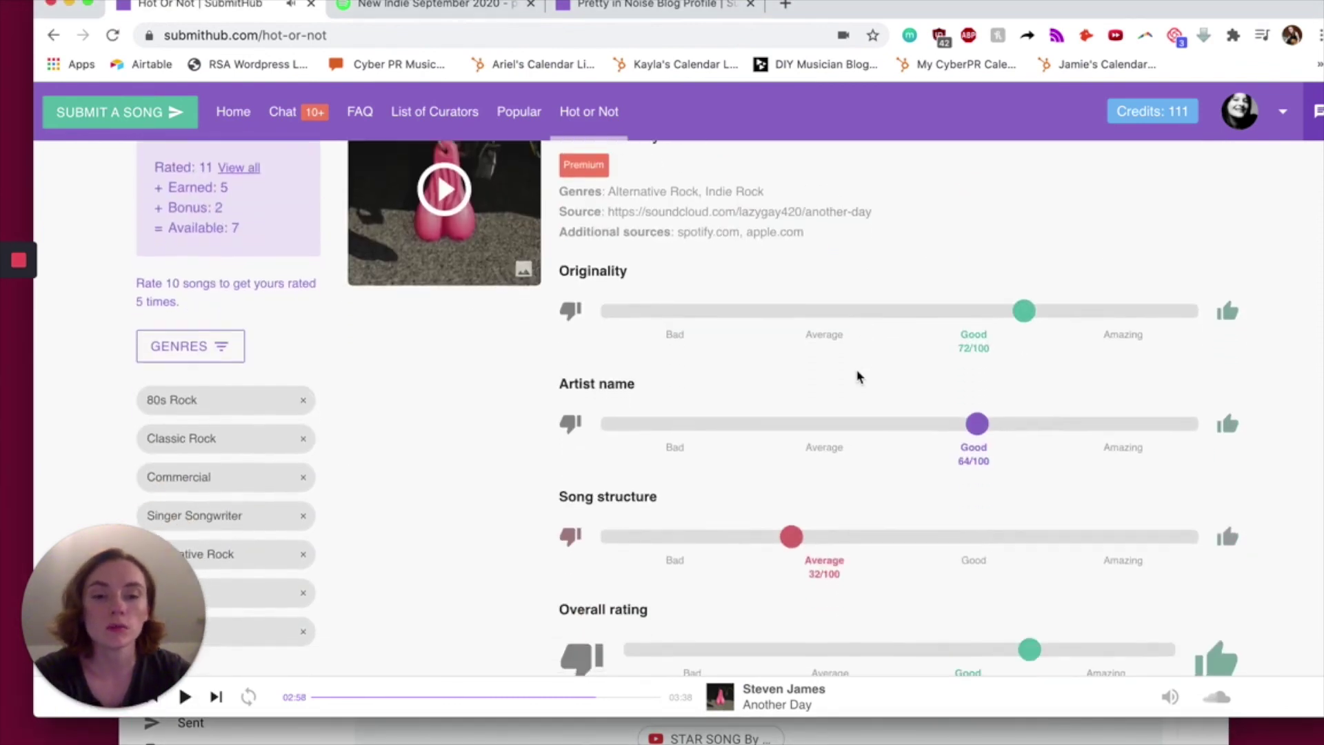
scroll(857, 376, up, 1)
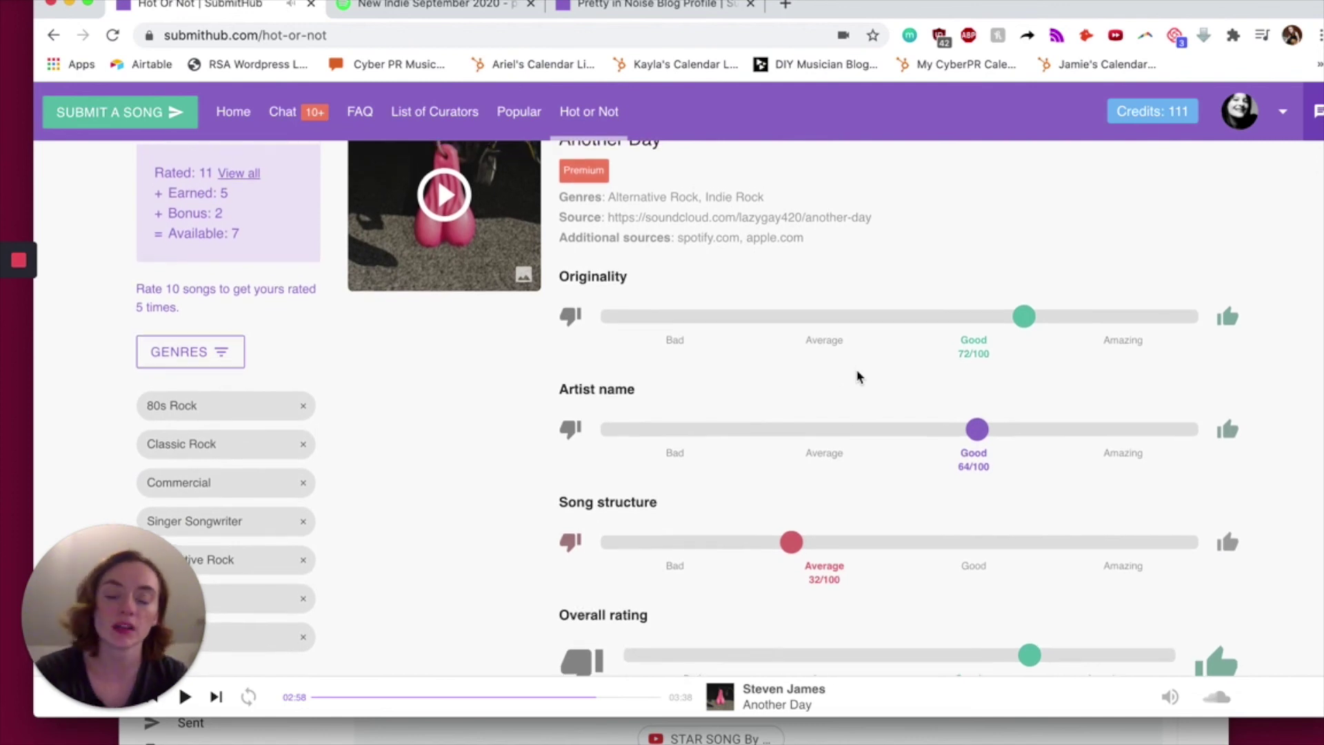
drag(721, 503, 500, 510)
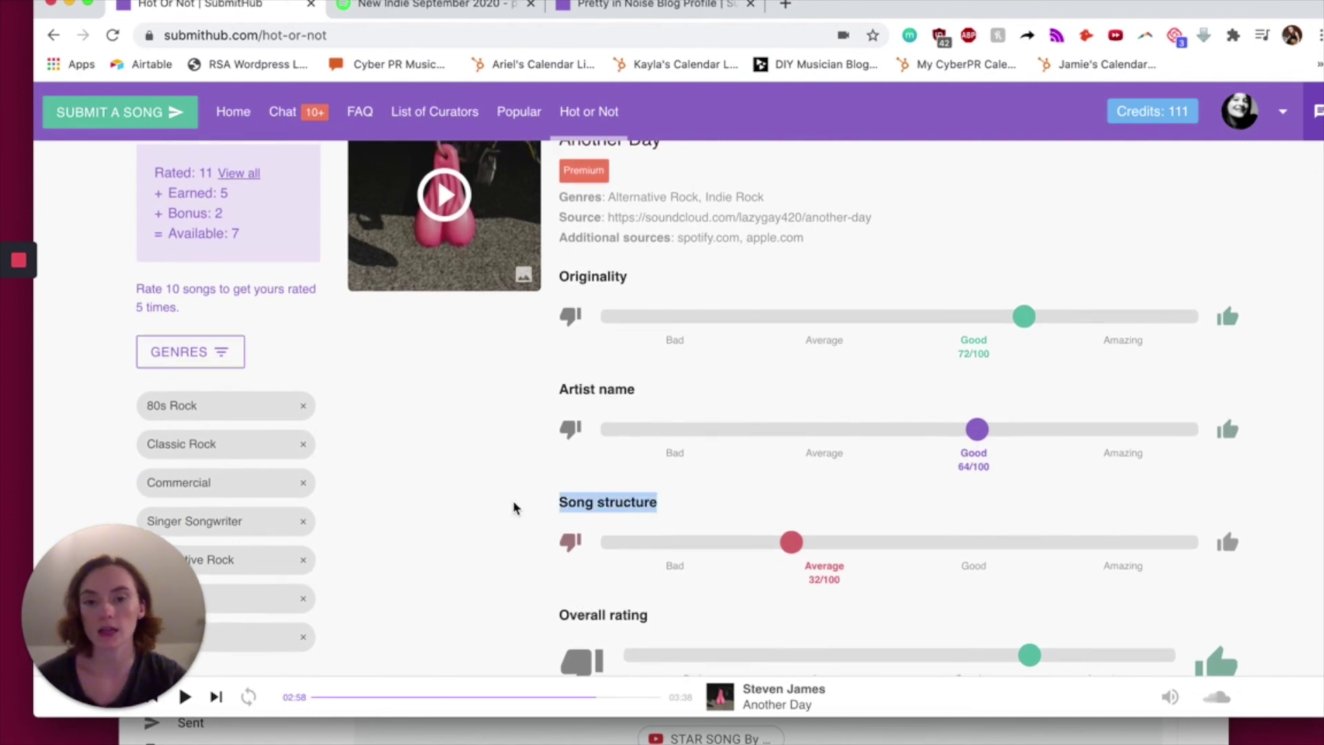
click(743, 500)
mouse_move(128, 688)
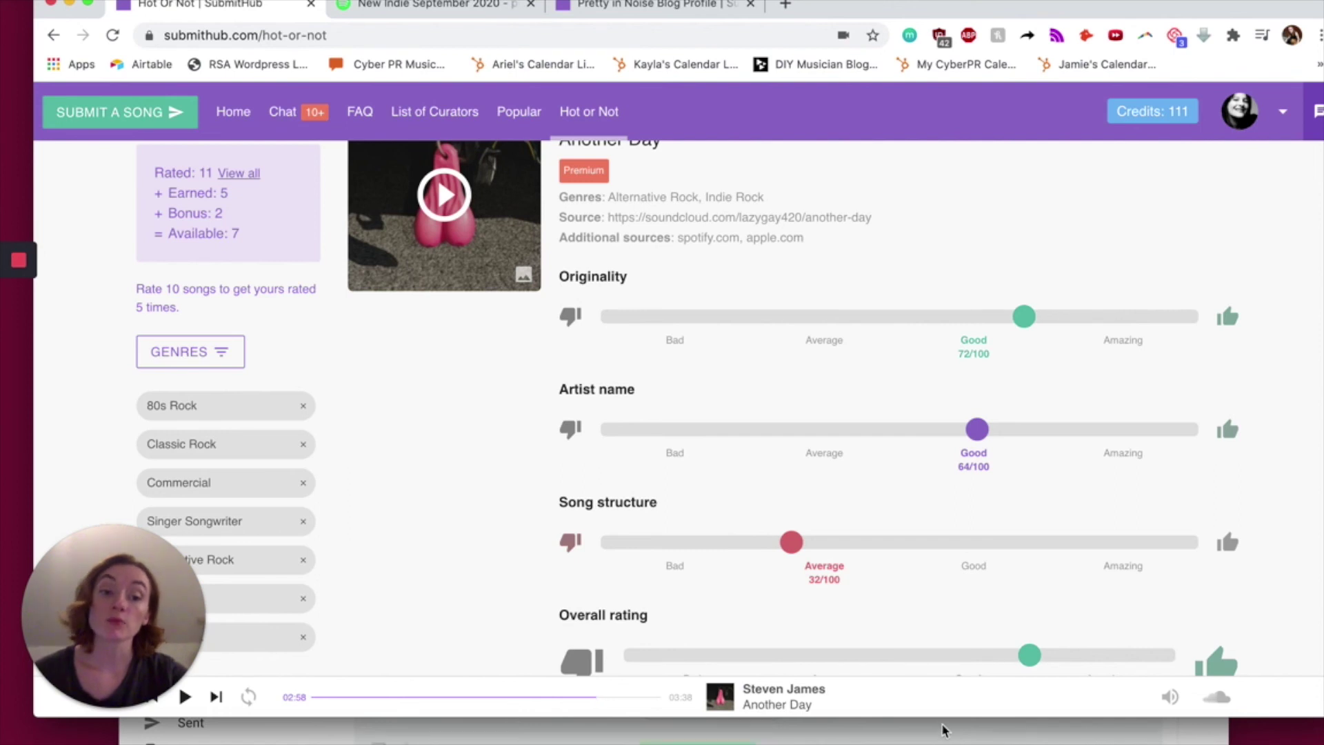
scroll(960, 587, down, 2)
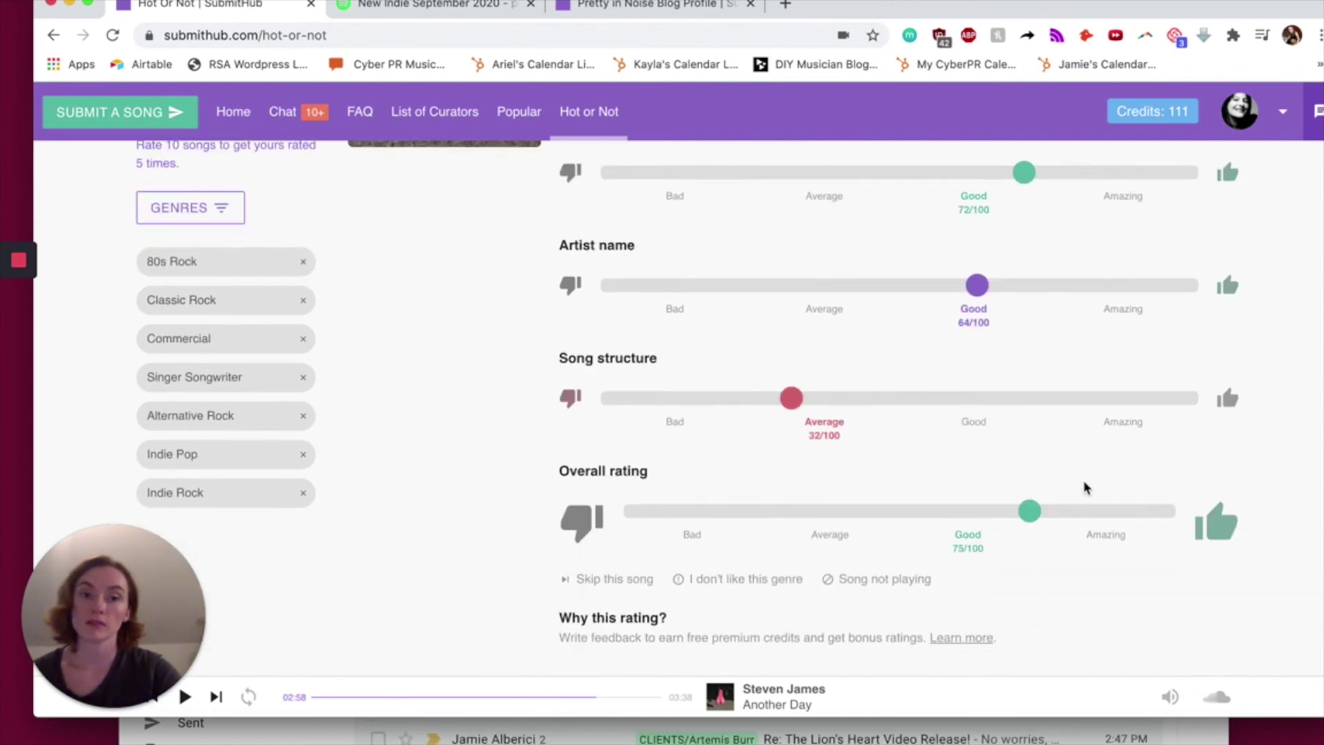
scroll(1085, 488, down, 4)
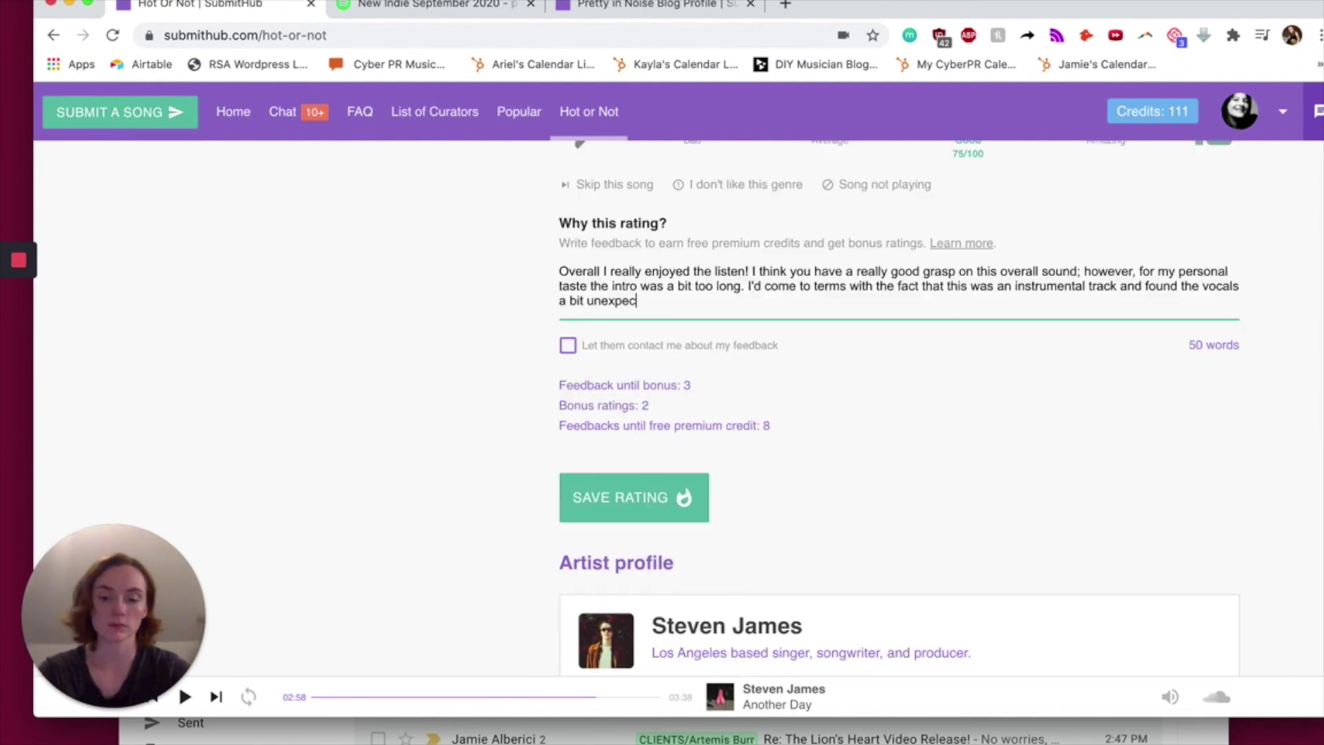
- Finish the feedback on Another Day's long intro and unexpected vocals and save the upvote
text(ted)
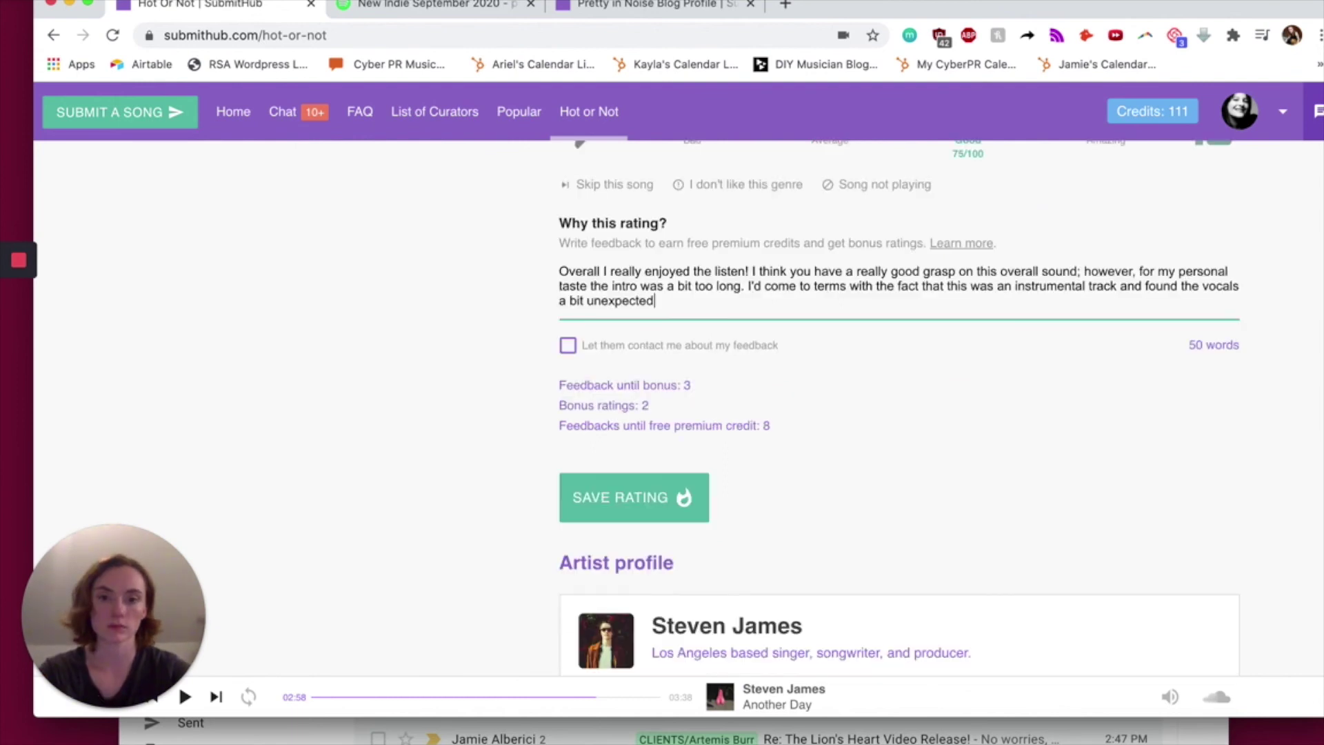
text( when they came in.)
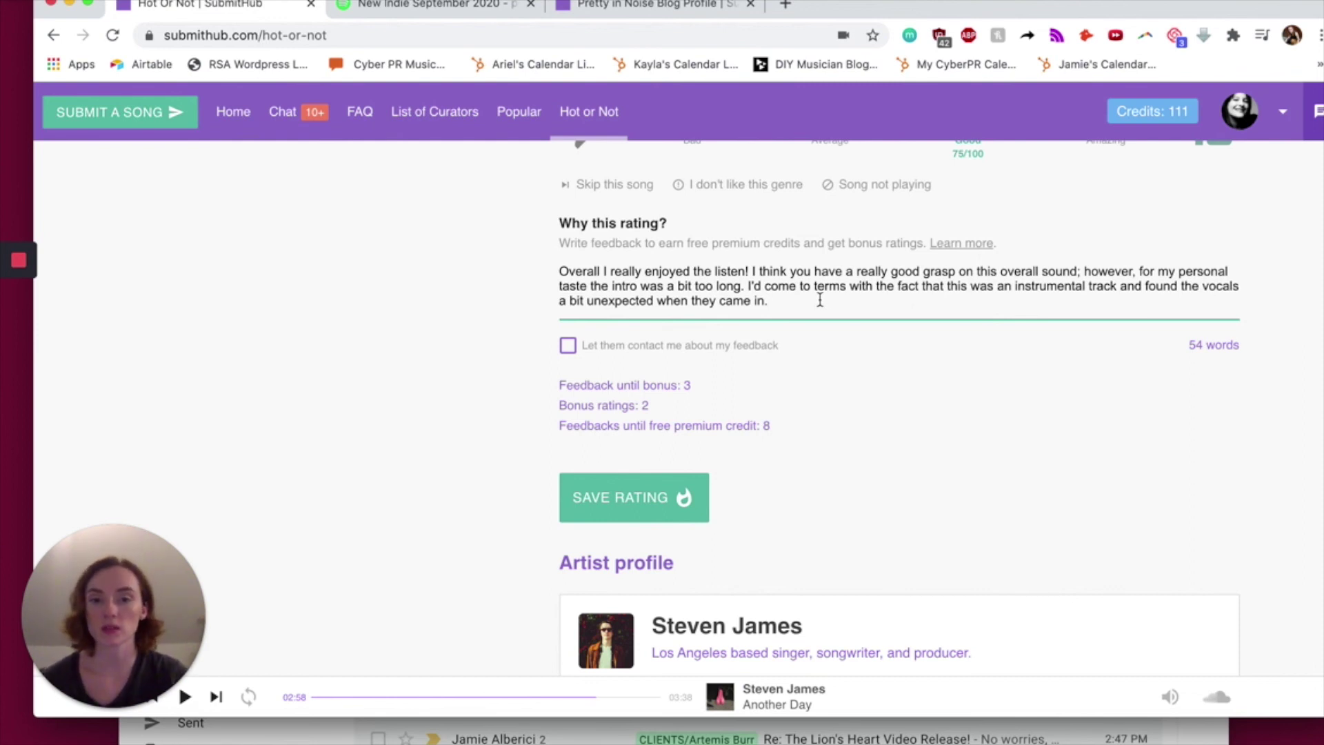
scroll(725, 414, down, 2)
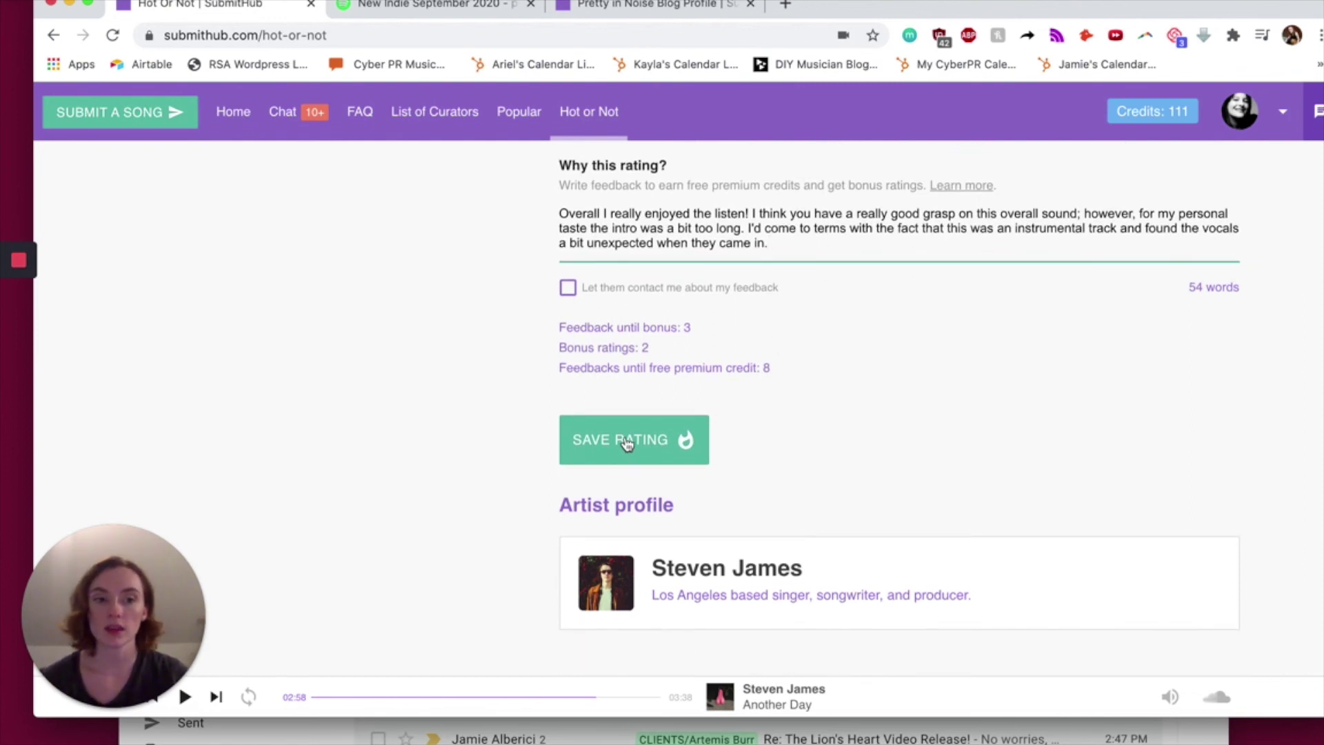
click(626, 443)
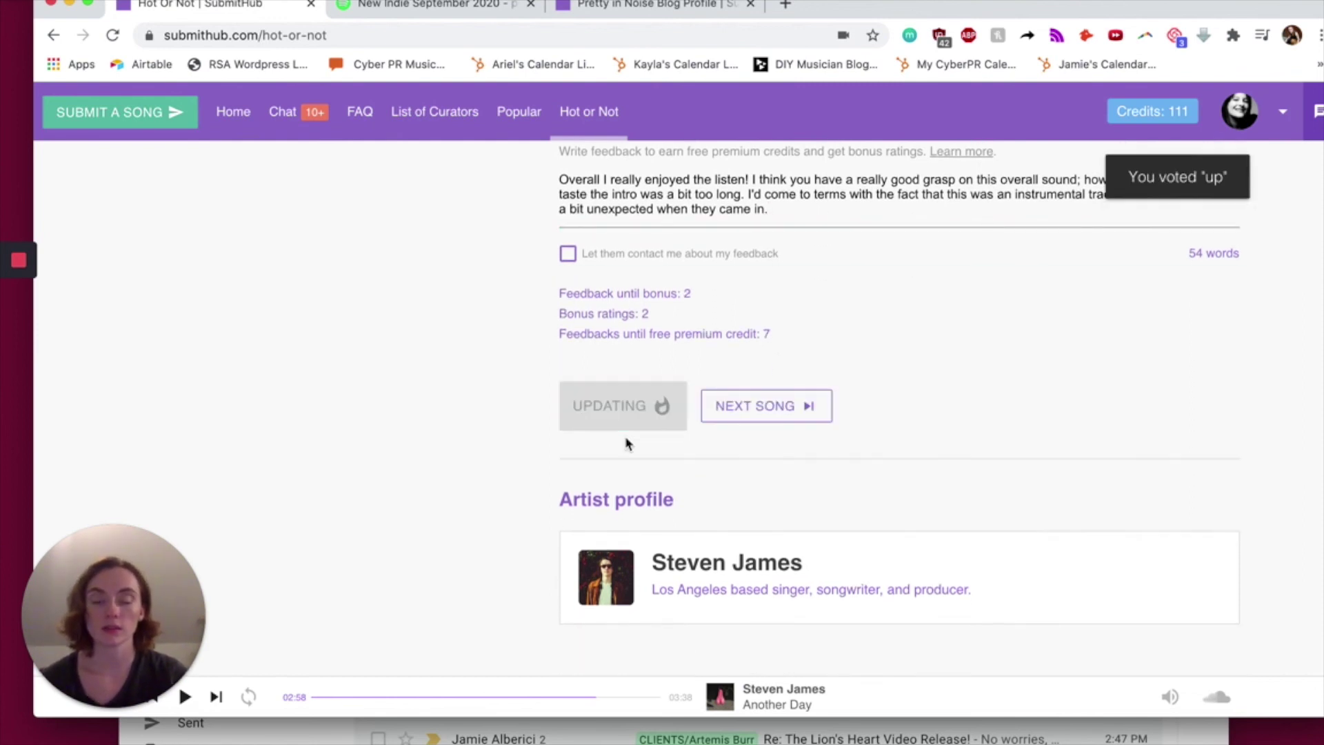
click(784, 408)
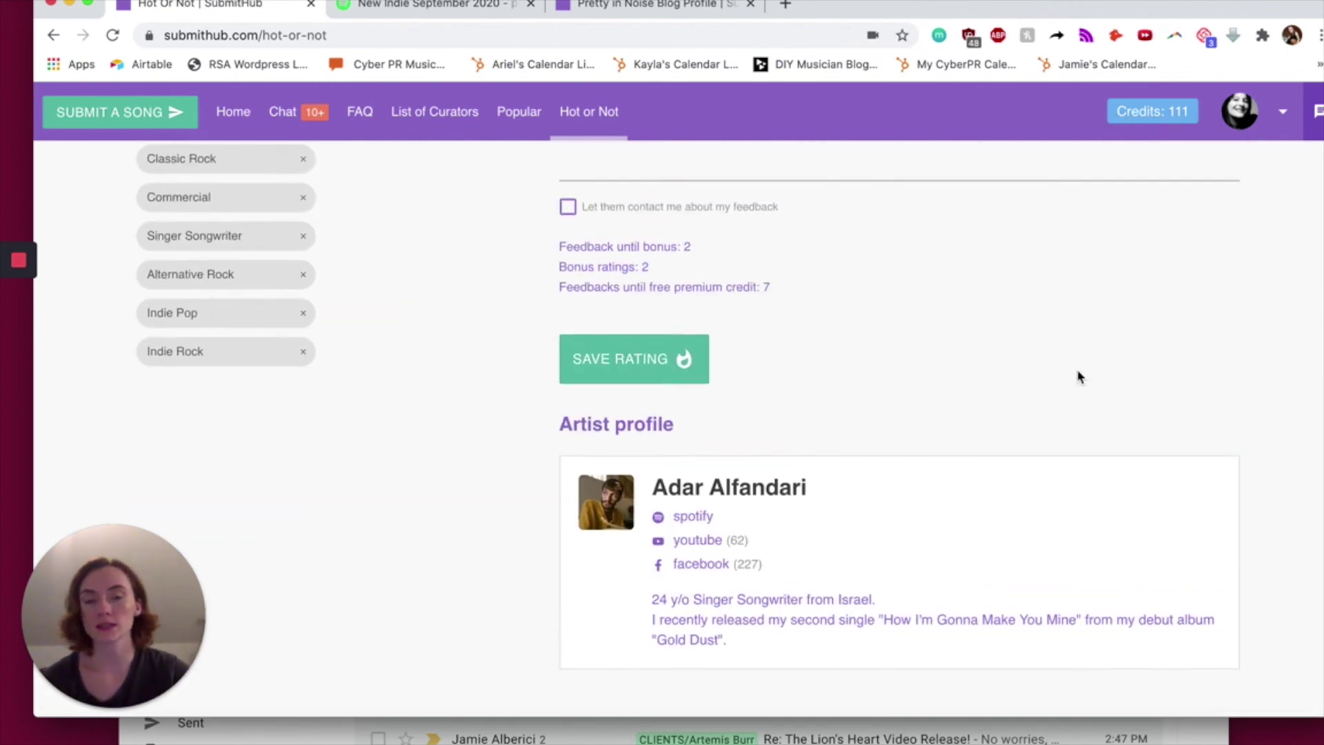
drag(795, 293, 604, 246)
scroll(556, 251, up, 7)
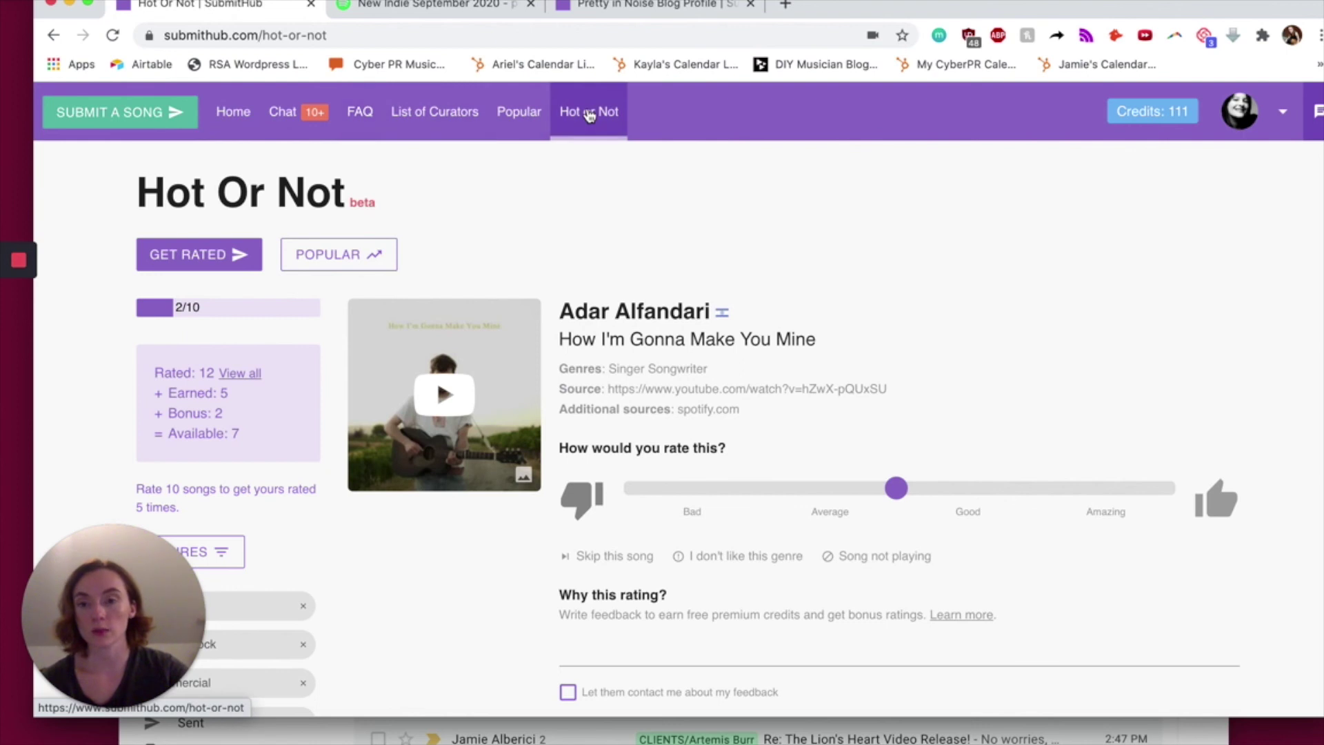
- Open Anxious Zen's results: 50 premium ratings, 36 up, 14 down, average 61/100
click(234, 259)
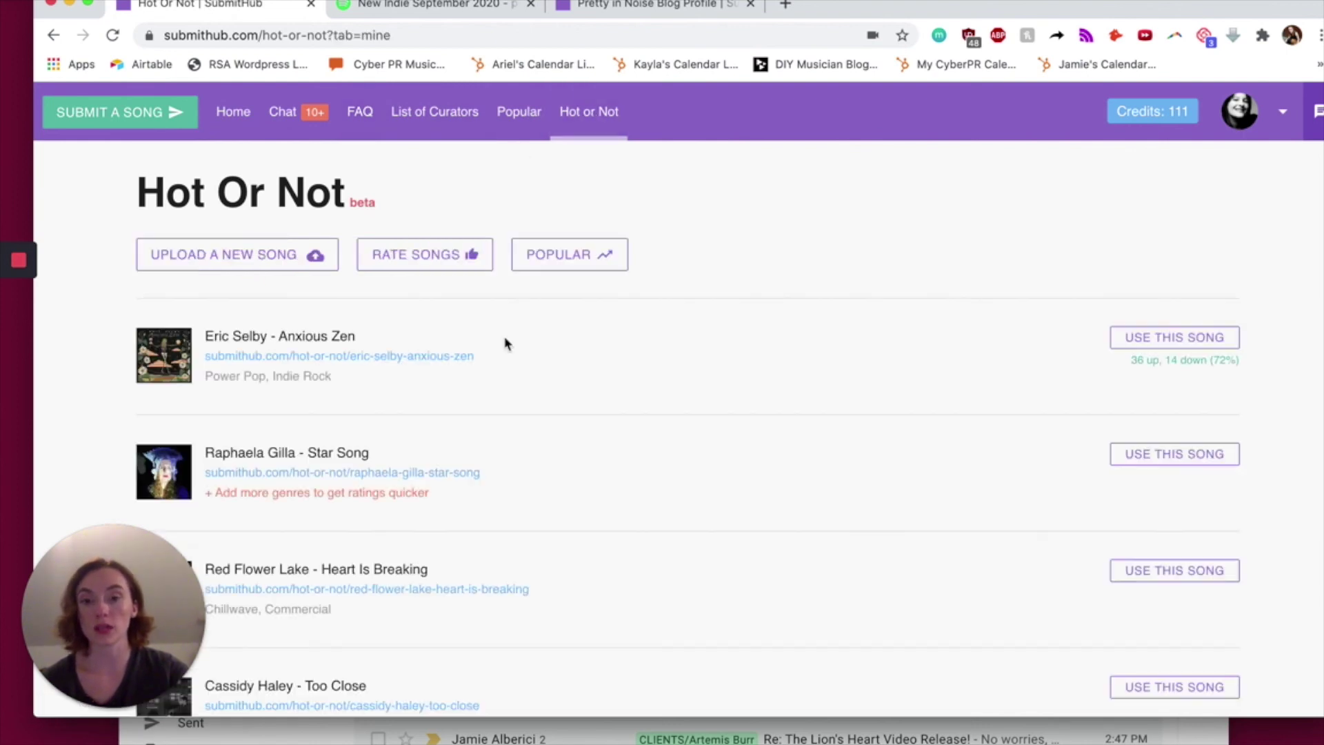
click(416, 357)
scroll(418, 364, down, 5)
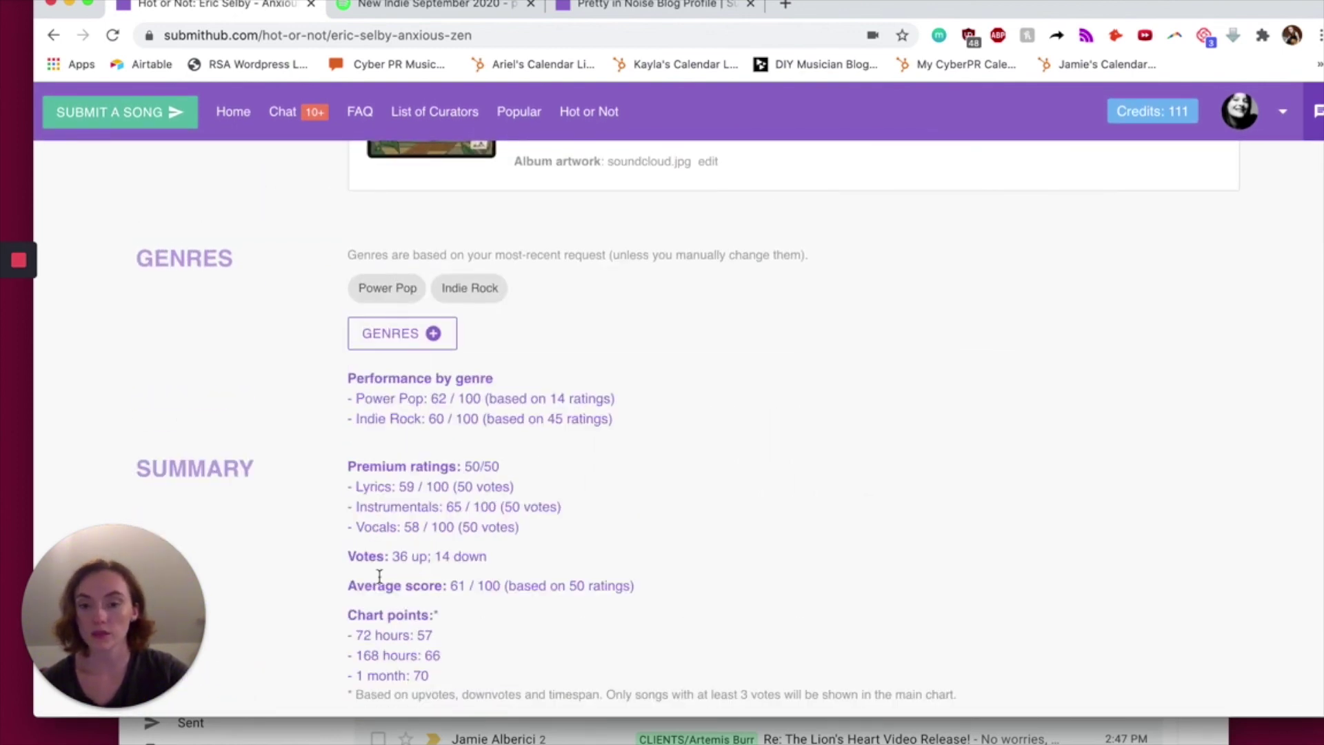
scroll(379, 579, down, 6)
scroll(379, 579, up, 9)
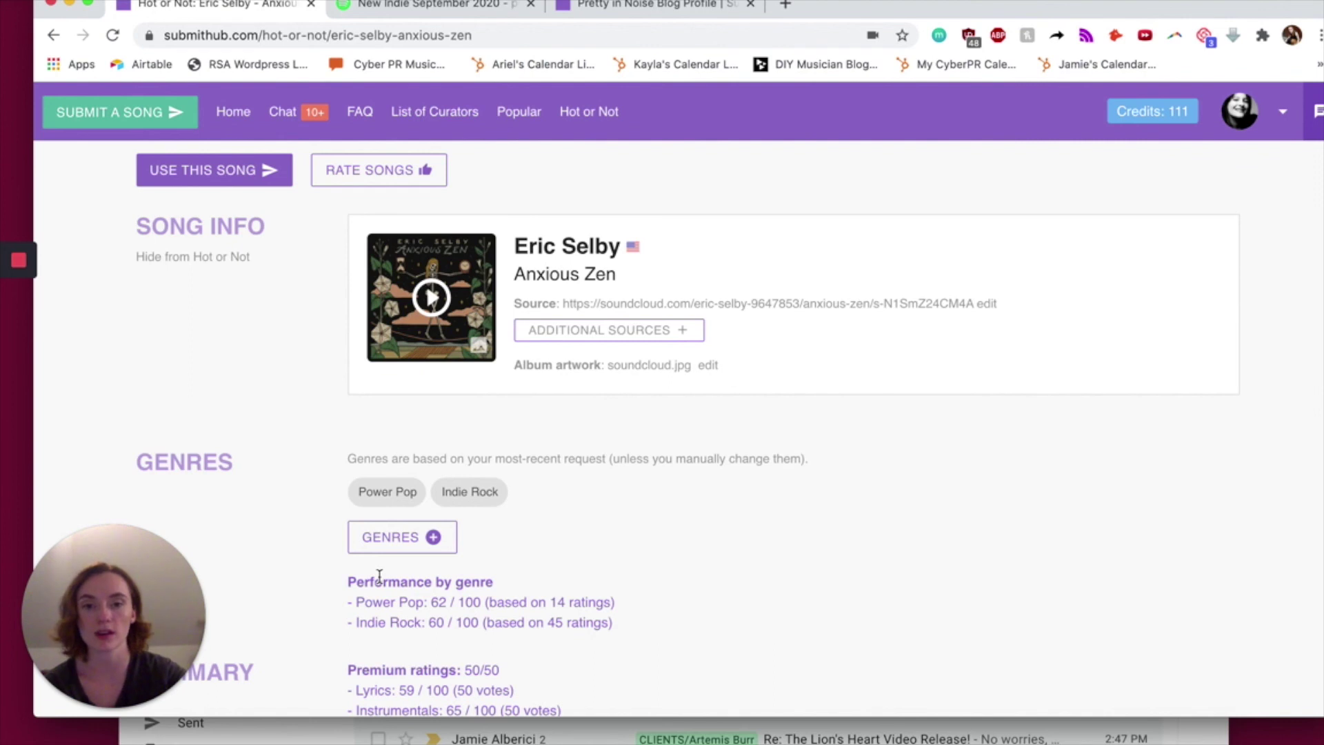
scroll(379, 575, down, 5)
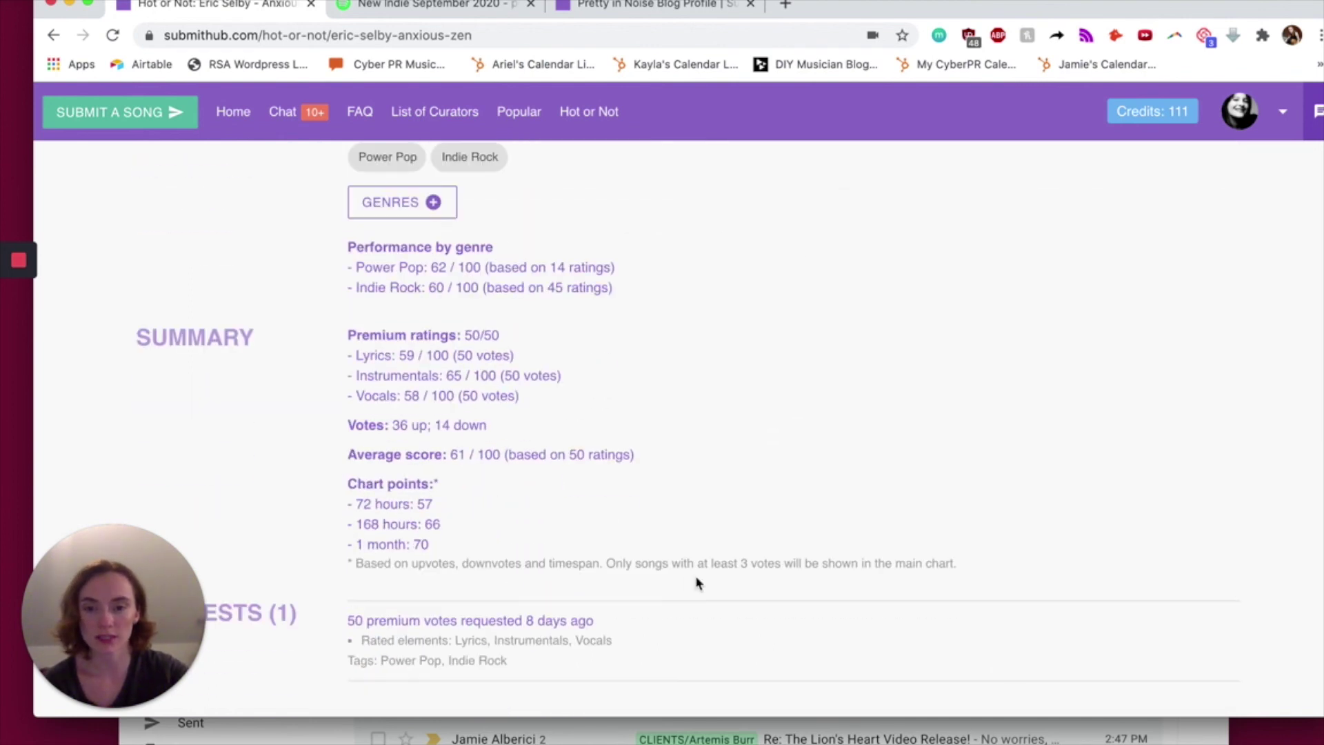
scroll(696, 583, down, 20)
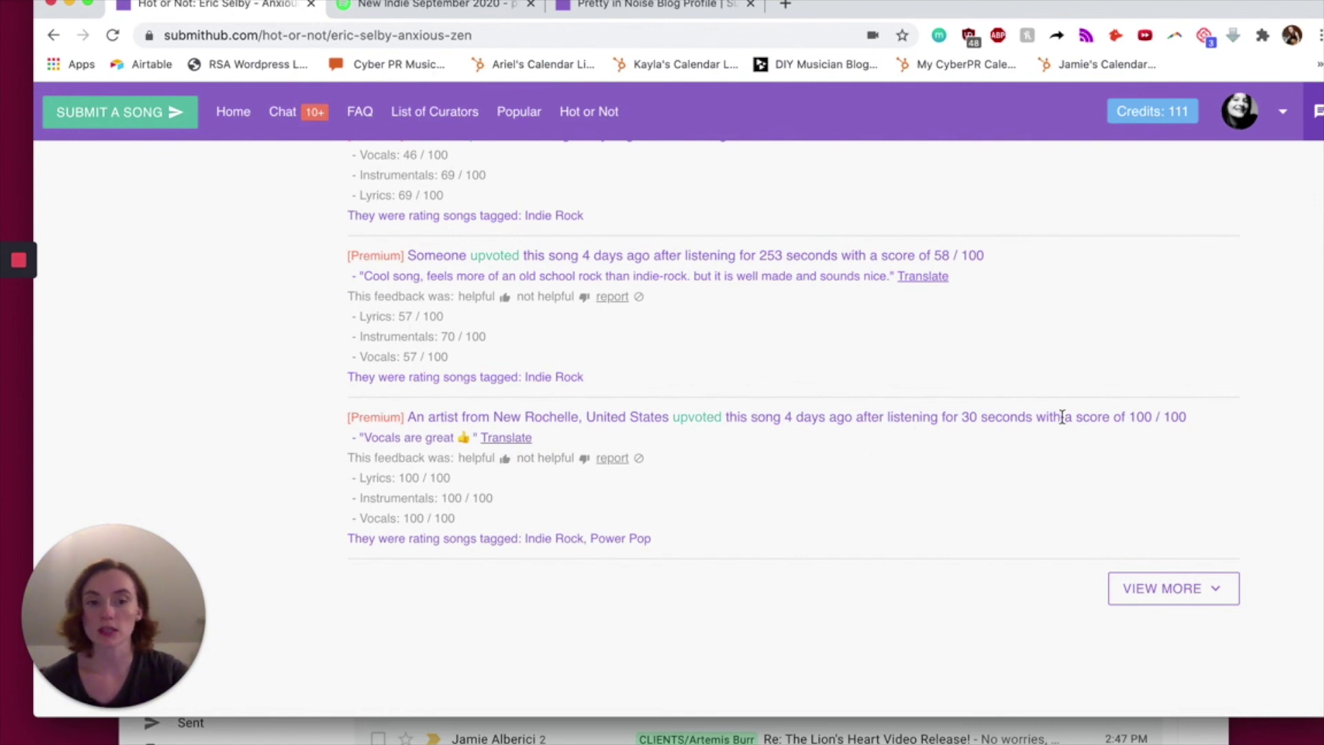
- Read the premium reviews, including a 100/100 'Vocals are great' and a 58/100 after 253 seconds
drag(1201, 417, 1032, 417)
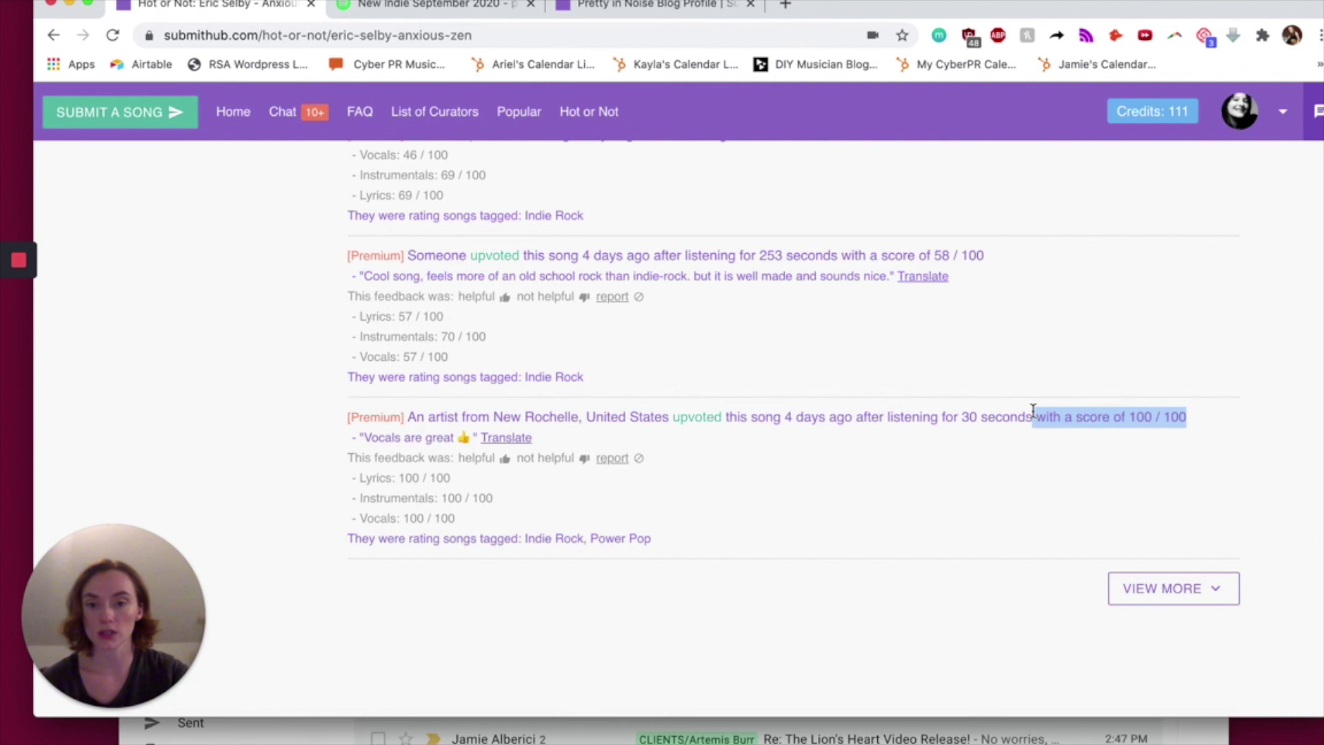
drag(345, 447, 559, 444)
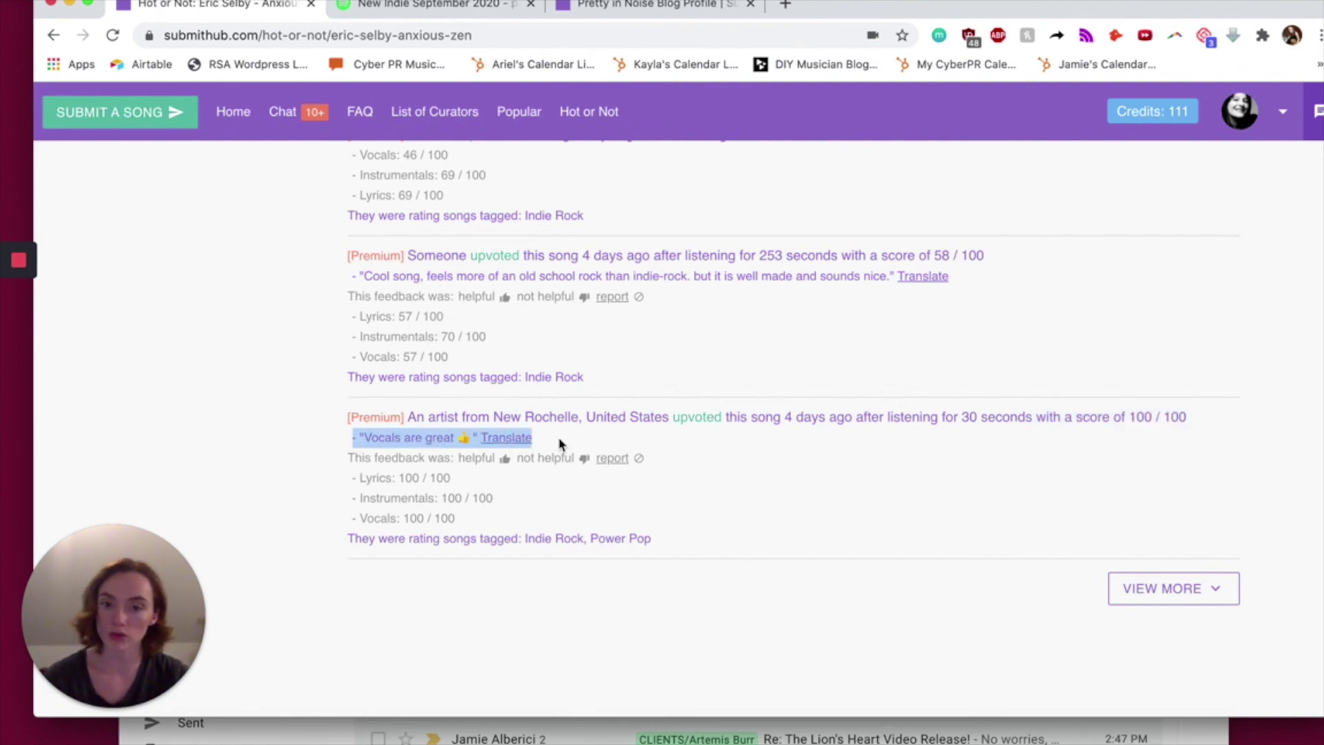
scroll(559, 443, up, 2)
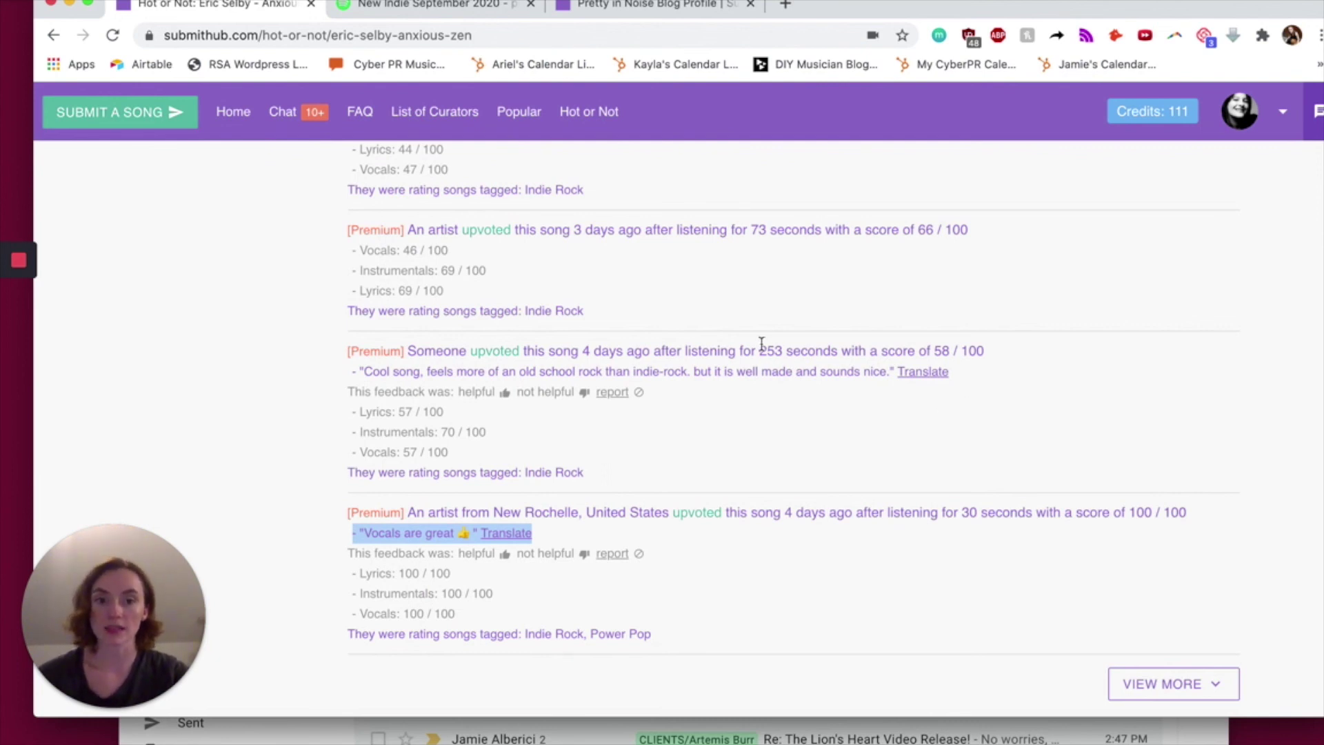
drag(752, 352, 861, 354)
drag(1014, 361, 733, 358)
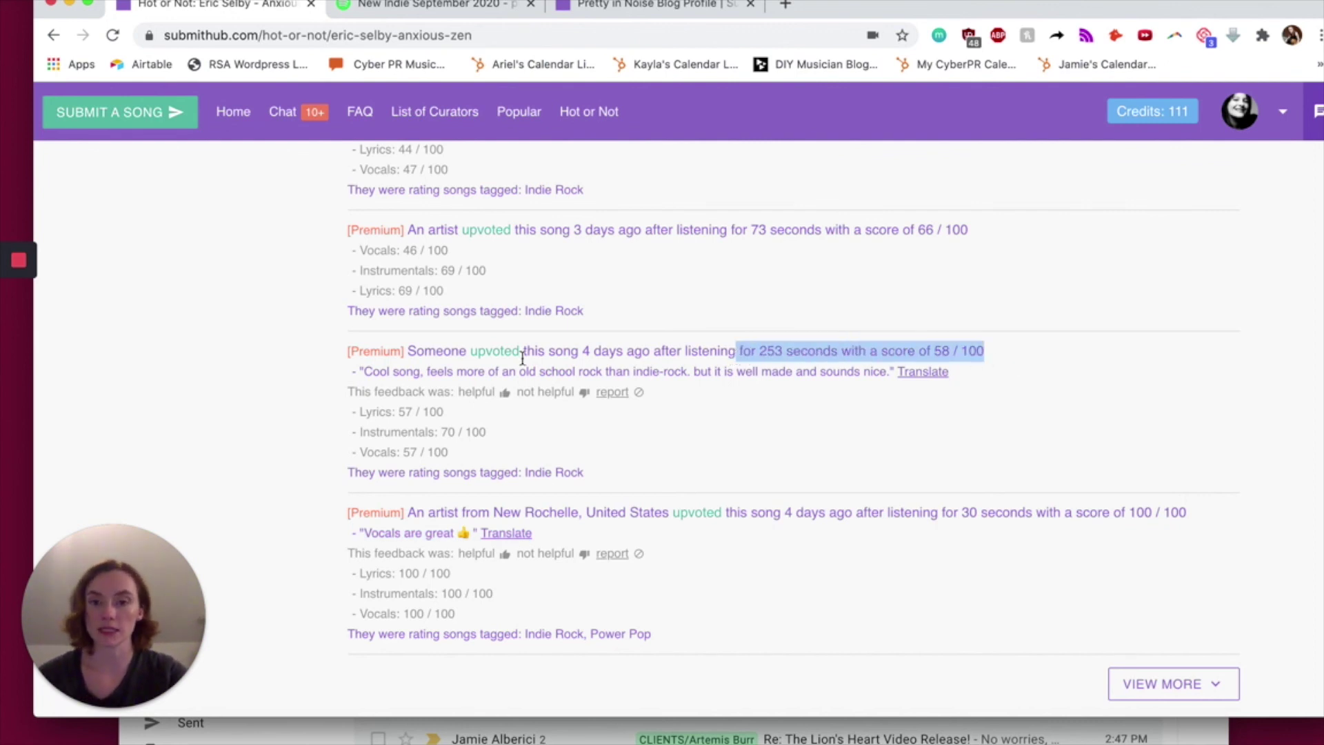
click(434, 371)
scroll(744, 523, up, 4)
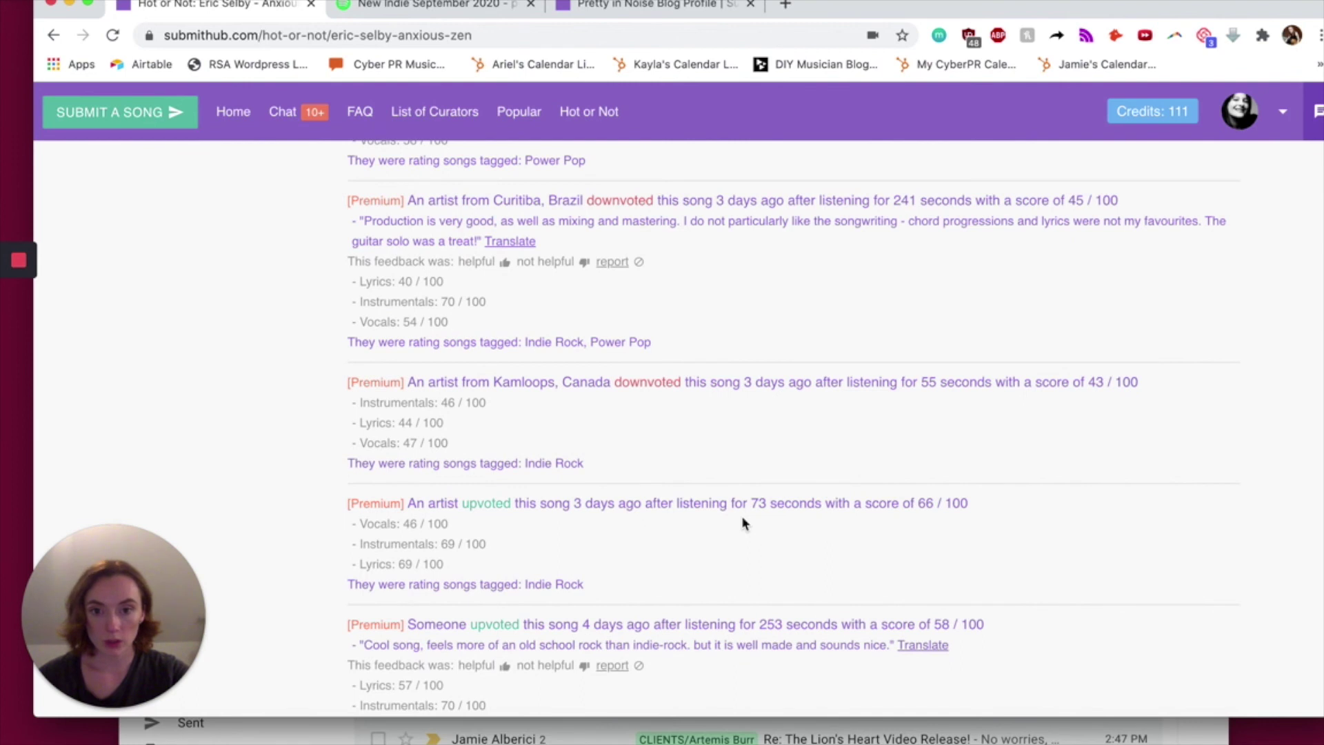
scroll(744, 523, up, 3)
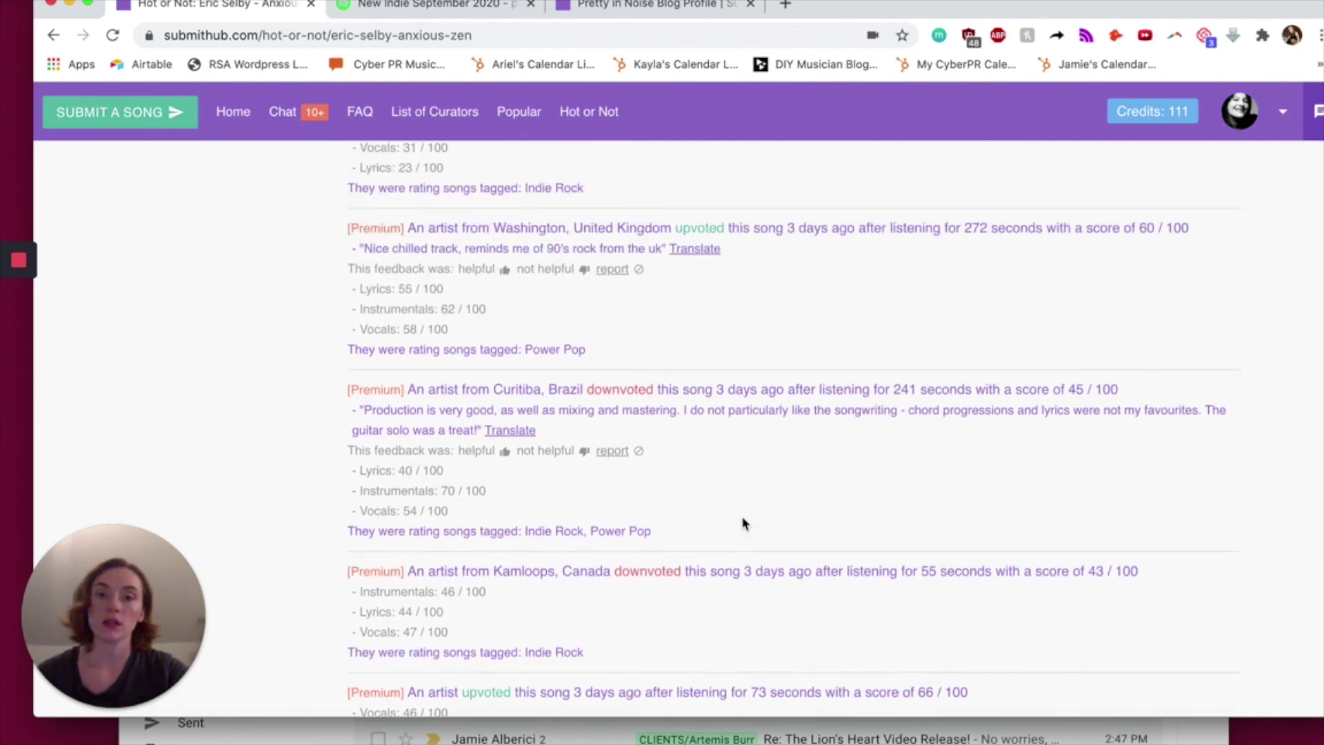
scroll(743, 523, up, 4)
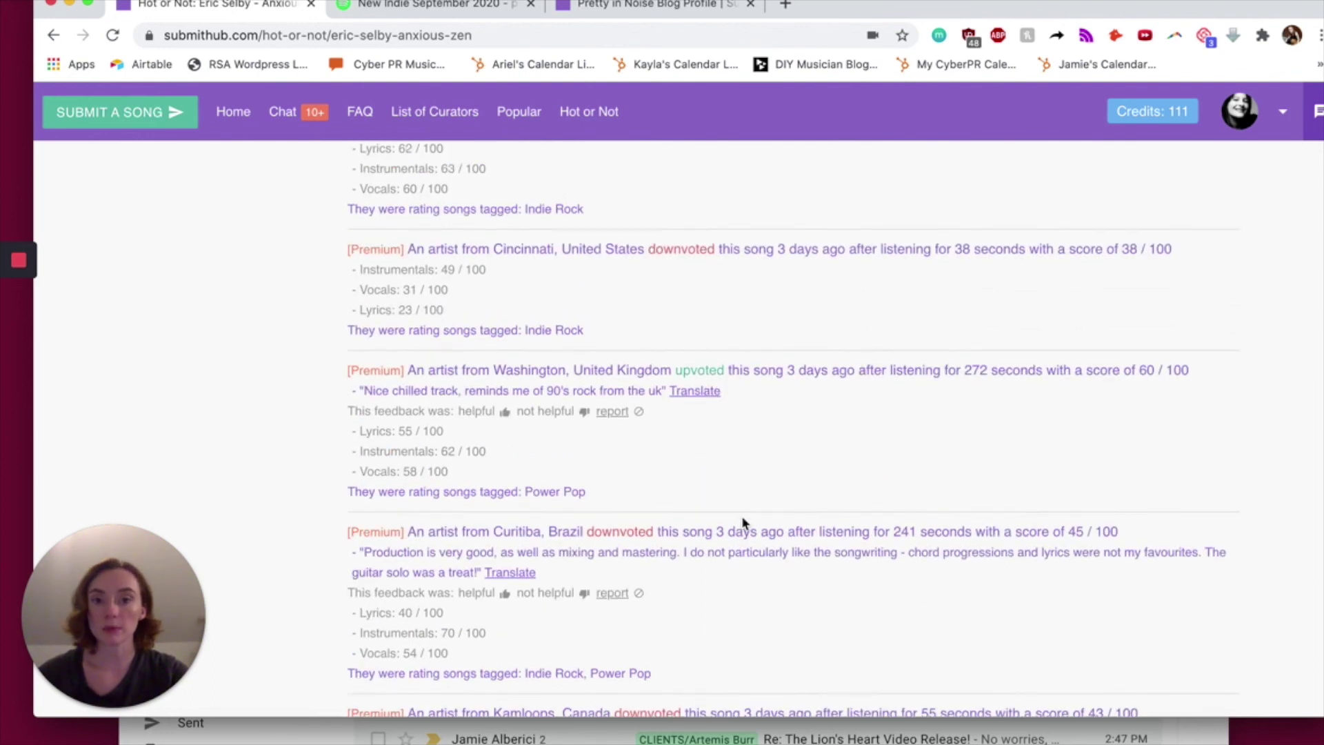
scroll(743, 523, up, 15)
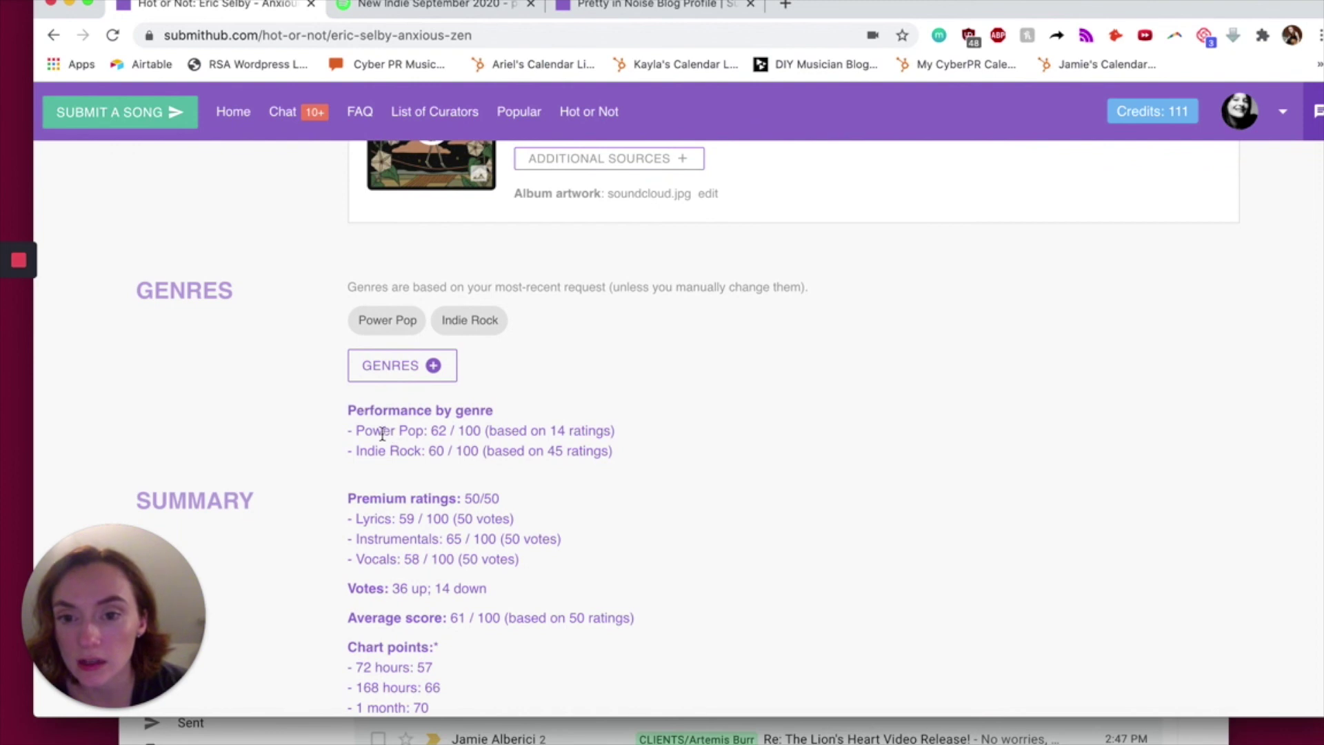
mouse_move(364, 430)
mouse_down()
mouse_move(638, 451)
mouse_move(340, 436)
mouse_up()
scroll(339, 436, down, 2)
drag(384, 356, 507, 376)
drag(357, 377, 450, 377)
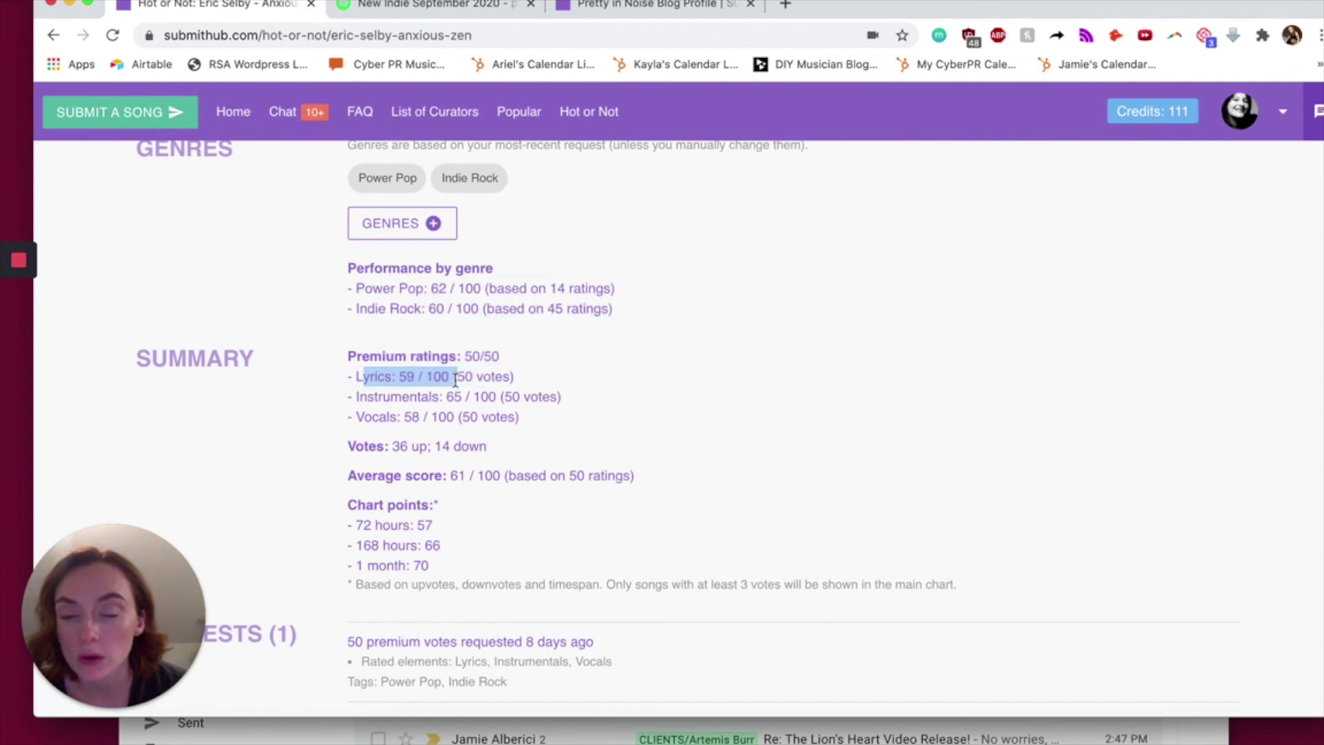
click(383, 381)
drag(494, 448, 399, 441)
click(473, 444)
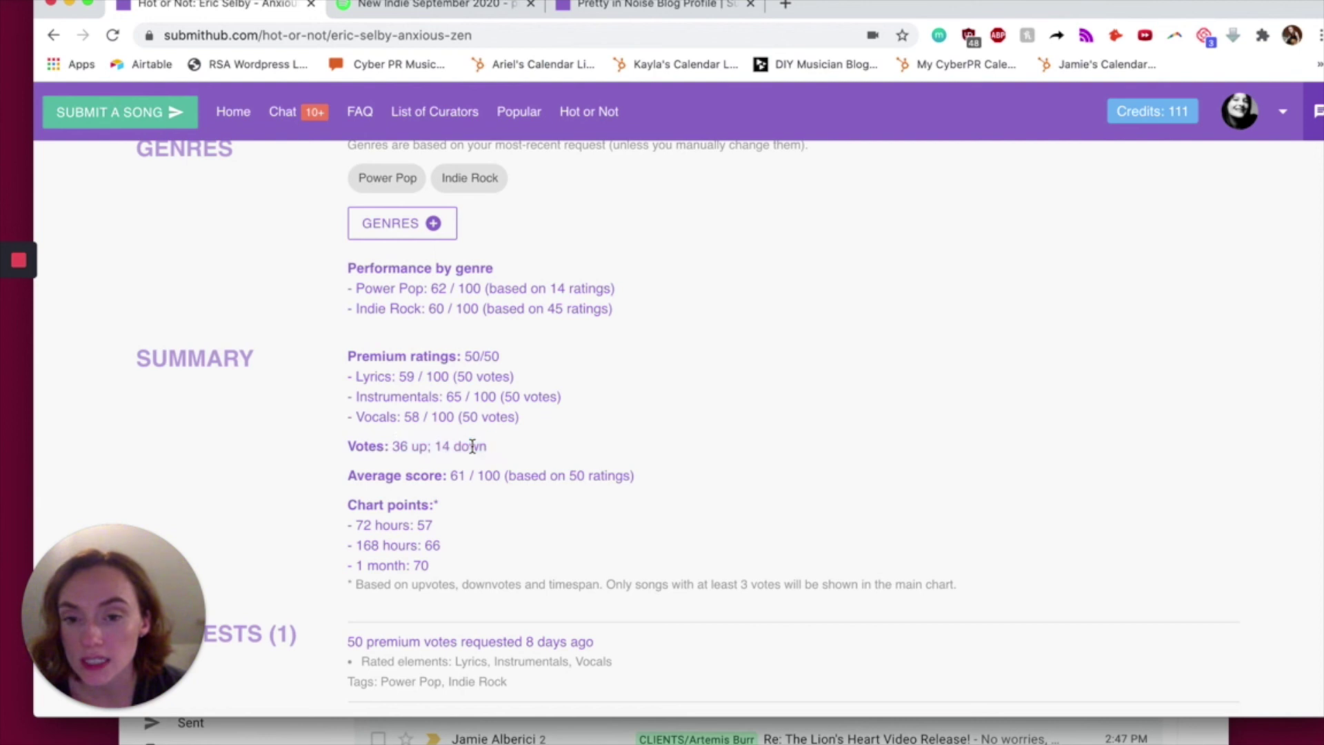
scroll(473, 443, down, 2)
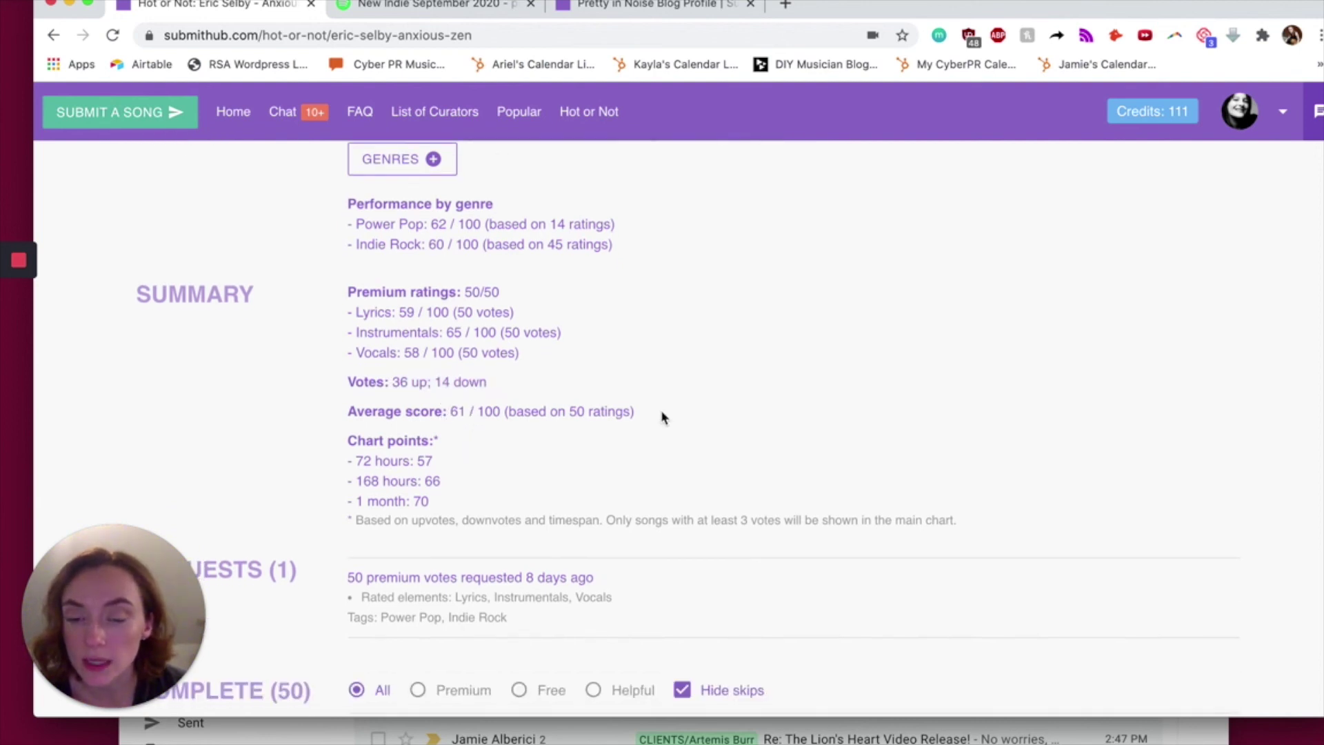
scroll(514, 437, down, 2)
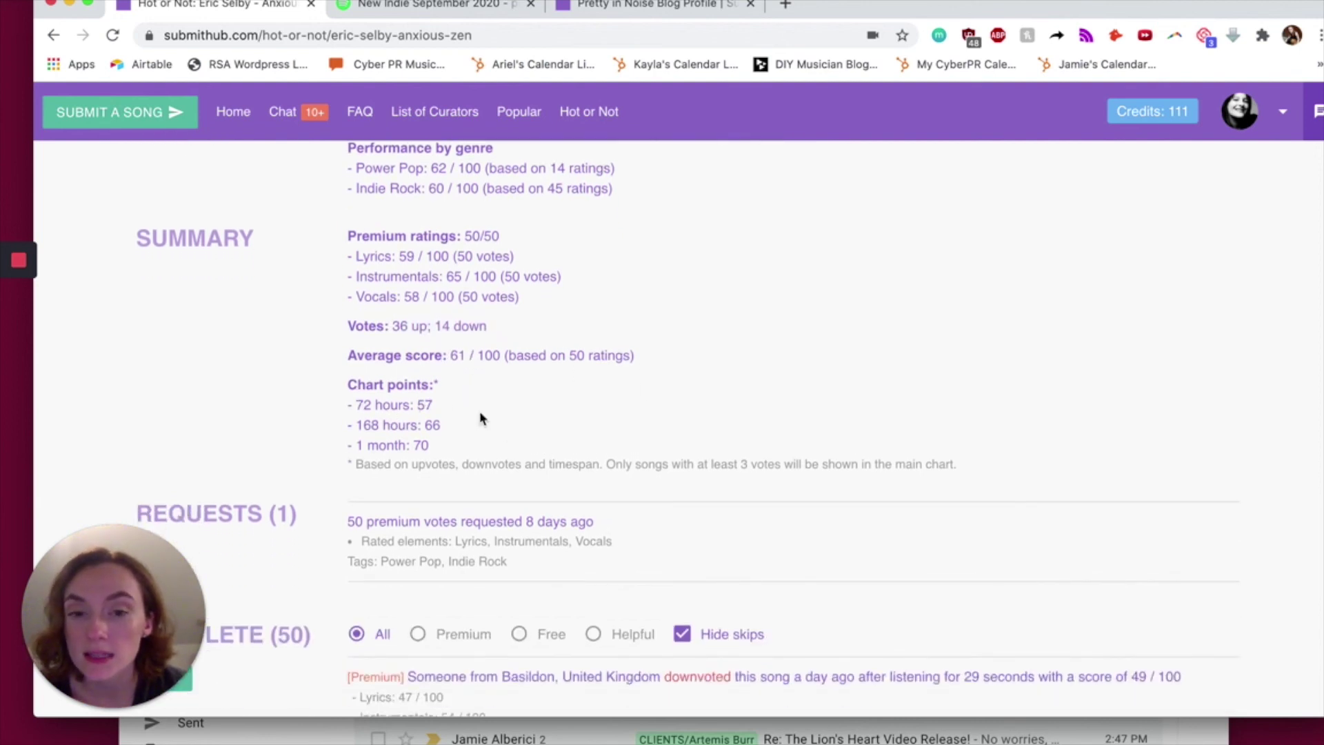
drag(459, 449, 349, 384)
drag(355, 464, 679, 467)
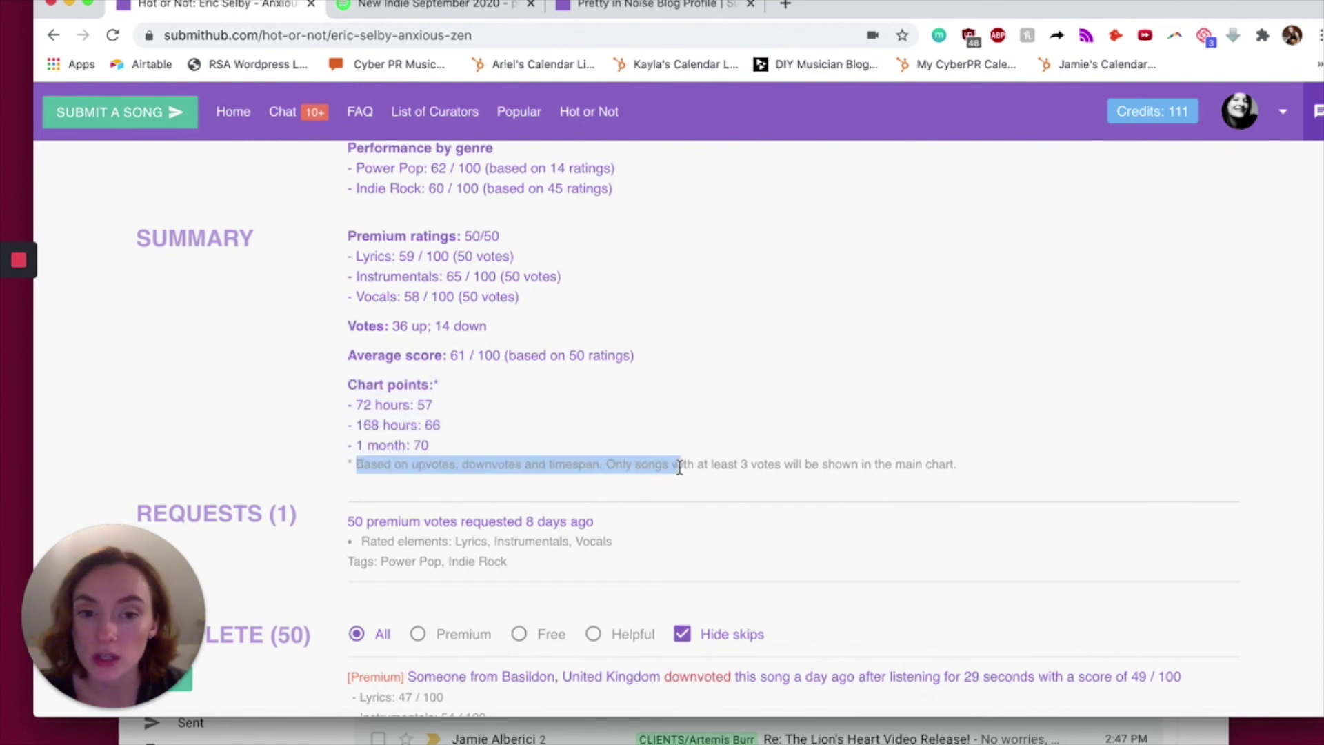
click(771, 467)
scroll(772, 467, up, 8)
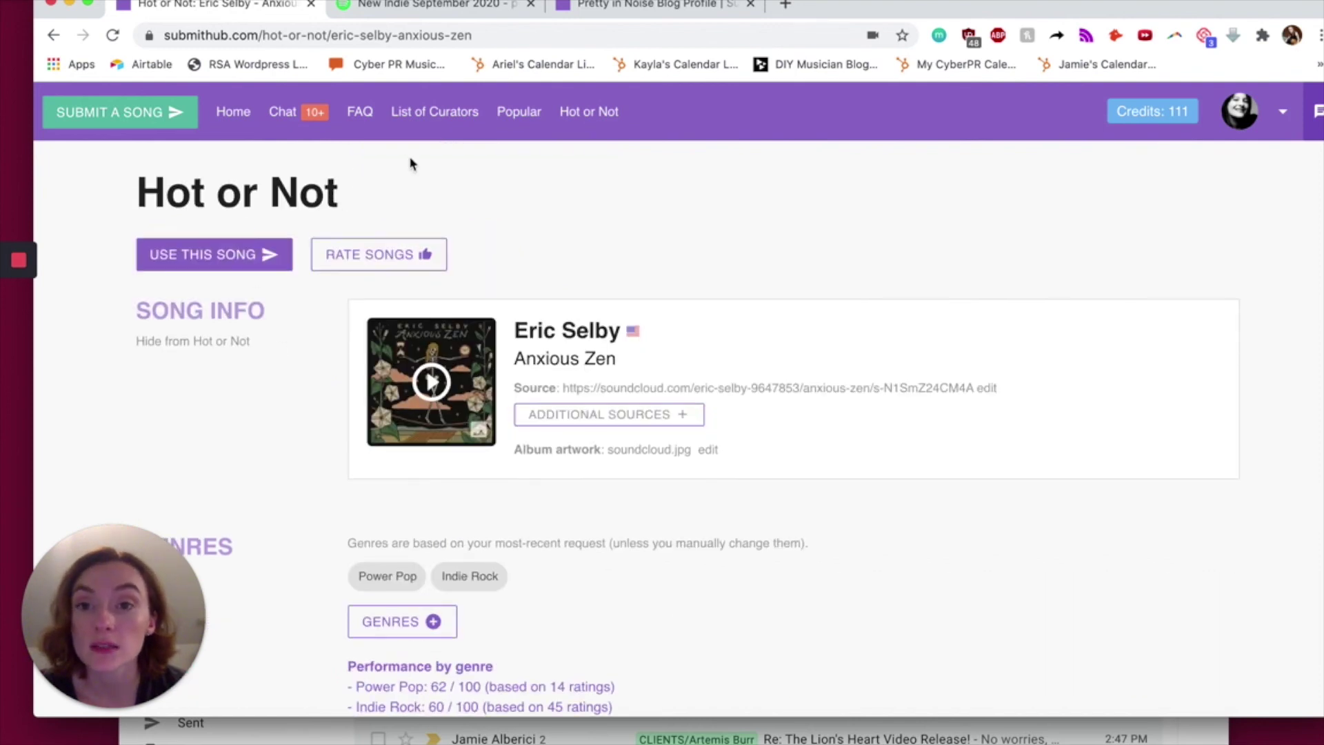
click(324, 254)
click(319, 253)
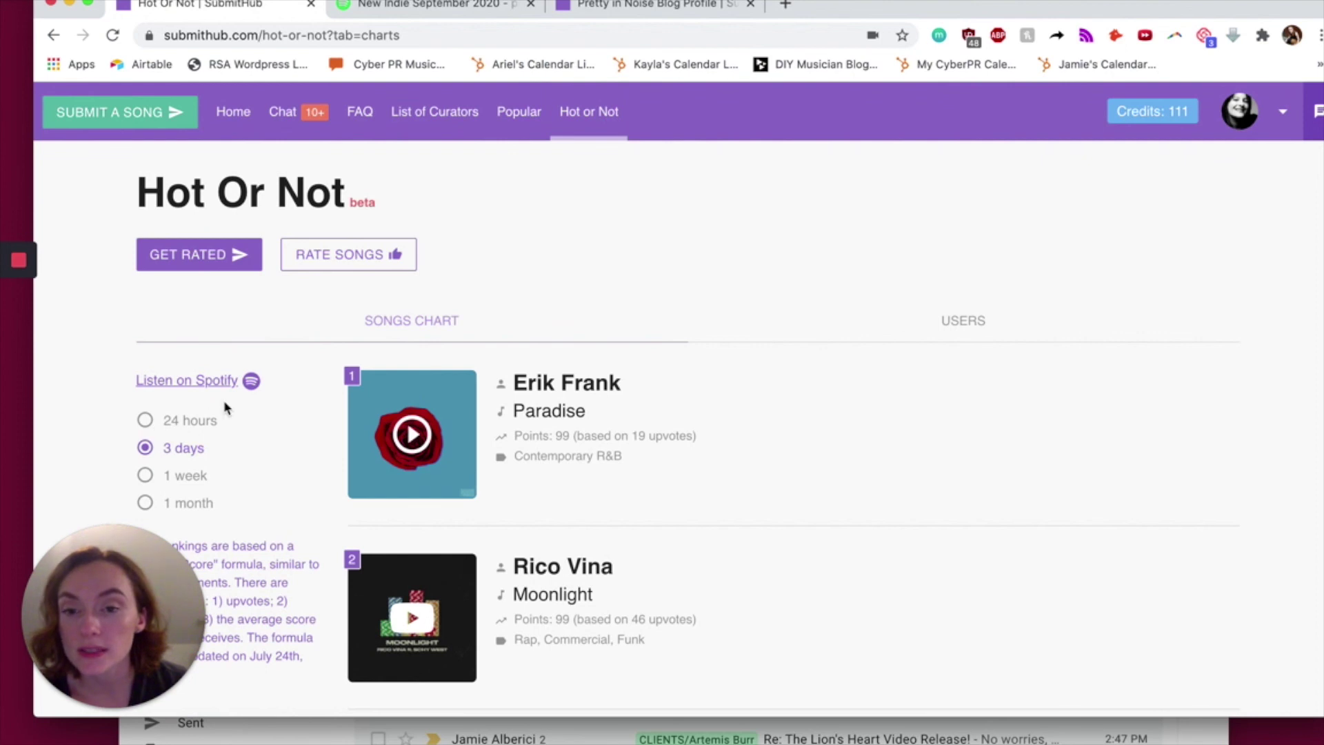
- Switch the Popular songs chart to the last 24 hours and scroll through it
scroll(225, 408, down, 3)
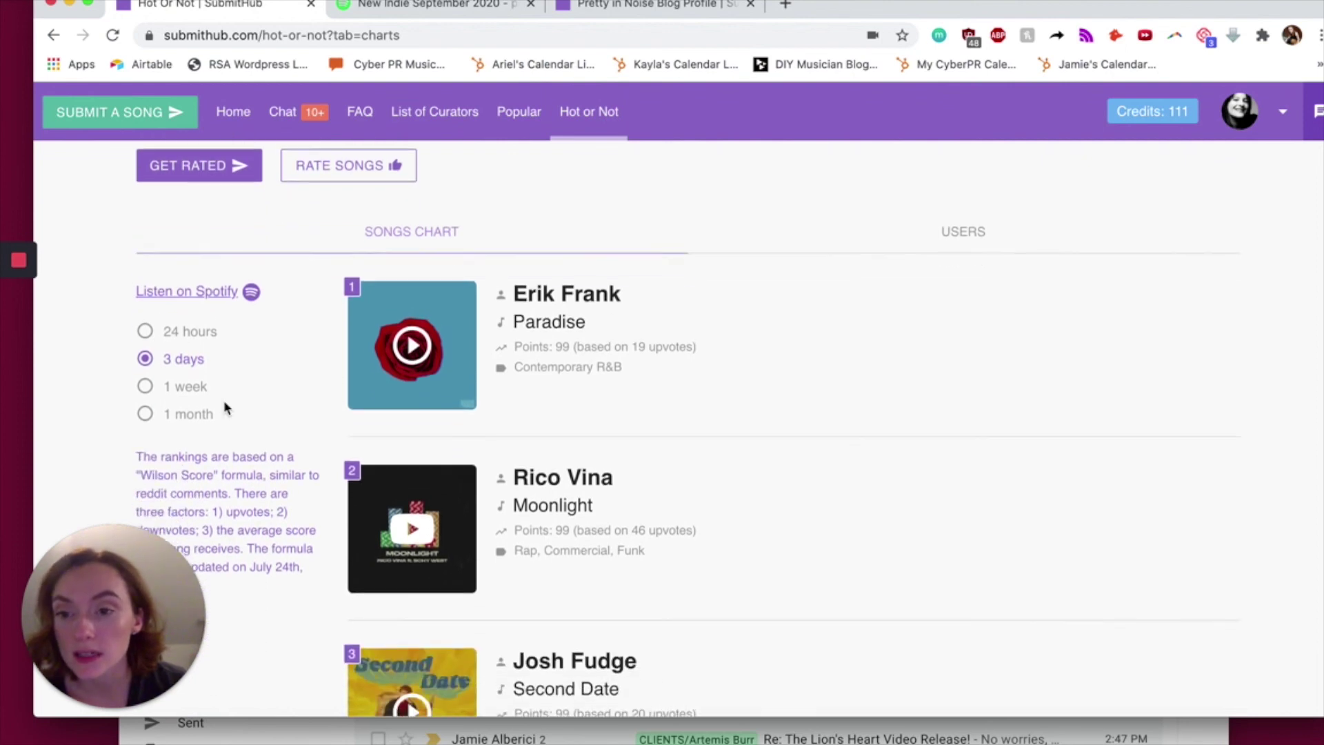
click(144, 332)
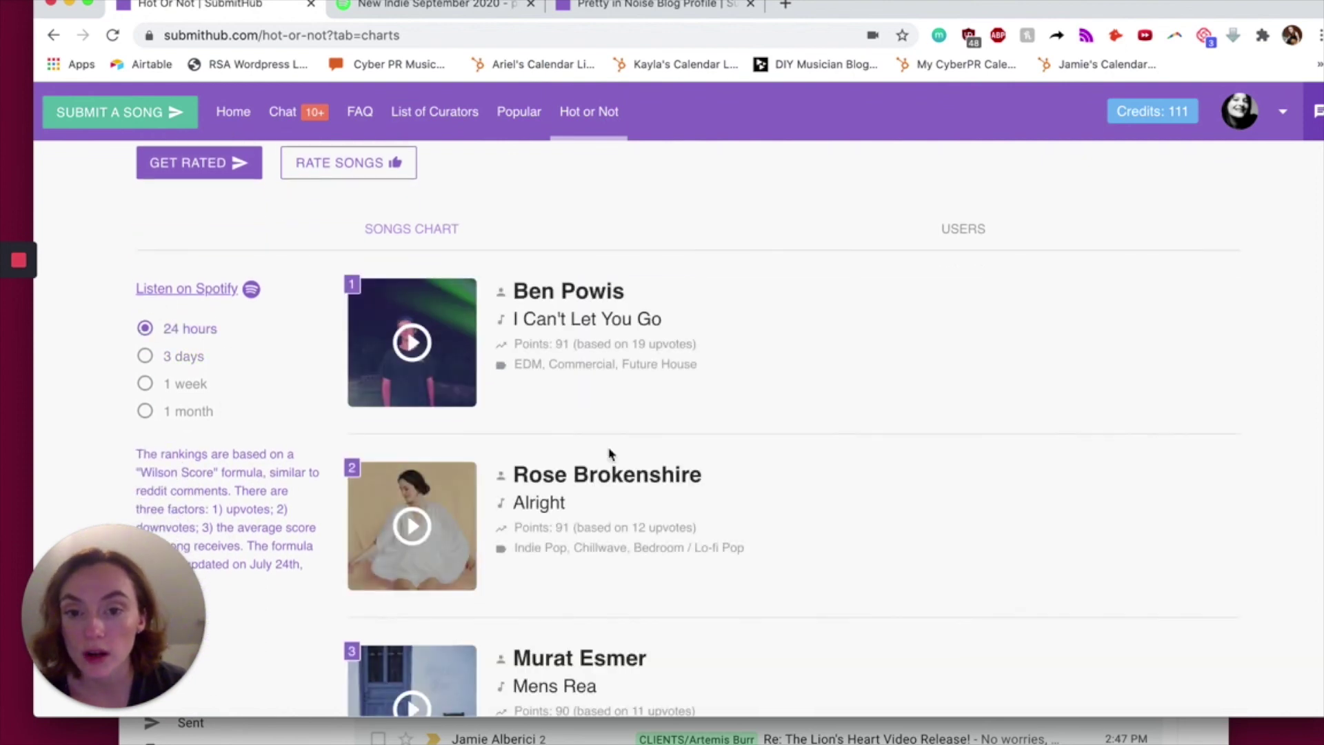
scroll(609, 452, down, 4)
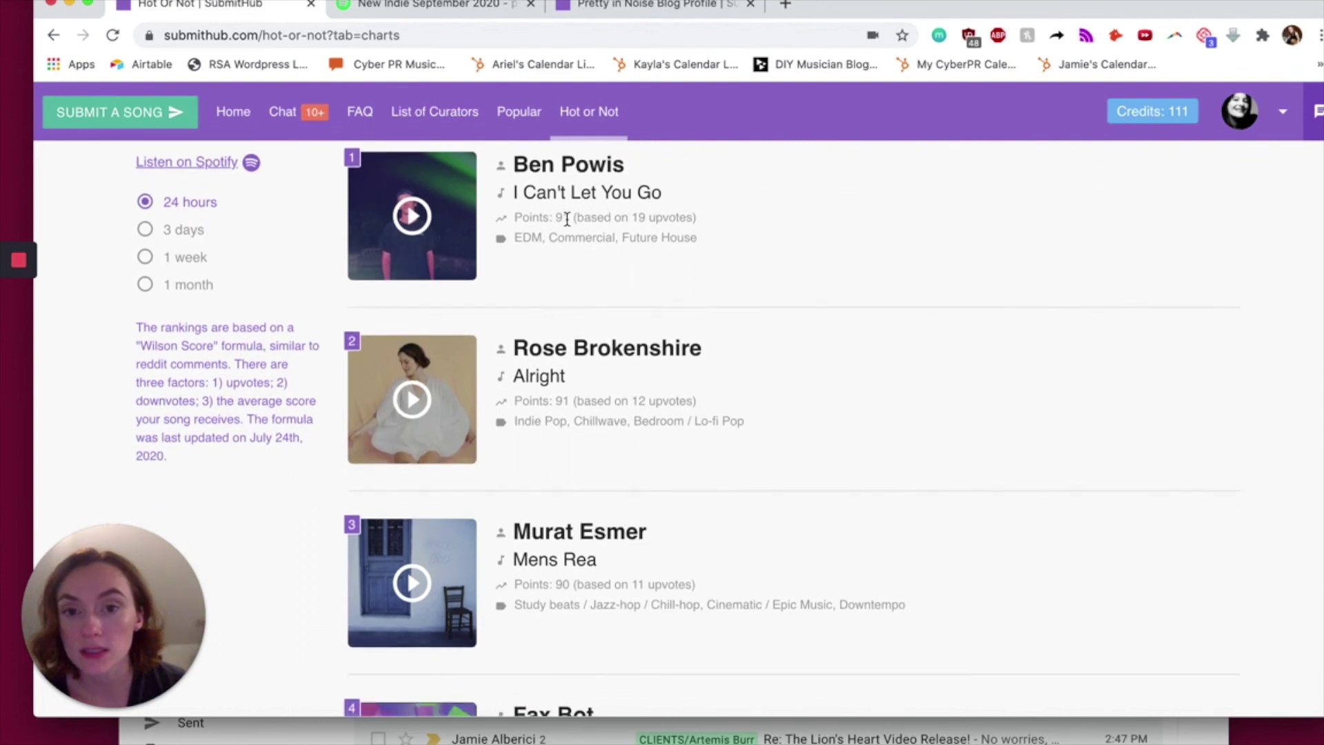
scroll(558, 304, down, 6)
scroll(559, 304, down, 20)
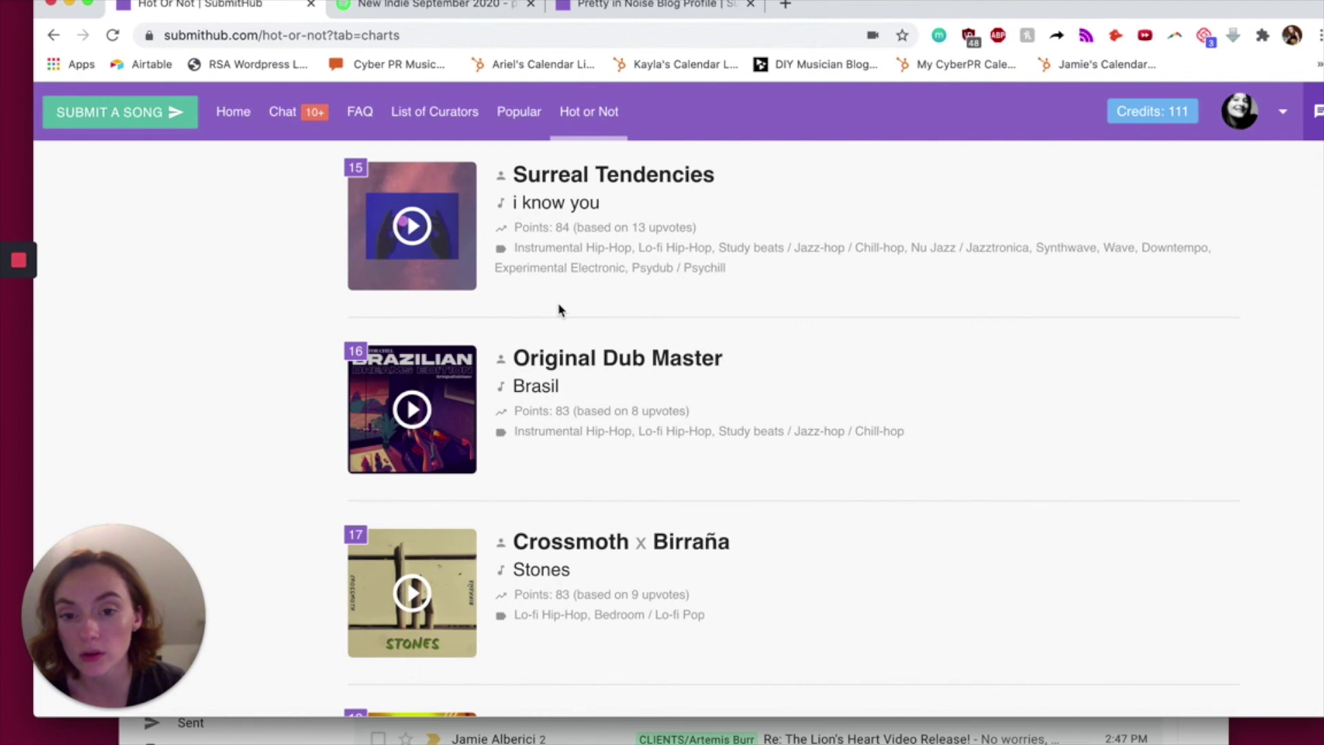
scroll(759, 324, up, 20)
- Scroll through the users' vote chart, then return to the 3-day songs chart
click(987, 325)
scroll(778, 436, down, 6)
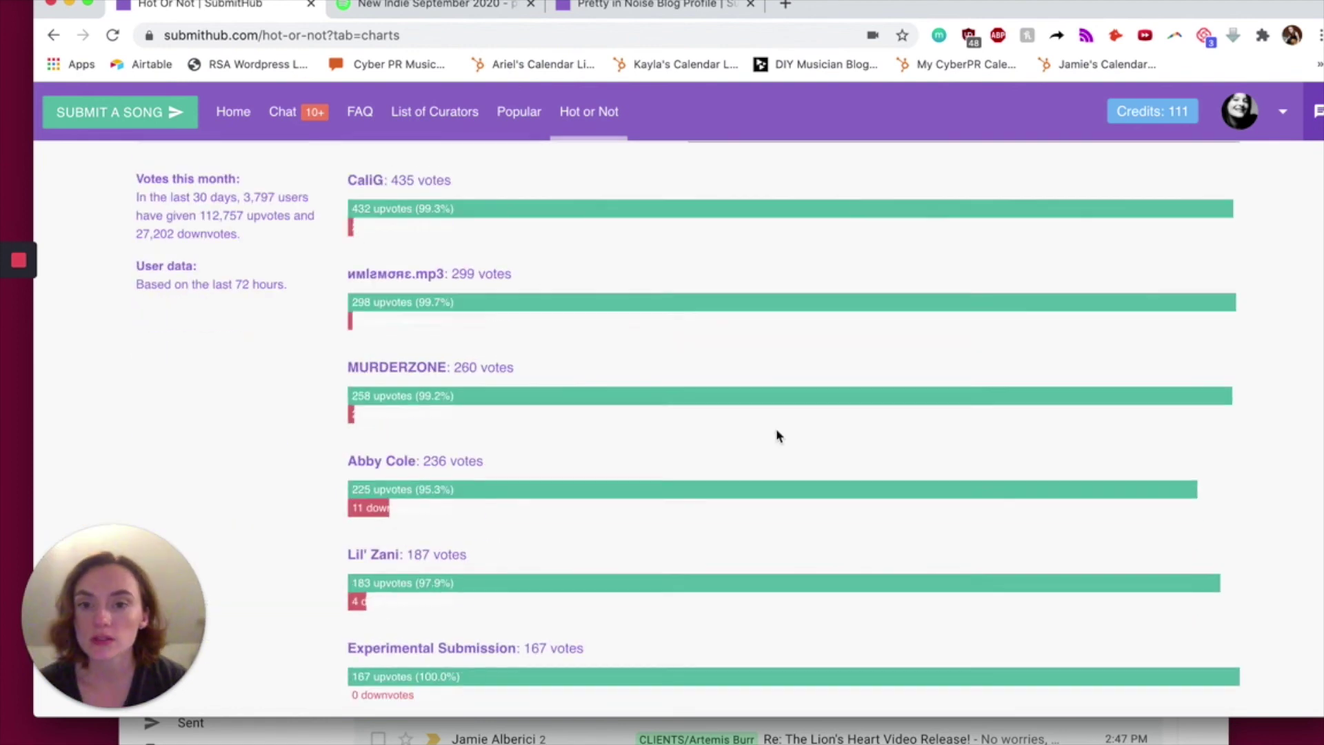
scroll(778, 436, down, 20)
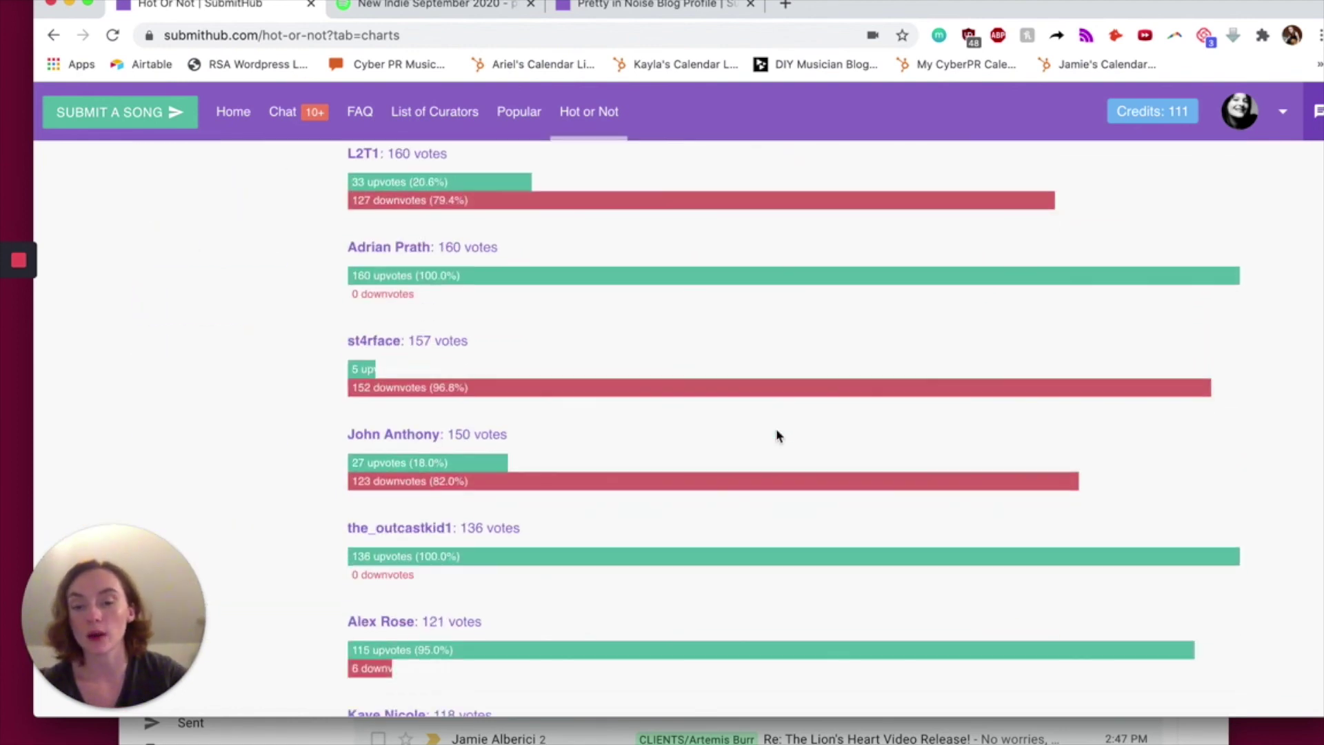
scroll(777, 436, down, 20)
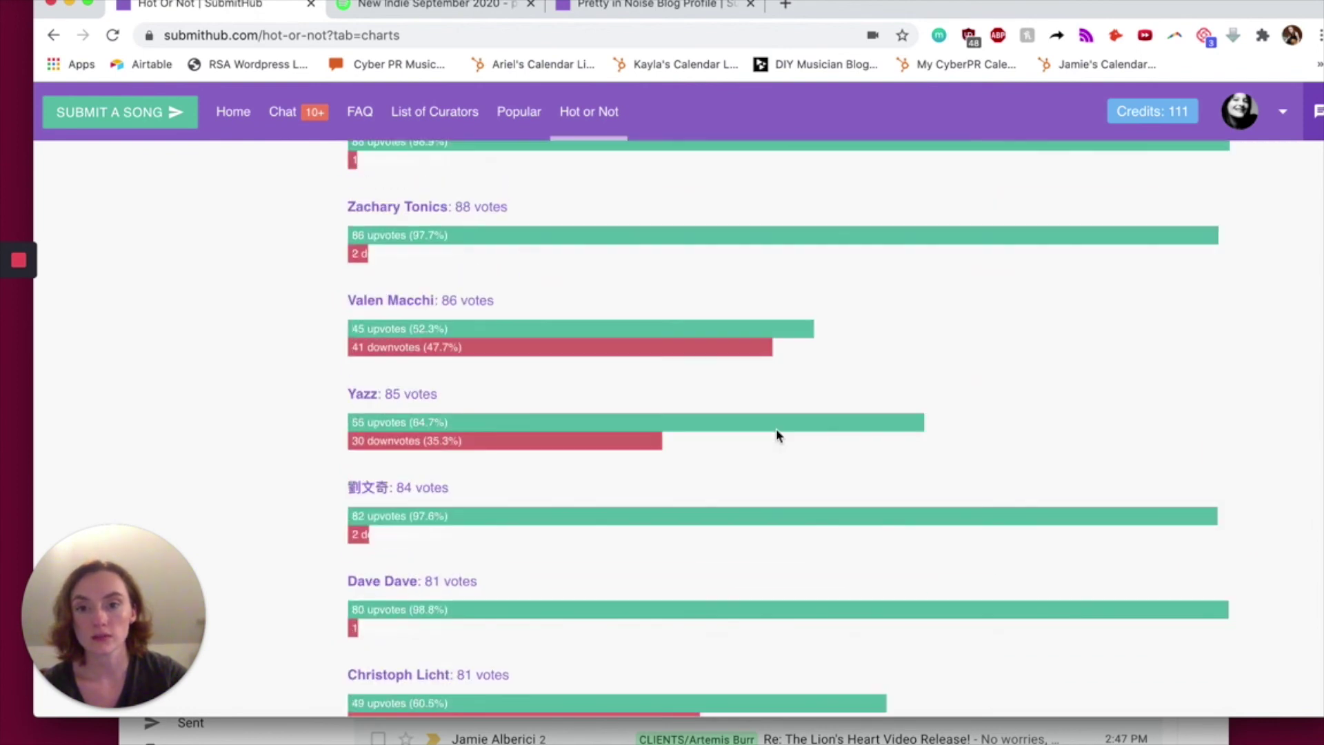
scroll(777, 436, up, 20)
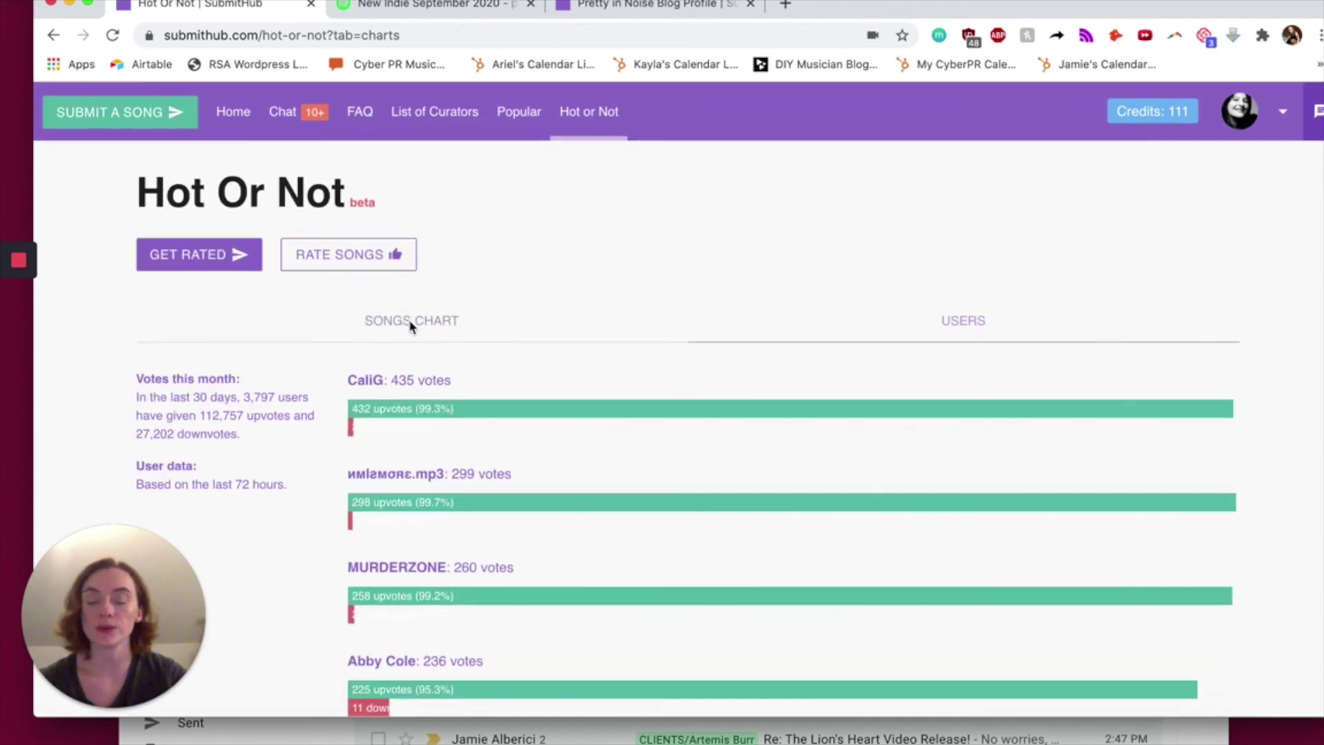
click(390, 324)
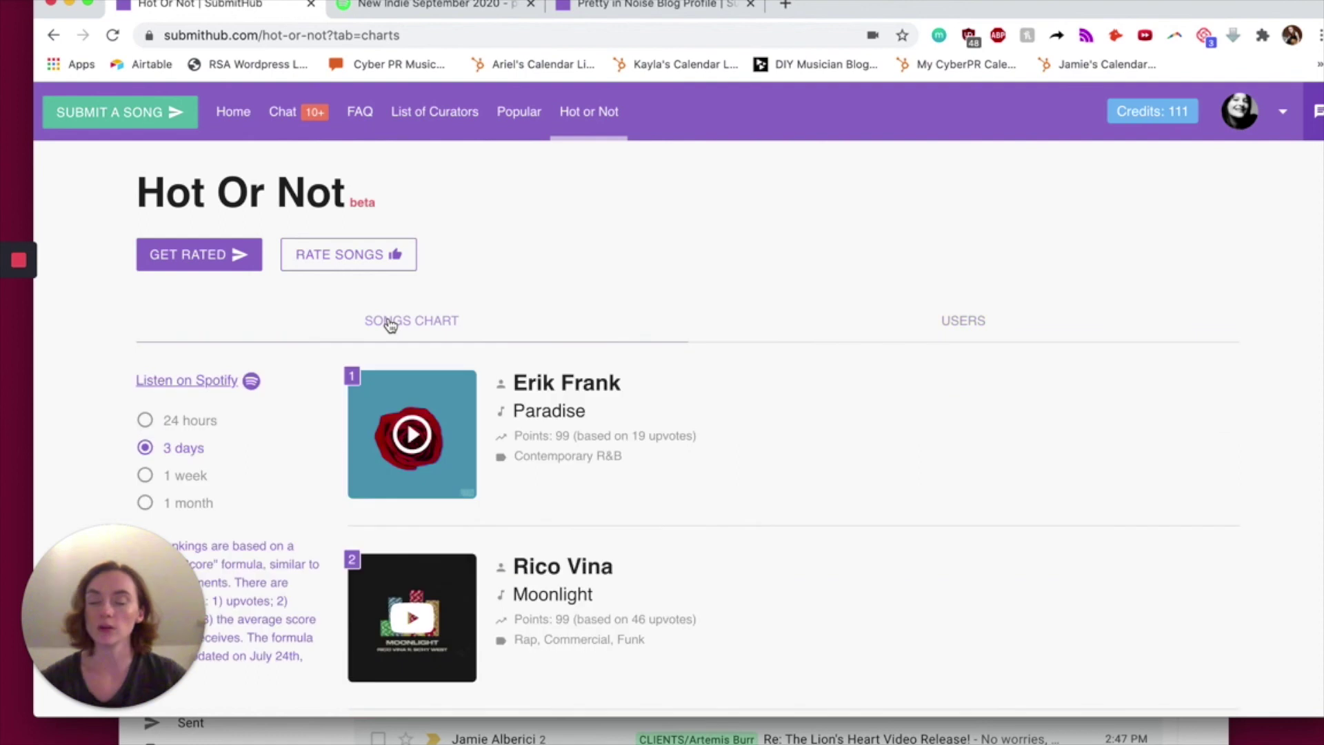